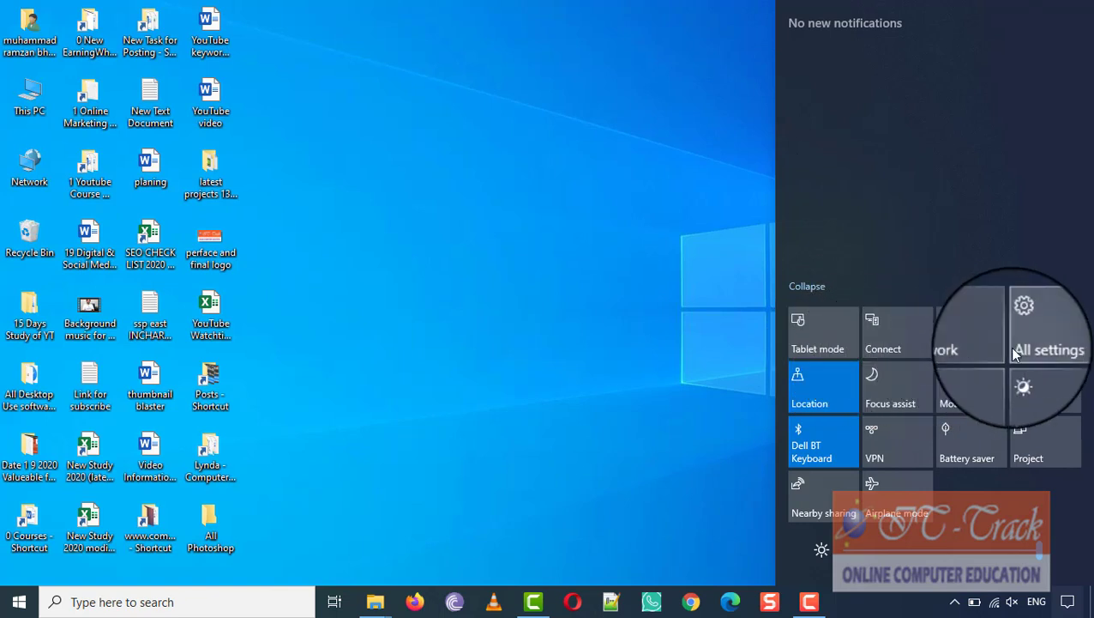
# Step: Toggle Airplane mode and Battery saver on and back off, then open All settings
pyautogui.click(911, 516)
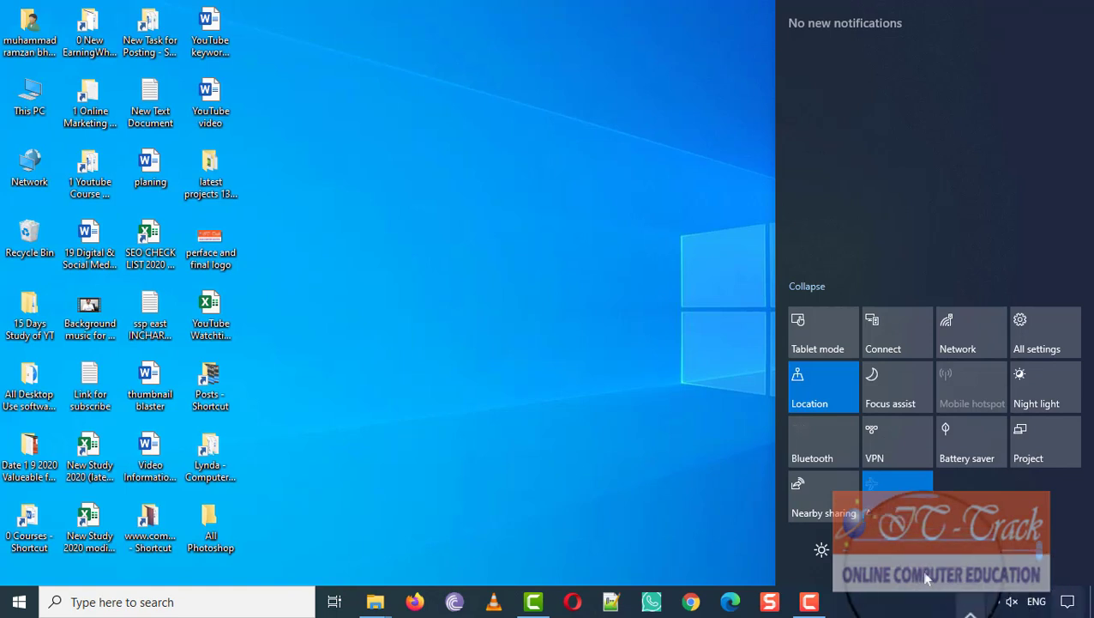
pyautogui.click(905, 510)
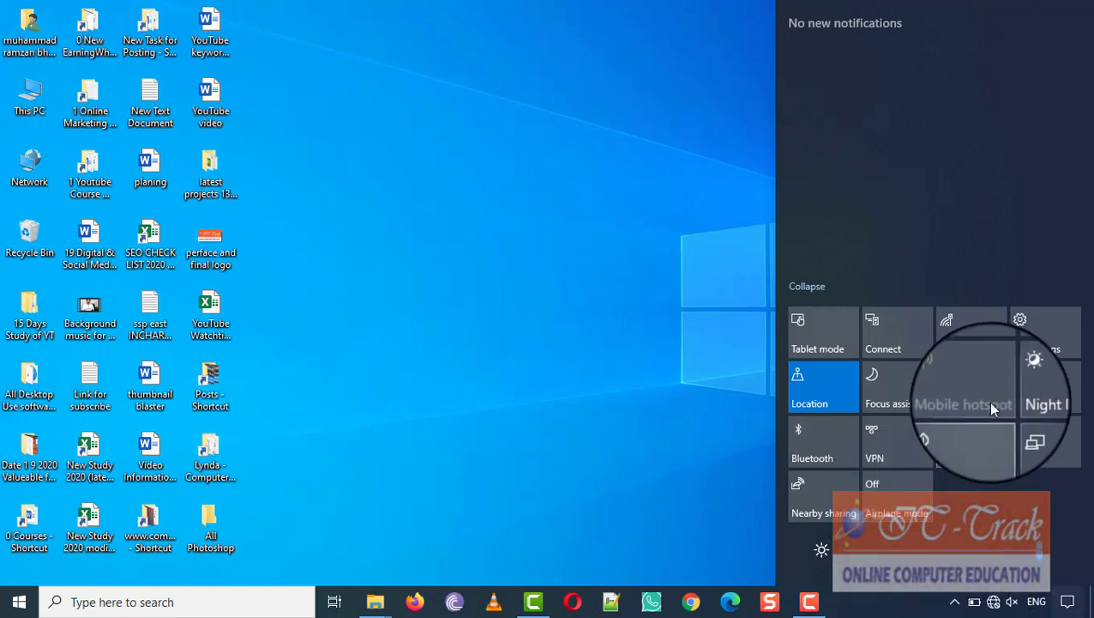
pyautogui.click(976, 441)
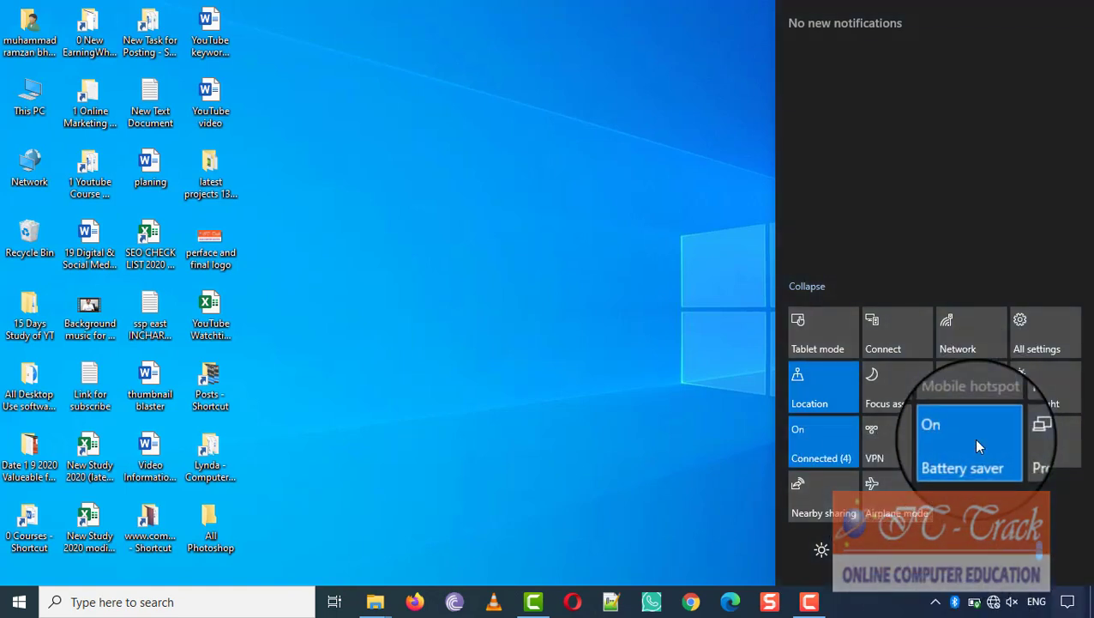
pyautogui.click(974, 441)
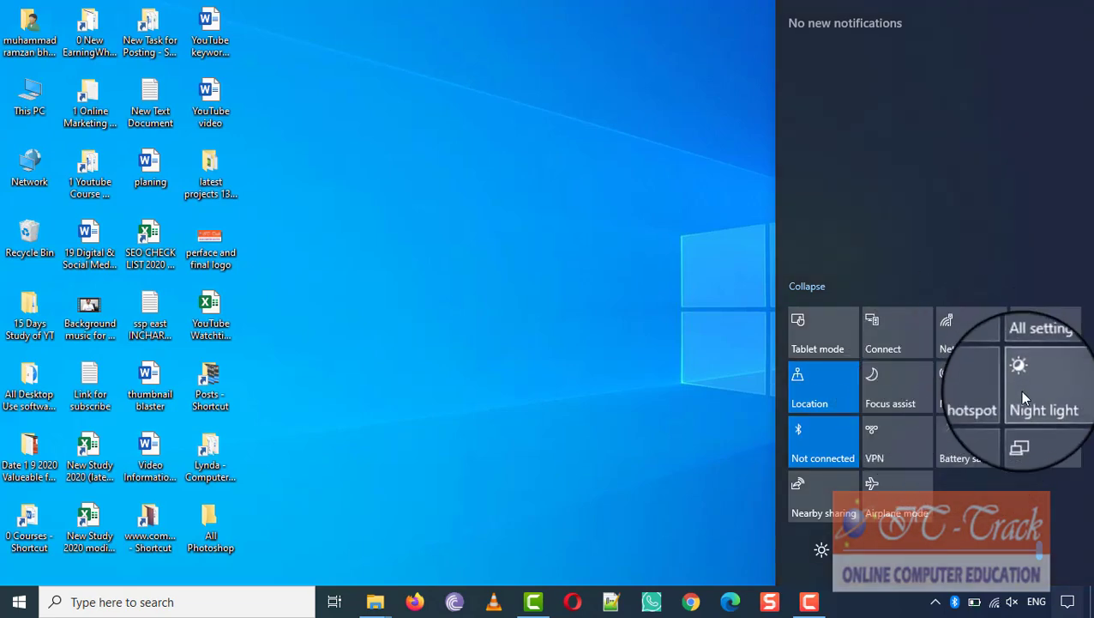
pyautogui.click(1021, 342)
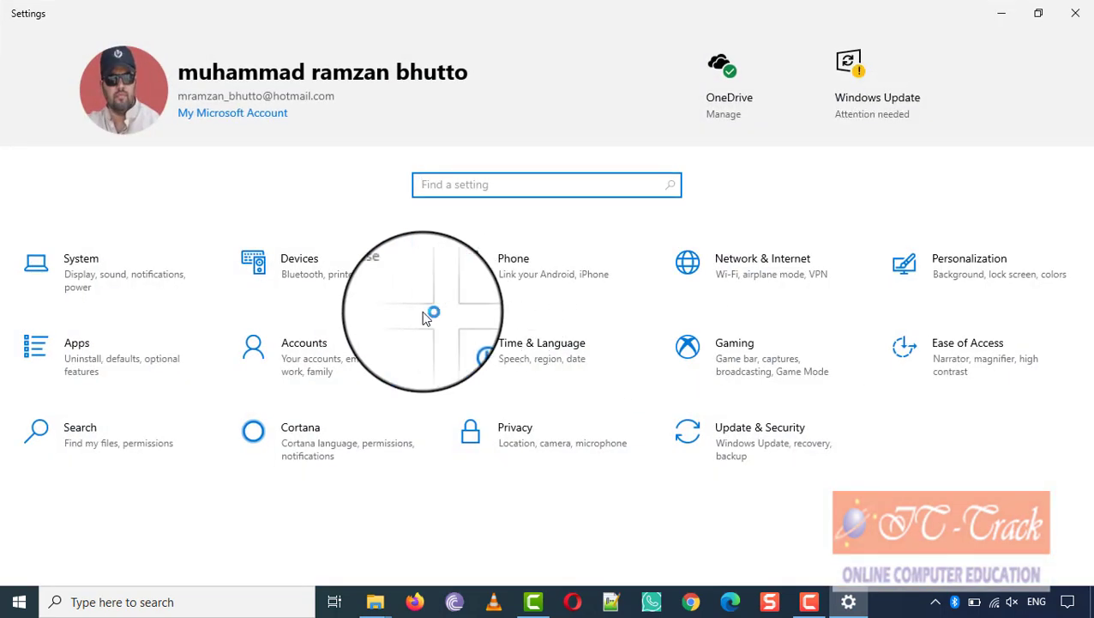
# Step: Go to System > Notifications & actions in Windows Settings
pyautogui.click(107, 288)
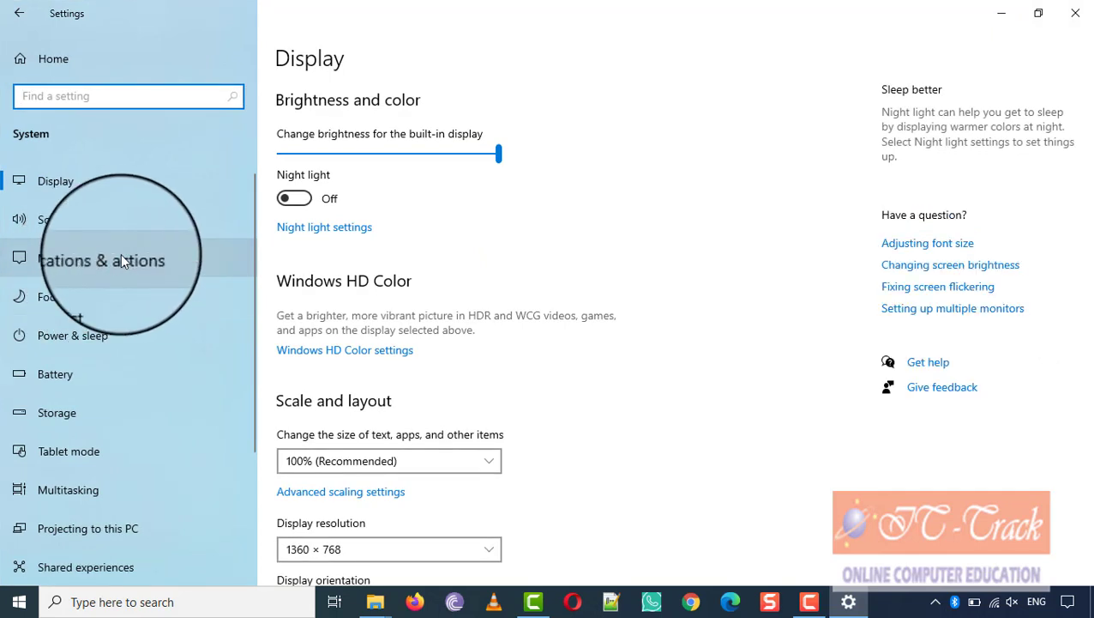
pyautogui.click(121, 255)
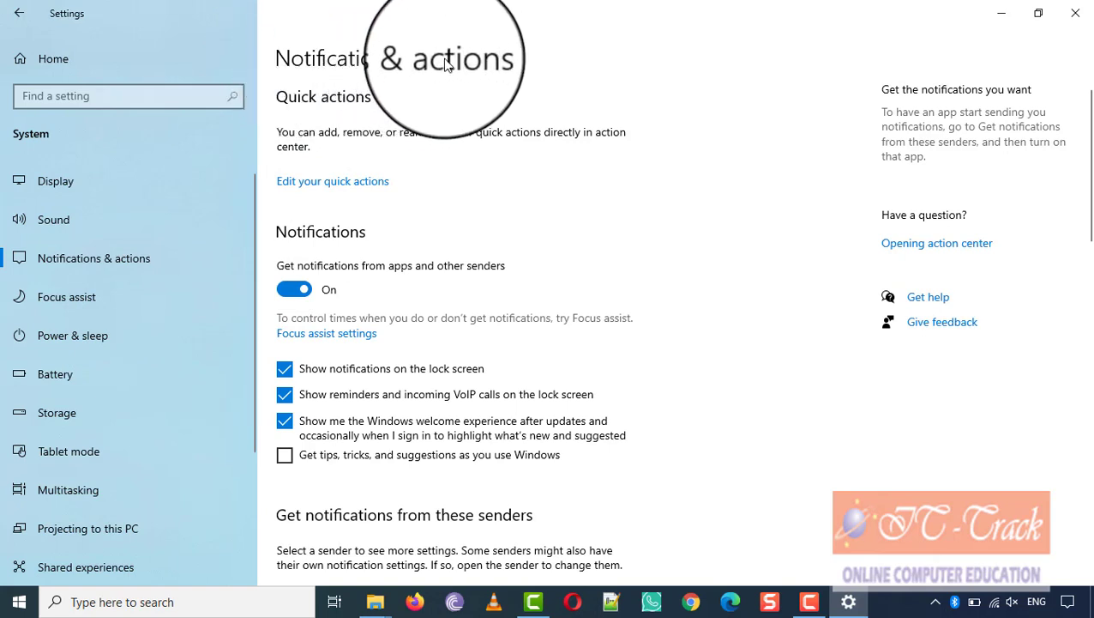
# Step: Move Airplane mode, then unpin Tablet mode and re-add it at the end of the quick actions
pyautogui.click(314, 184)
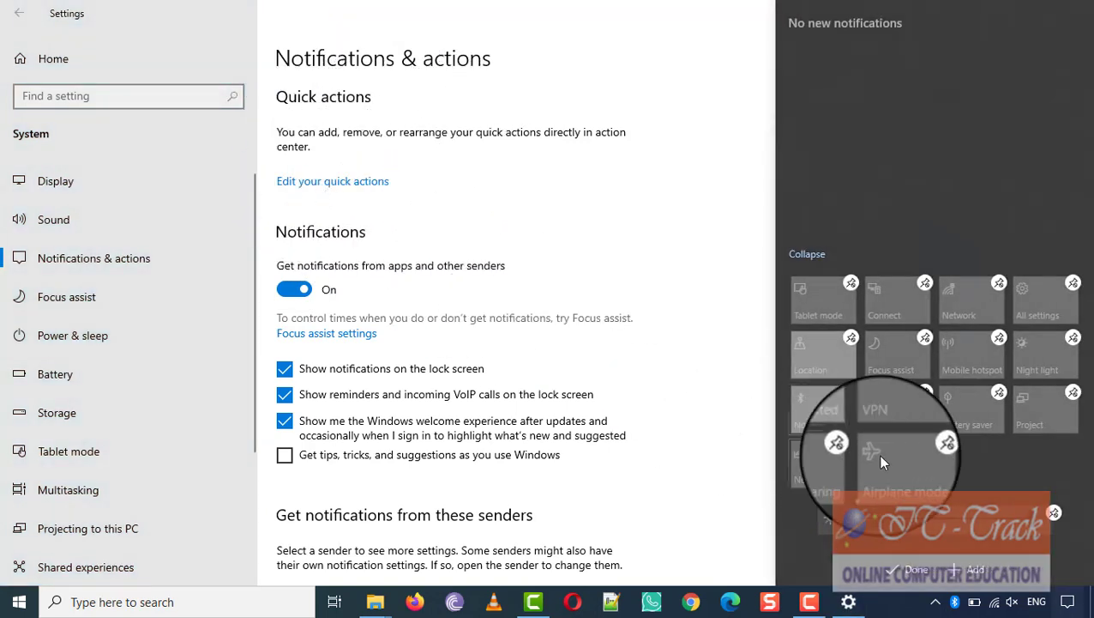
pyautogui.moveTo(879, 454); pyautogui.dragTo(919, 448)
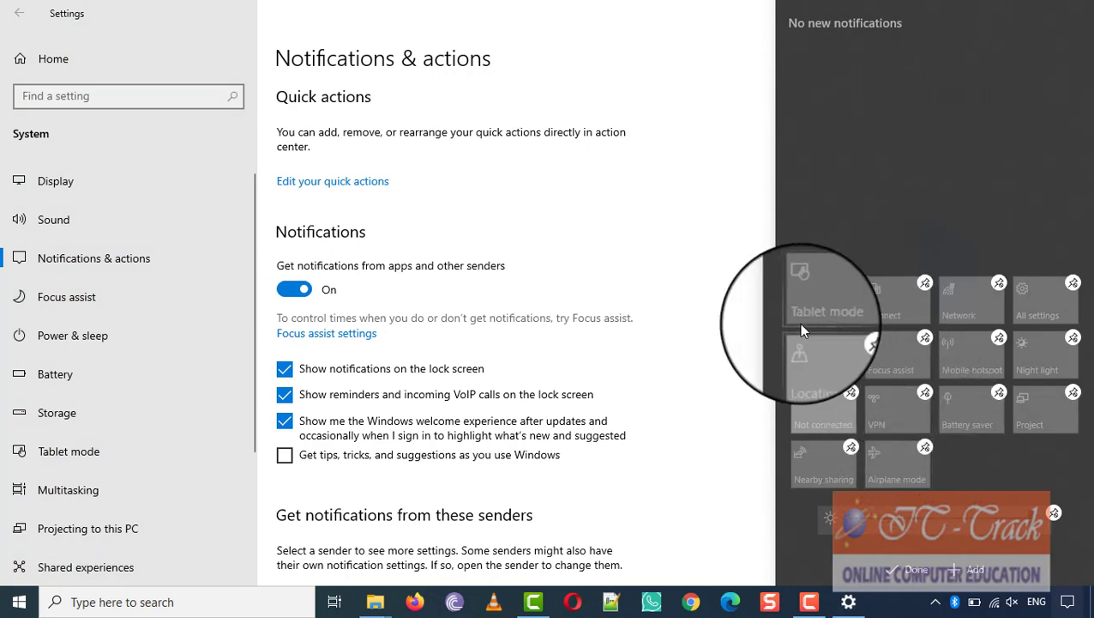
pyautogui.click(851, 284)
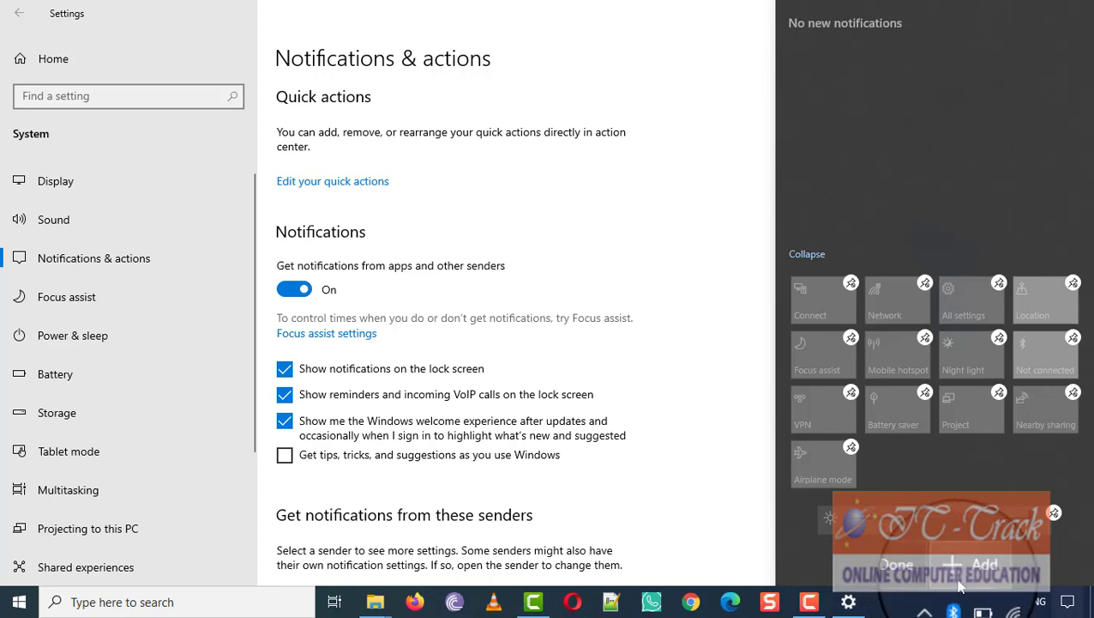
pyautogui.click(959, 581)
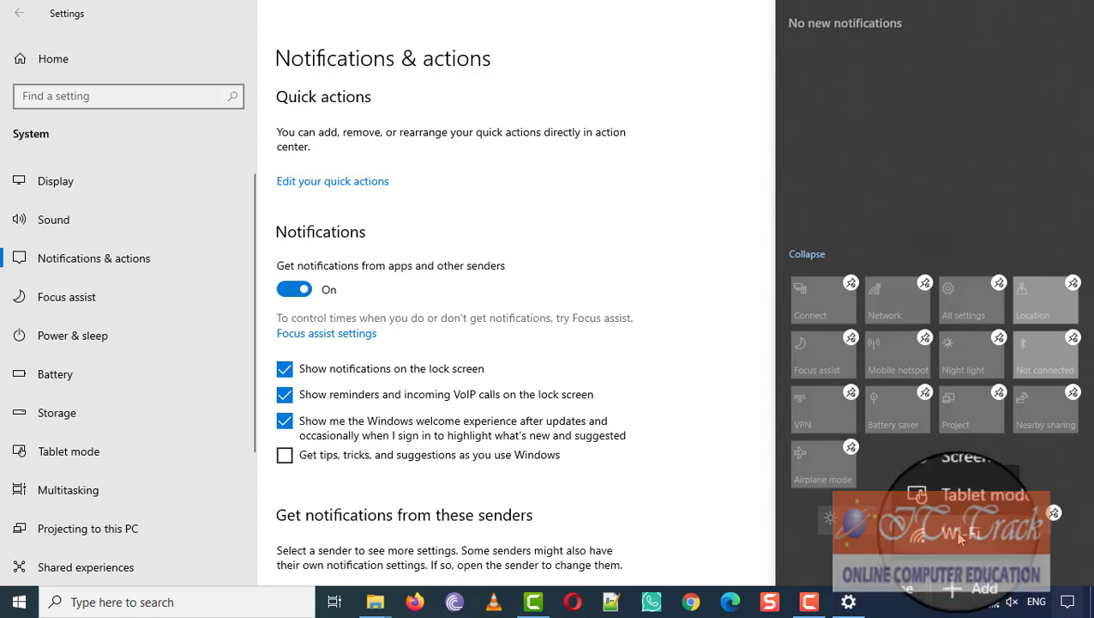
pyautogui.scroll(1, 960, 519)
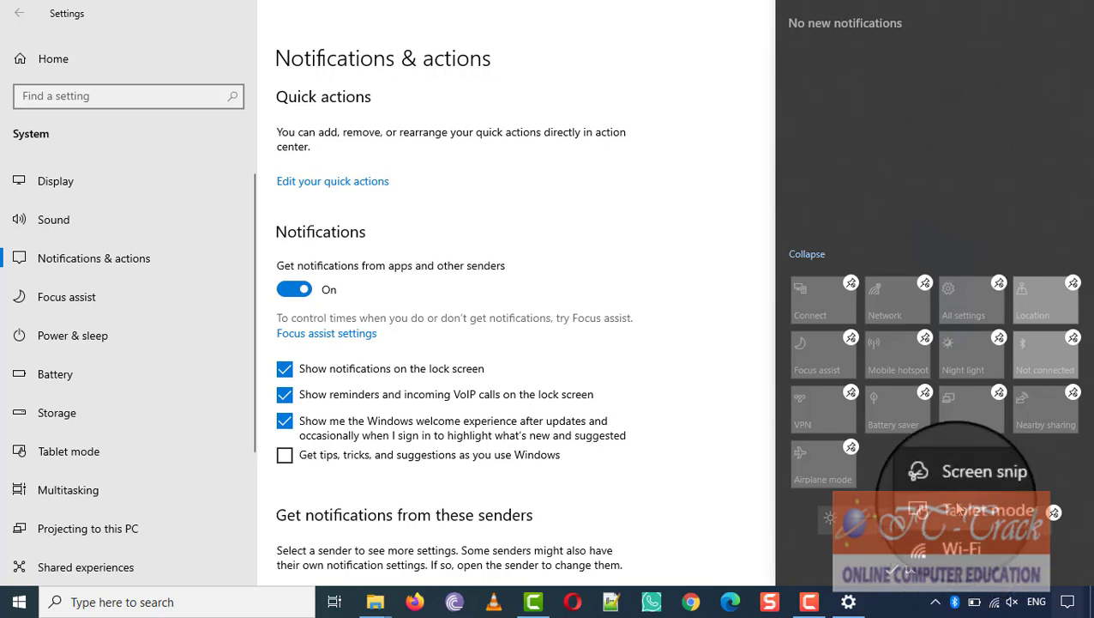
pyautogui.click(957, 507)
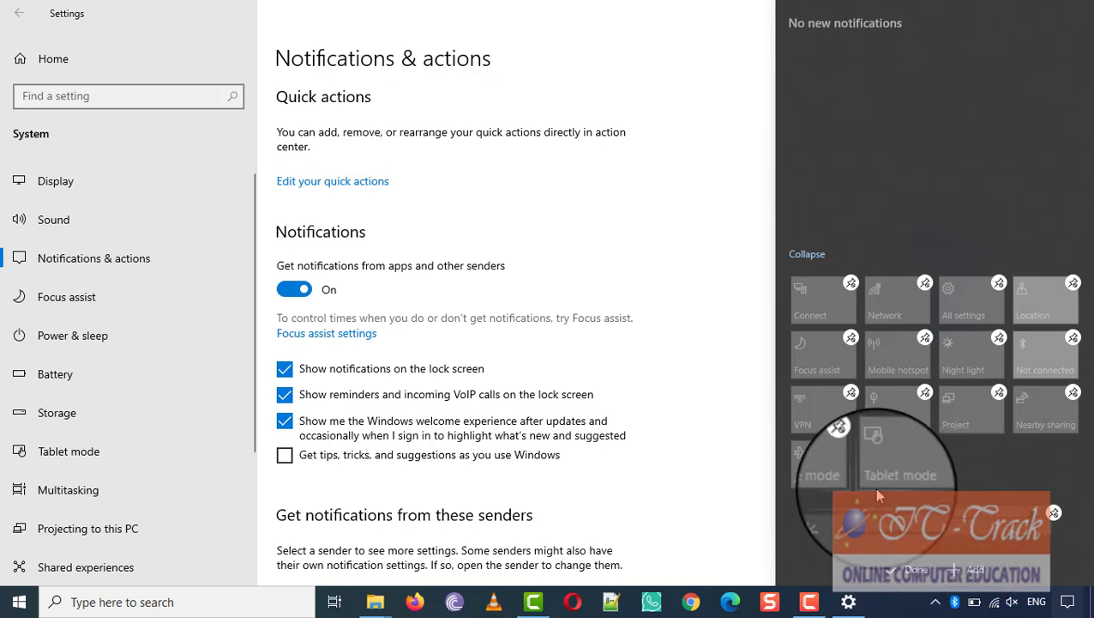
pyautogui.click(912, 570)
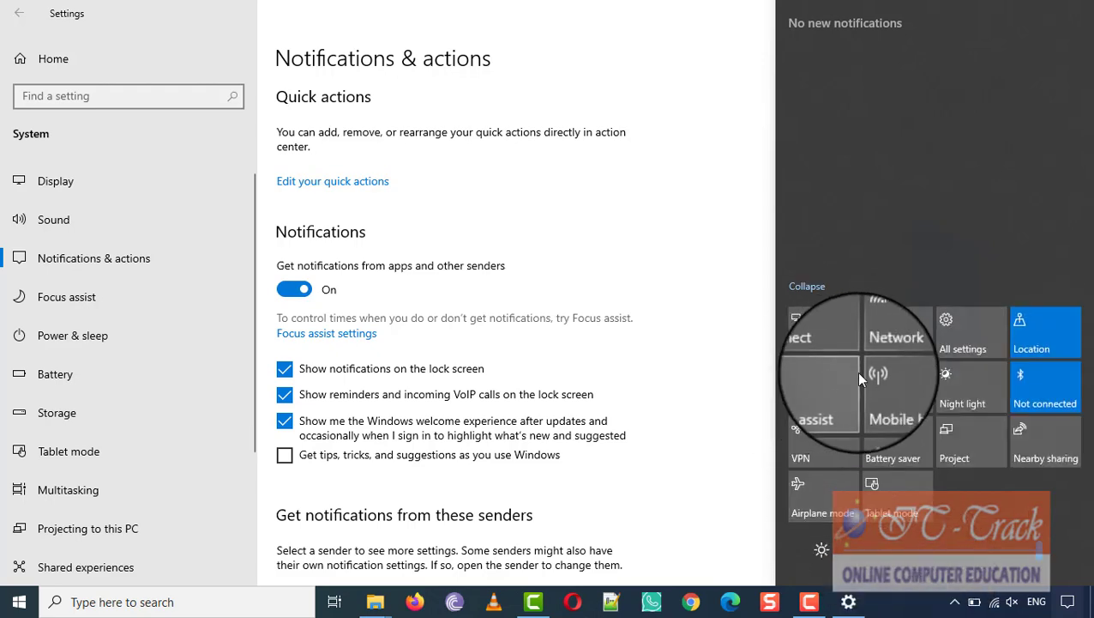
pyautogui.scroll(-5, 567, 388)
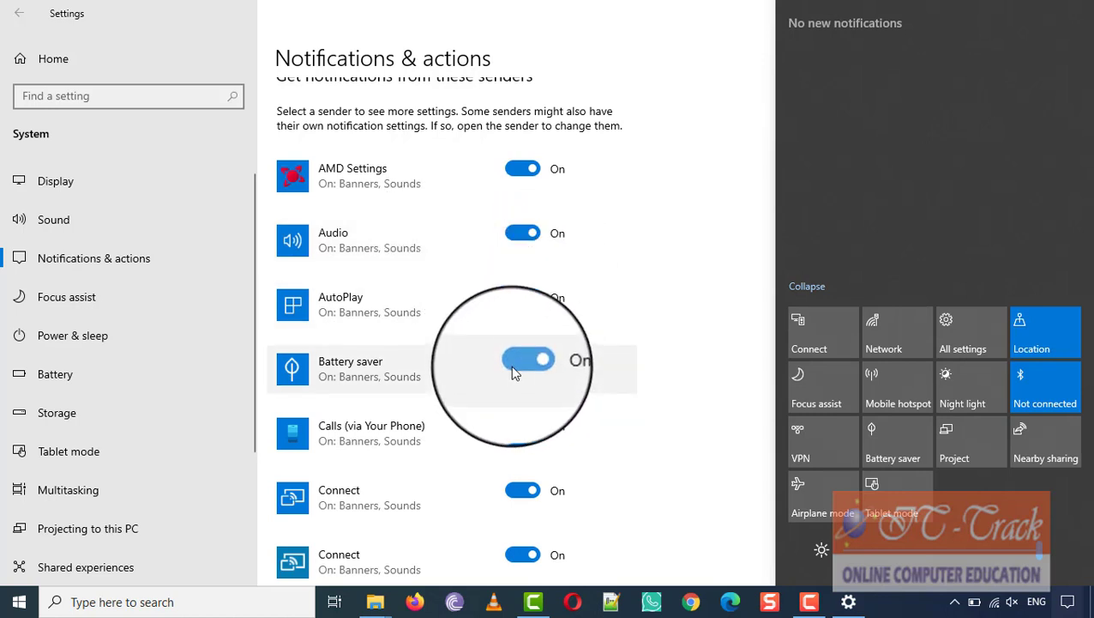
# Step: Switch off Battery saver notifications and test the Battery saver tile in Action Center
pyautogui.click(513, 372)
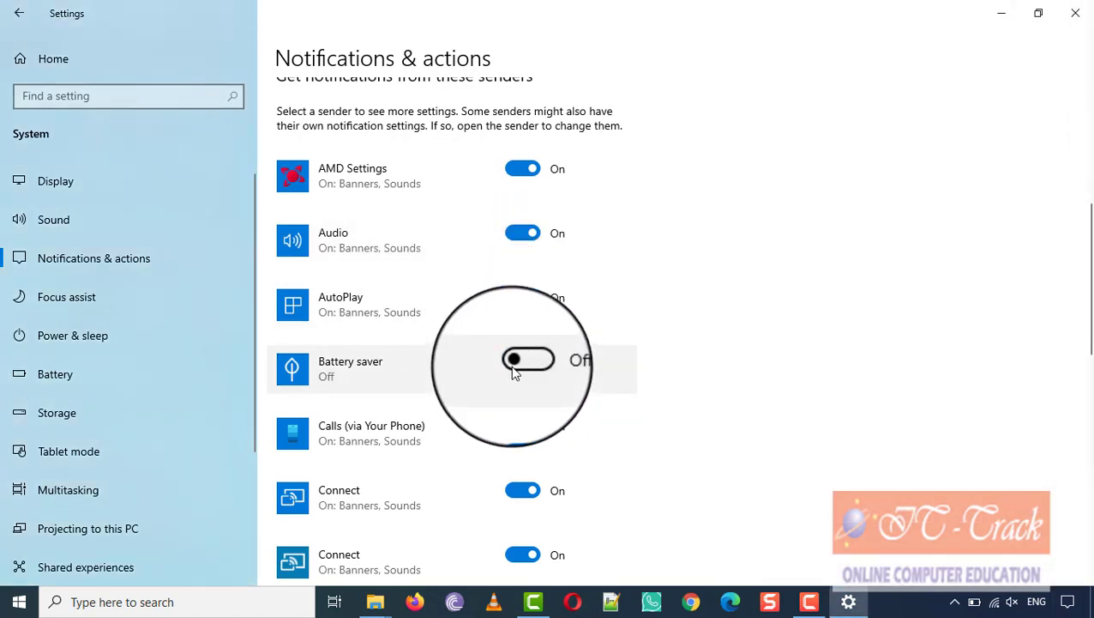
pyautogui.click(1068, 602)
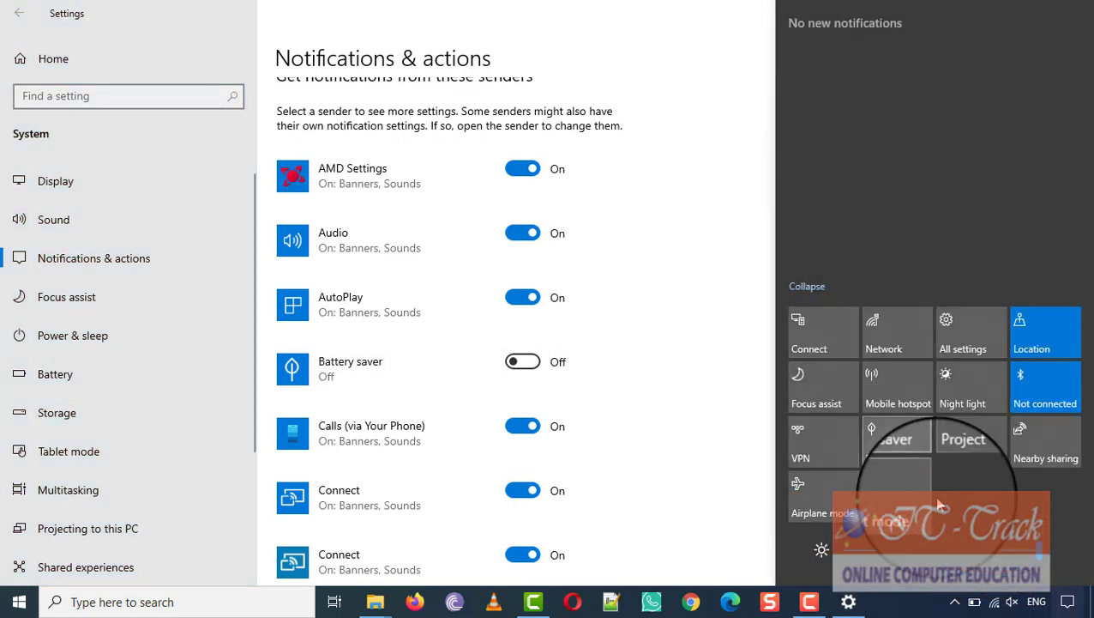
pyautogui.click(901, 447)
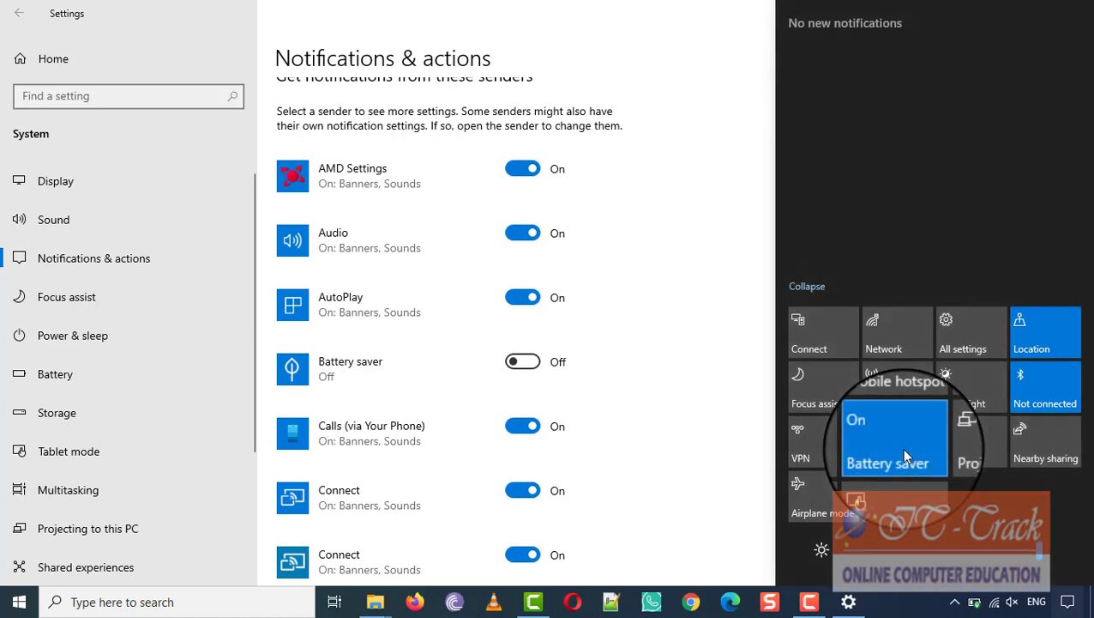
pyautogui.click(902, 447)
pyautogui.scroll(-10, 360, 257)
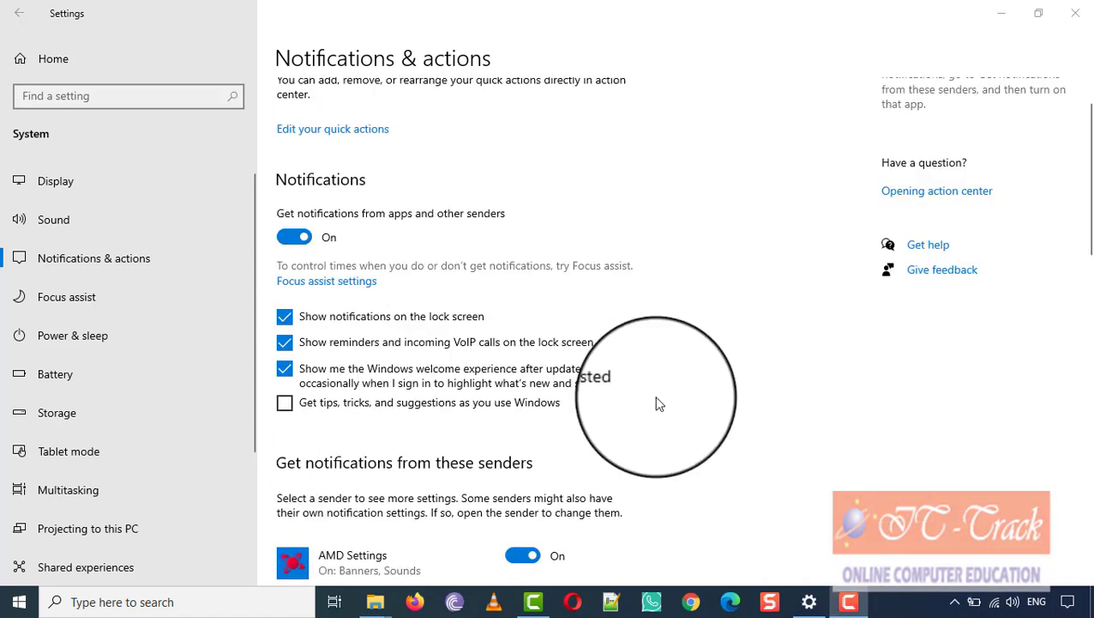
# Step: Scroll down the senders list and switch off Skype notifications
pyautogui.scroll(-4, 657, 403)
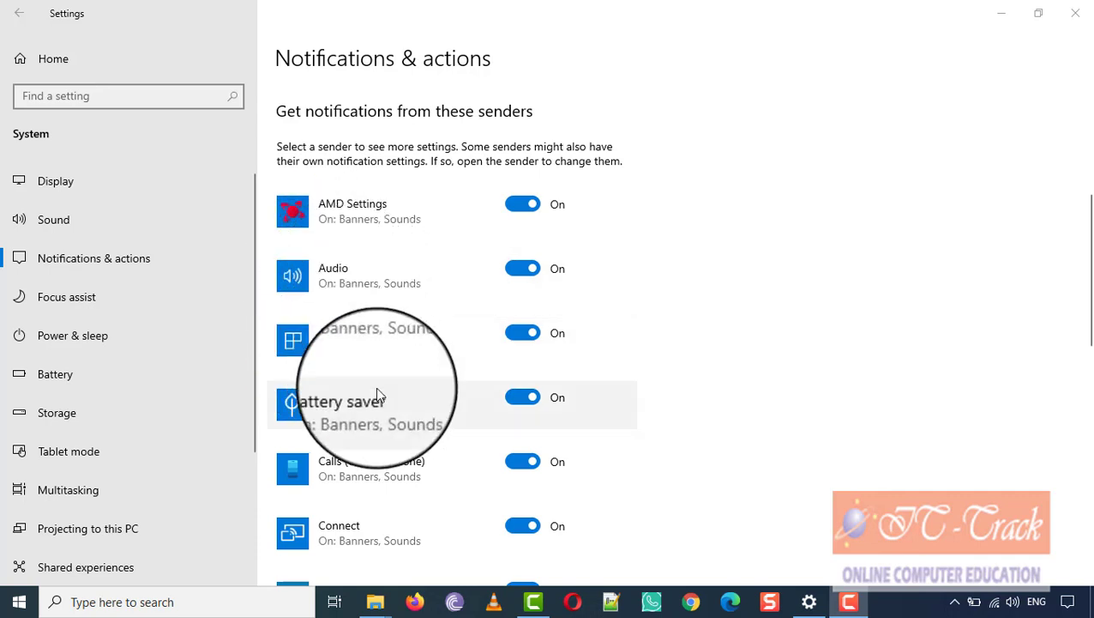
pyautogui.scroll(-3, 376, 387)
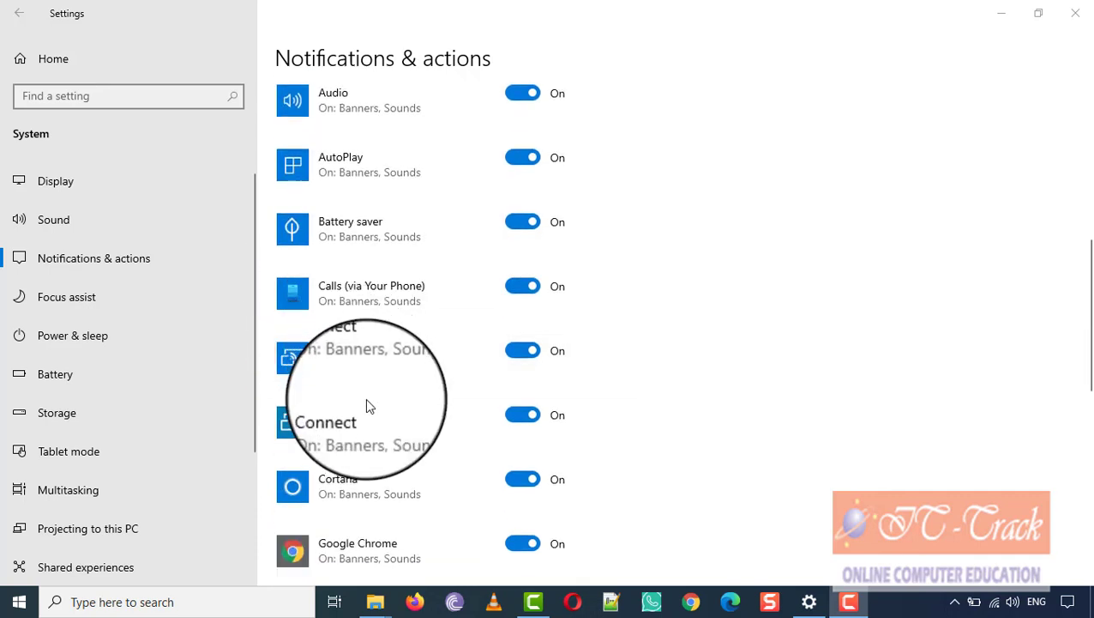
pyautogui.scroll(-1, 371, 448)
pyautogui.scroll(-8, 364, 457)
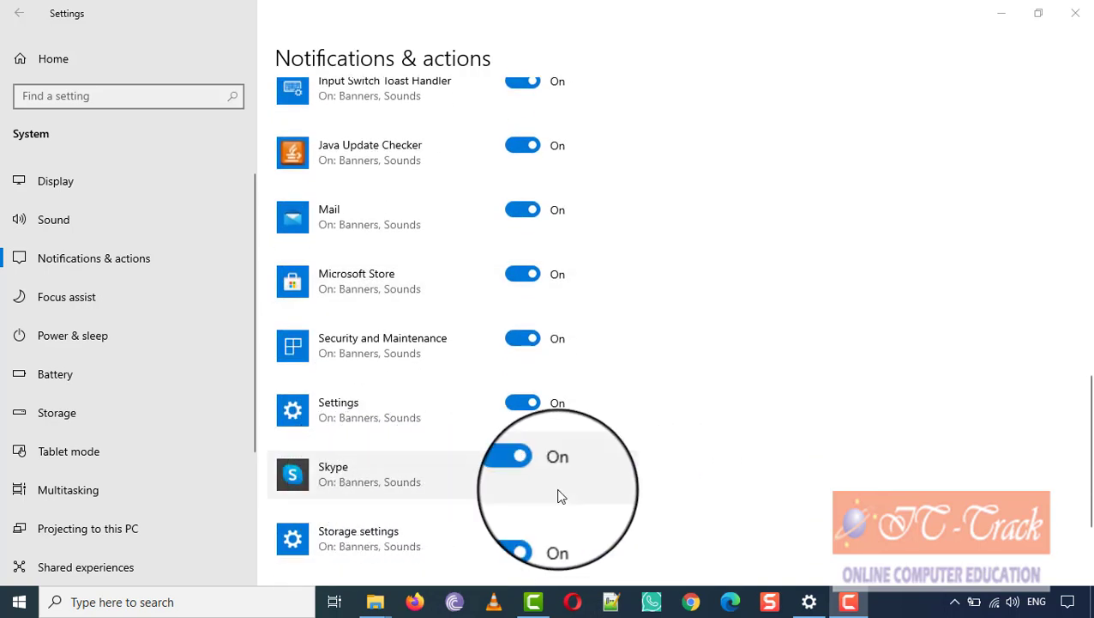
pyautogui.scroll(-3, 430, 422)
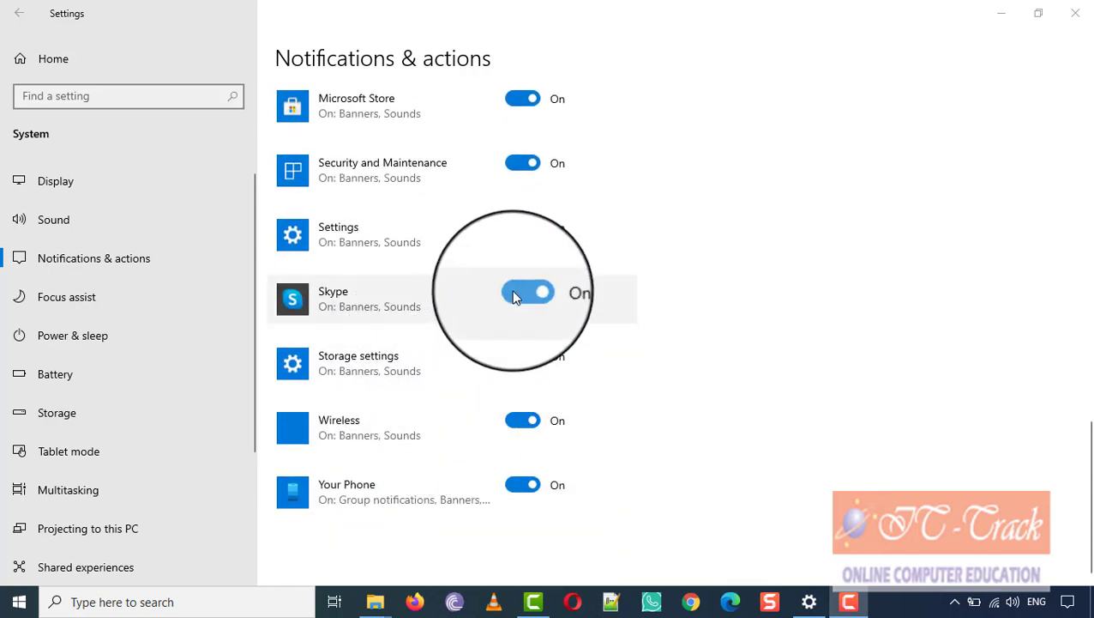
pyautogui.click(520, 293)
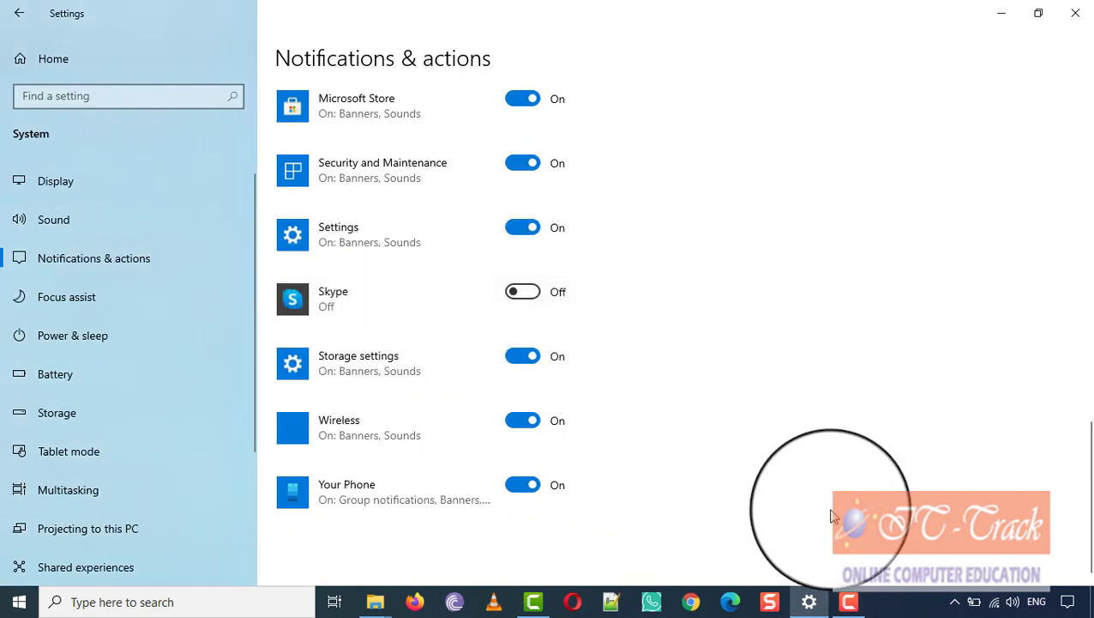
# Step: Switch off Your Phone notifications
pyautogui.click(1068, 603)
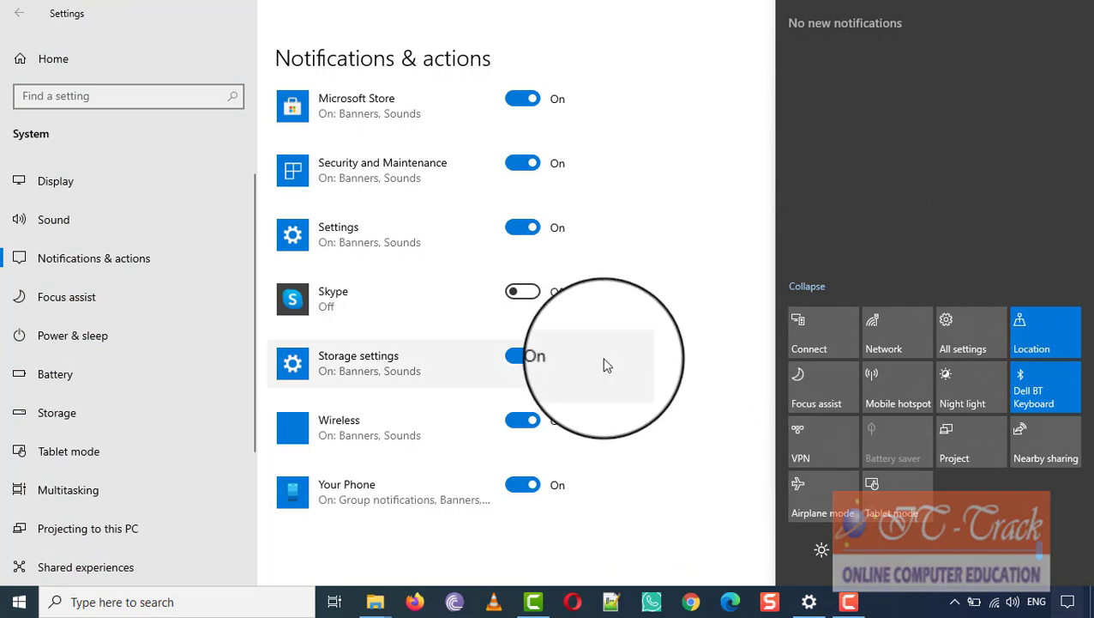
pyautogui.scroll(4, 509, 346)
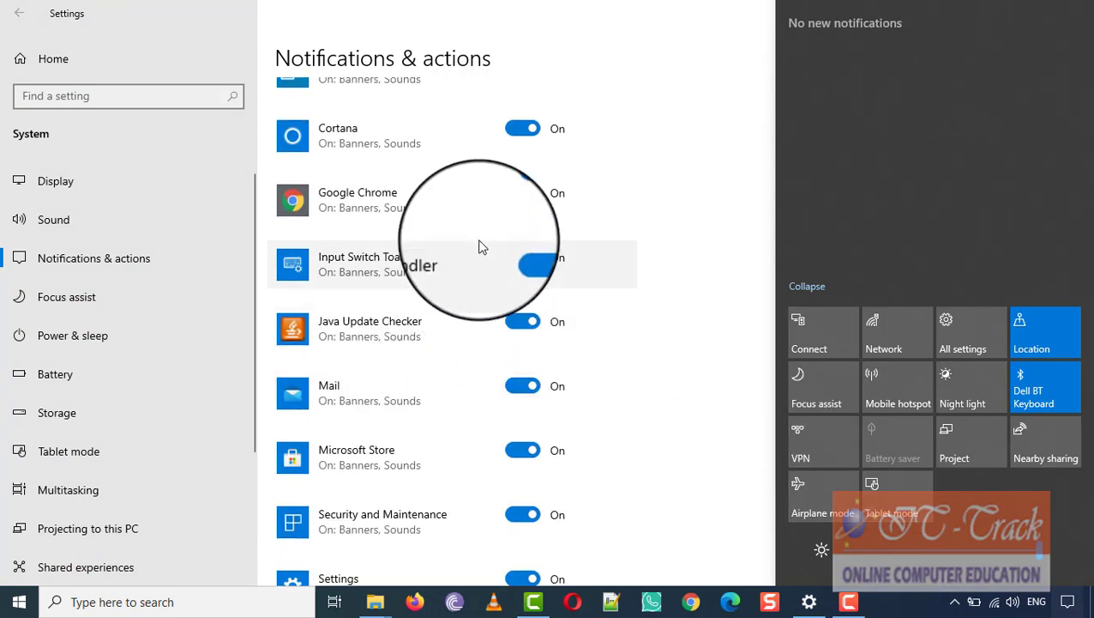
pyautogui.scroll(-4, 476, 330)
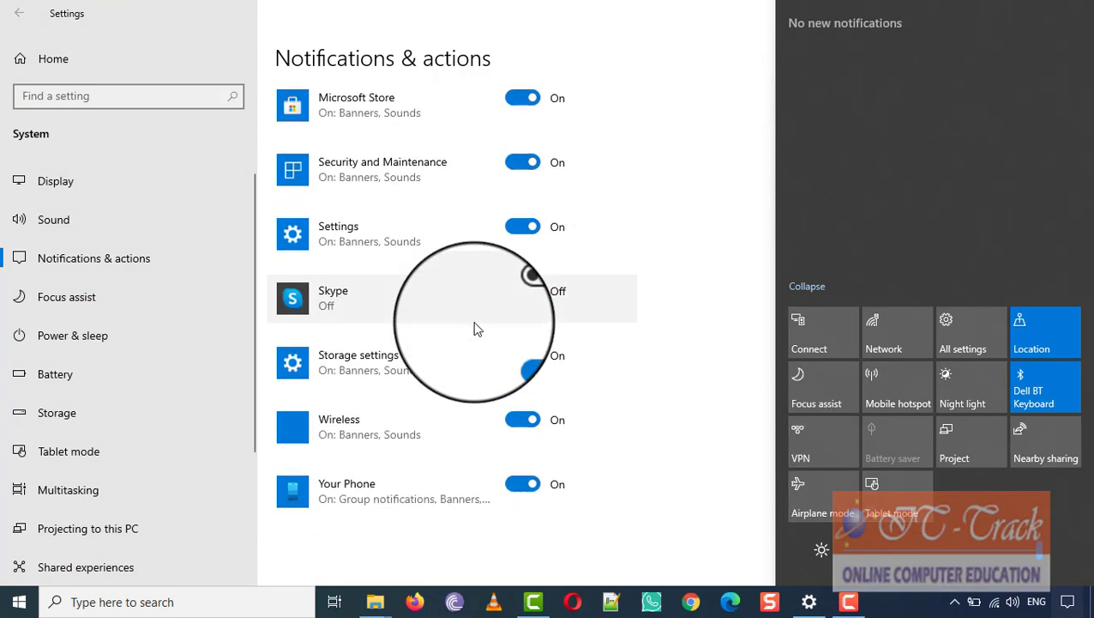
pyautogui.click(511, 489)
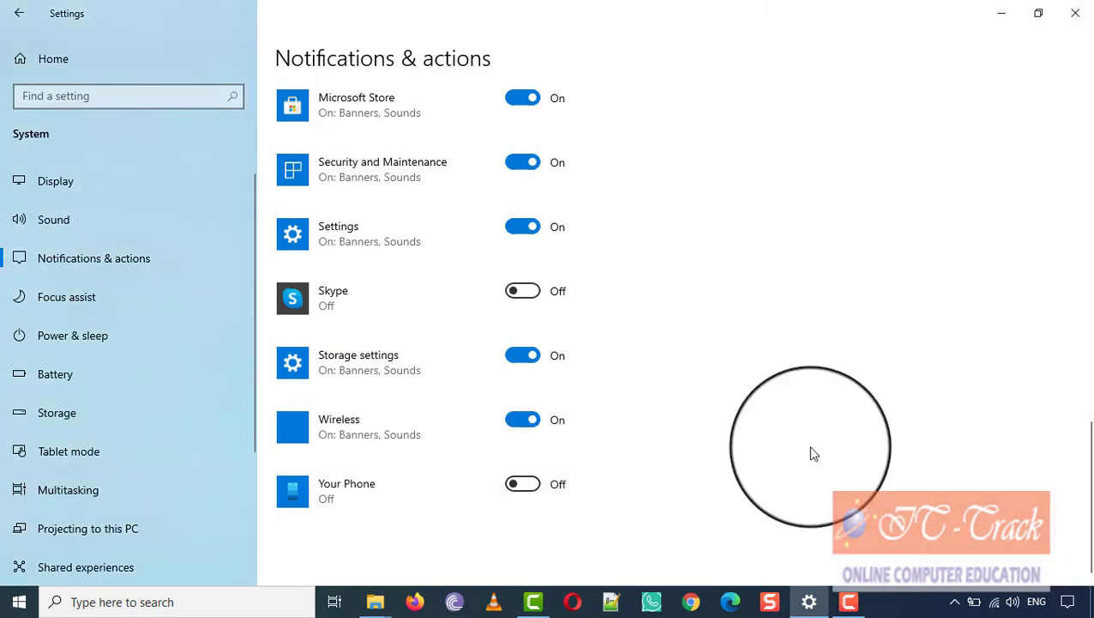
pyautogui.click(1076, 17)
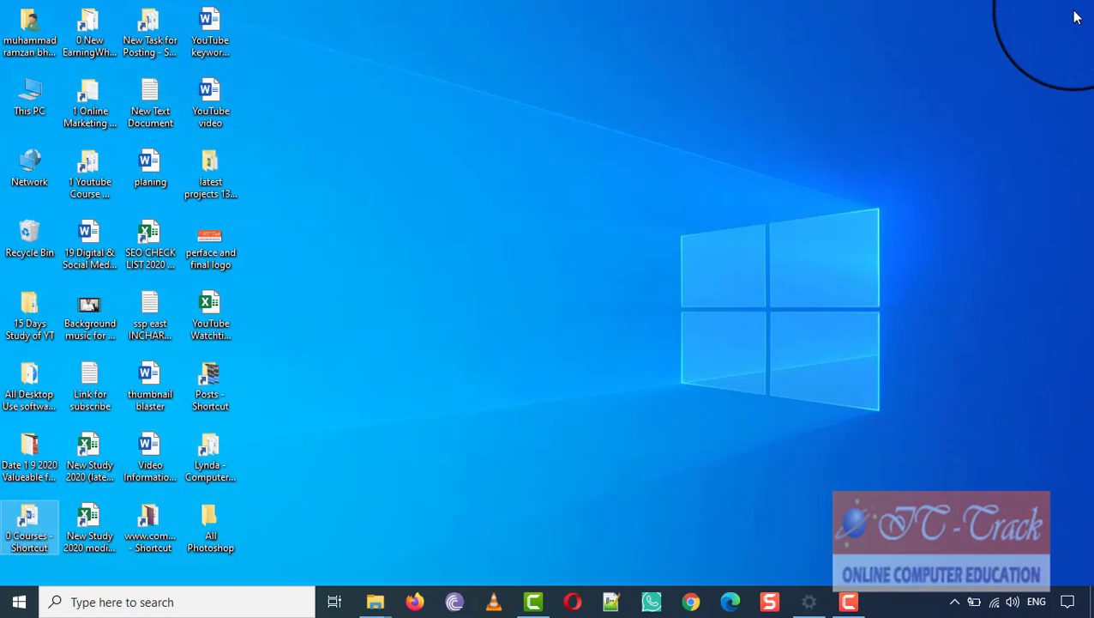
pyautogui.click(1068, 609)
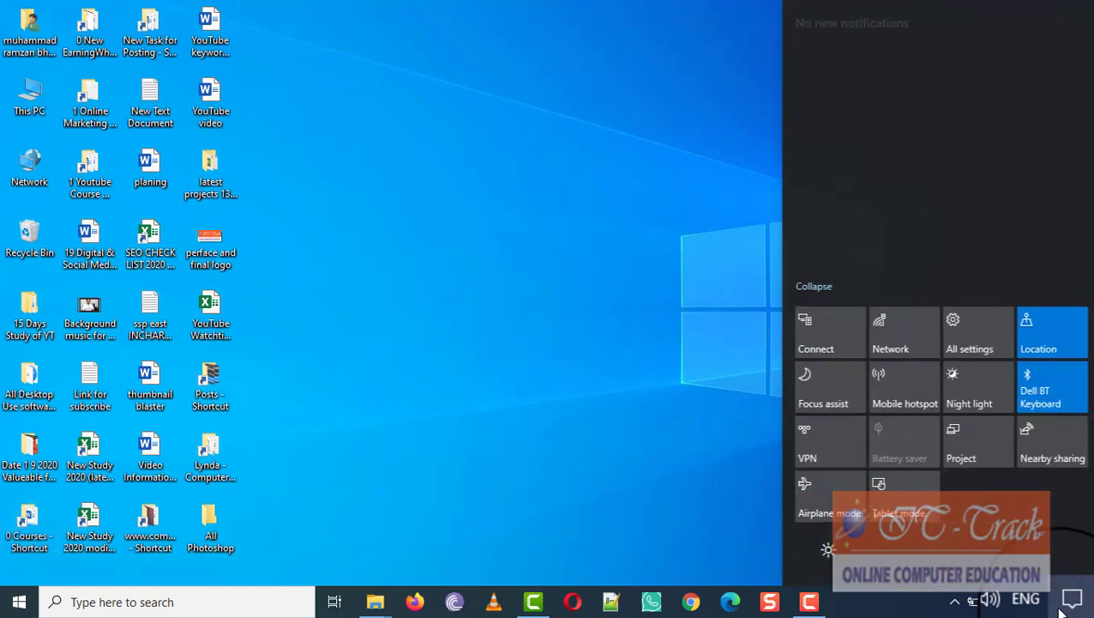
pyautogui.click(724, 499)
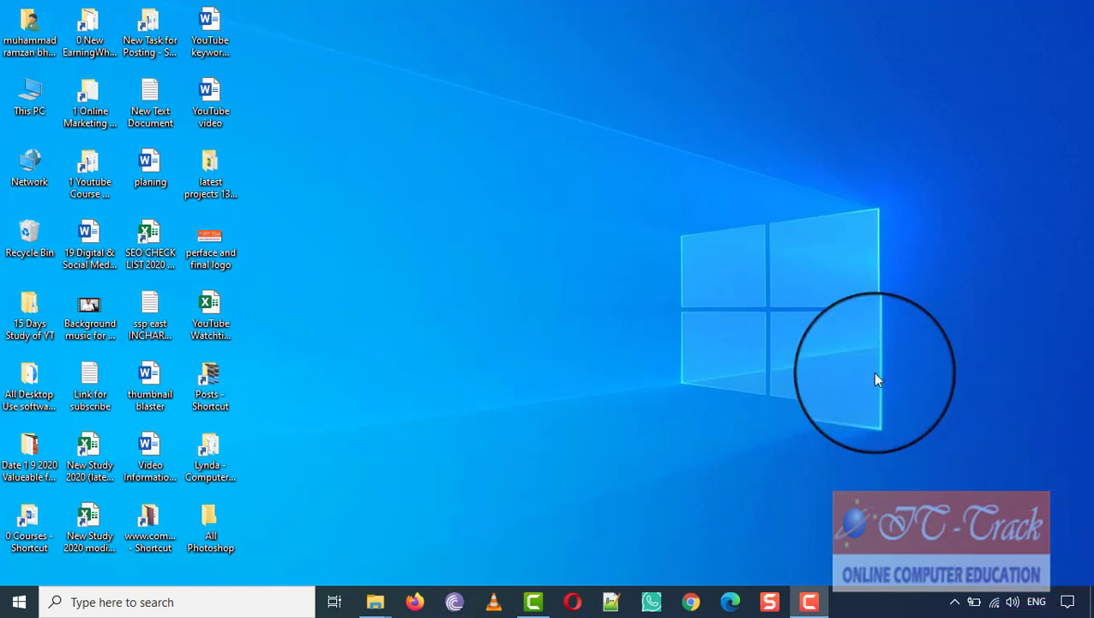
# Step: Search 'cont' in the taskbar search box and launch Control Panel
pyautogui.click(181, 602)
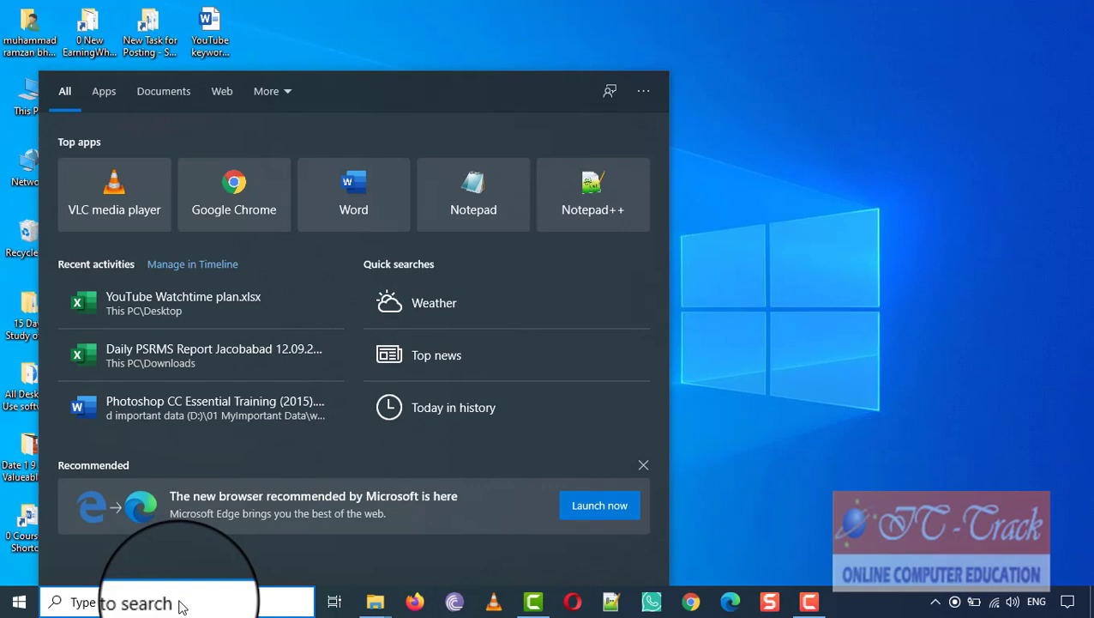
pyautogui.write('cont')
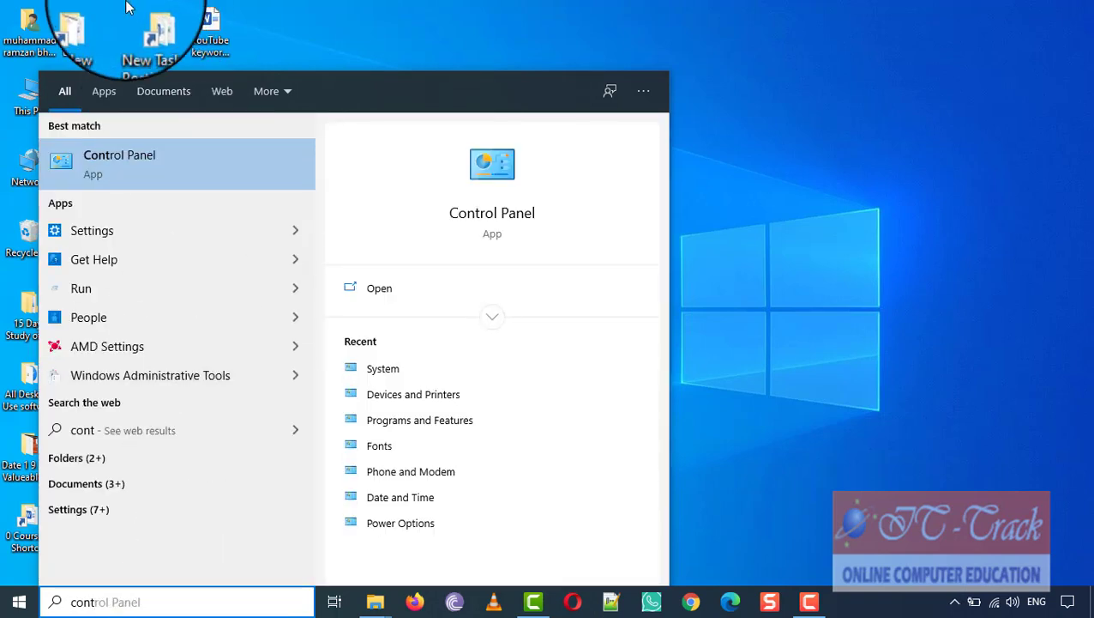
pyautogui.click(199, 162)
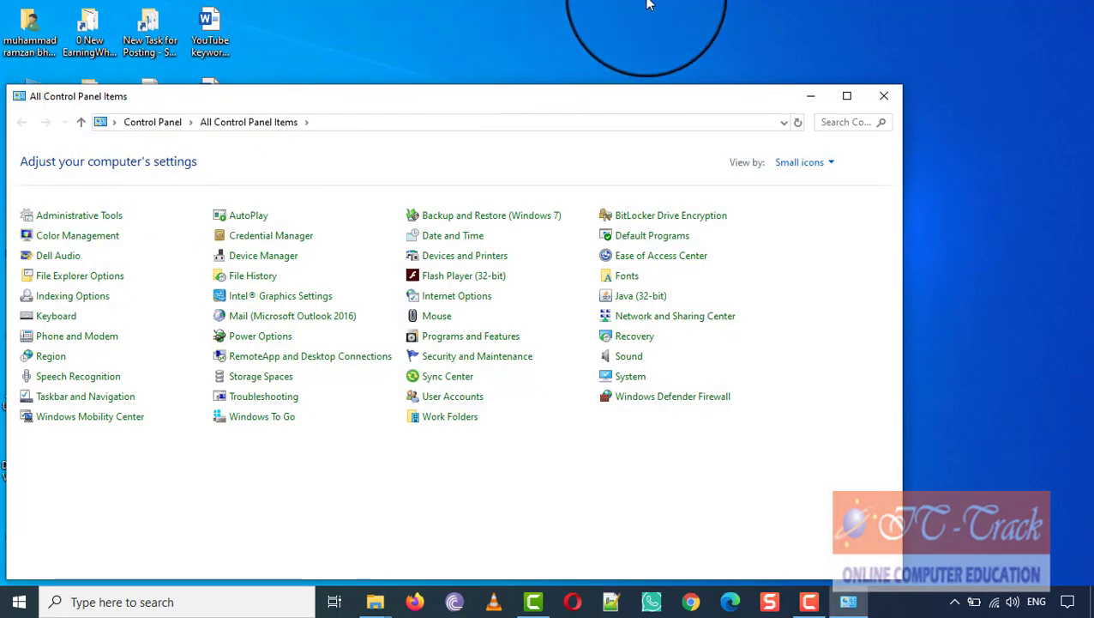
# Step: Maximize Control Panel and open Programs and Features
pyautogui.click(846, 95)
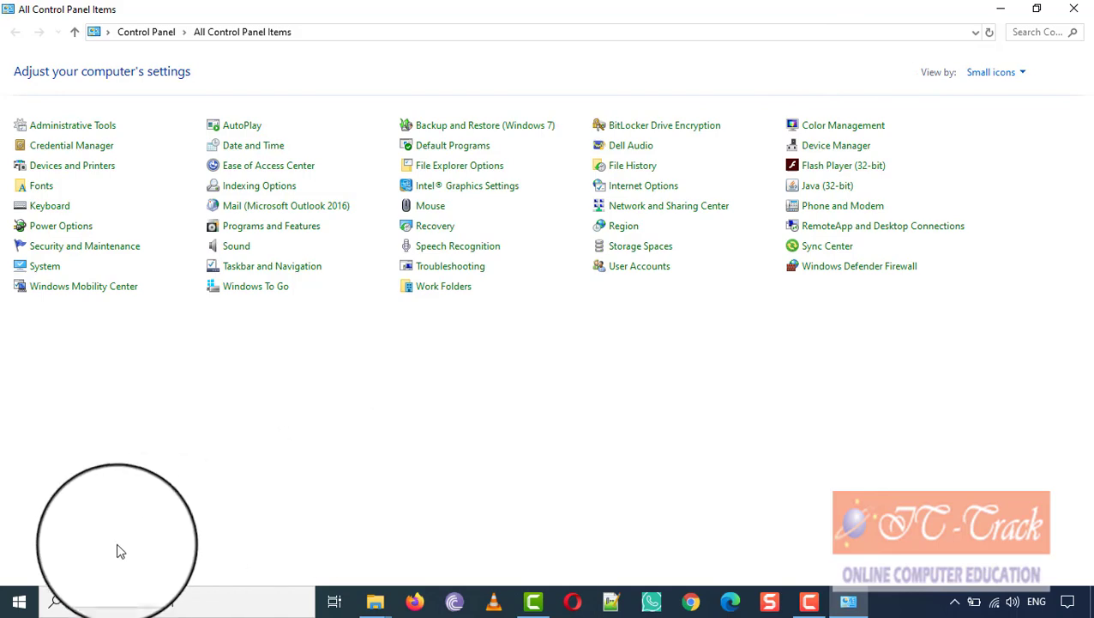
pyautogui.click(32, 609)
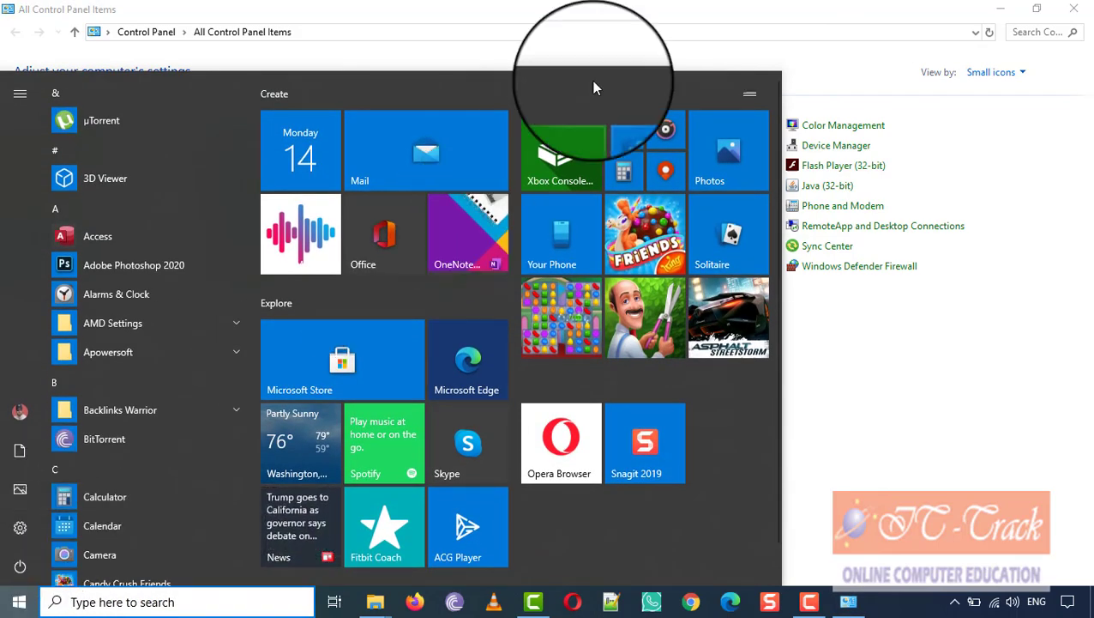
pyautogui.click(611, 21)
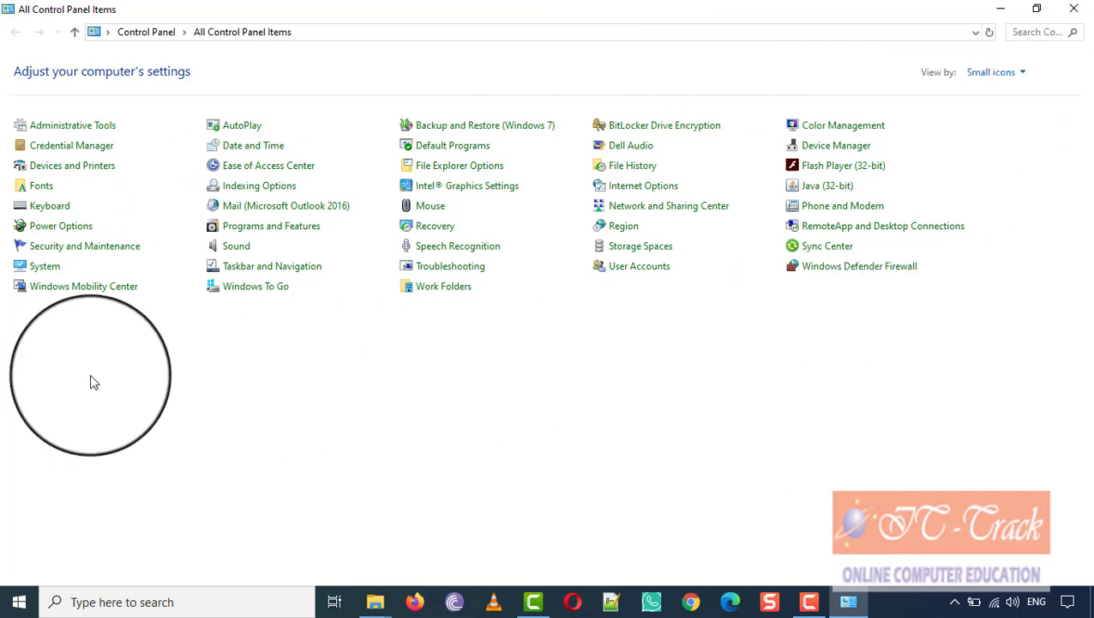
pyautogui.click(268, 229)
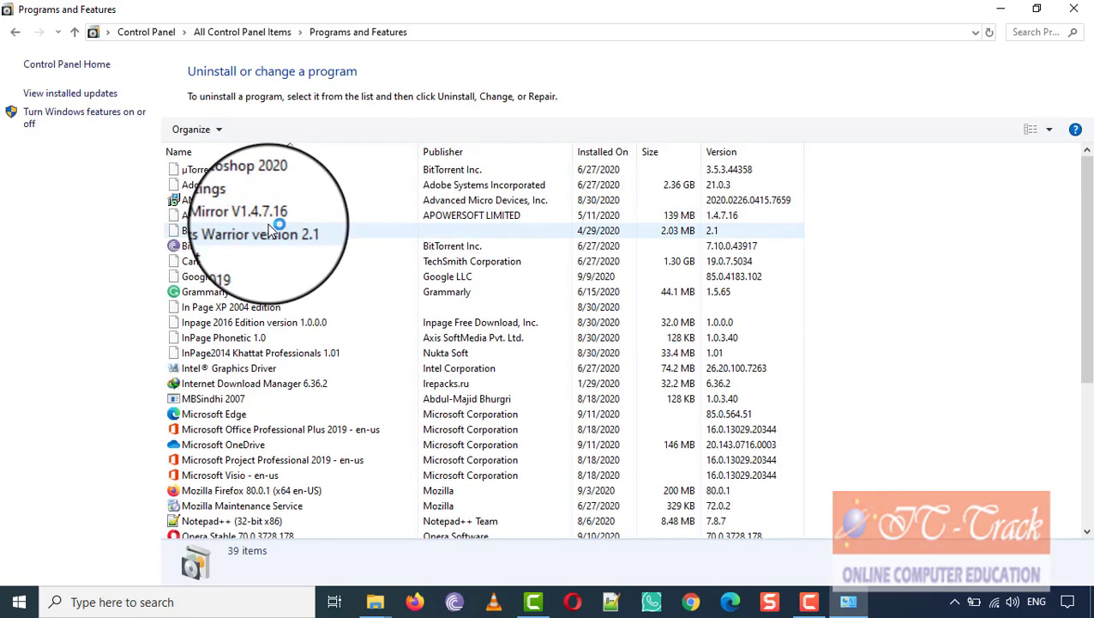
# Step: Select BitTorrent in the installed programs list to show its details
pyautogui.click(236, 245)
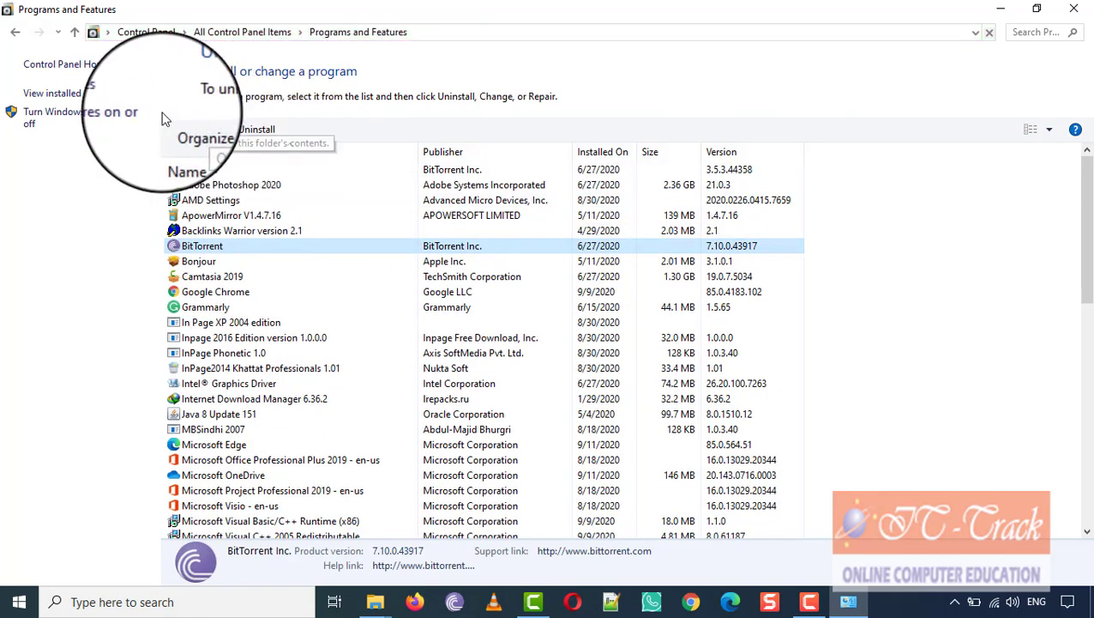
pyautogui.click(15, 33)
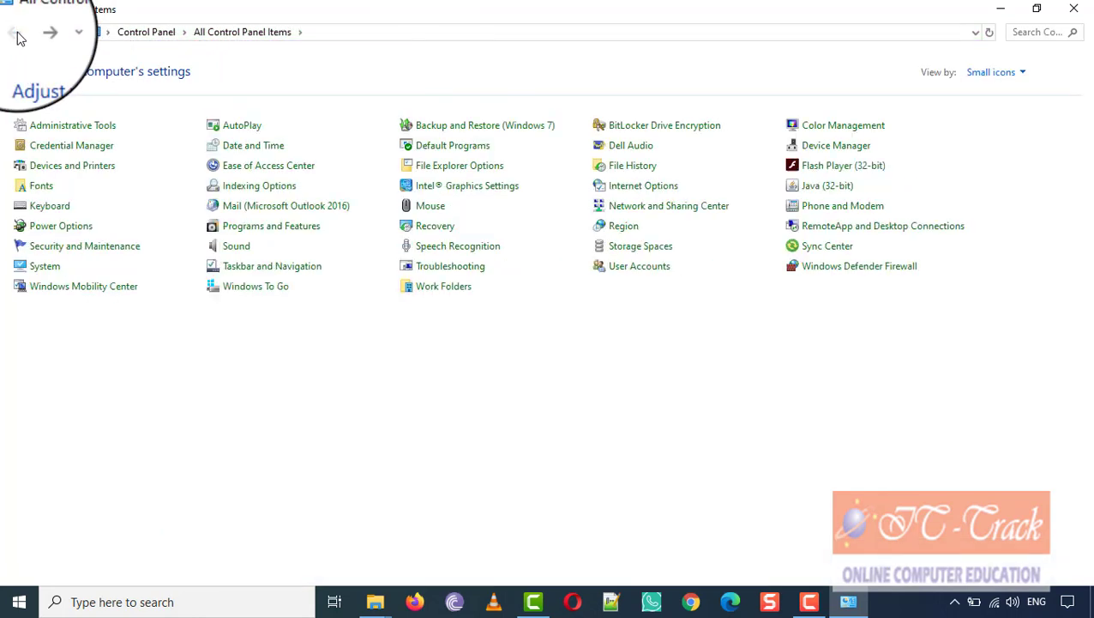
pyautogui.click(263, 252)
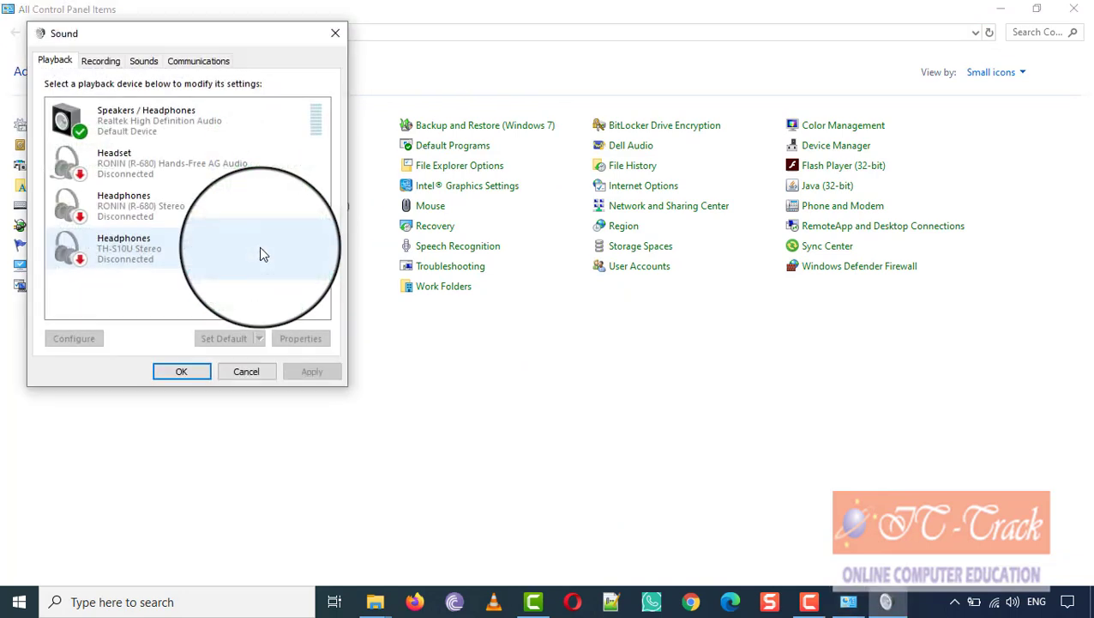
pyautogui.click(256, 372)
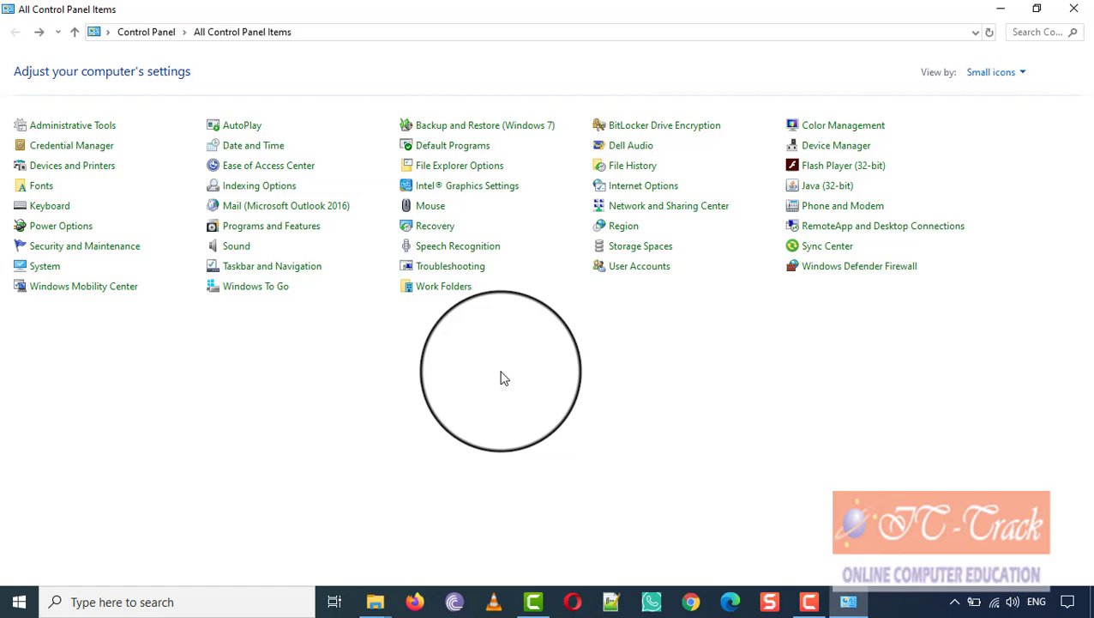
# Step: View System information, return to All Control Panel Items, then close Control Panel with Alt+F4
pyautogui.click(43, 268)
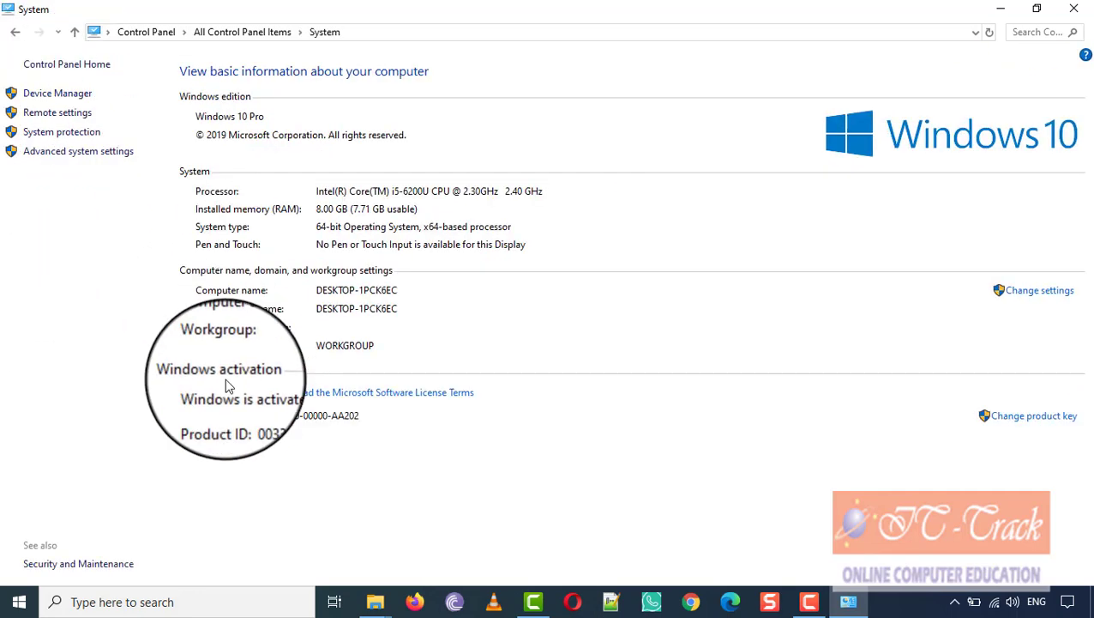
pyautogui.click(17, 35)
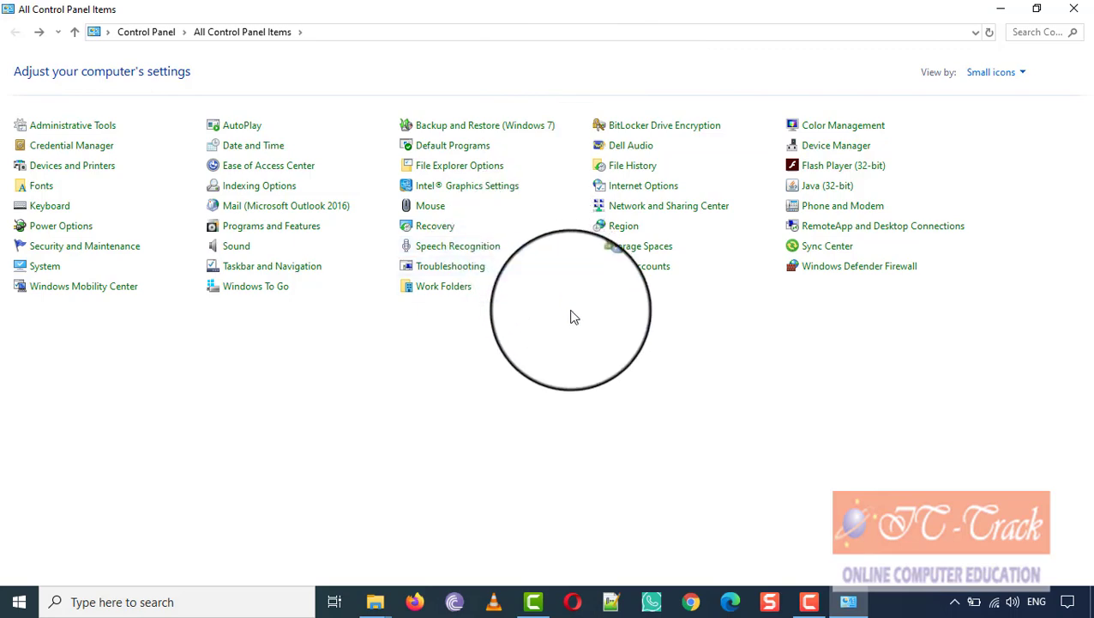
pyautogui.hotkey('alt', 'F4')
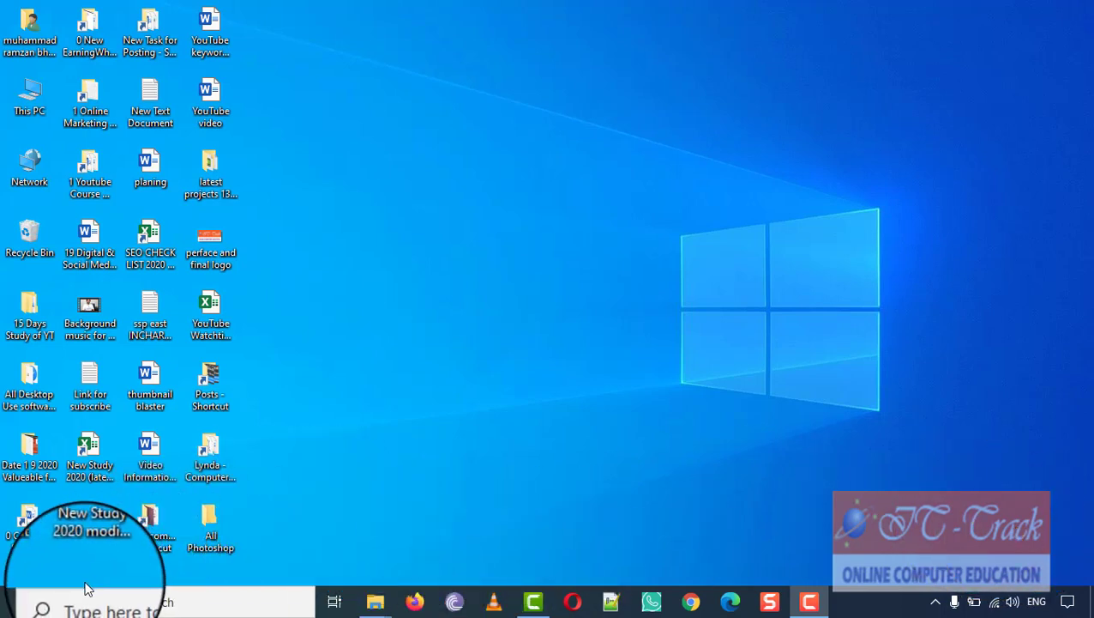
pyautogui.click(19, 602)
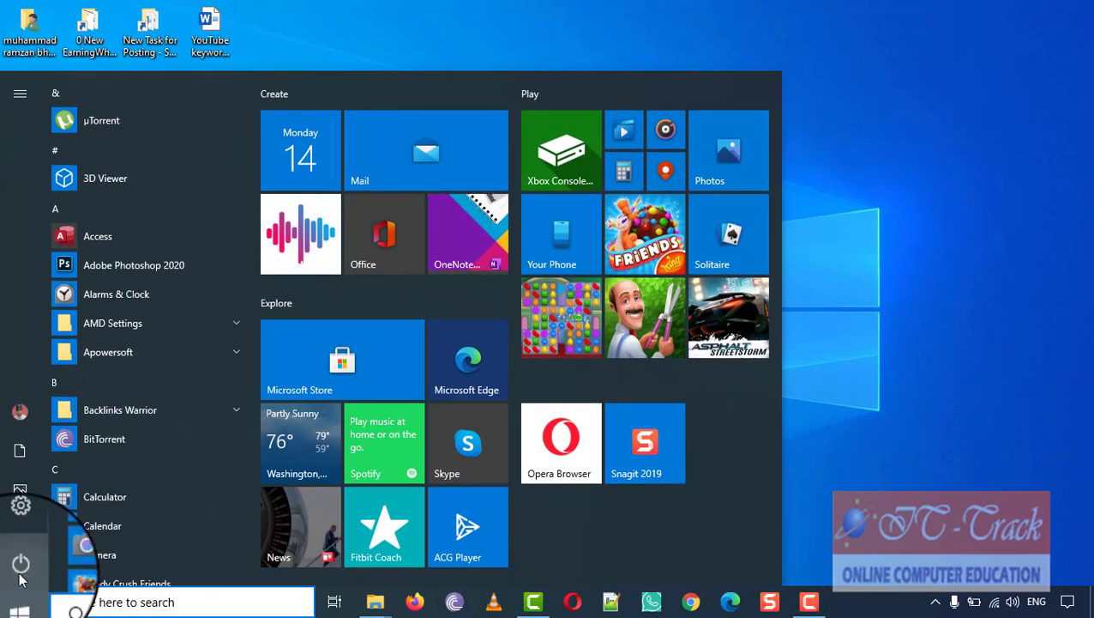
pyautogui.click(21, 530)
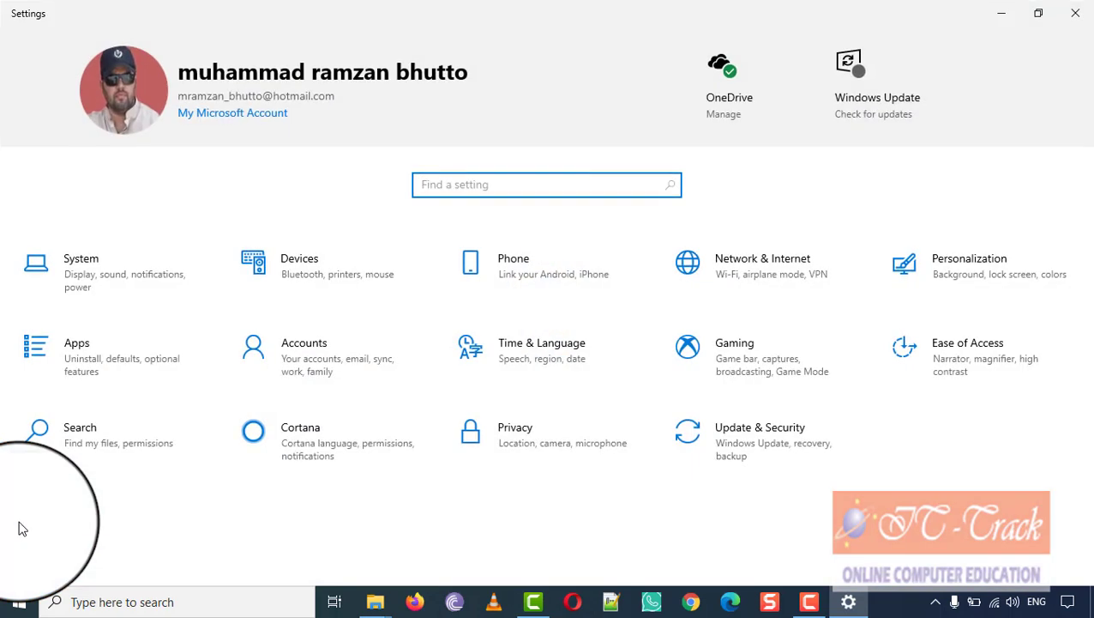
pyautogui.click(296, 257)
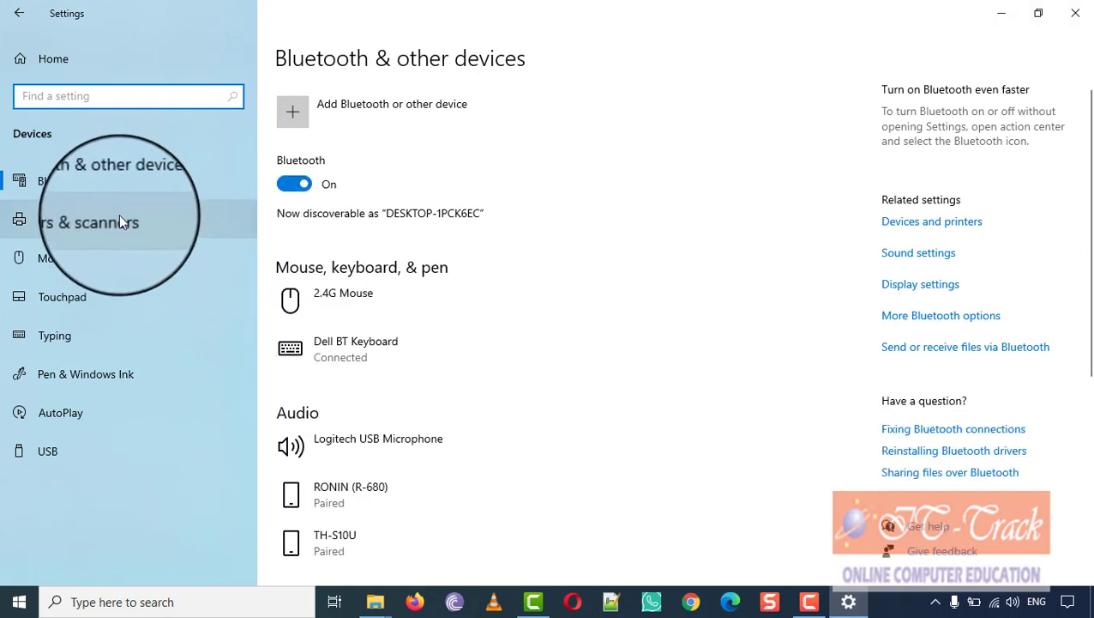
pyautogui.click(127, 189)
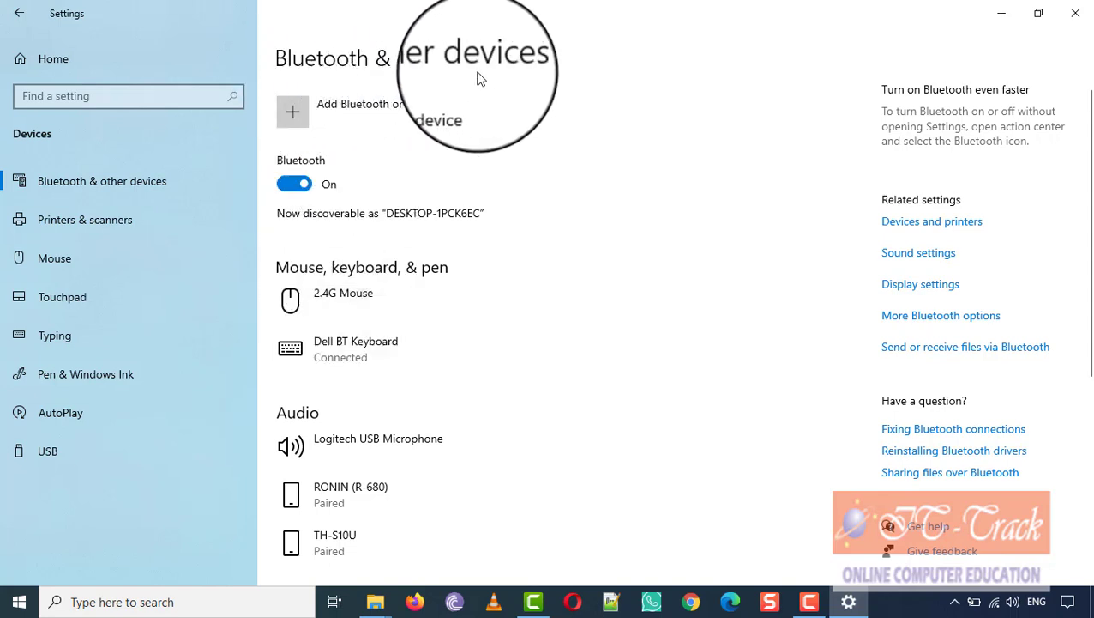
pyautogui.scroll(-3, 467, 214)
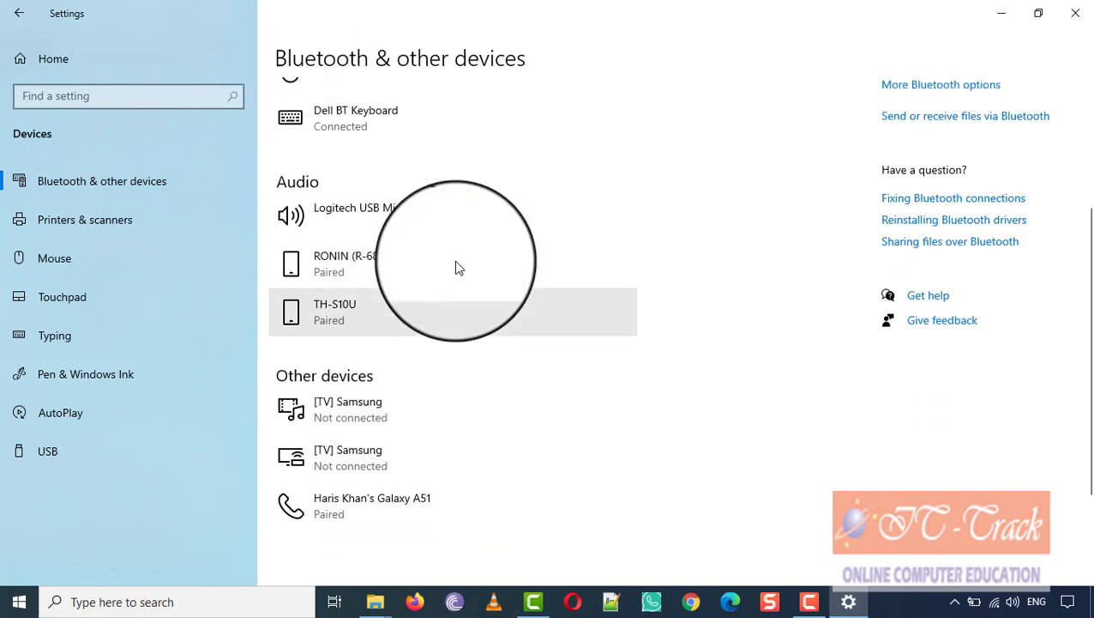
pyautogui.scroll(2, 458, 267)
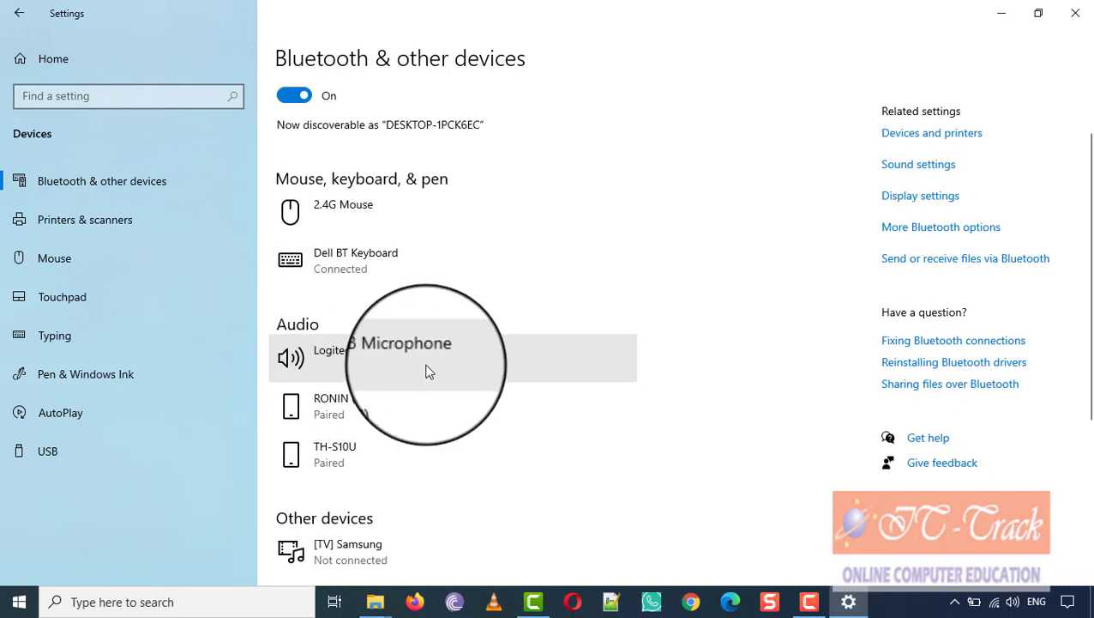
pyautogui.scroll(-2, 428, 370)
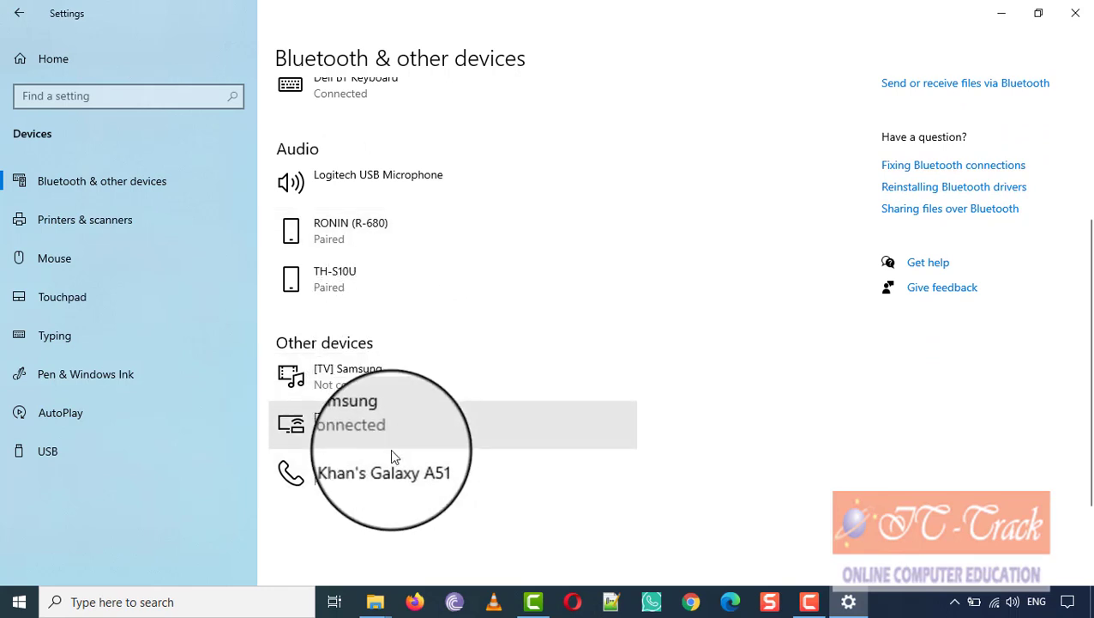
pyautogui.scroll(3, 391, 463)
pyautogui.scroll(1, 391, 463)
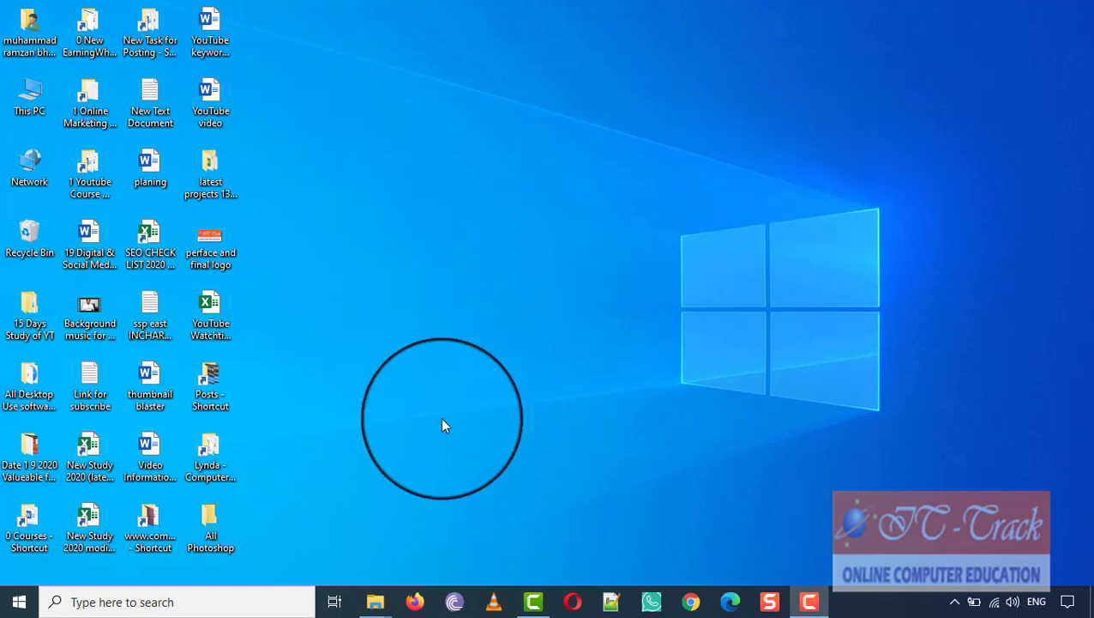
# Step: Refresh the desktop from its right-click menu
pyautogui.rightClick(410, 350)
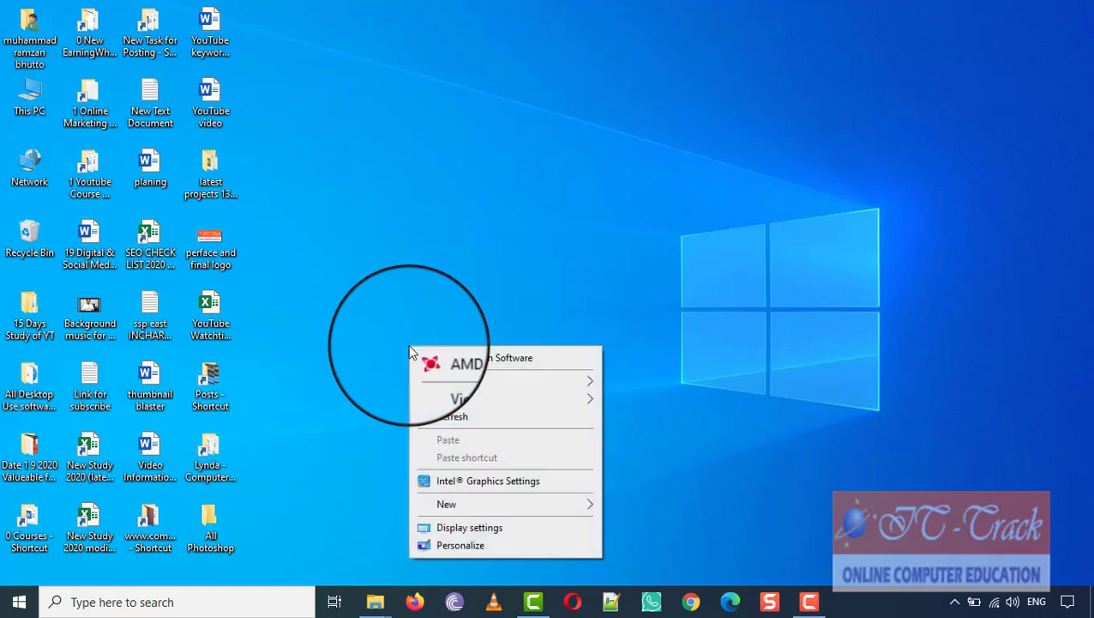
pyautogui.click(451, 414)
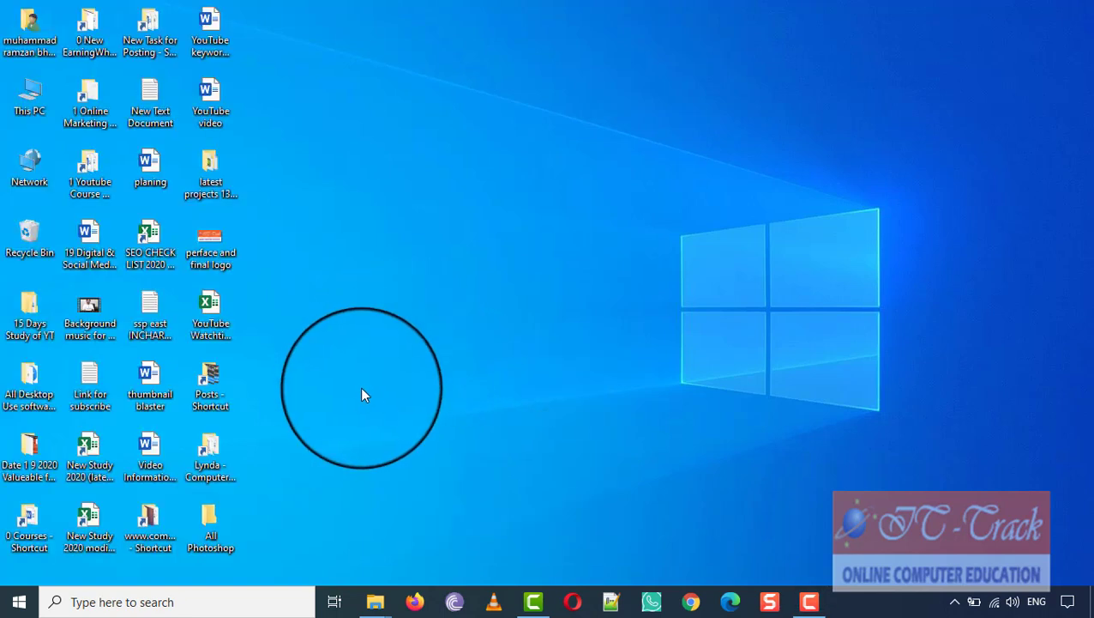
pyautogui.click(20, 604)
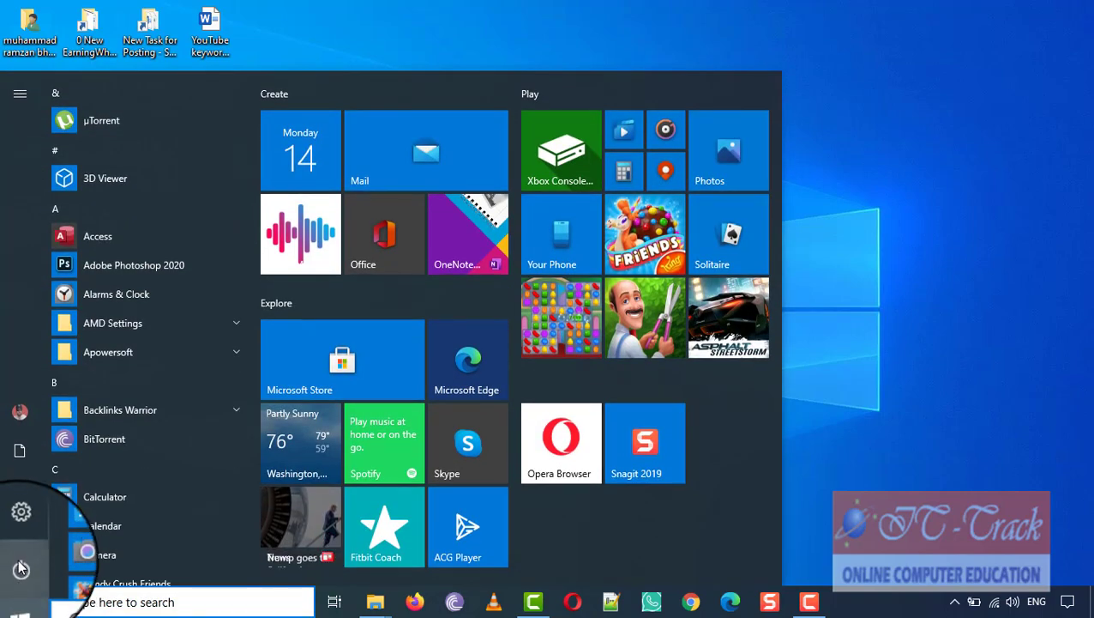
pyautogui.click(20, 522)
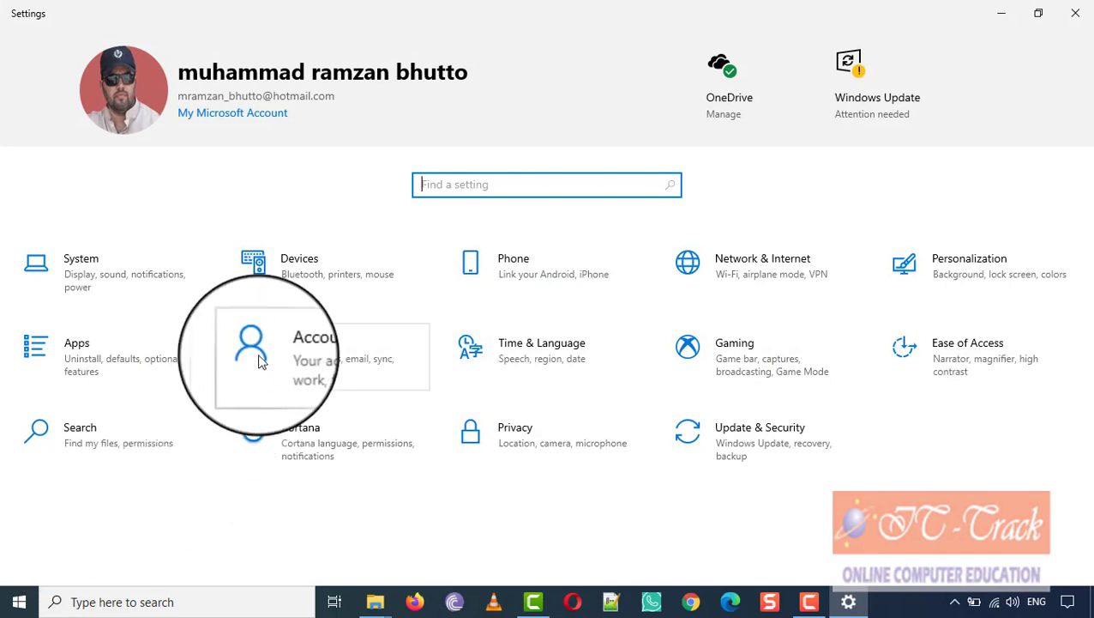
pyautogui.click(349, 286)
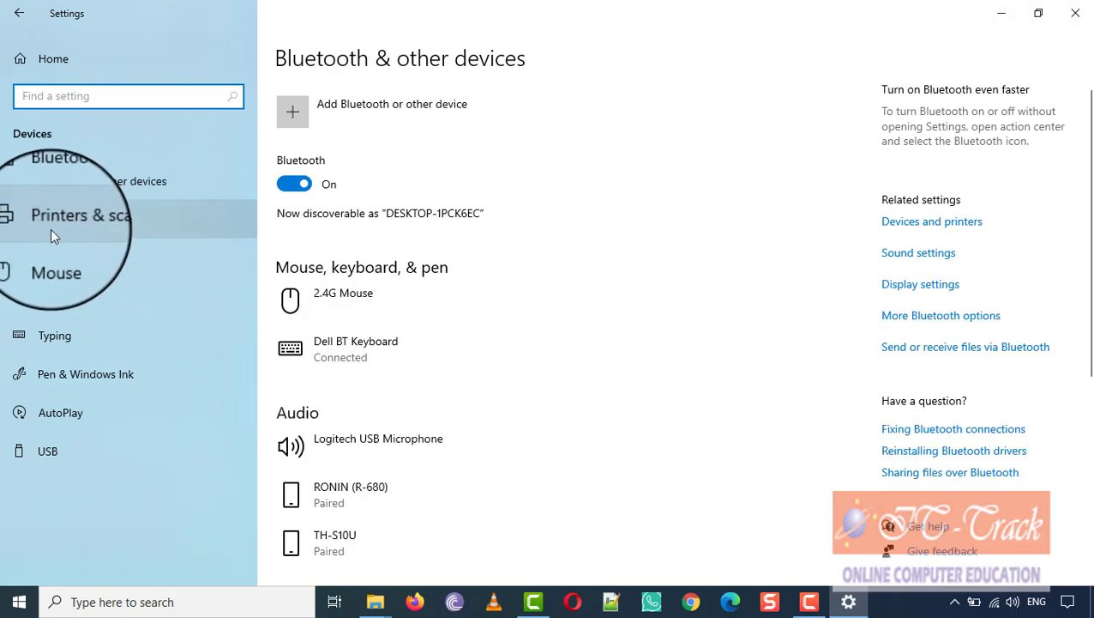
pyautogui.click(114, 226)
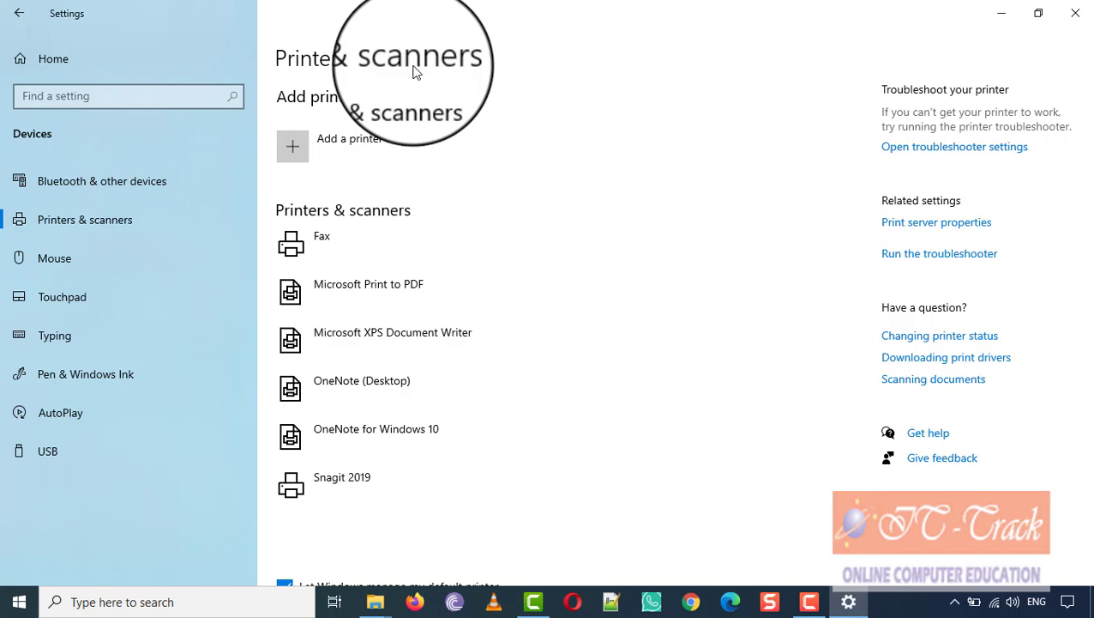
pyautogui.click(339, 151)
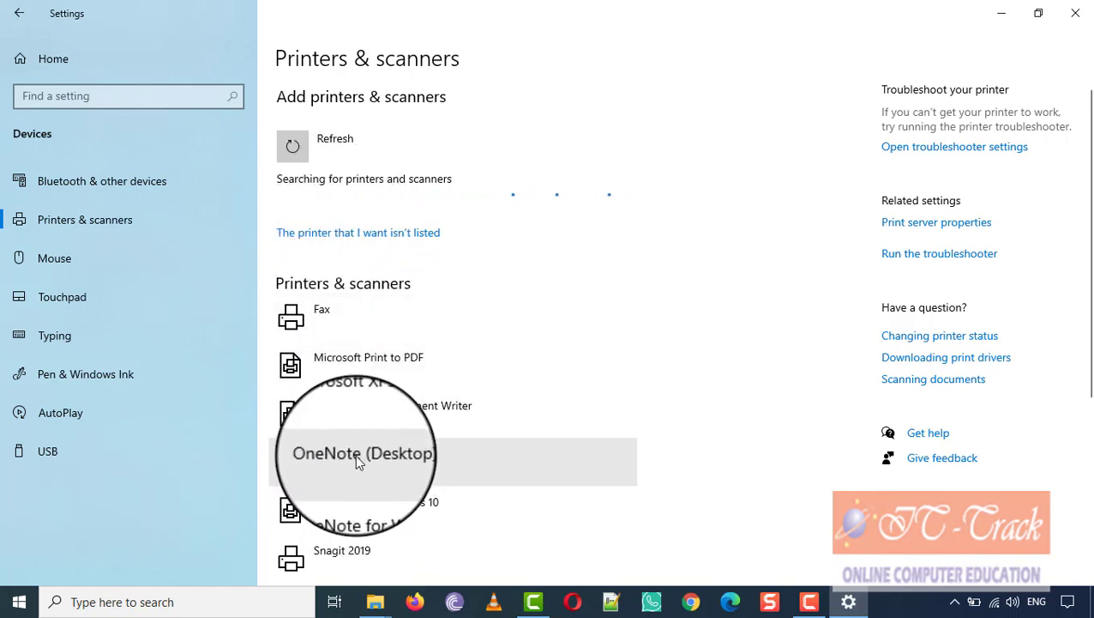
pyautogui.scroll(-2, 359, 476)
pyautogui.scroll(2, 359, 459)
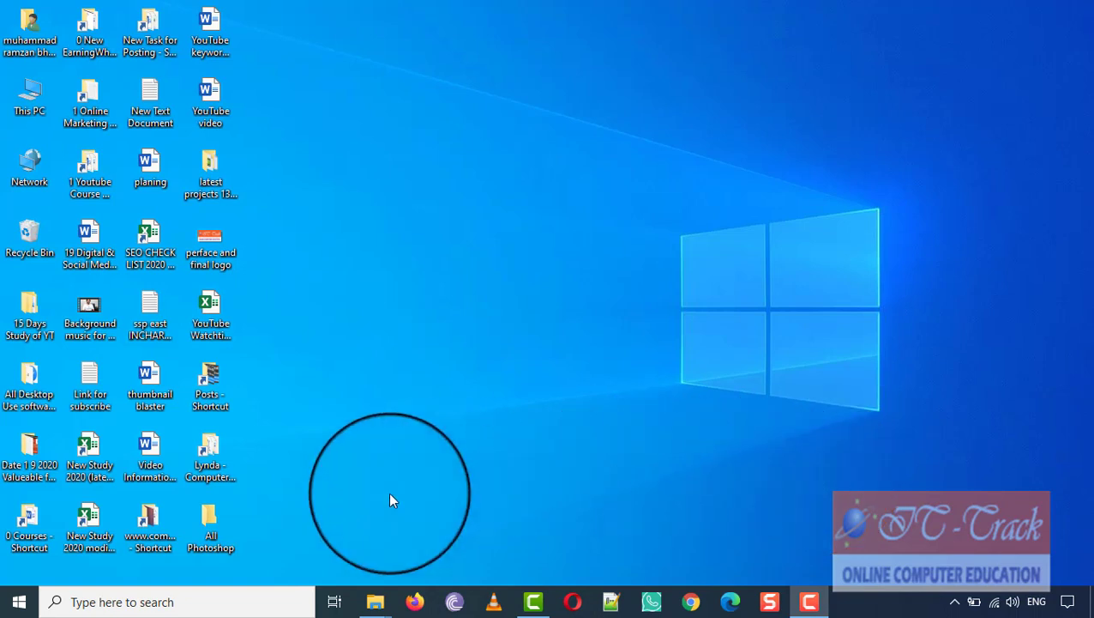
# Step: Open Network & Internet settings from Start, review Status, then show the Wi-Fi page connected to PTCL-BB
pyautogui.click(21, 604)
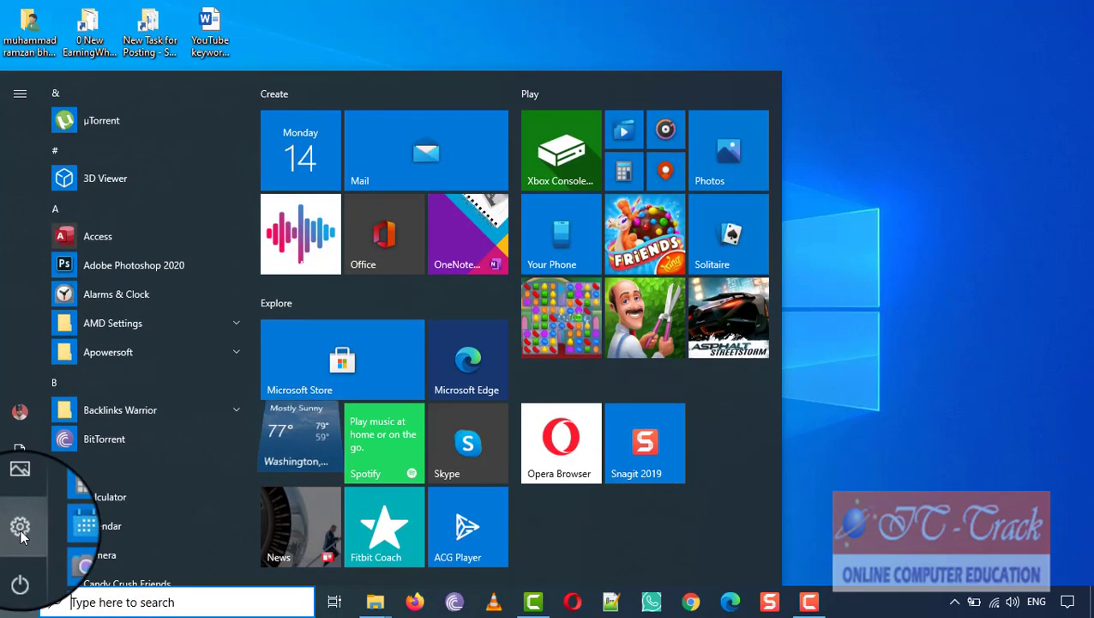
pyautogui.click(20, 525)
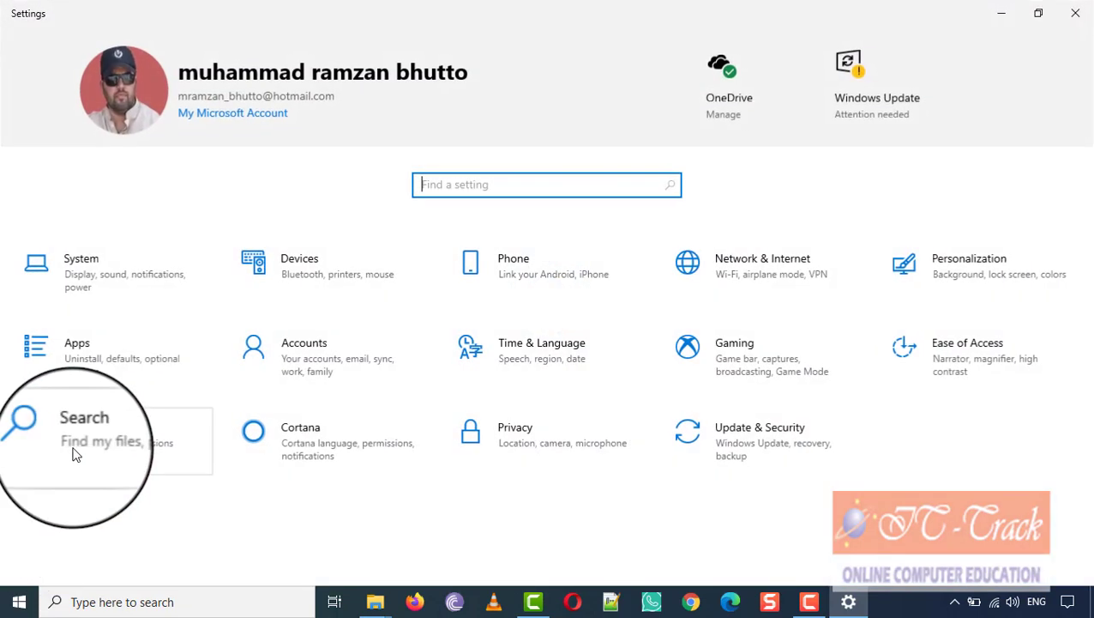
pyautogui.click(764, 284)
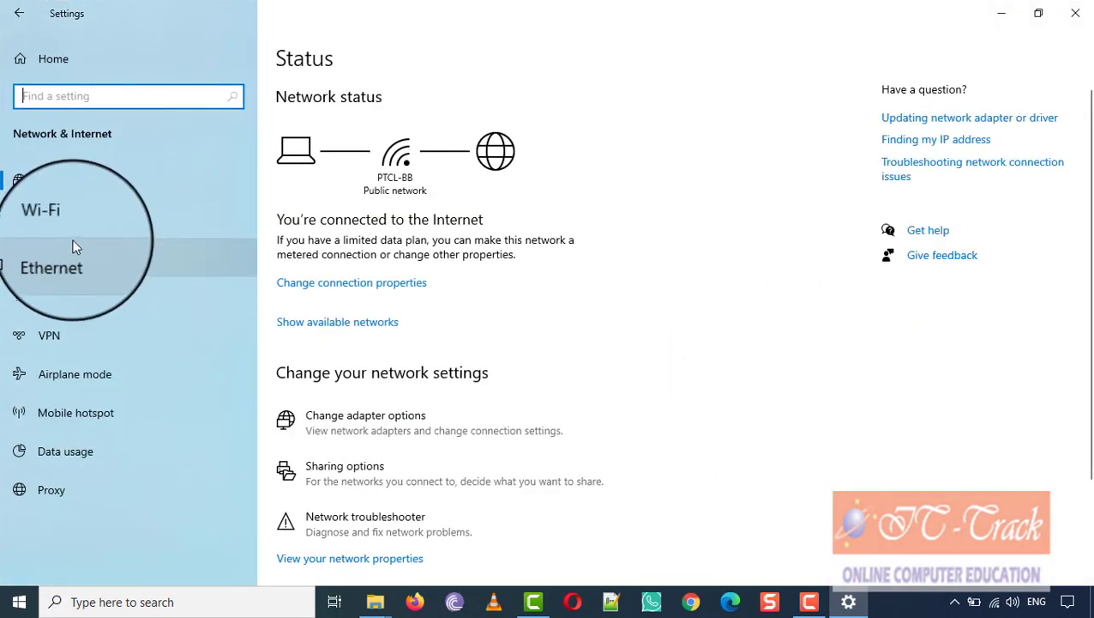
pyautogui.click(88, 179)
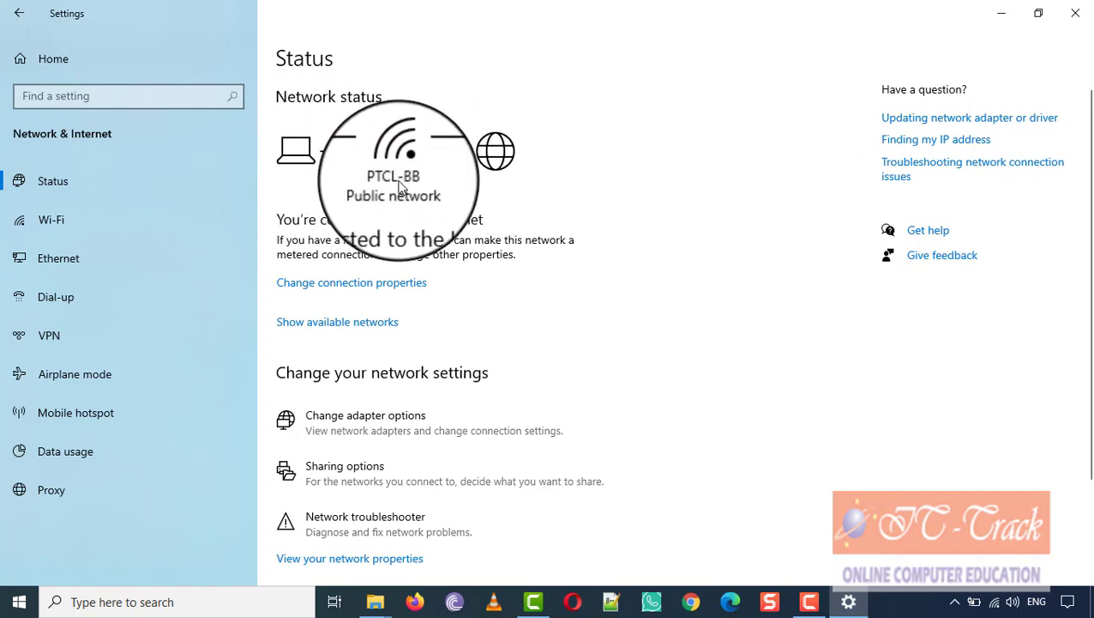
pyautogui.scroll(-3, 459, 194)
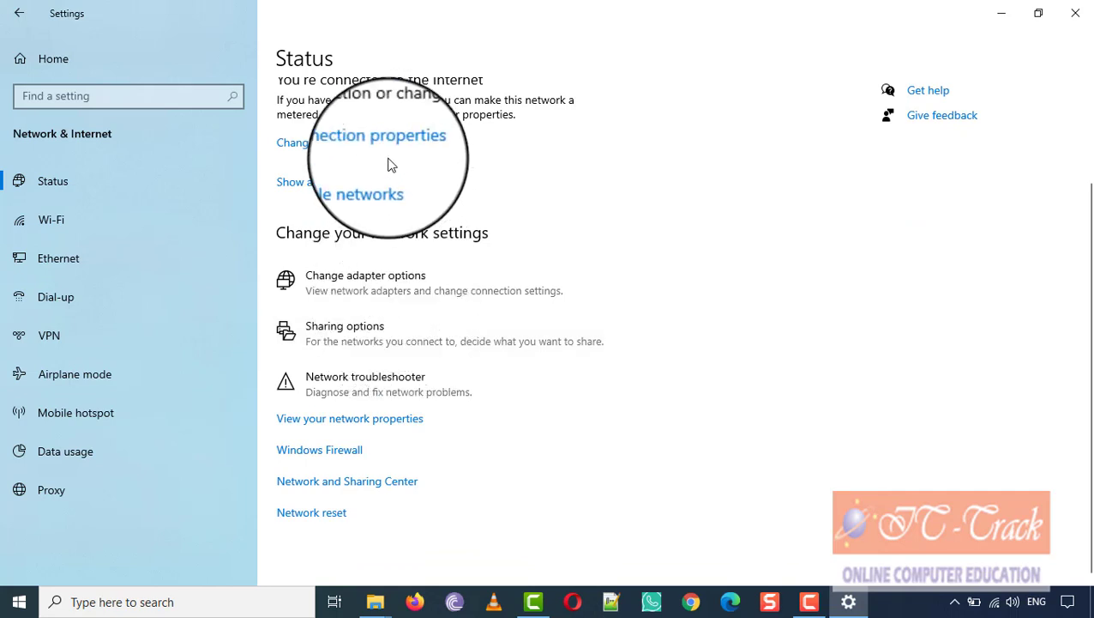
pyautogui.click(94, 222)
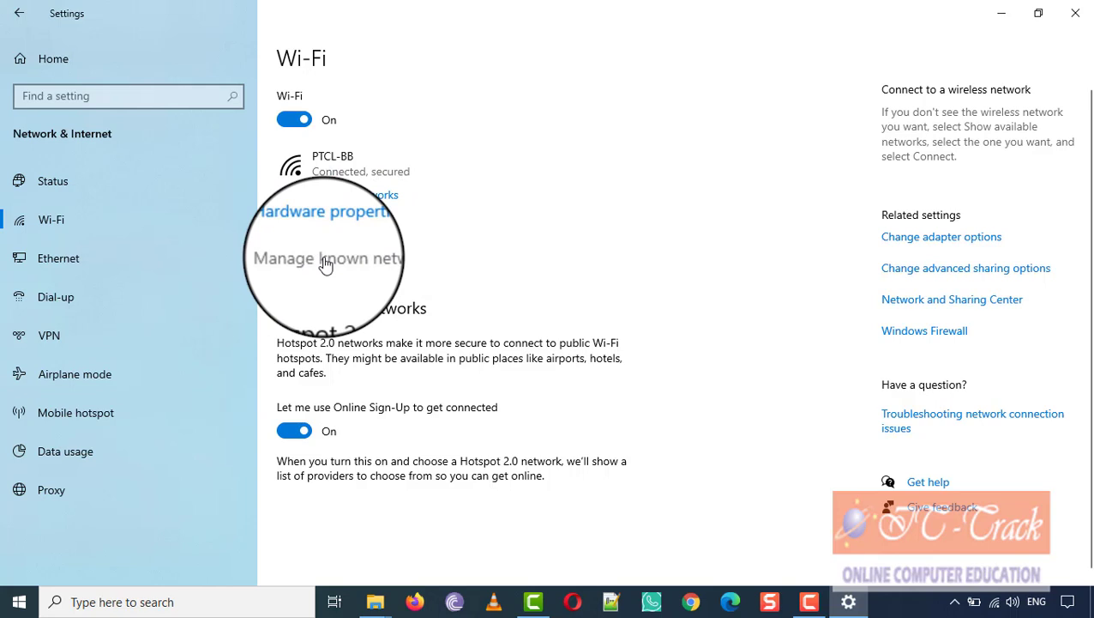
# Step: Tour the Ethernet, Dial-up, VPN, Airplane mode, Mobile hotspot, Data usage and Proxy pages, then return to Status
pyautogui.click(99, 257)
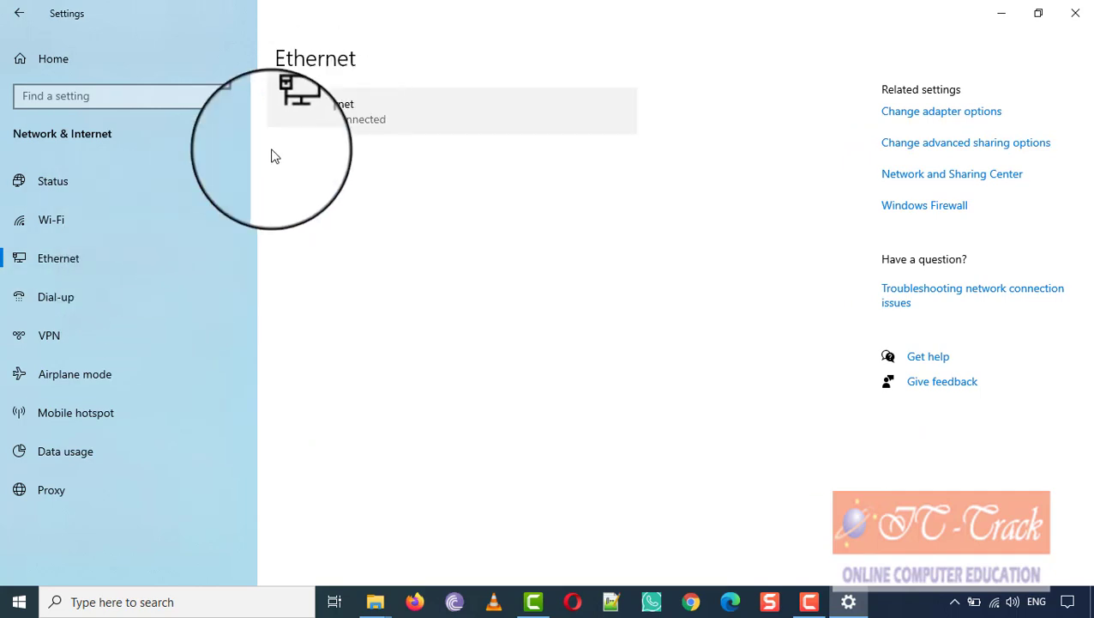
pyautogui.click(101, 303)
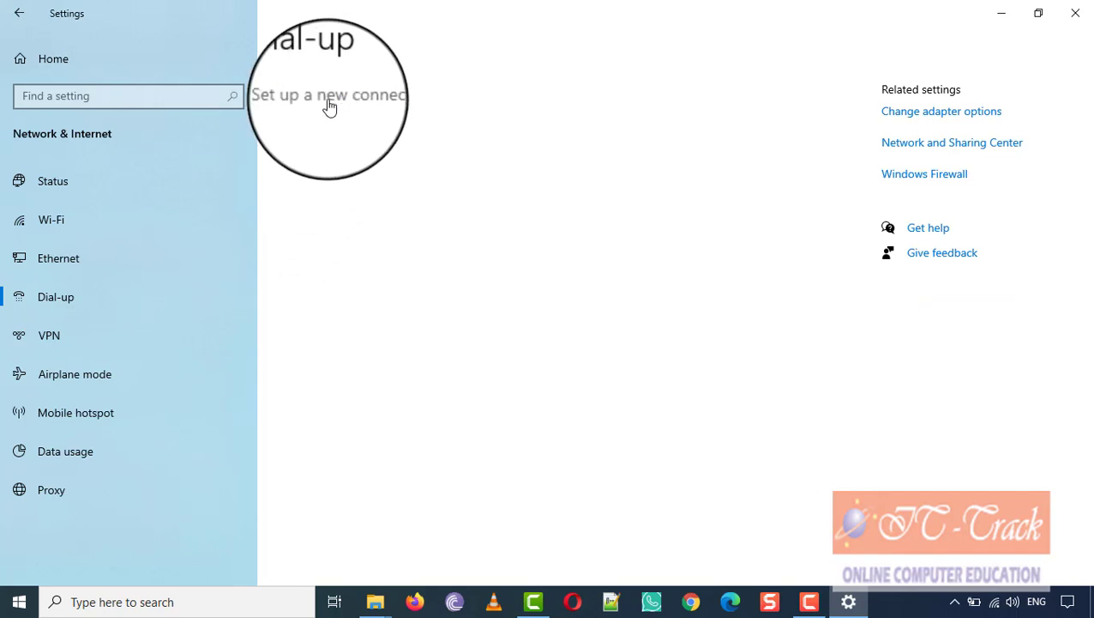
pyautogui.click(136, 337)
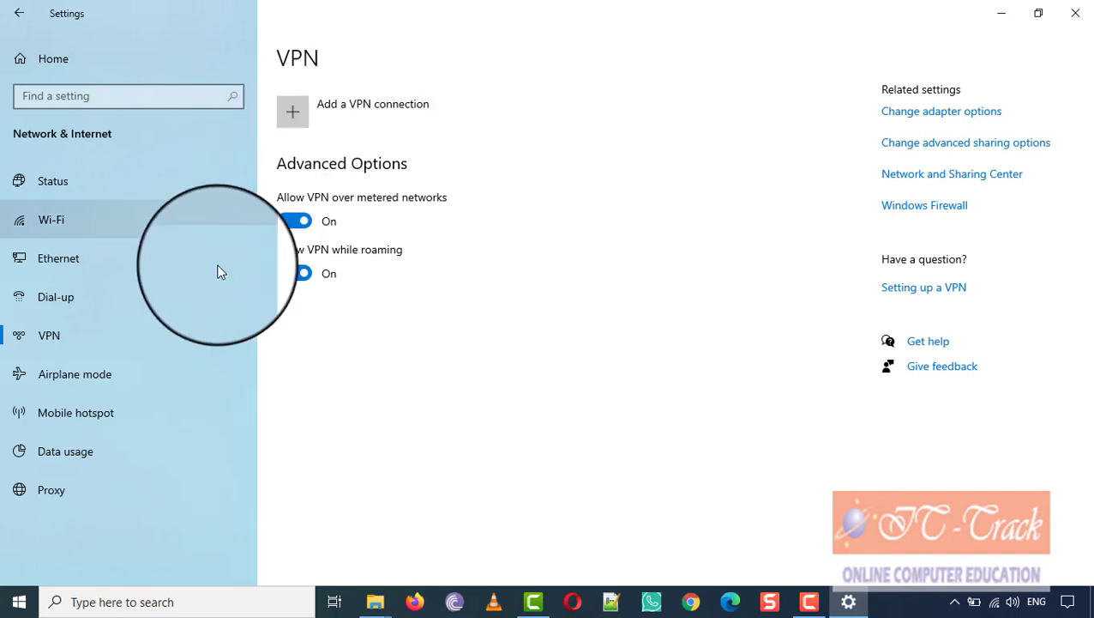
pyautogui.click(155, 374)
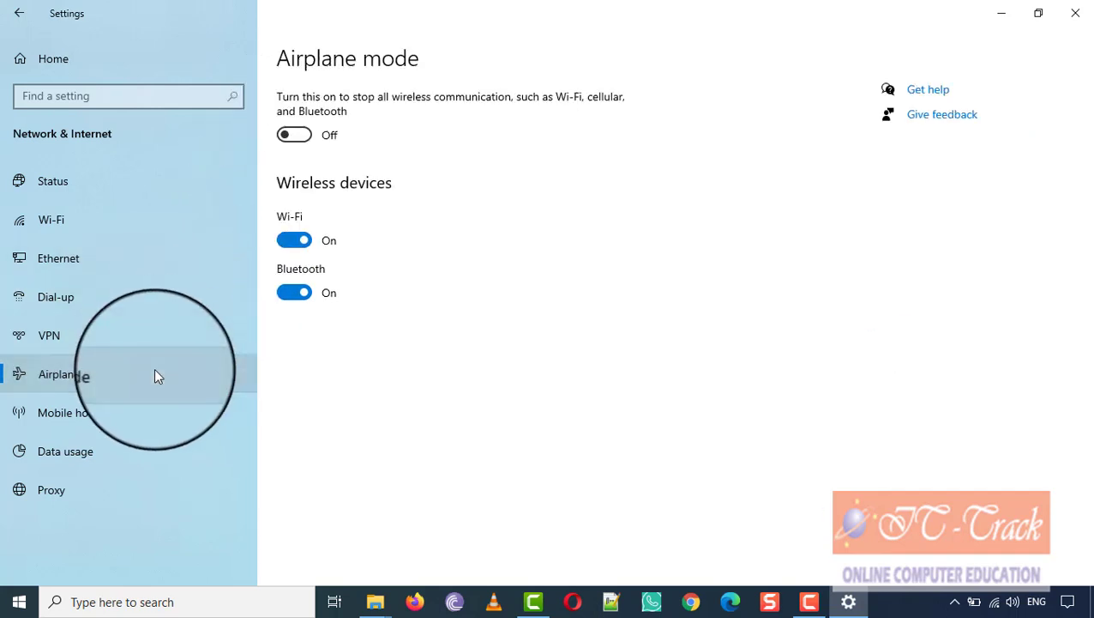
pyautogui.click(156, 416)
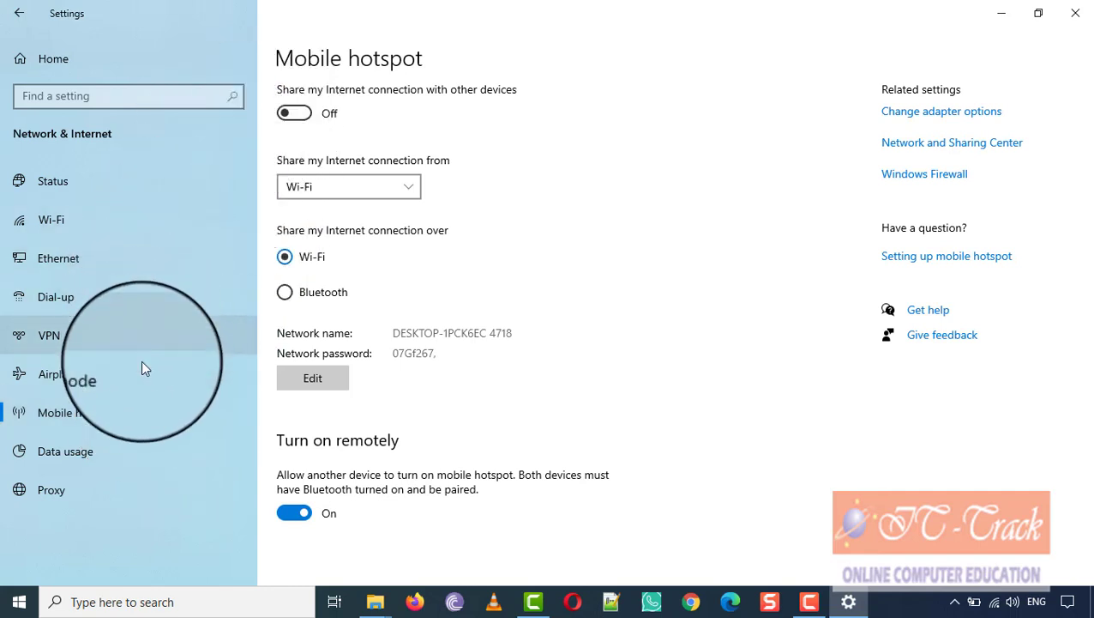
pyautogui.click(155, 459)
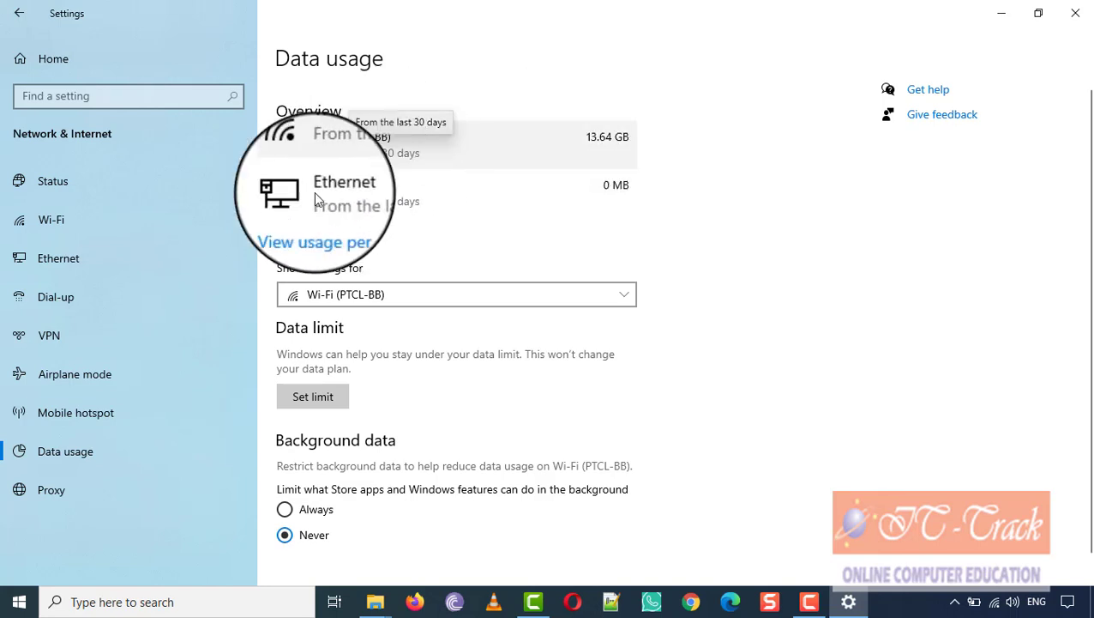
pyautogui.click(185, 484)
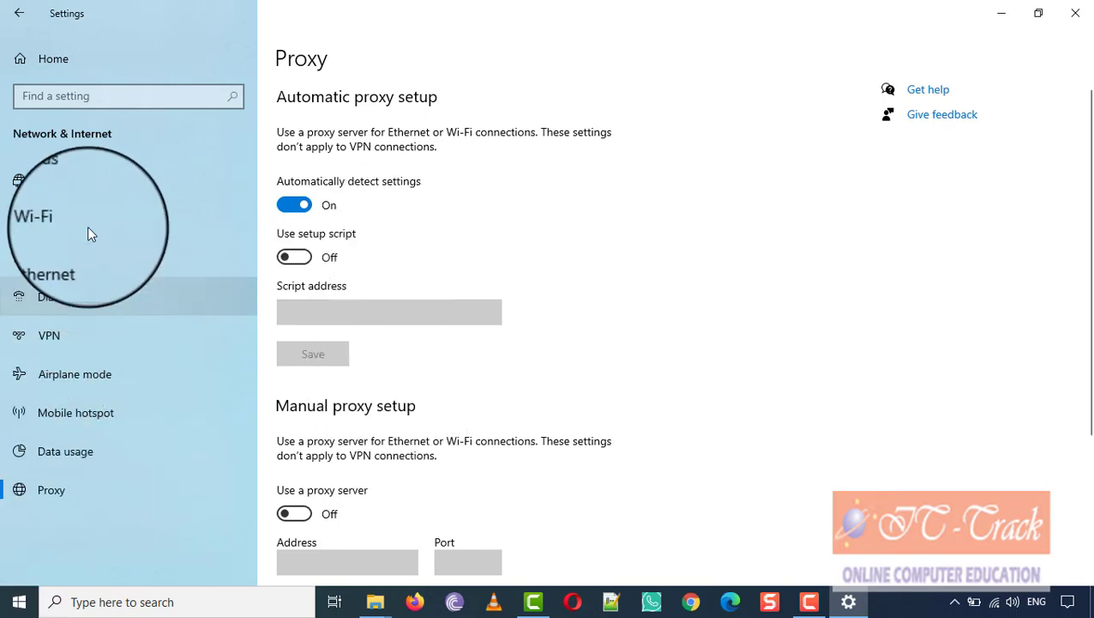
pyautogui.click(110, 176)
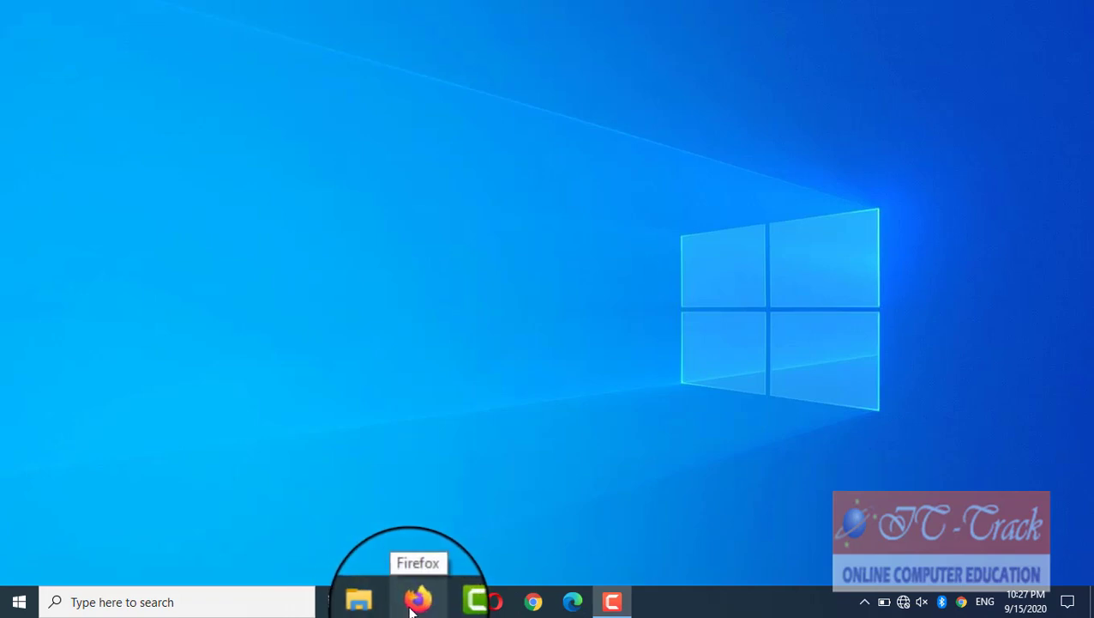
pyautogui.moveTo(452, 607)
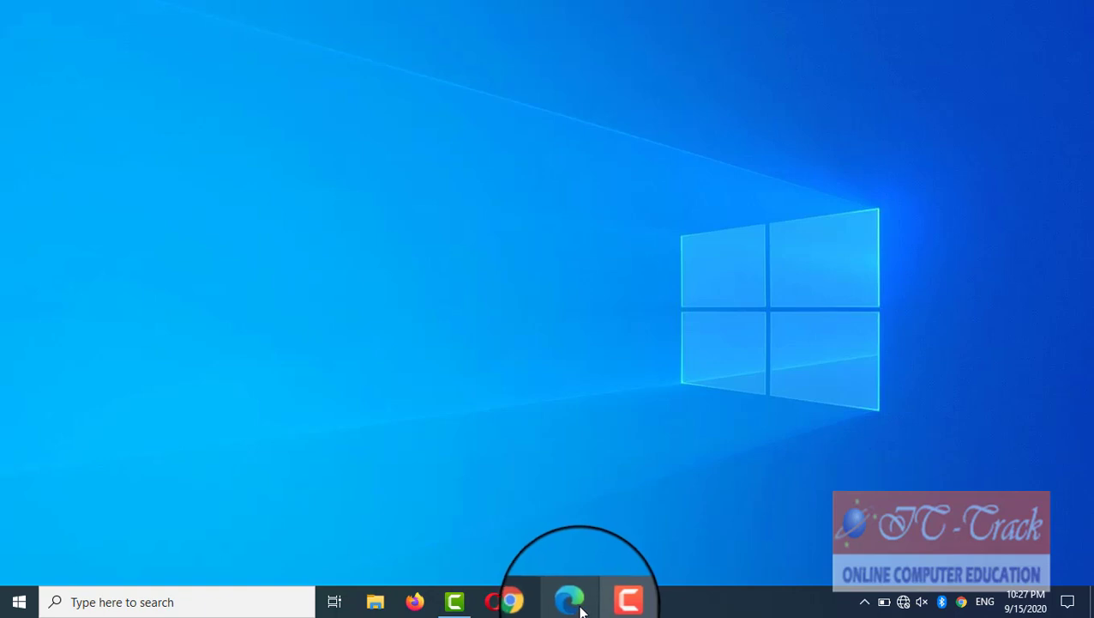
pyautogui.moveTo(604, 609)
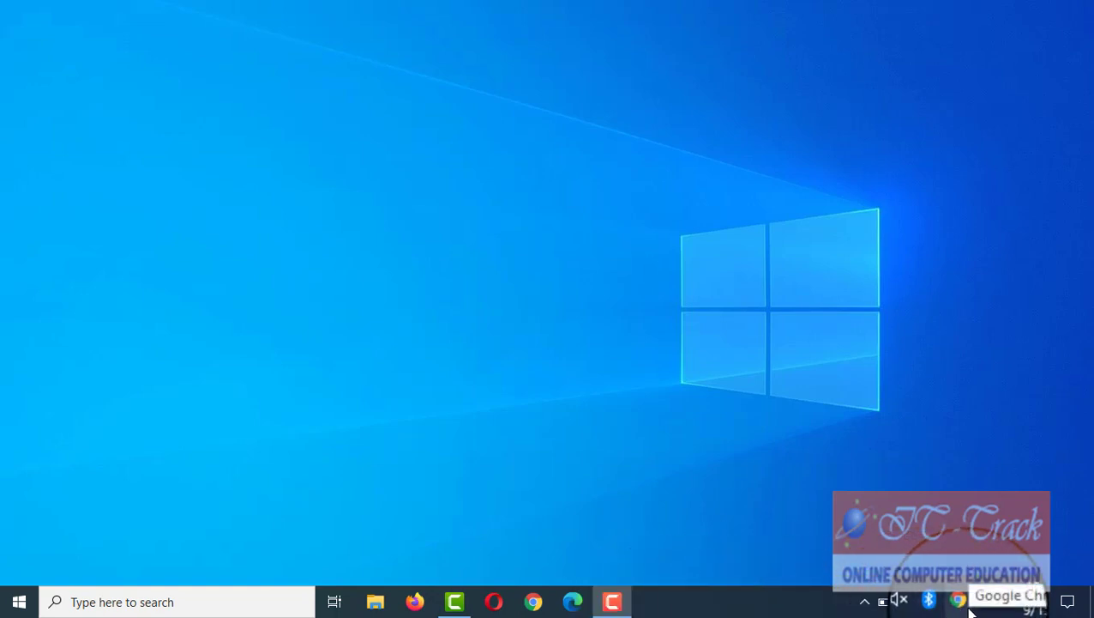
# Step: Open Taskbar settings and drag the taskbar's top edge up to make it twice as tall
pyautogui.rightClick(706, 608)
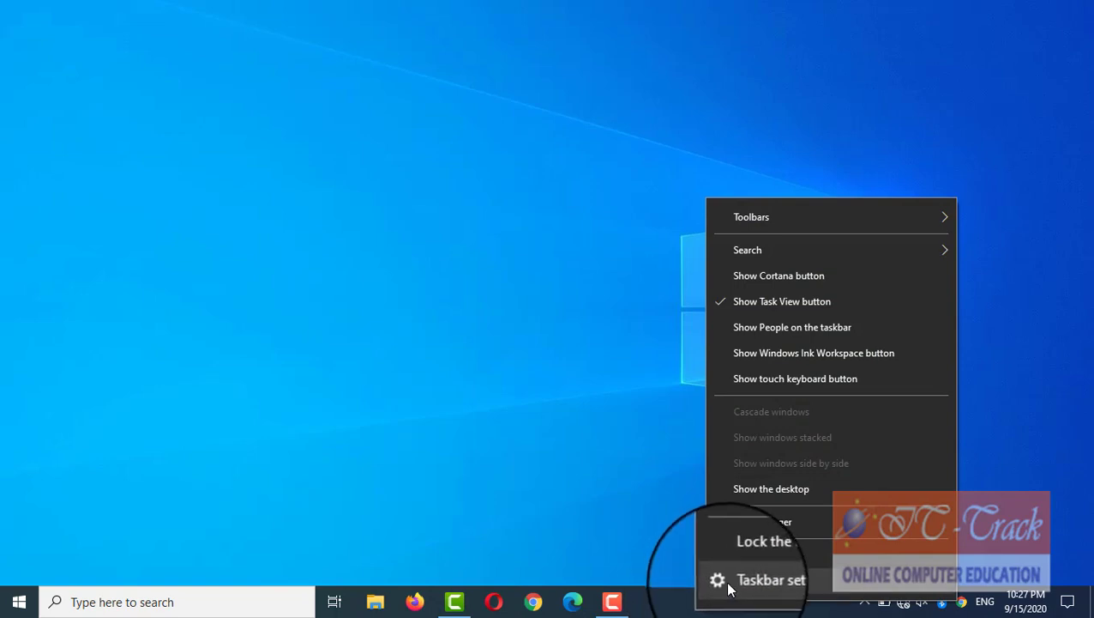
pyautogui.click(729, 587)
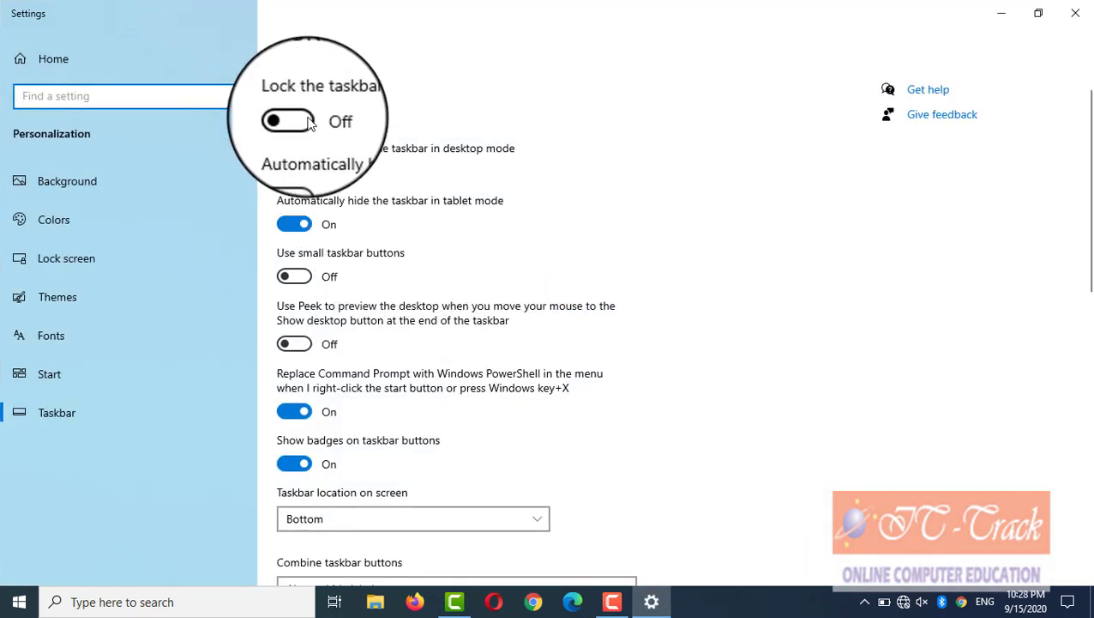
pyautogui.click(780, 588)
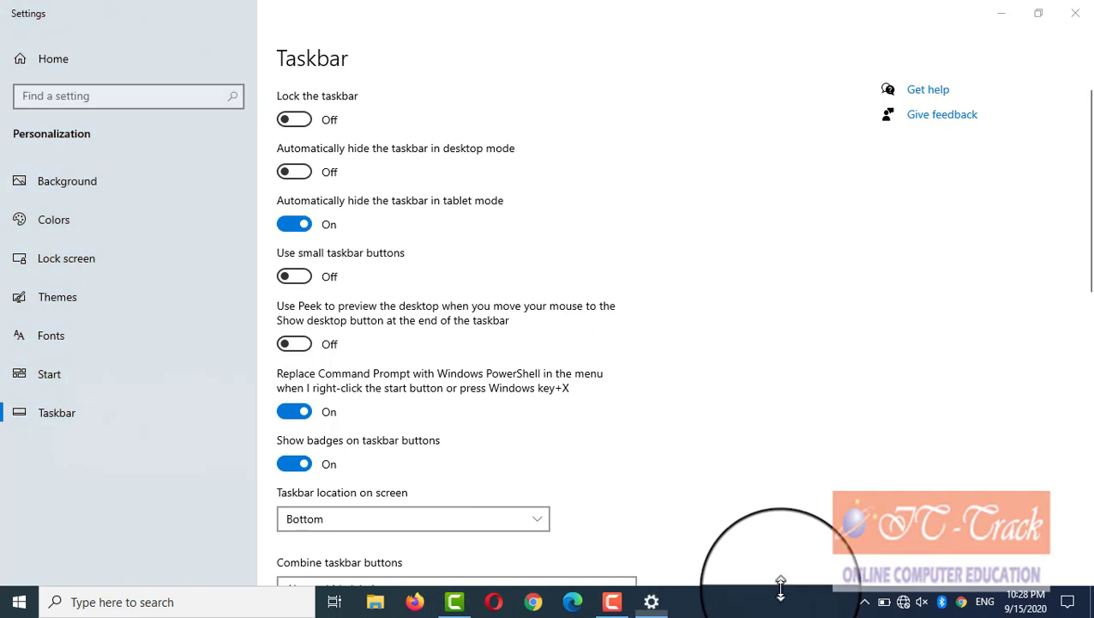
pyautogui.moveTo(781, 588); pyautogui.dragTo(776, 562)
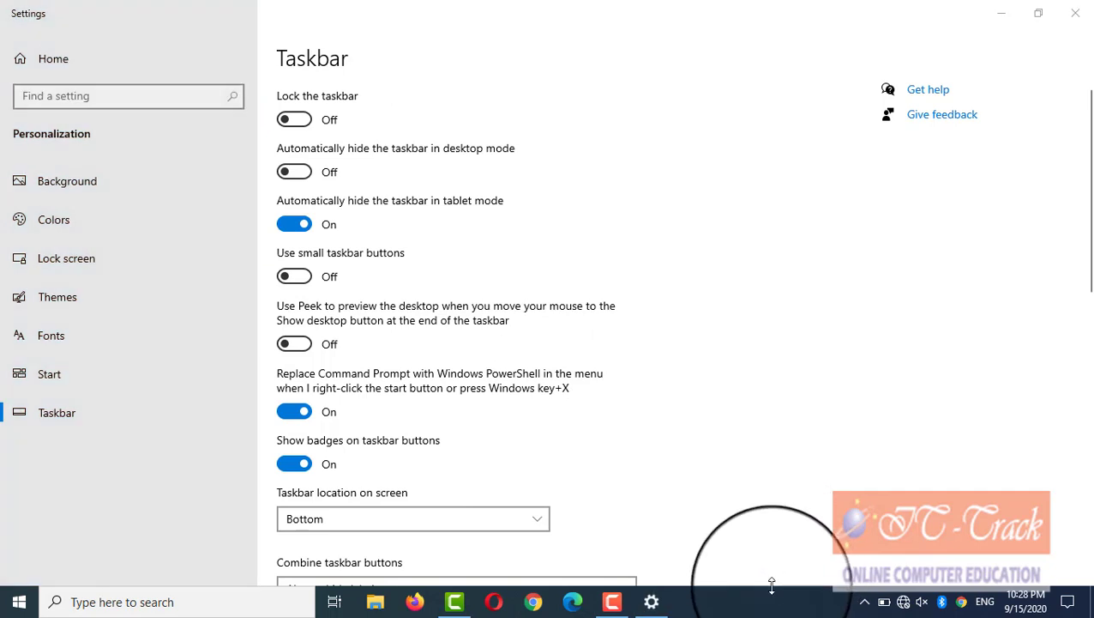
pyautogui.click(1003, 18)
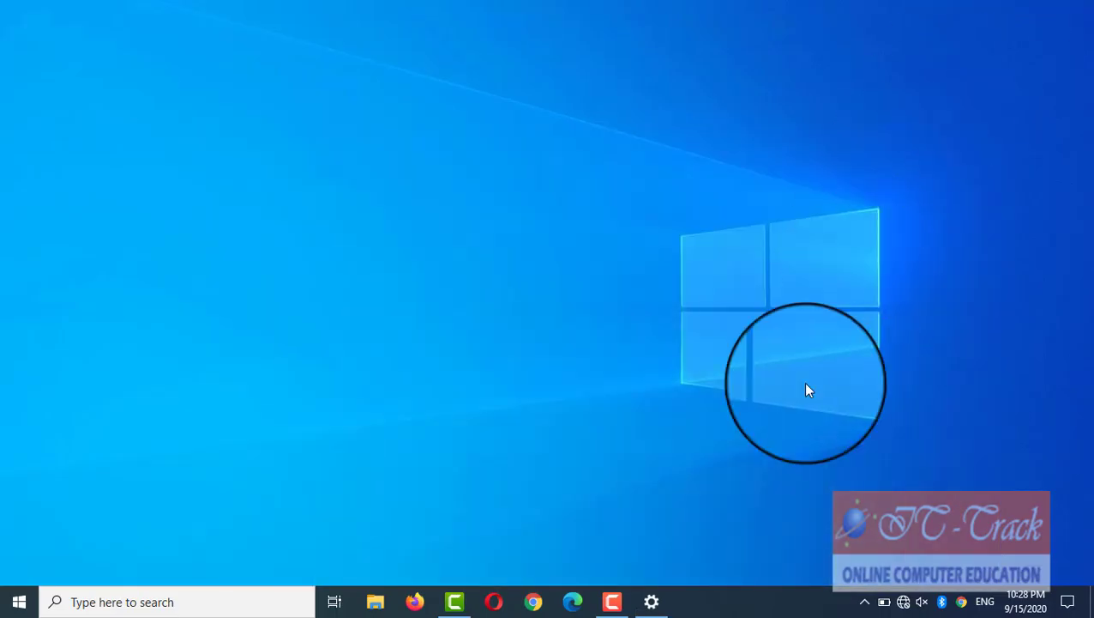
pyautogui.moveTo(735, 587); pyautogui.dragTo(731, 566)
# Step: Lock the taskbar in Taskbar settings, then unlock it again
pyautogui.rightClick(745, 571)
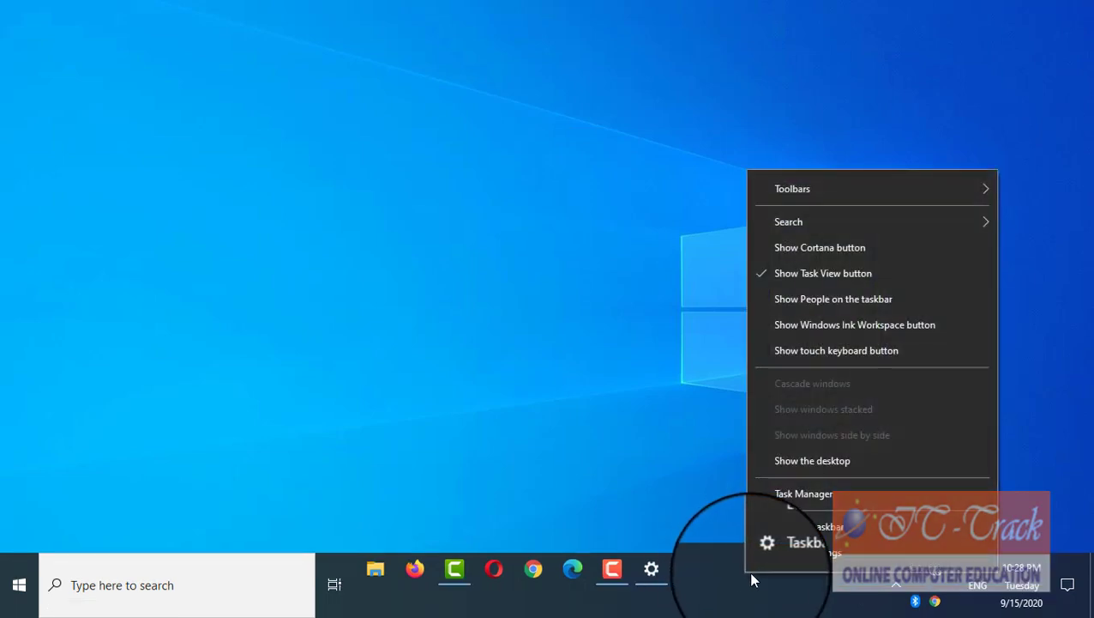
pyautogui.click(777, 553)
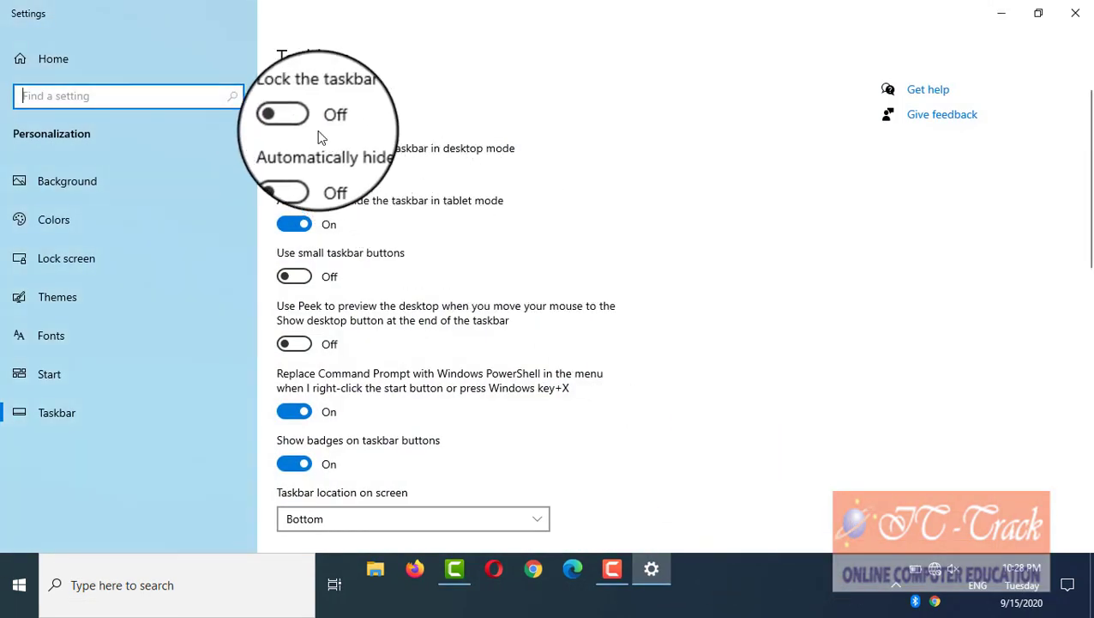
pyautogui.click(294, 120)
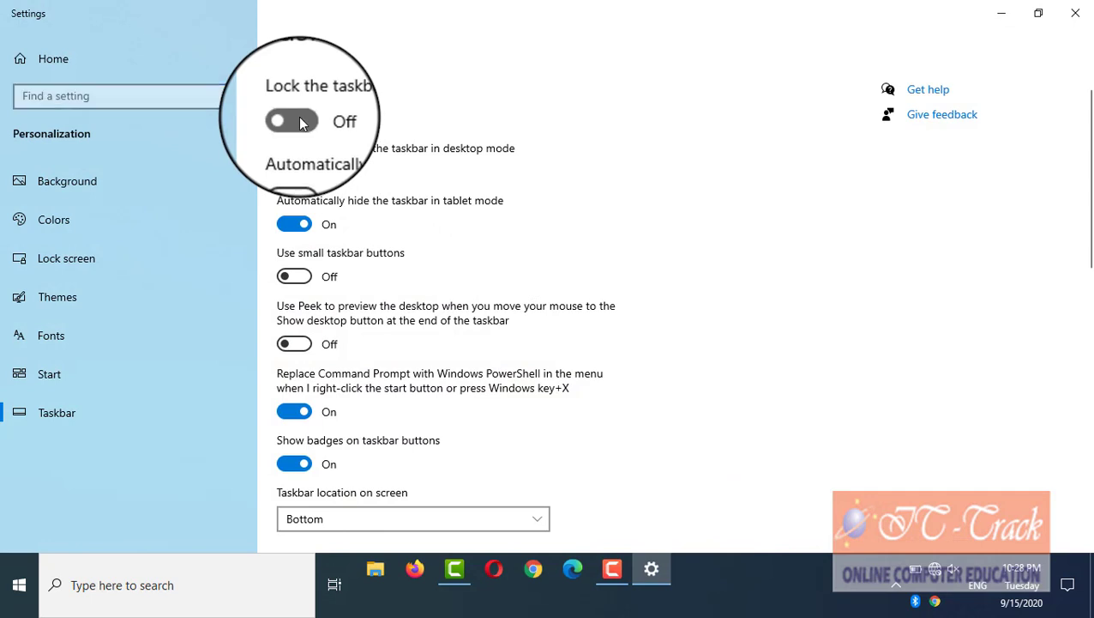
pyautogui.click(1001, 13)
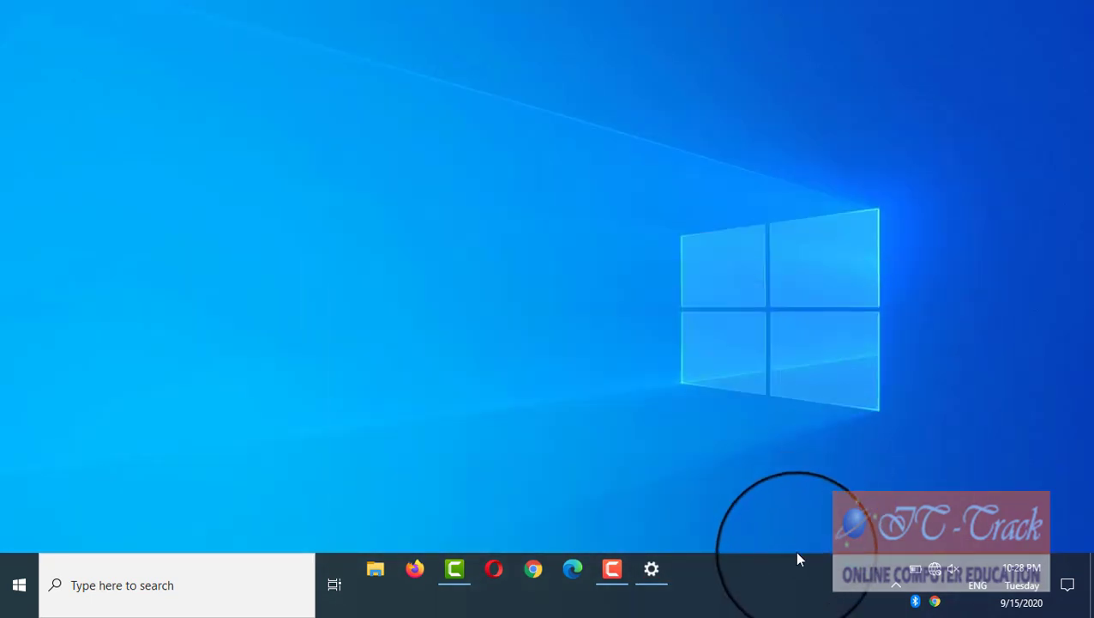
pyautogui.rightClick(774, 582)
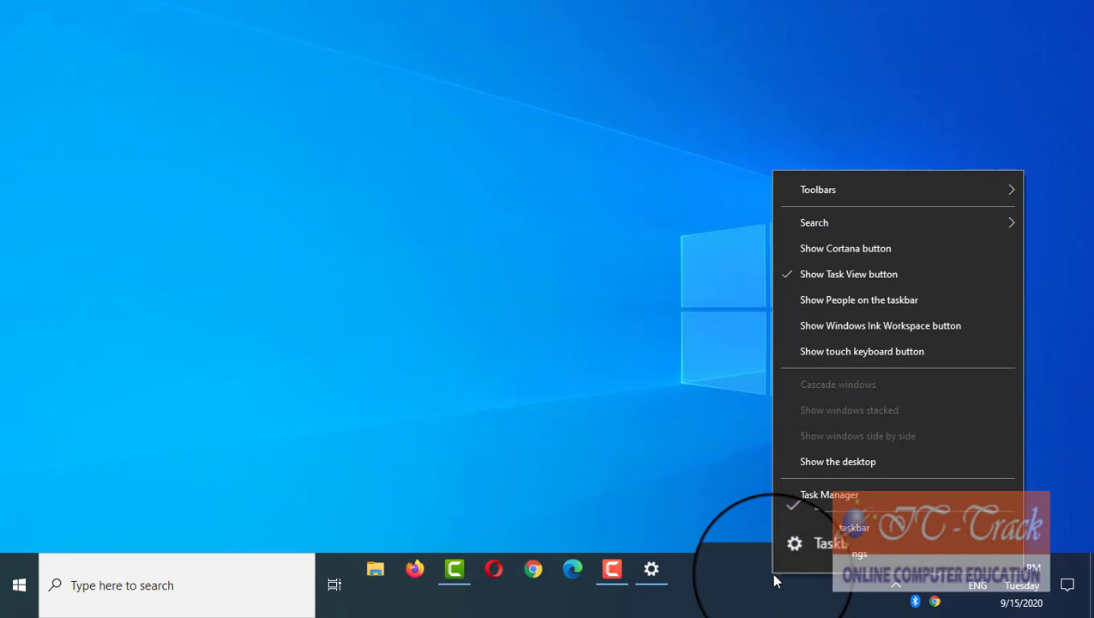
pyautogui.click(802, 563)
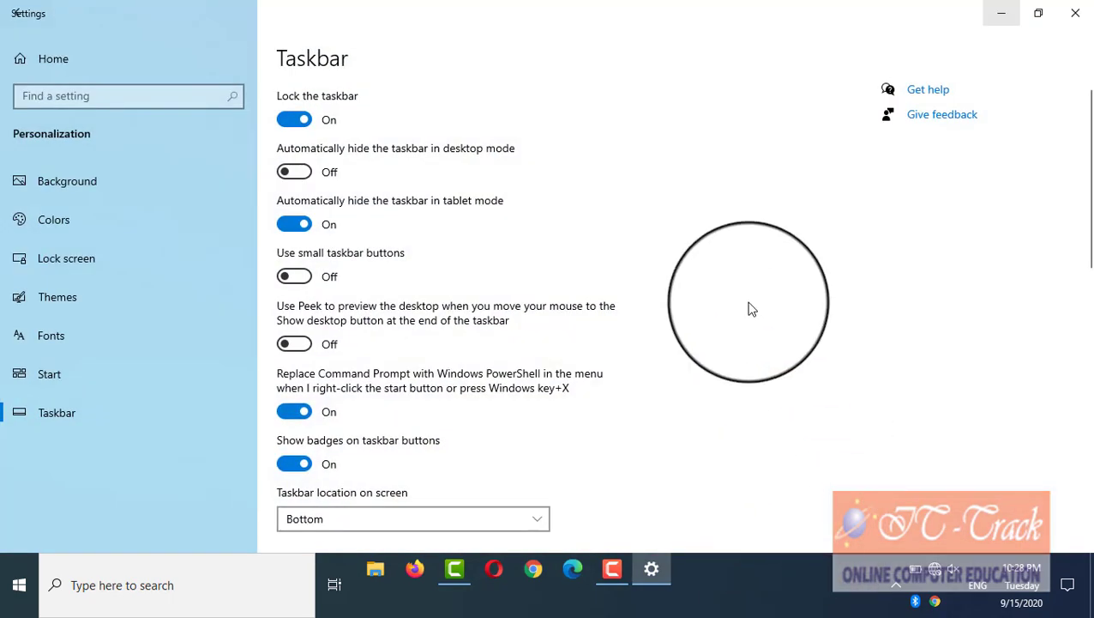
pyautogui.click(279, 127)
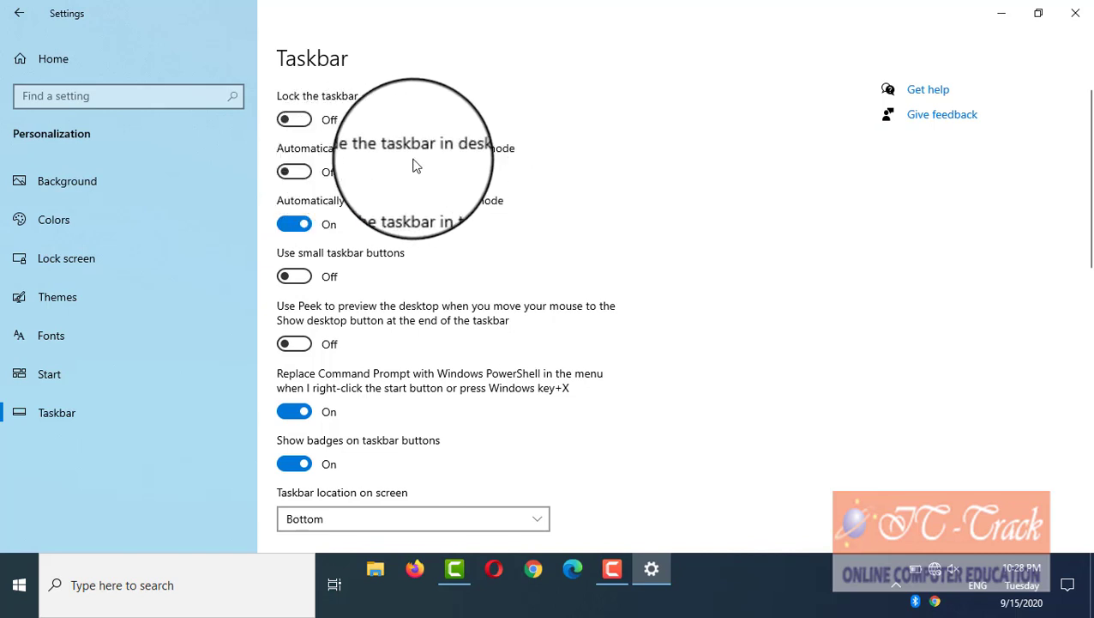
# Step: Turn on auto-hide for the taskbar in desktop mode, then switch it off again
pyautogui.click(301, 171)
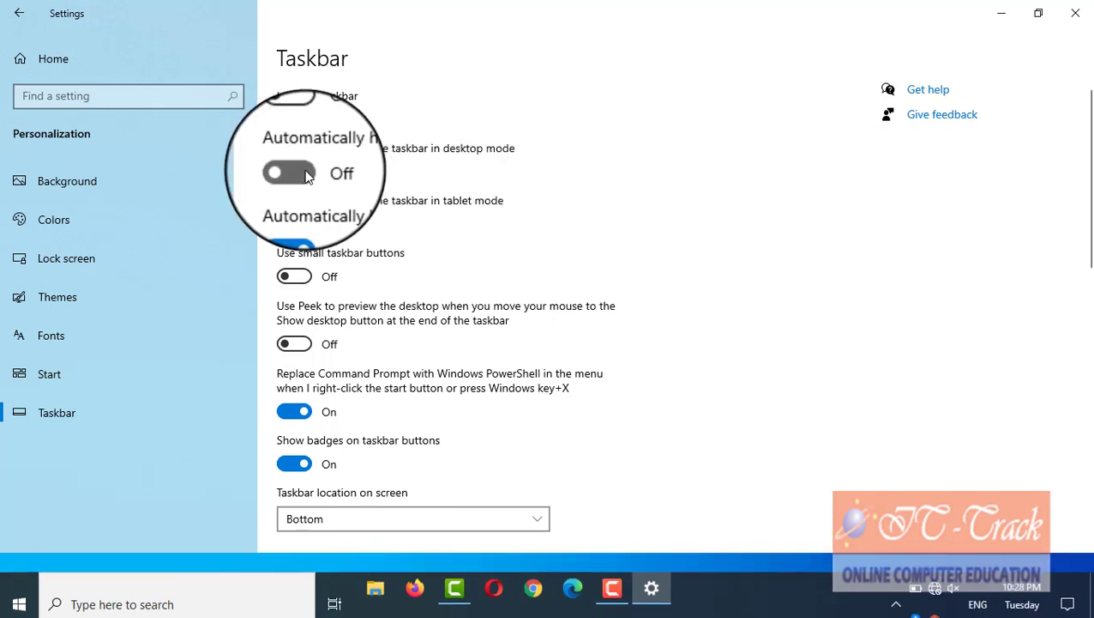
pyautogui.moveTo(562, 614)
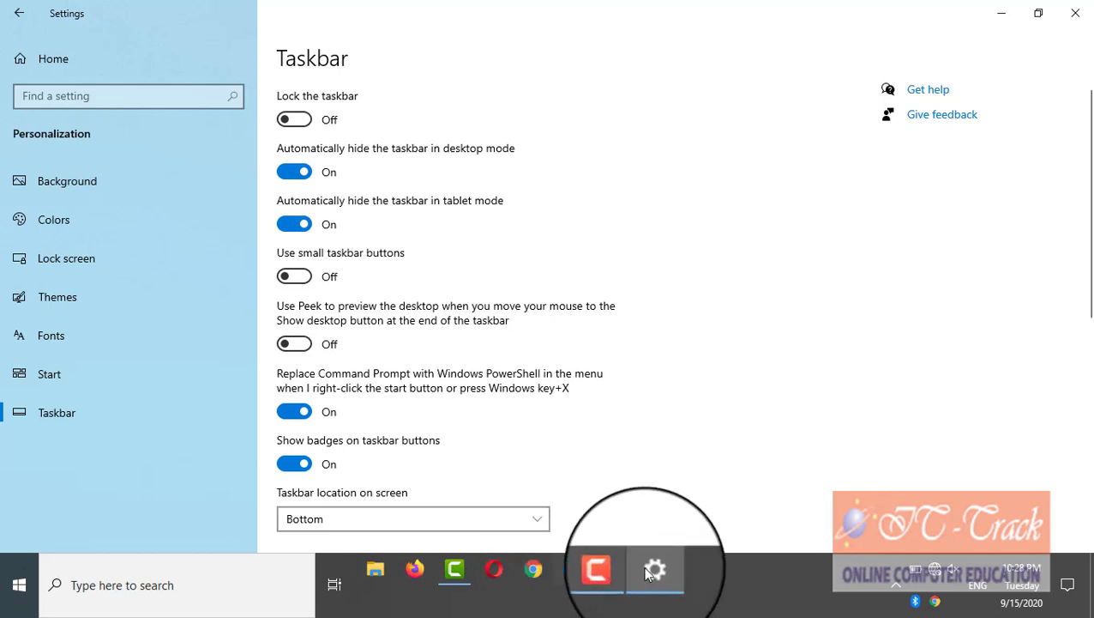
pyautogui.moveTo(712, 615)
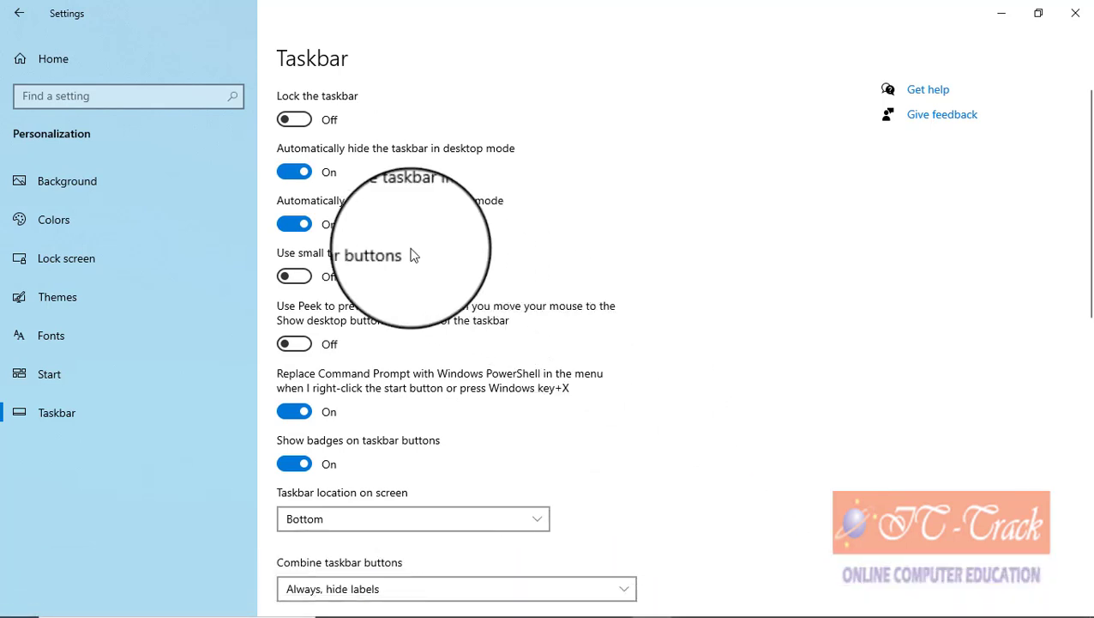
pyautogui.click(287, 170)
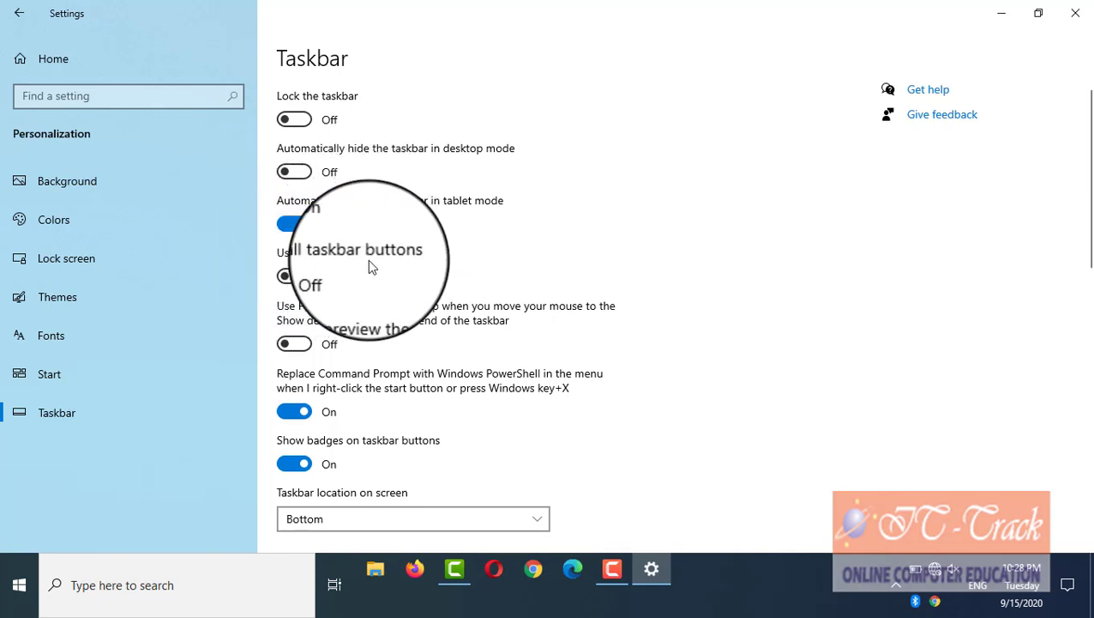
# Step: Try small taskbar buttons, then return to full-size buttons
pyautogui.click(302, 277)
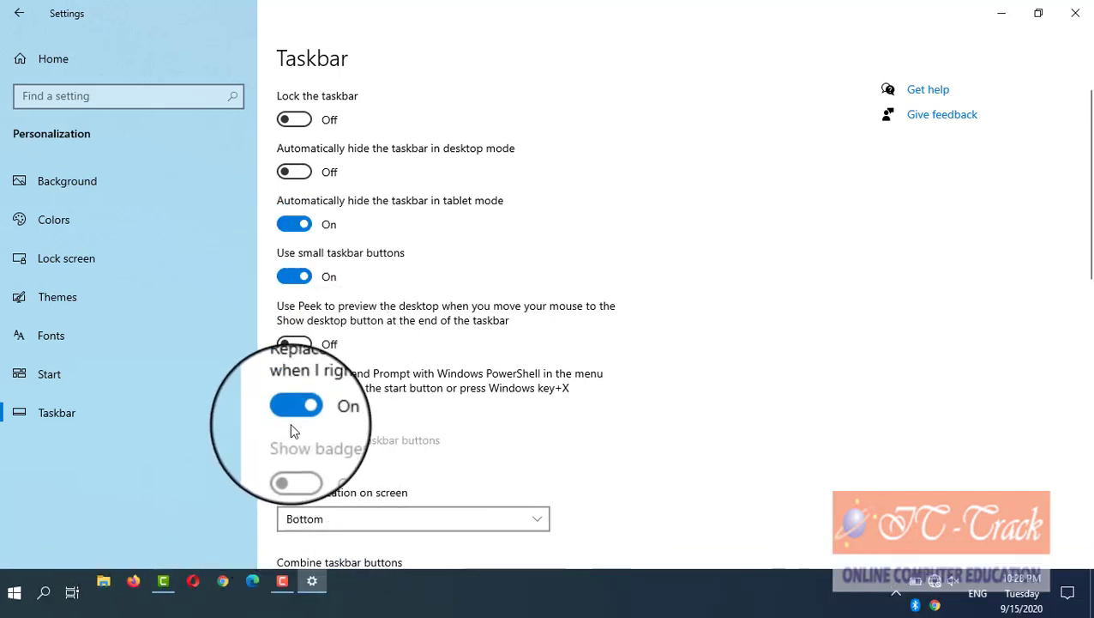
pyautogui.click(296, 276)
pyautogui.scroll(-5, 452, 401)
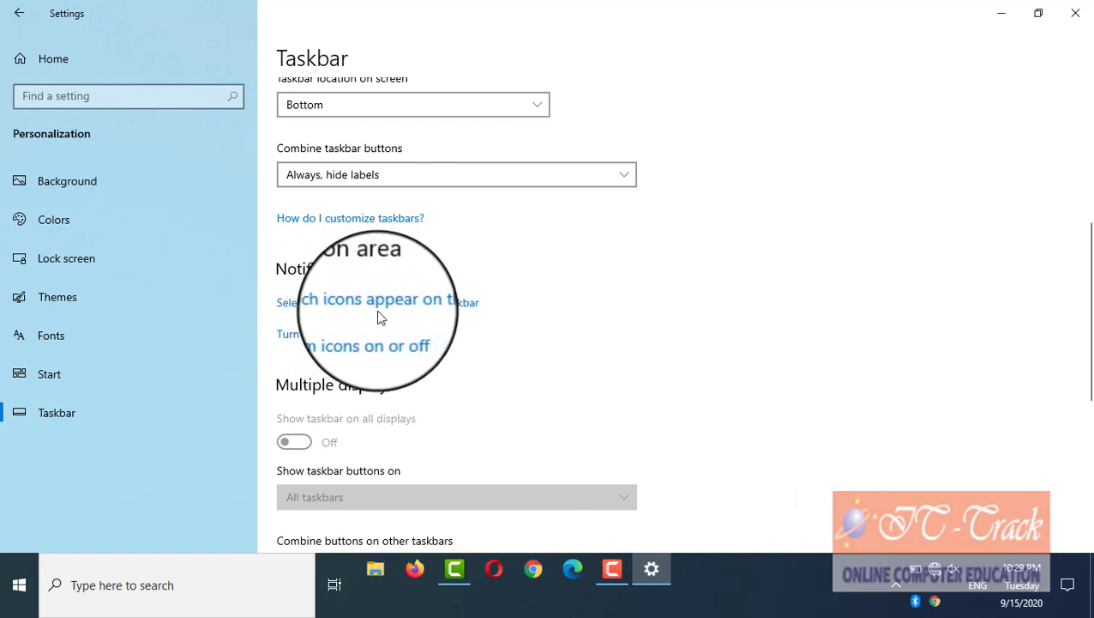
# Step: On the taskbar icons page, turn 'Always show all icons' on, then off again
pyautogui.click(448, 304)
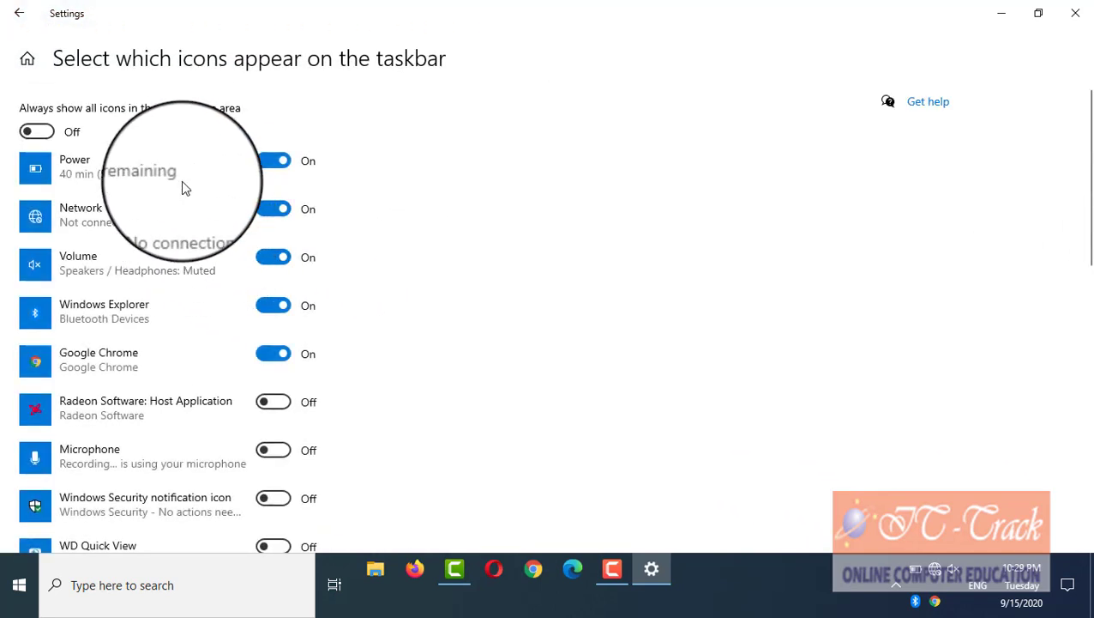
pyautogui.click(43, 133)
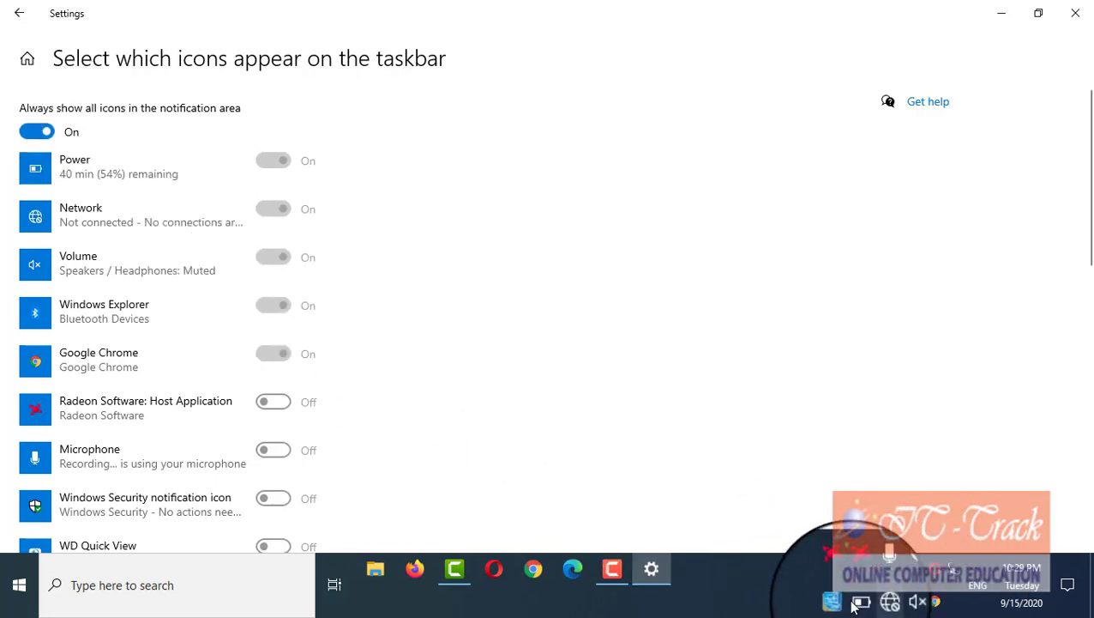
pyautogui.click(38, 136)
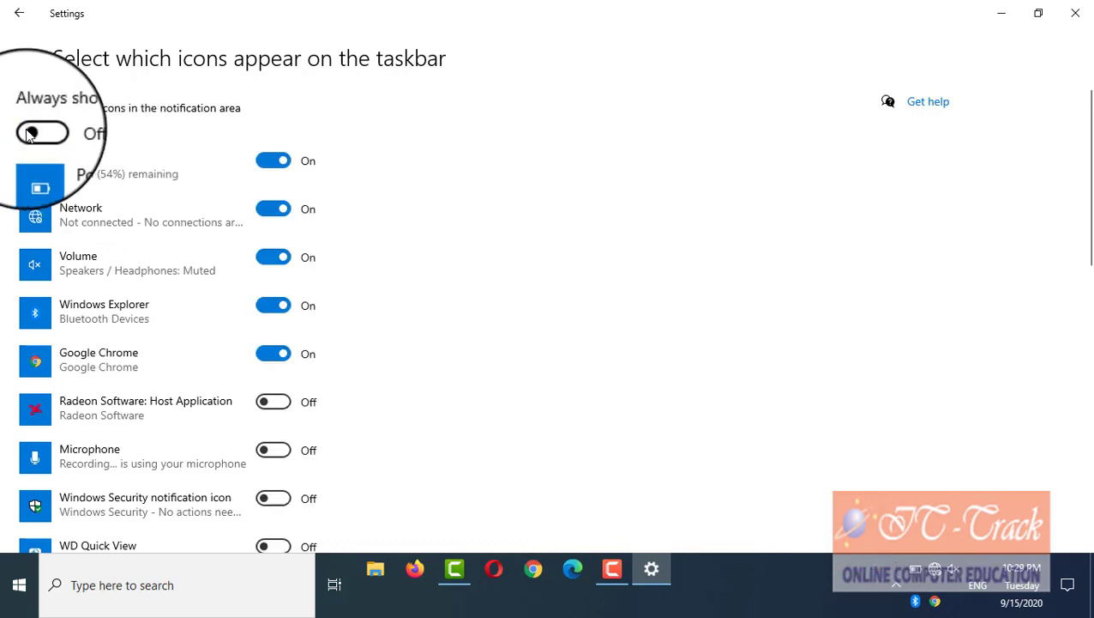
# Step: Show the Microphone, Snagit and Radeon Software icons in the notification area
pyautogui.scroll(-2, 147, 384)
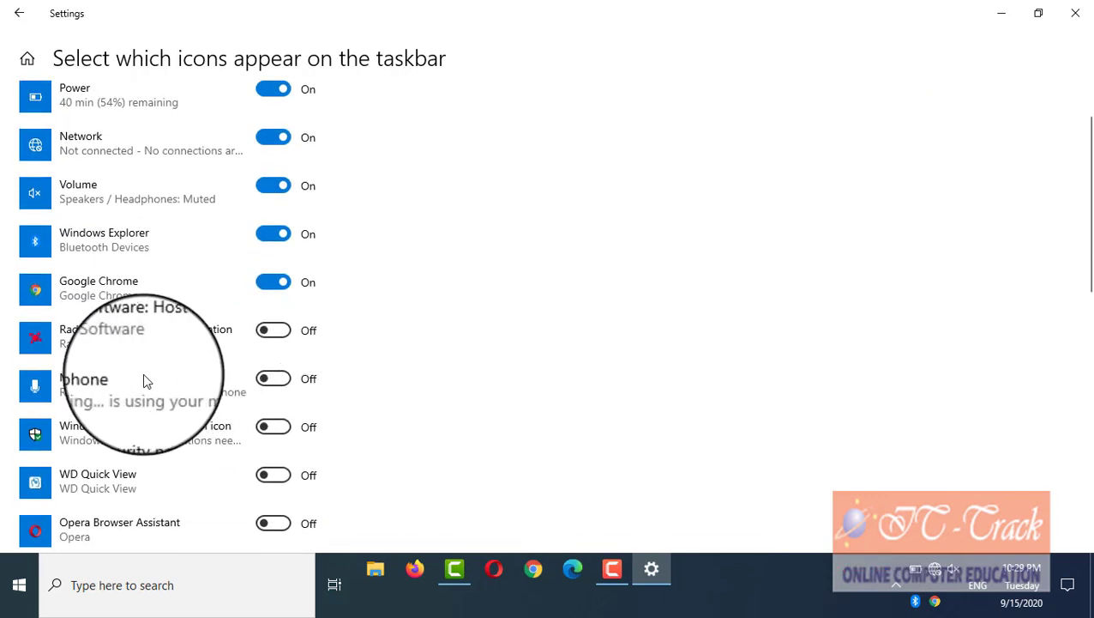
pyautogui.click(284, 378)
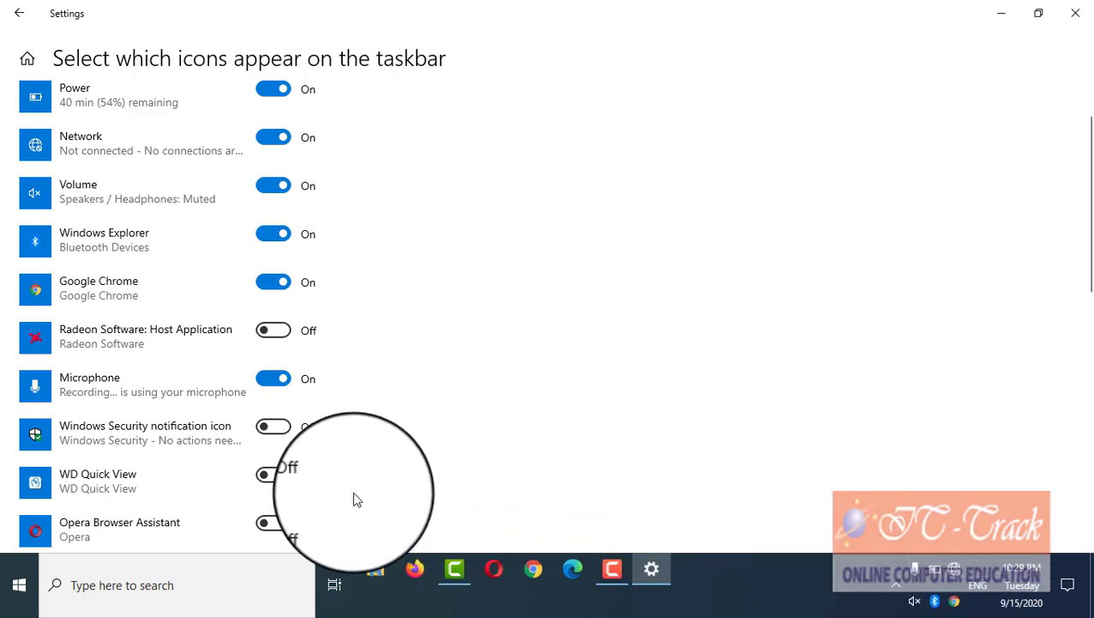
pyautogui.scroll(-6, 306, 491)
pyautogui.scroll(-4, 286, 480)
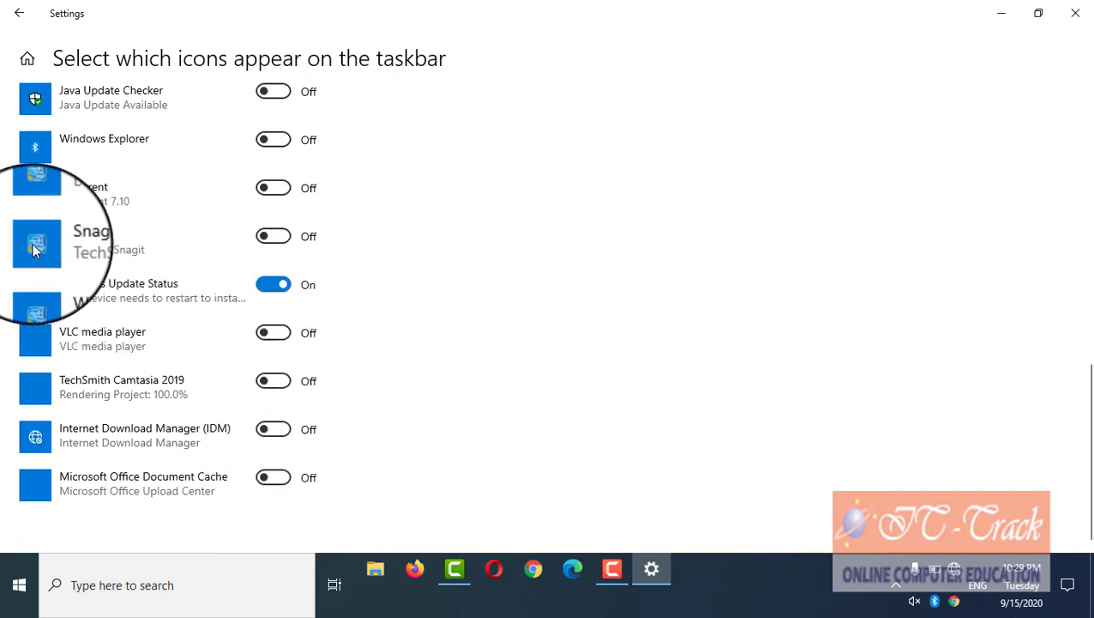
pyautogui.click(283, 243)
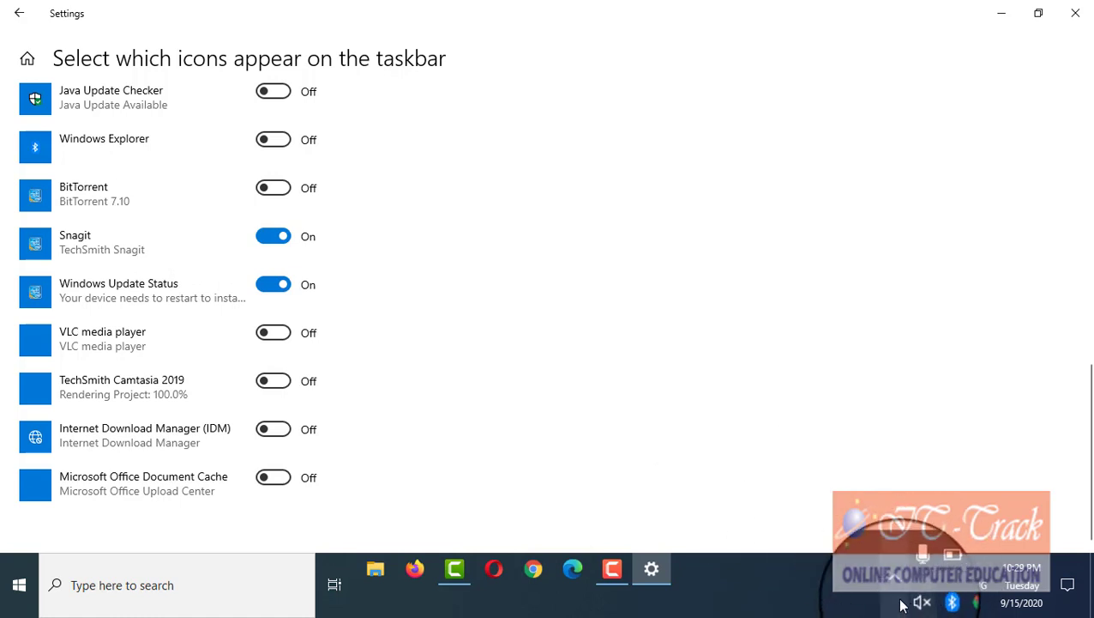
pyautogui.scroll(2, 228, 298)
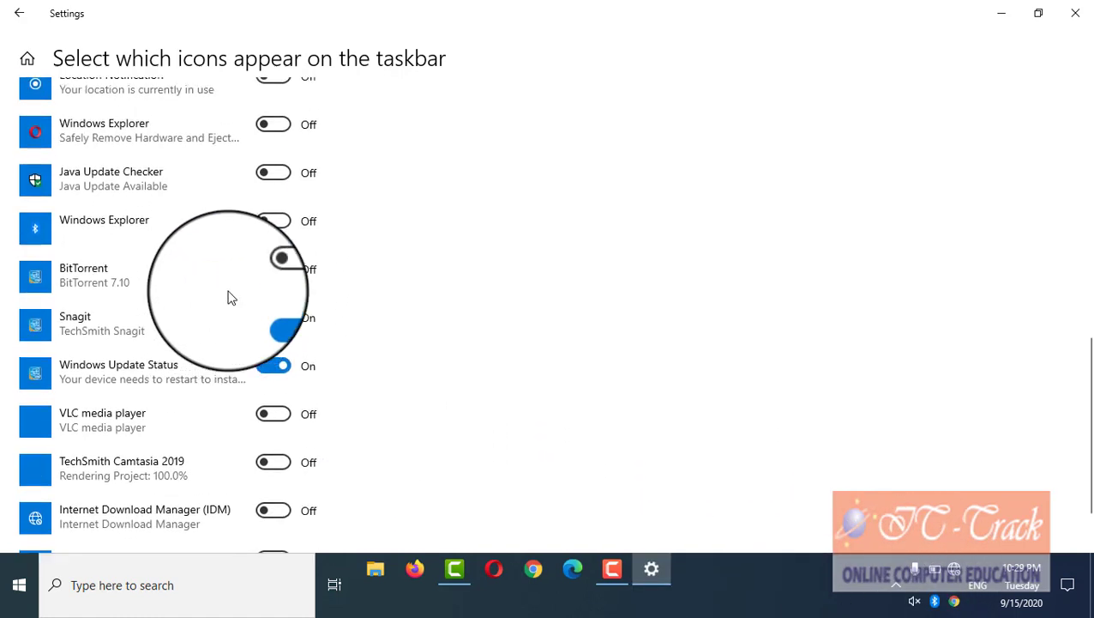
pyautogui.scroll(8, 228, 298)
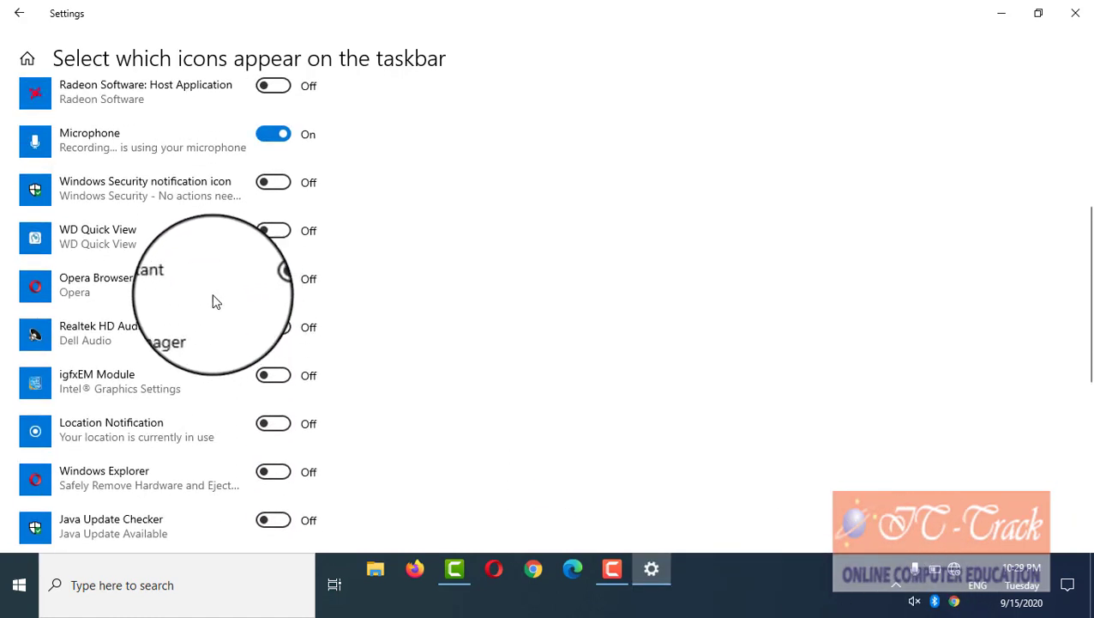
pyautogui.scroll(5, 215, 300)
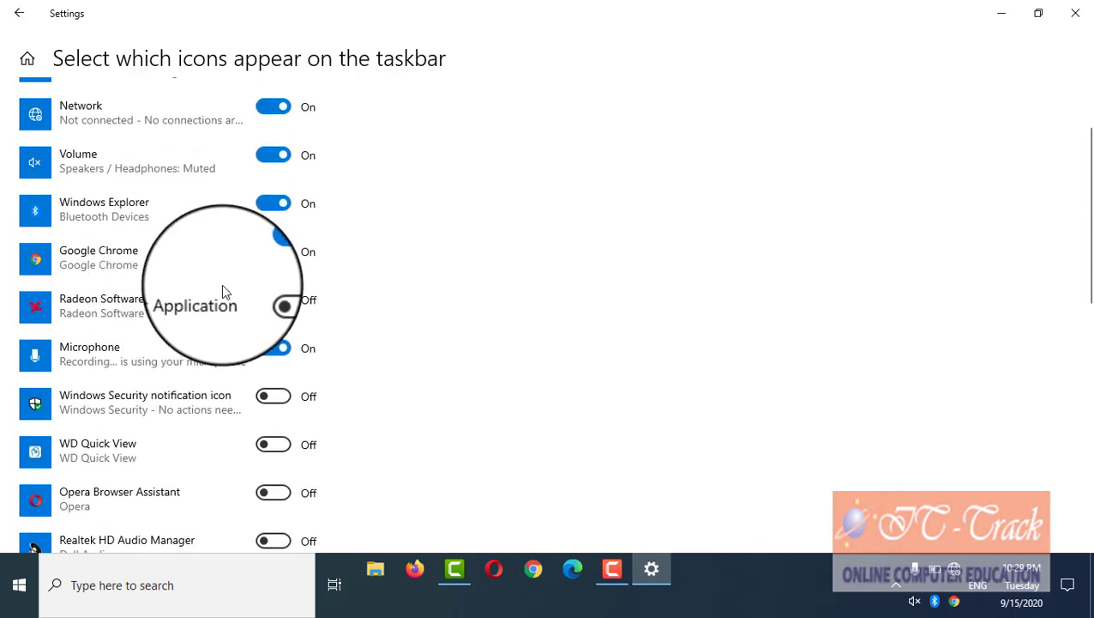
pyautogui.click(278, 300)
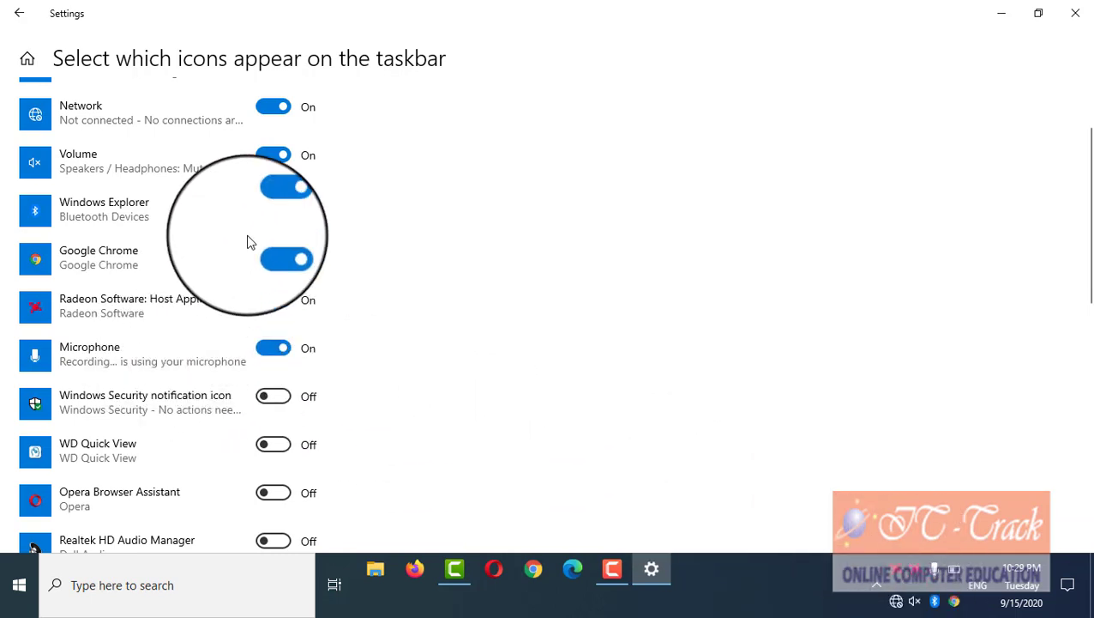
# Step: Turn the Volume icon off and back on, then close Settings
pyautogui.click(264, 162)
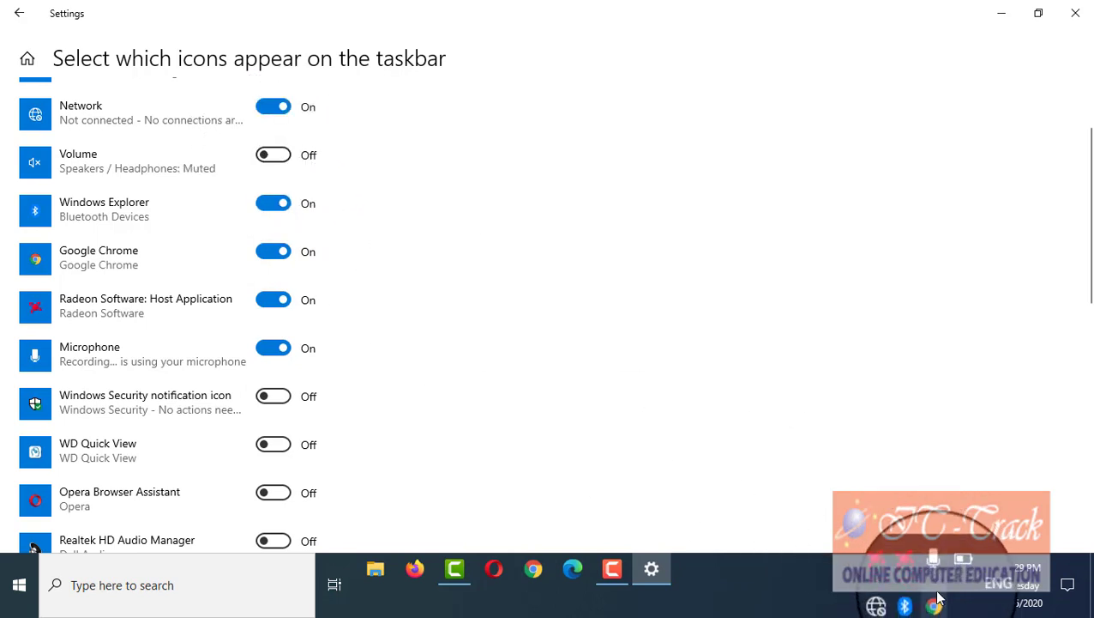
pyautogui.click(276, 156)
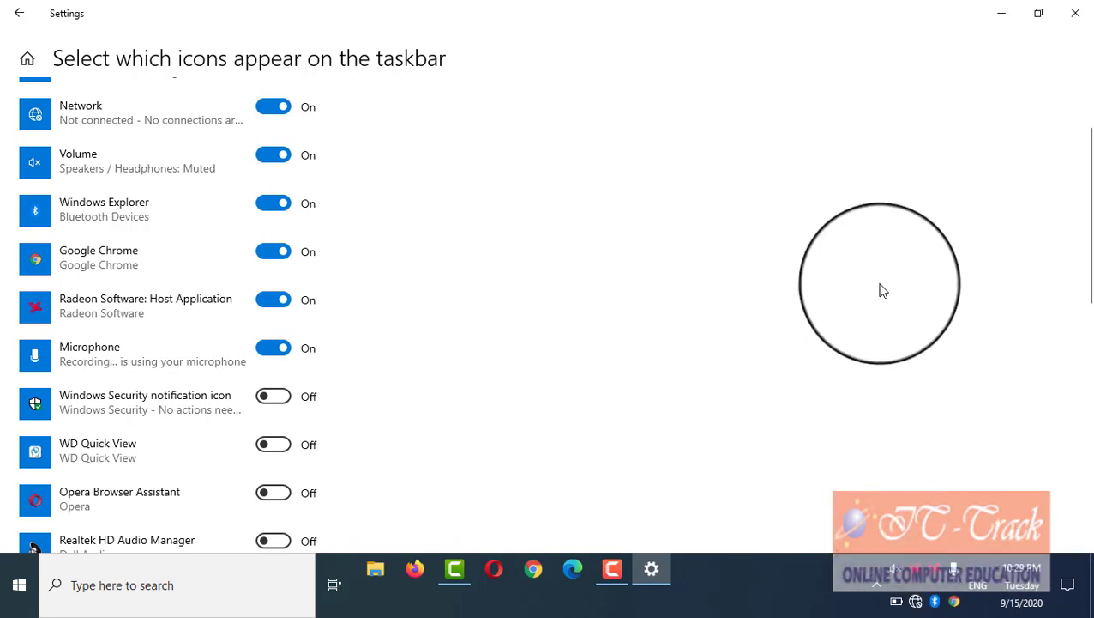
pyautogui.click(1070, 12)
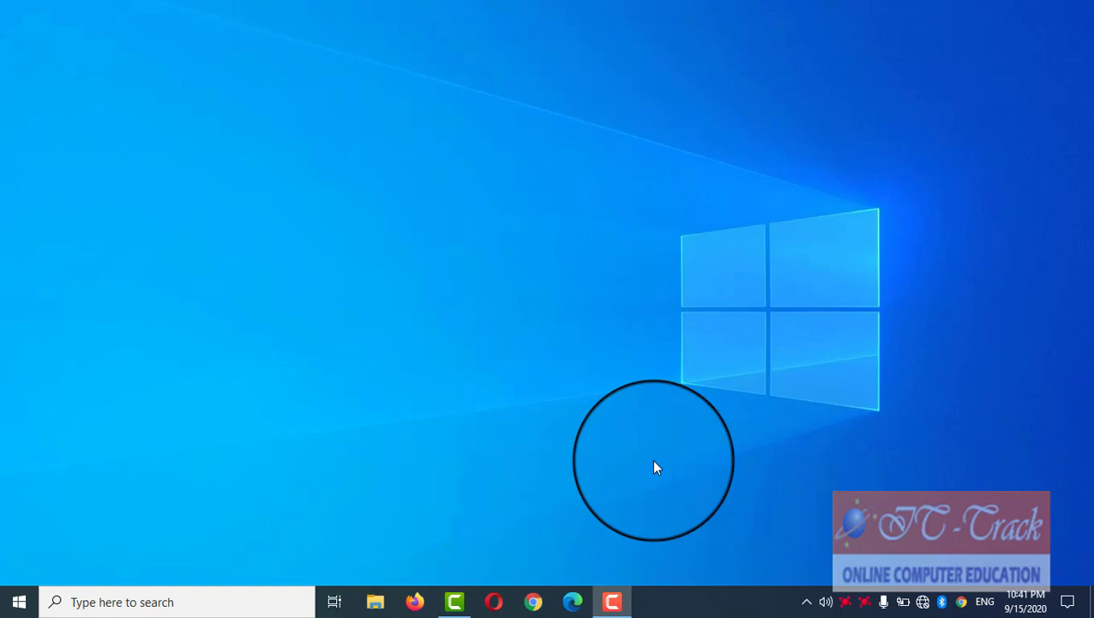
pyautogui.click(19, 602)
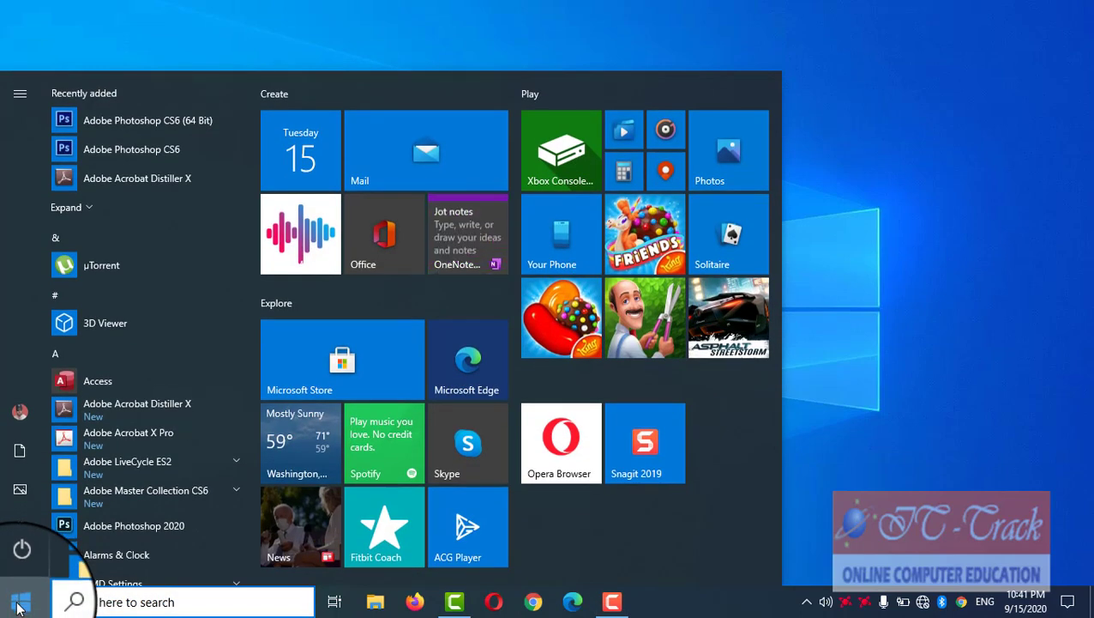
pyautogui.click(849, 507)
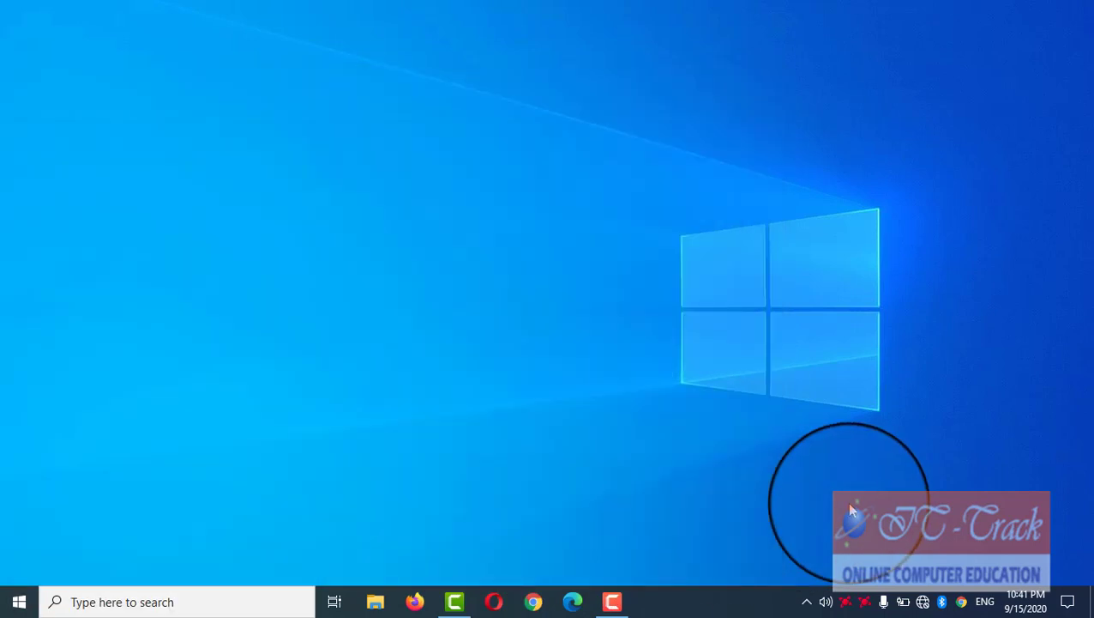
pyautogui.press('super')
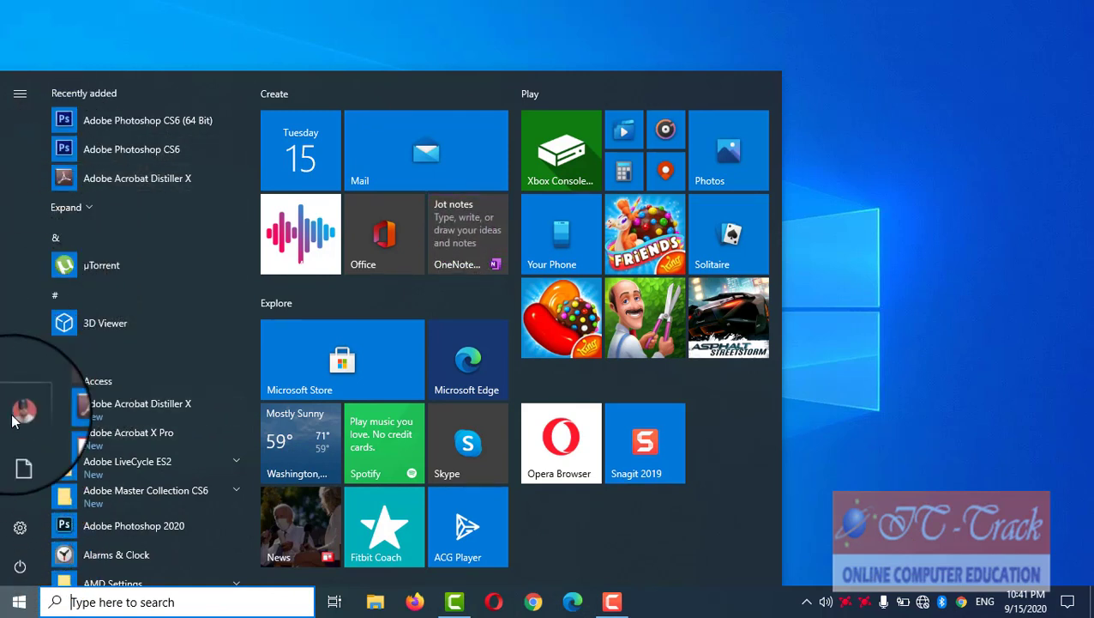
pyautogui.click(20, 568)
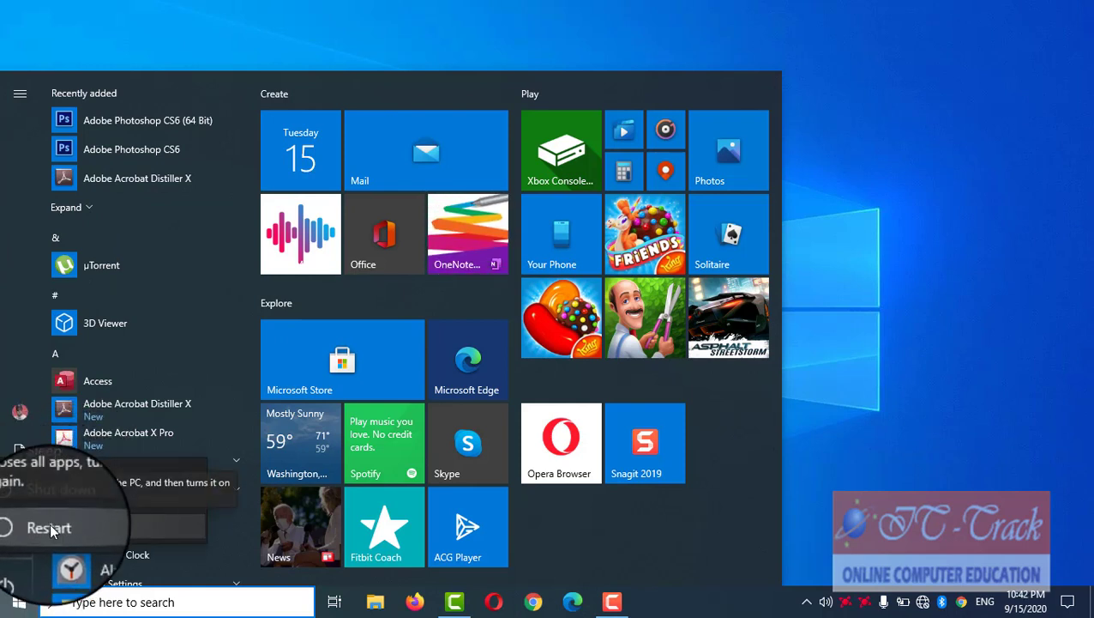
pyautogui.click(13, 369)
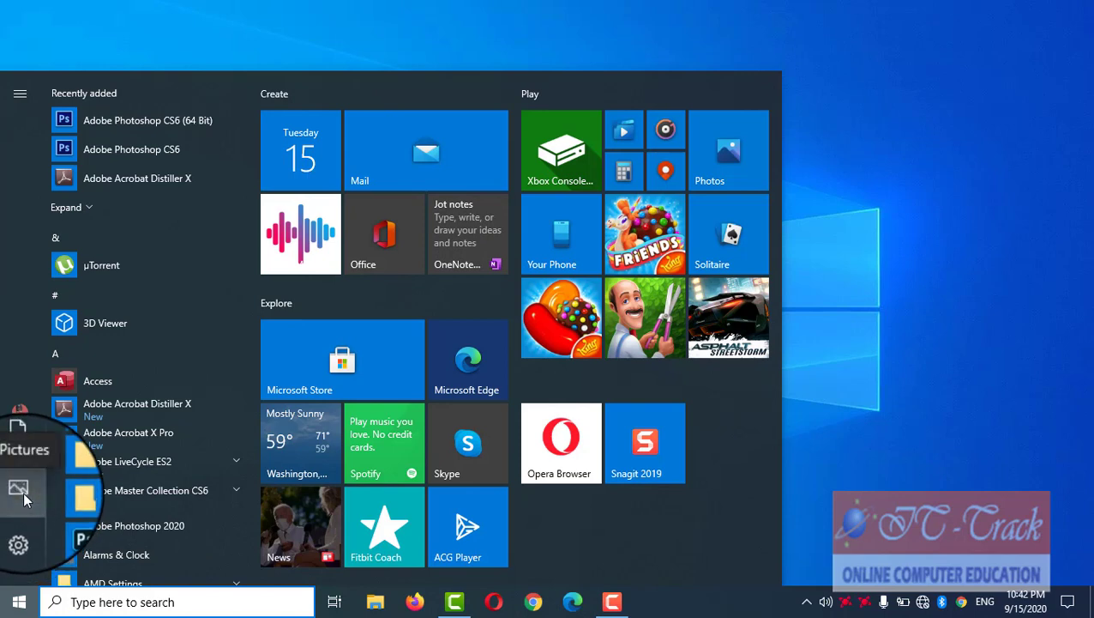
pyautogui.click(20, 489)
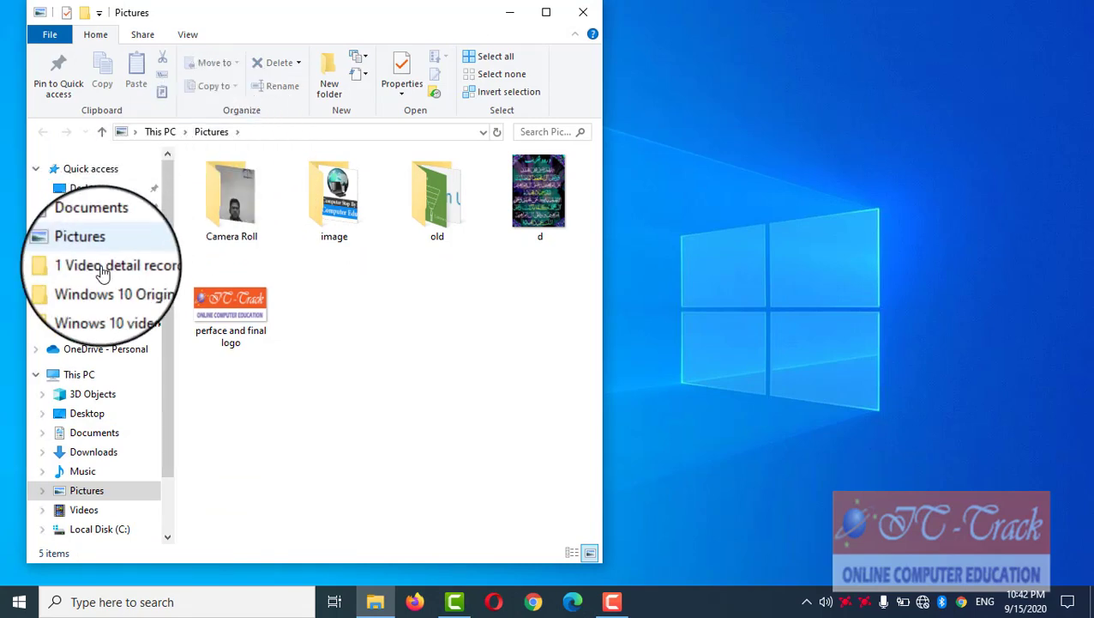
pyautogui.click(583, 12)
pyautogui.click(19, 603)
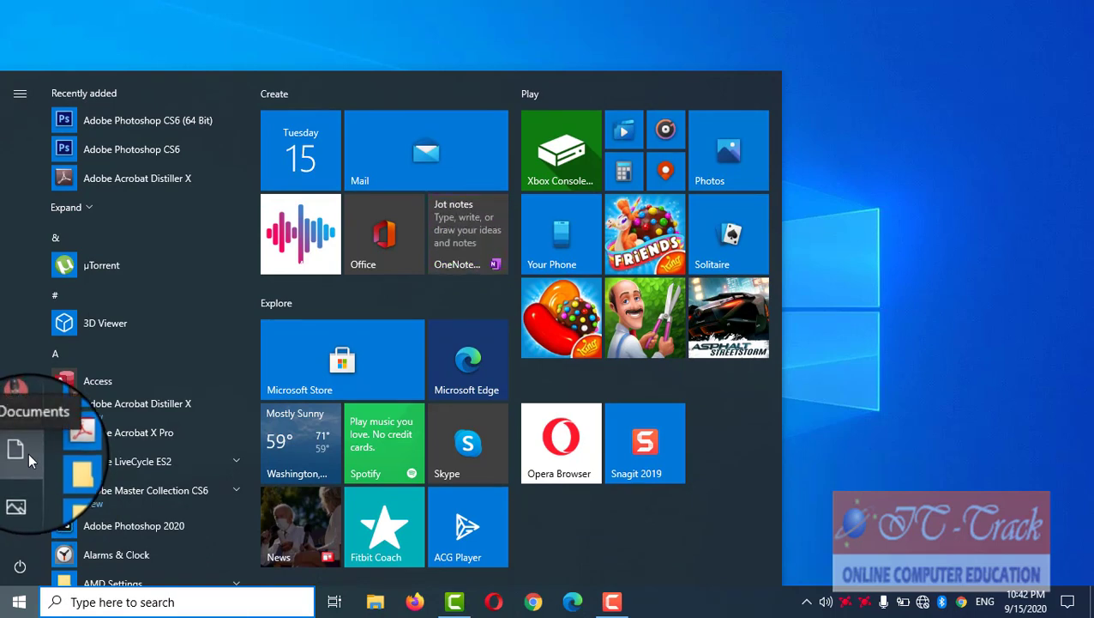
pyautogui.click(28, 457)
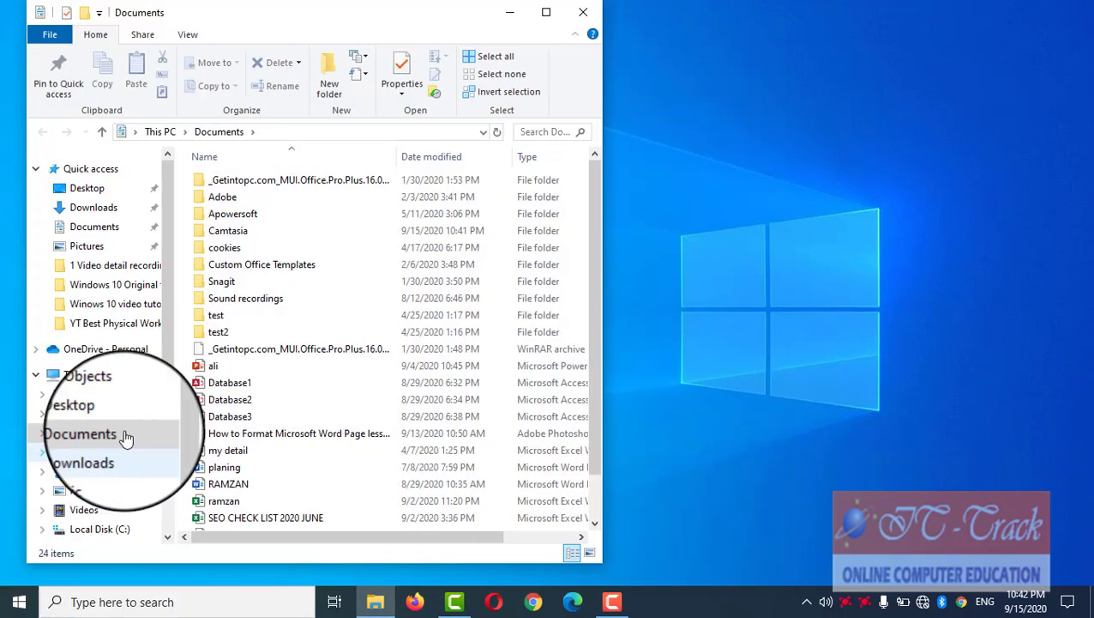
# Step: Close the Documents window and browse the Start menu's app list, expanding recently added apps
pyautogui.click(588, 13)
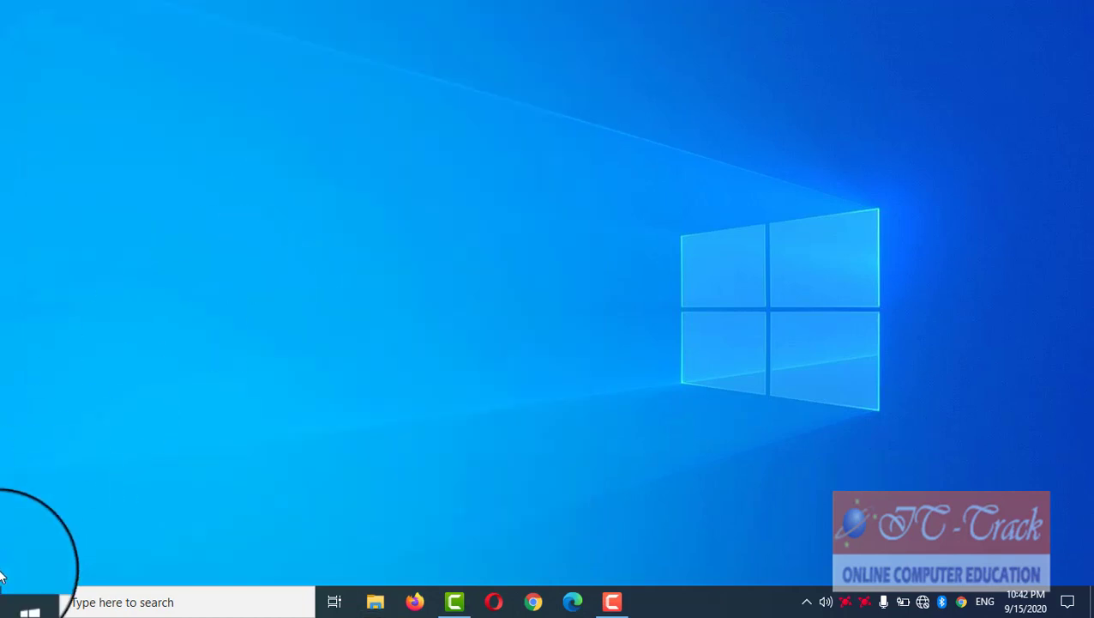
pyautogui.click(19, 603)
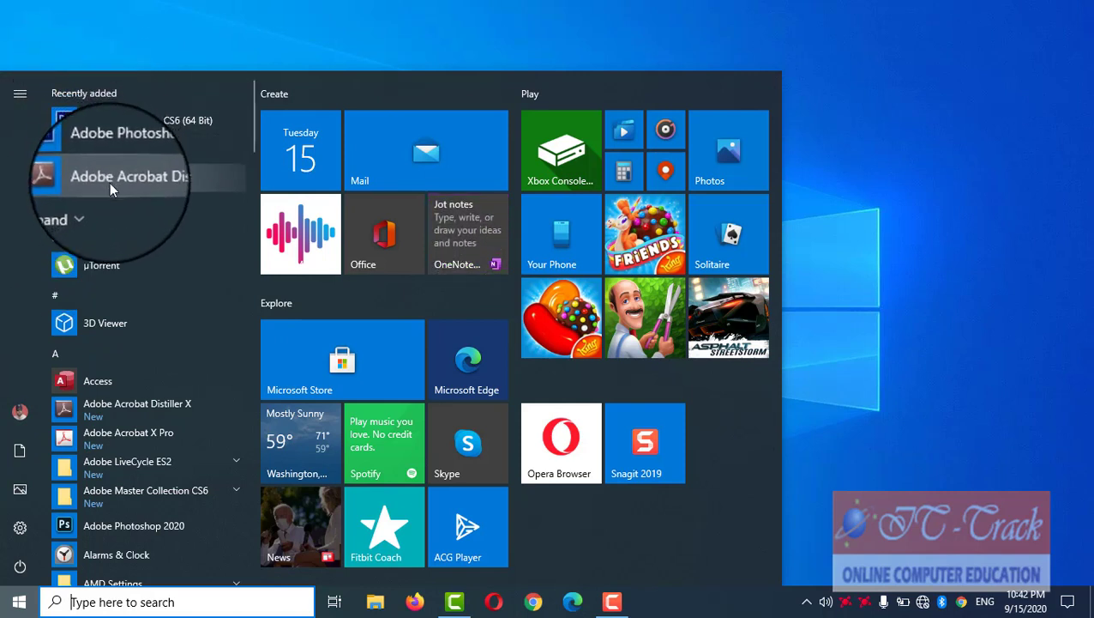
pyautogui.click(90, 207)
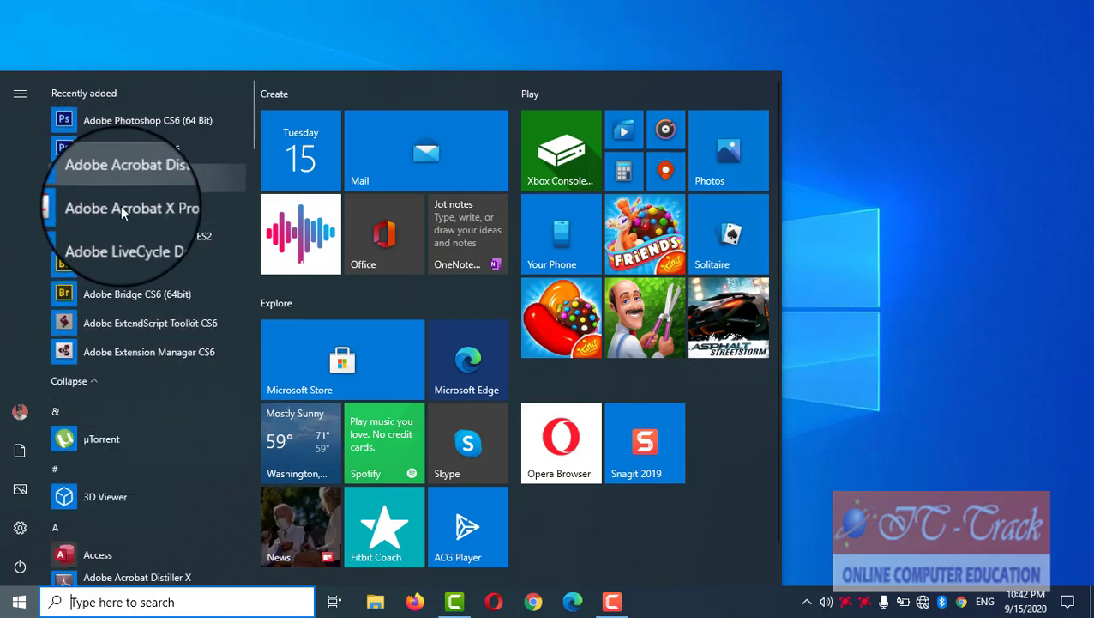
pyautogui.scroll(-2, 122, 296)
pyautogui.scroll(-2, 123, 296)
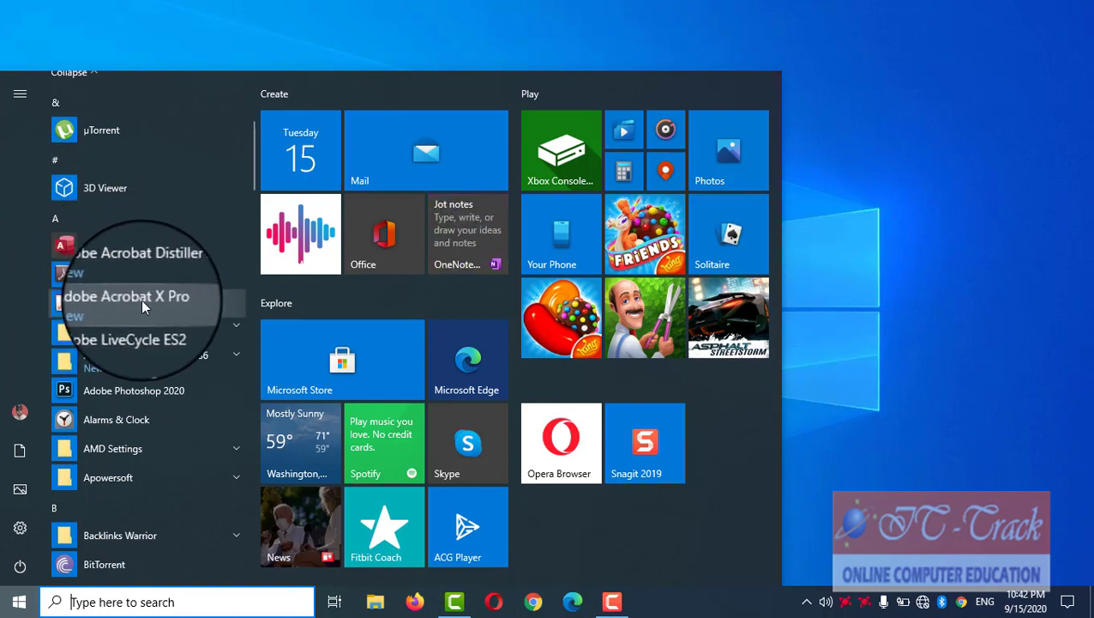
pyautogui.scroll(-3, 112, 343)
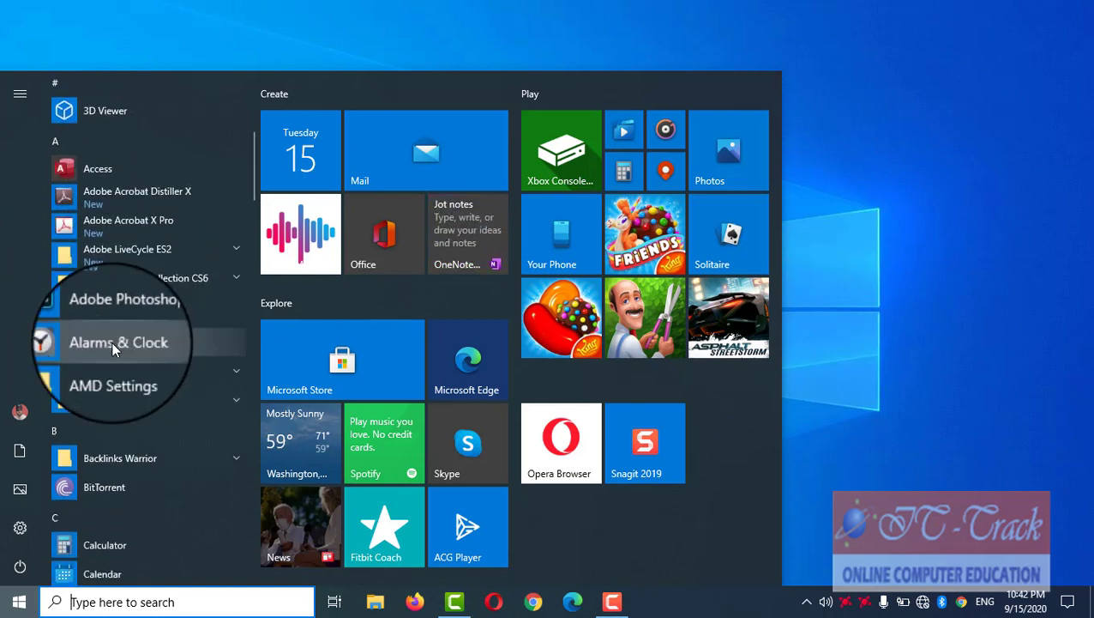
pyautogui.scroll(-5, 111, 341)
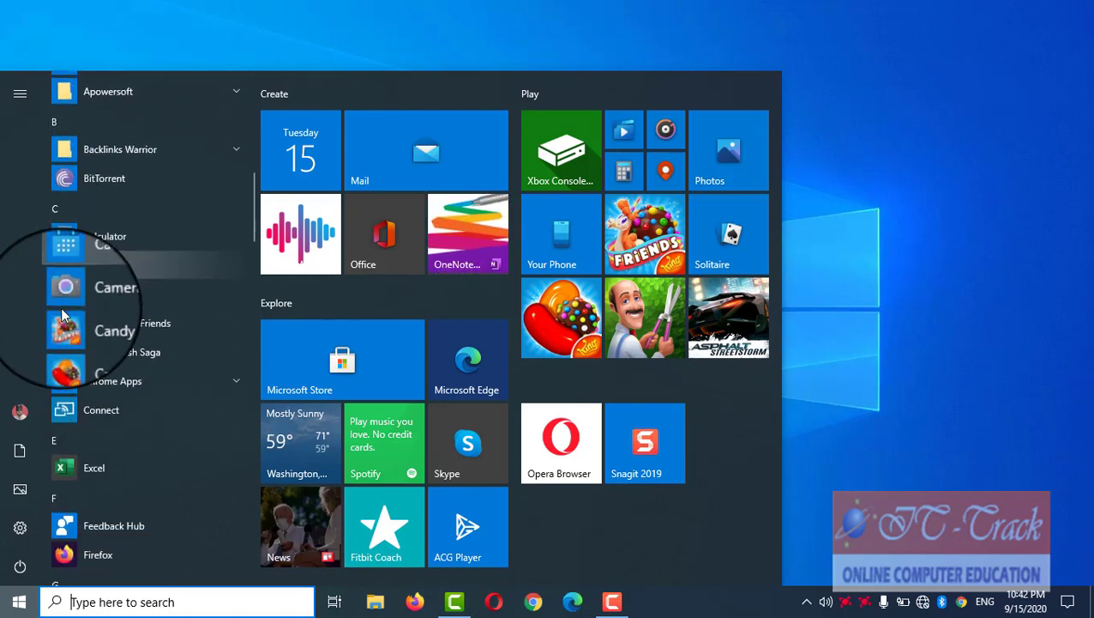
pyautogui.scroll(-8, 84, 351)
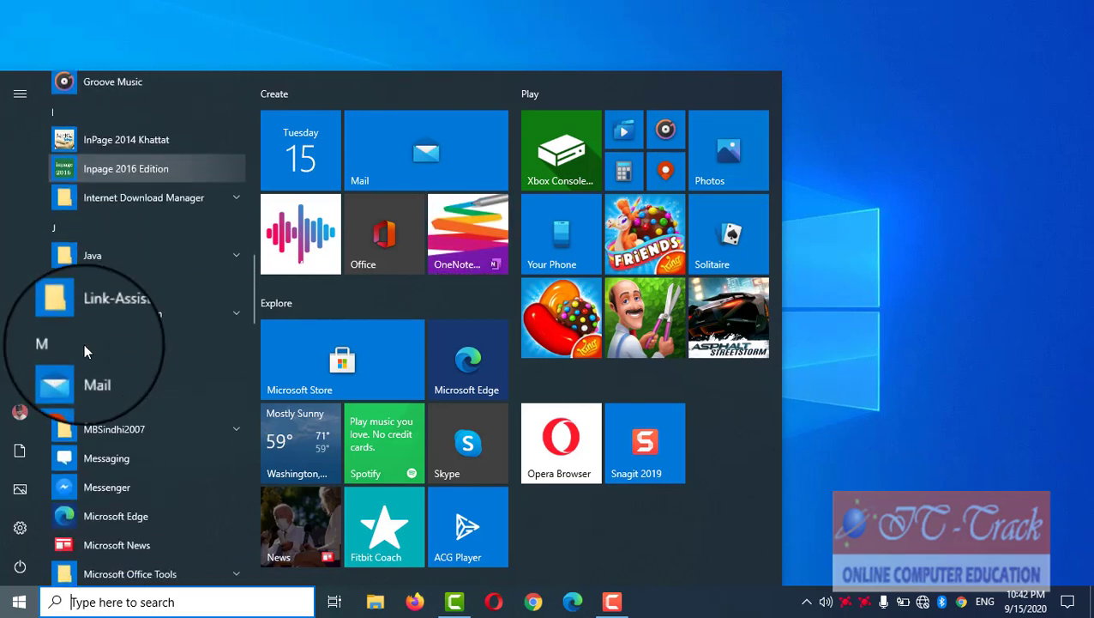
pyautogui.scroll(-5, 84, 351)
pyautogui.scroll(-5, 84, 352)
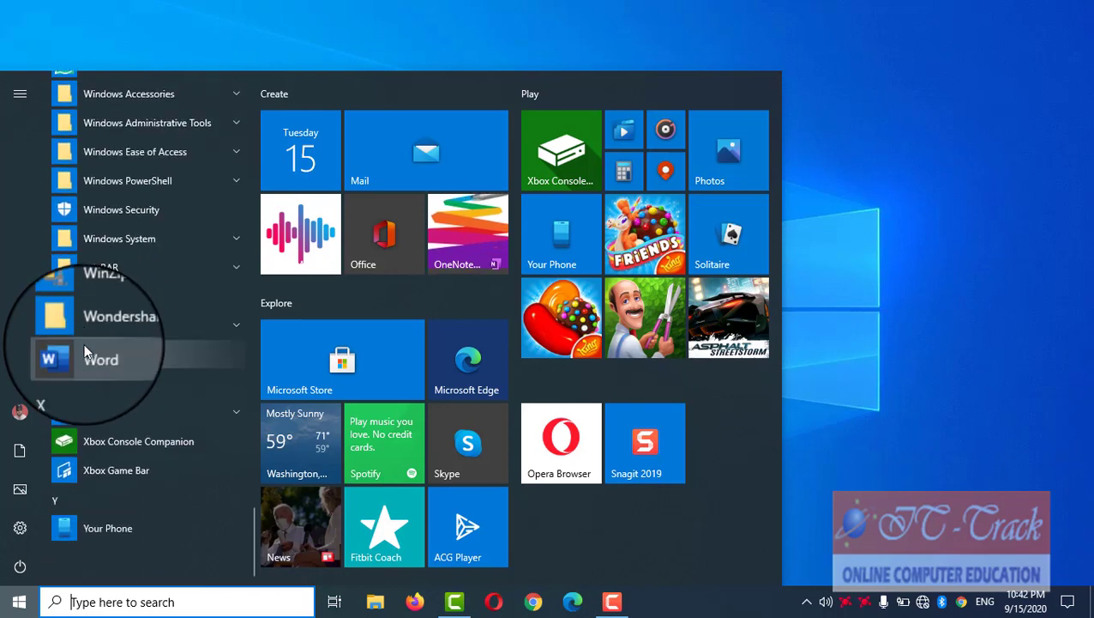
pyautogui.scroll(10, 84, 351)
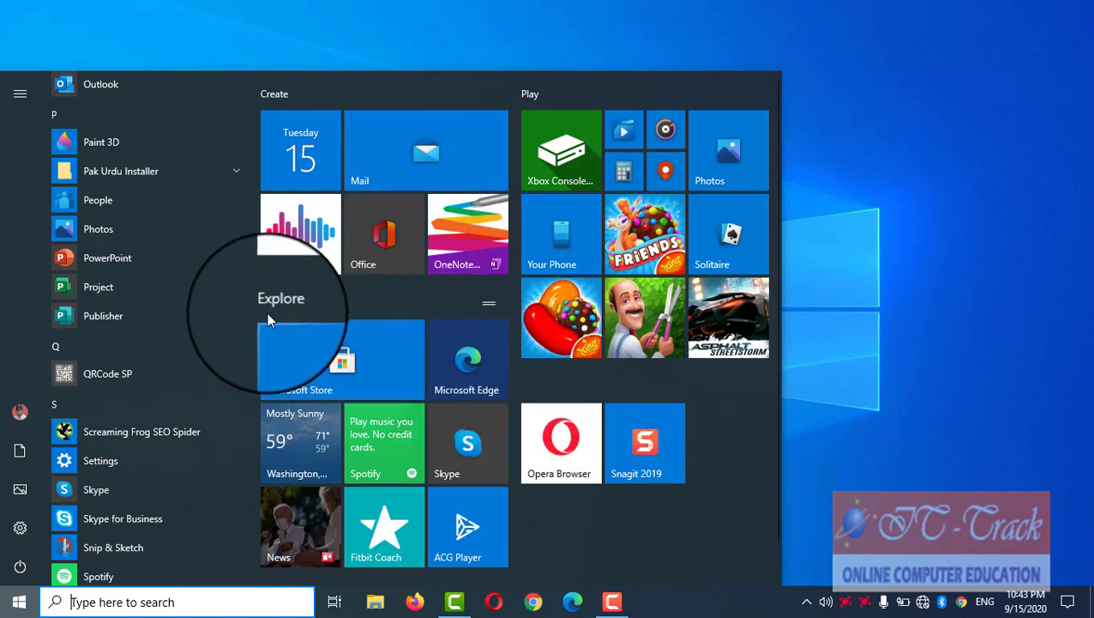
# Step: Launch Microsoft Edge from its Start tile, then reopen and dismiss the Start menu
pyautogui.click(472, 387)
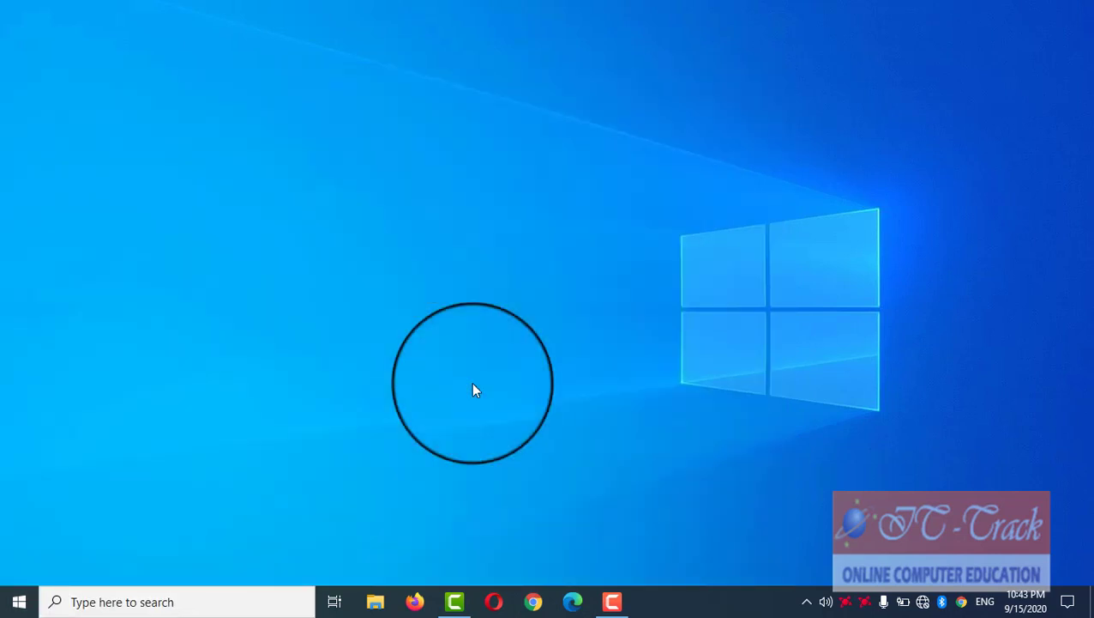
pyautogui.click(21, 602)
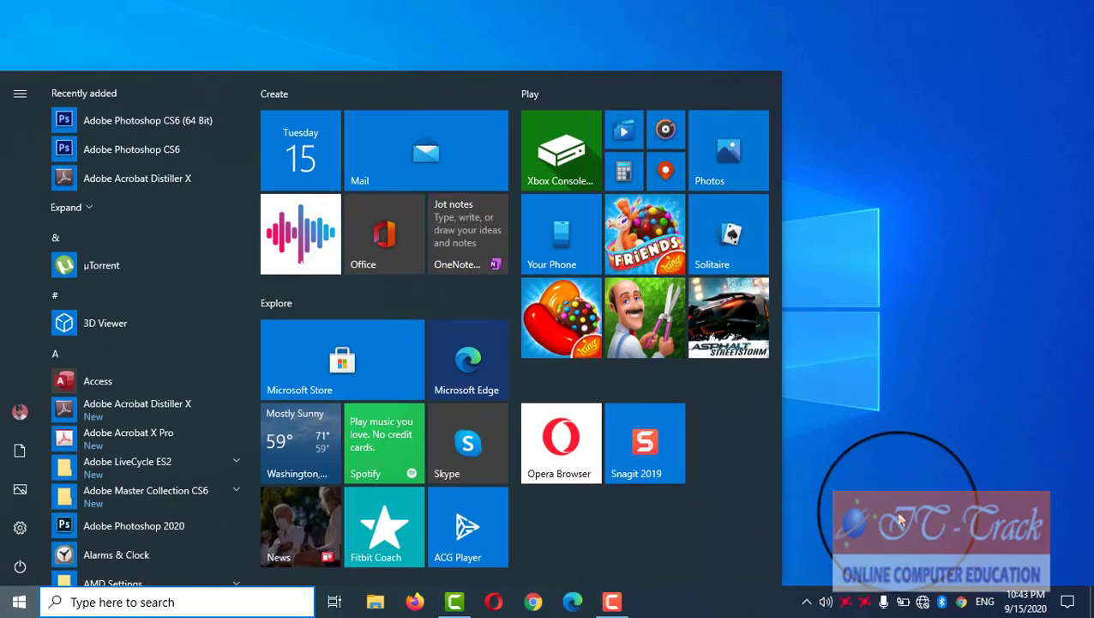
pyautogui.click(889, 473)
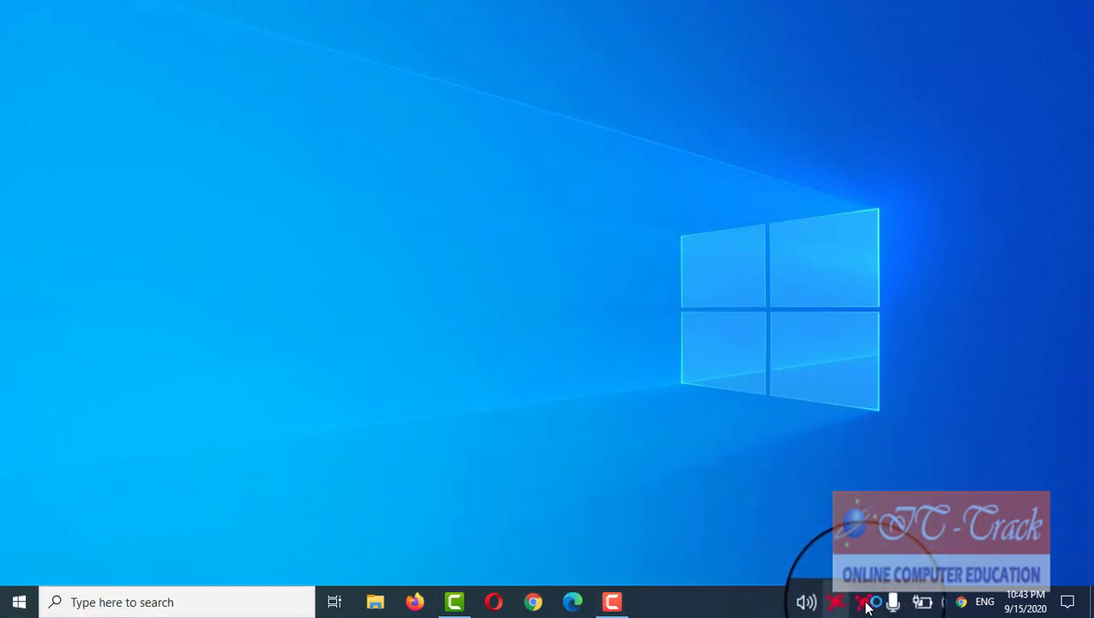
# Step: Turn Wi-Fi on from the tray and connect to PTCL-BB, then close Edge
pyautogui.click(19, 601)
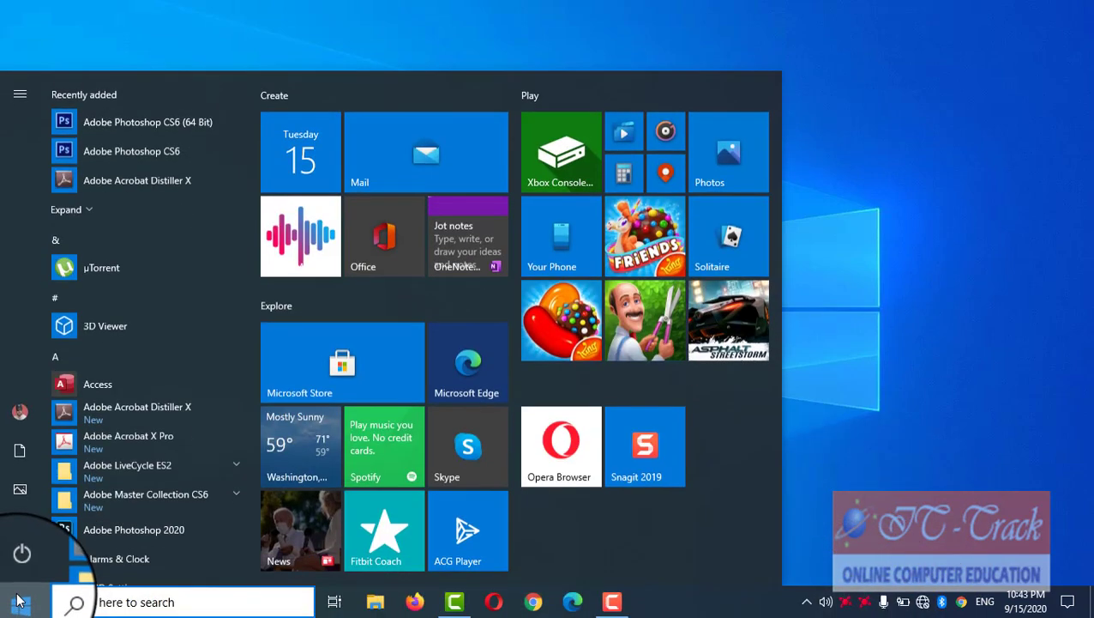
pyautogui.click(923, 605)
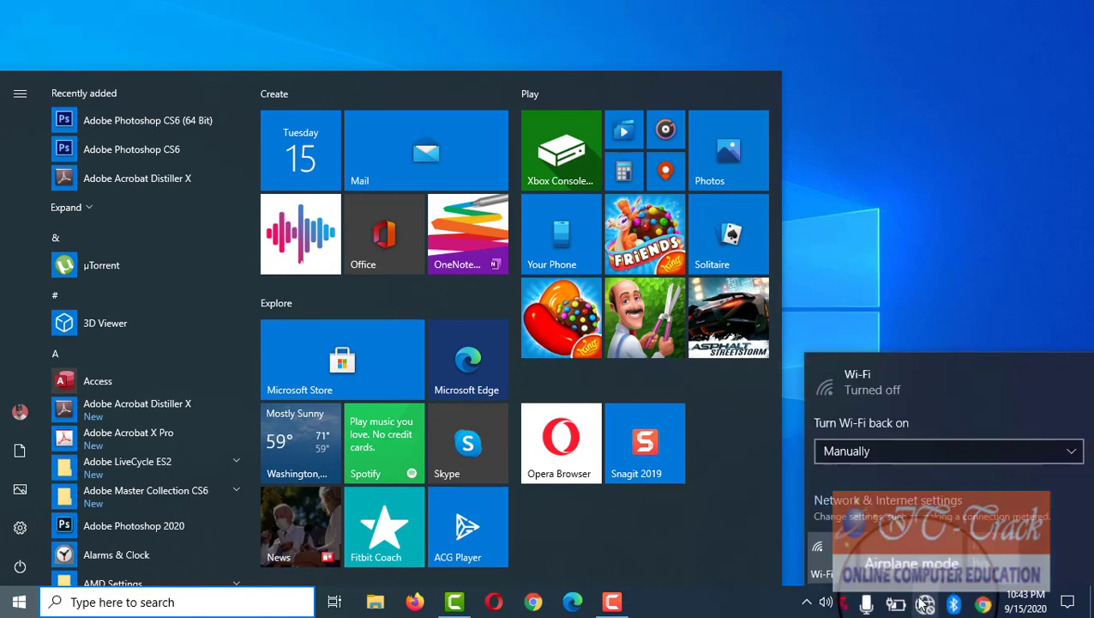
pyautogui.click(810, 566)
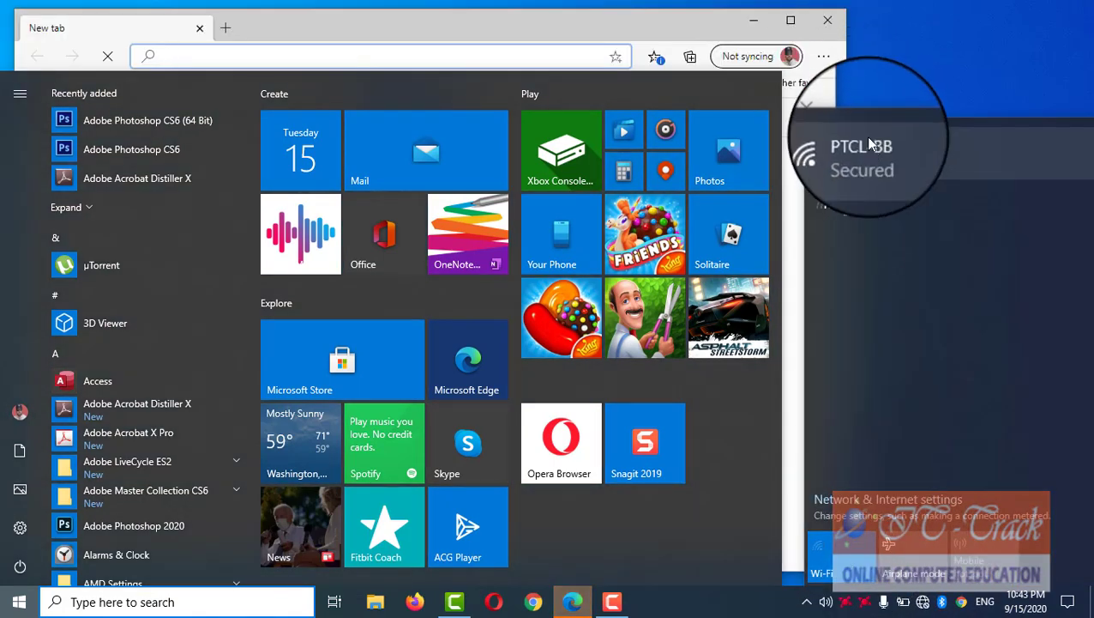
pyautogui.click(872, 146)
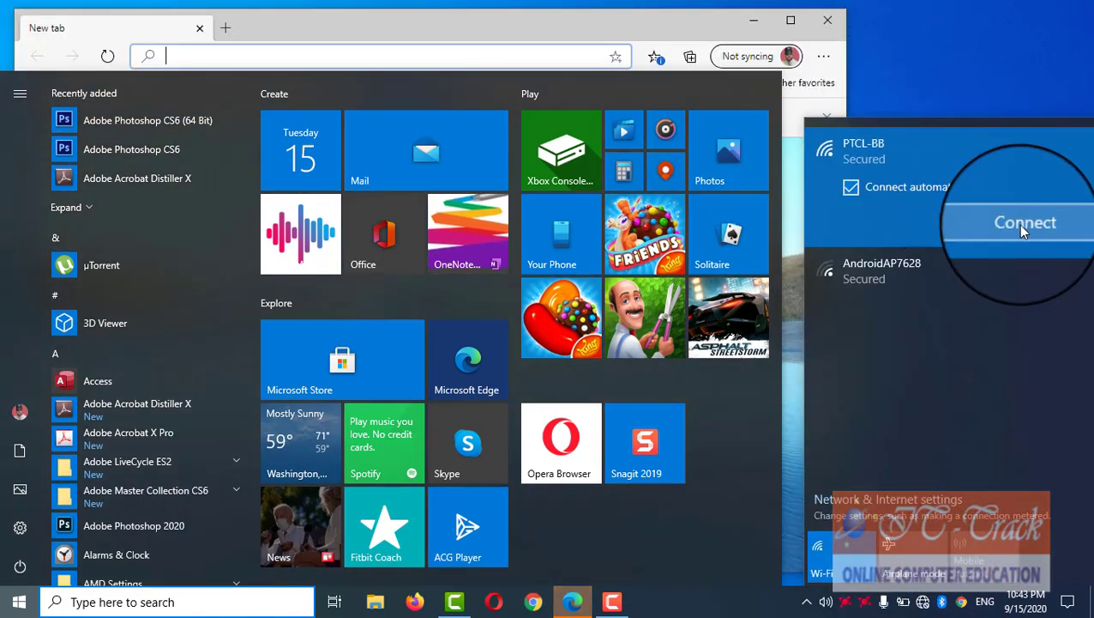
pyautogui.click(1019, 223)
pyautogui.click(656, 13)
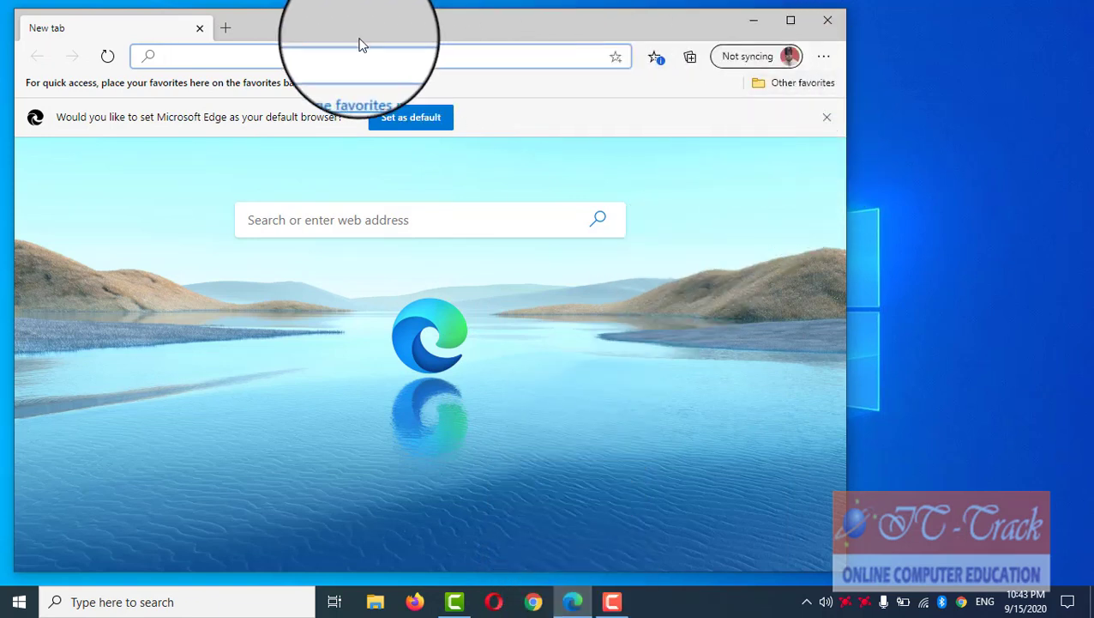
pyautogui.click(832, 28)
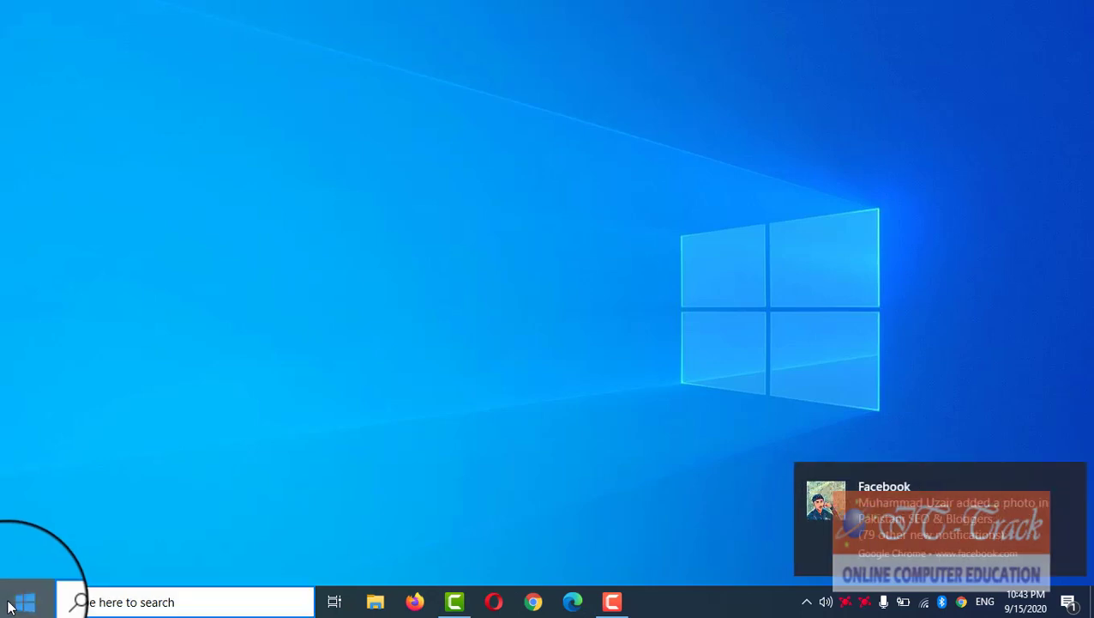
# Step: Dismiss the Facebook notification, run Microsoft Store's Check connection, then close network Settings and the Store
pyautogui.click(9, 603)
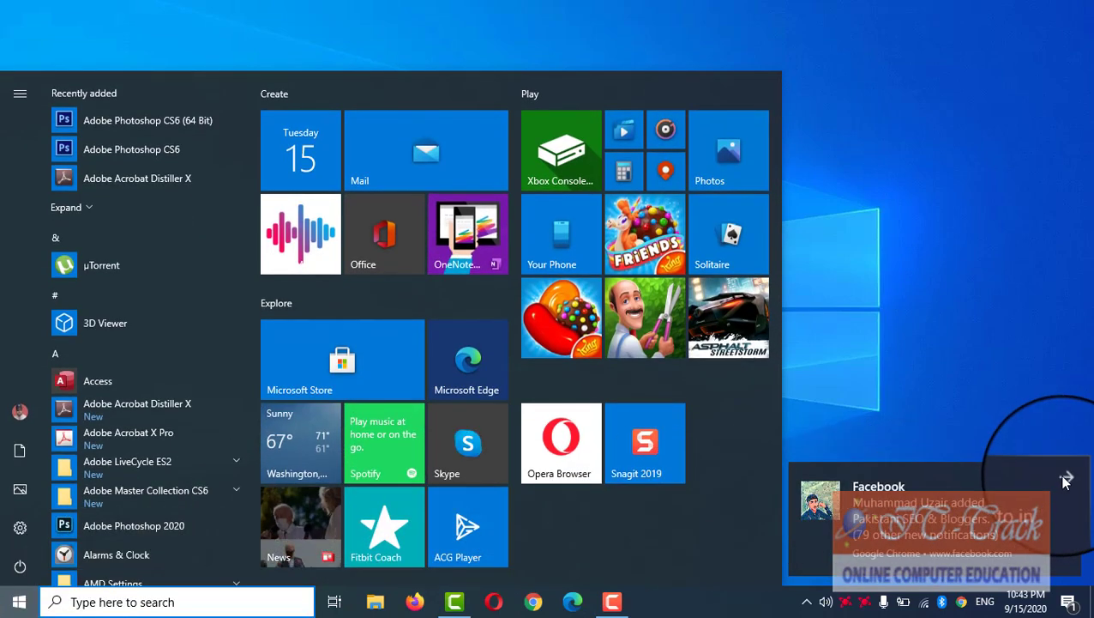
pyautogui.click(1070, 473)
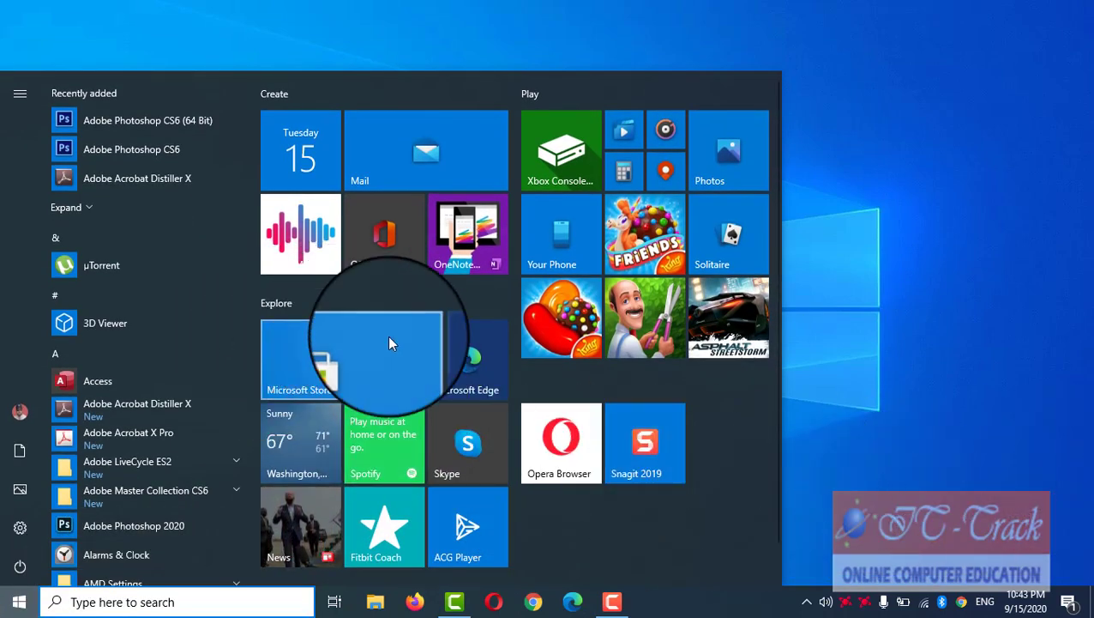
pyautogui.click(300, 386)
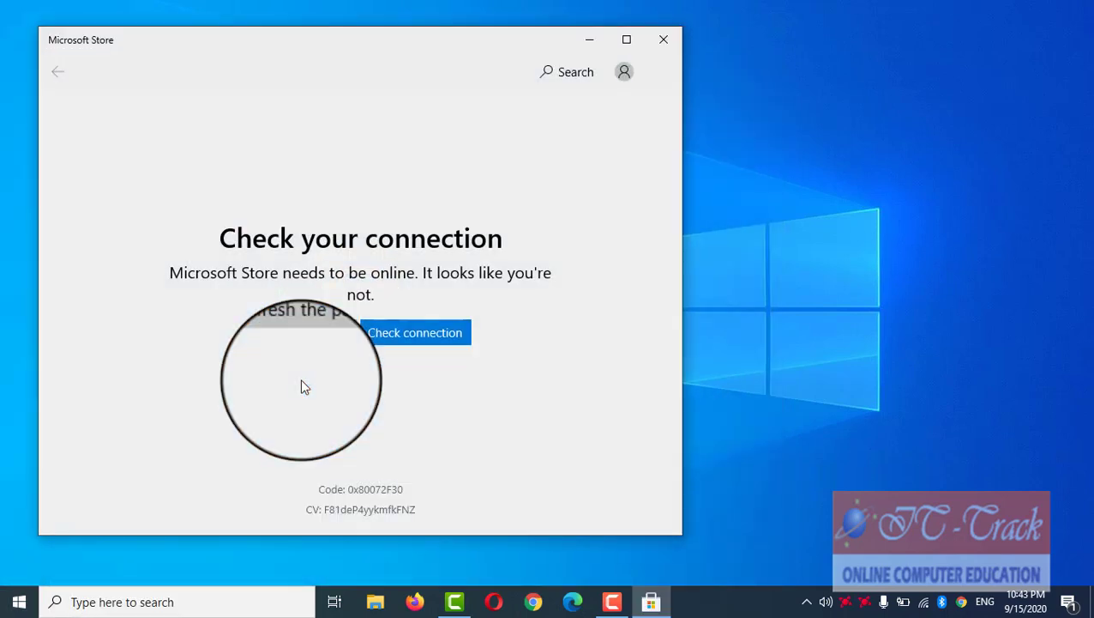
pyautogui.click(392, 340)
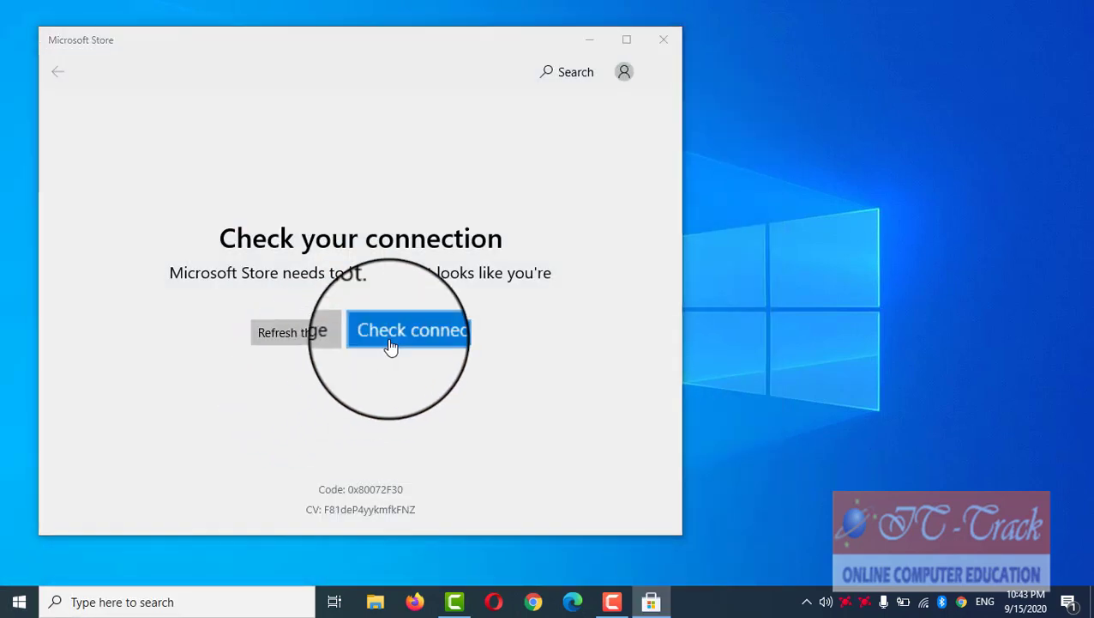
pyautogui.click(476, 318)
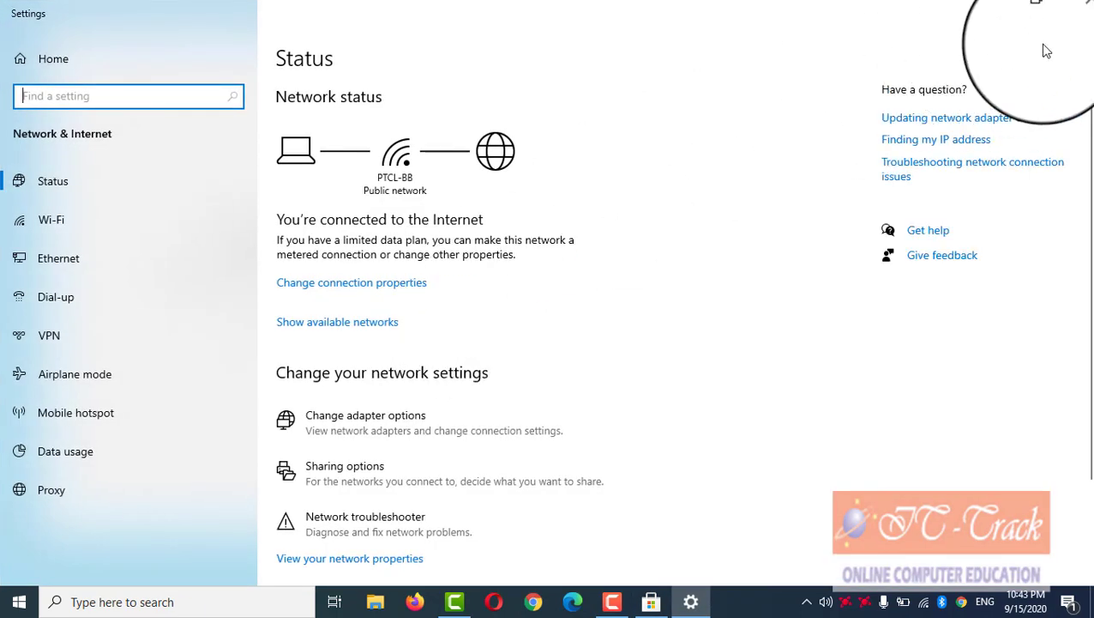
pyautogui.click(1069, 16)
pyautogui.click(659, 40)
# Step: Open the Start menu briefly and close it again
pyautogui.click(19, 601)
pyautogui.click(349, 390)
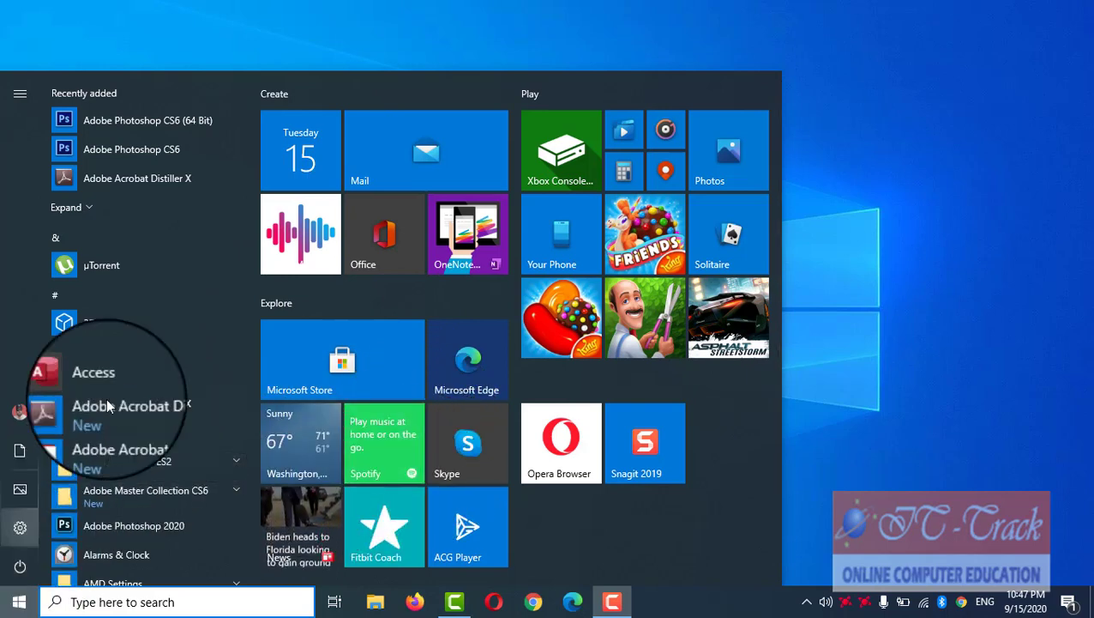
pyautogui.click(369, 58)
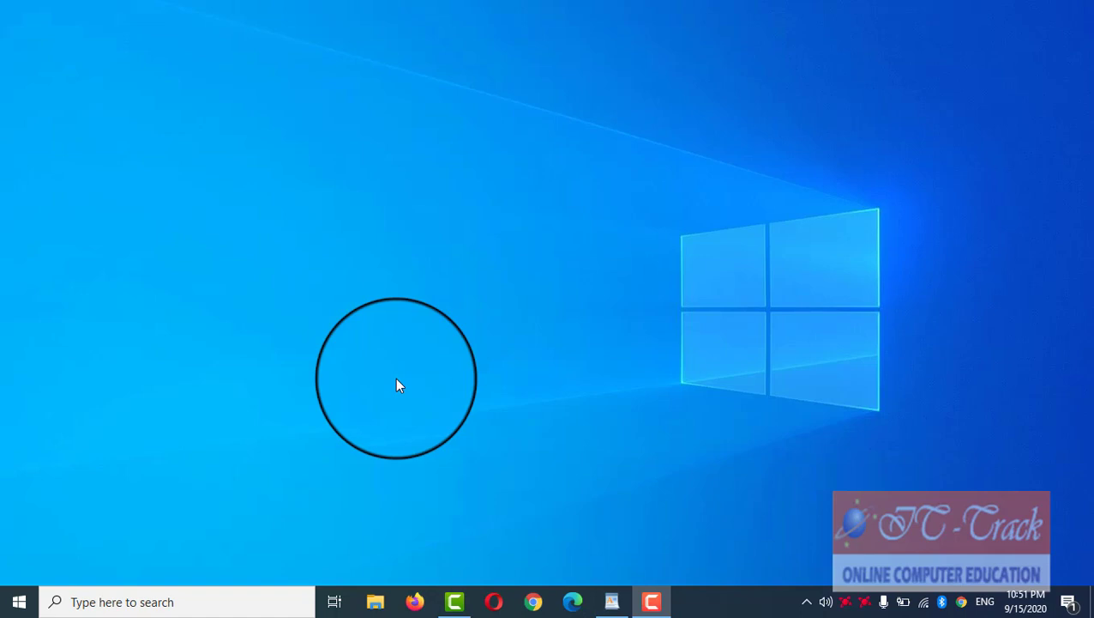
pyautogui.click(21, 603)
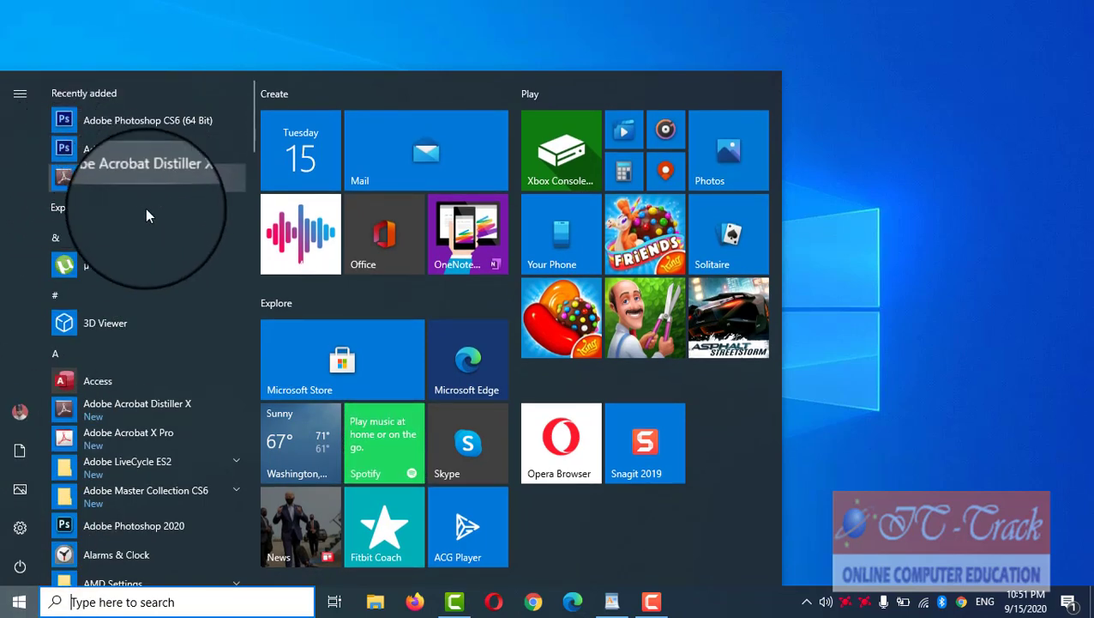
pyautogui.scroll(-4, 136, 386)
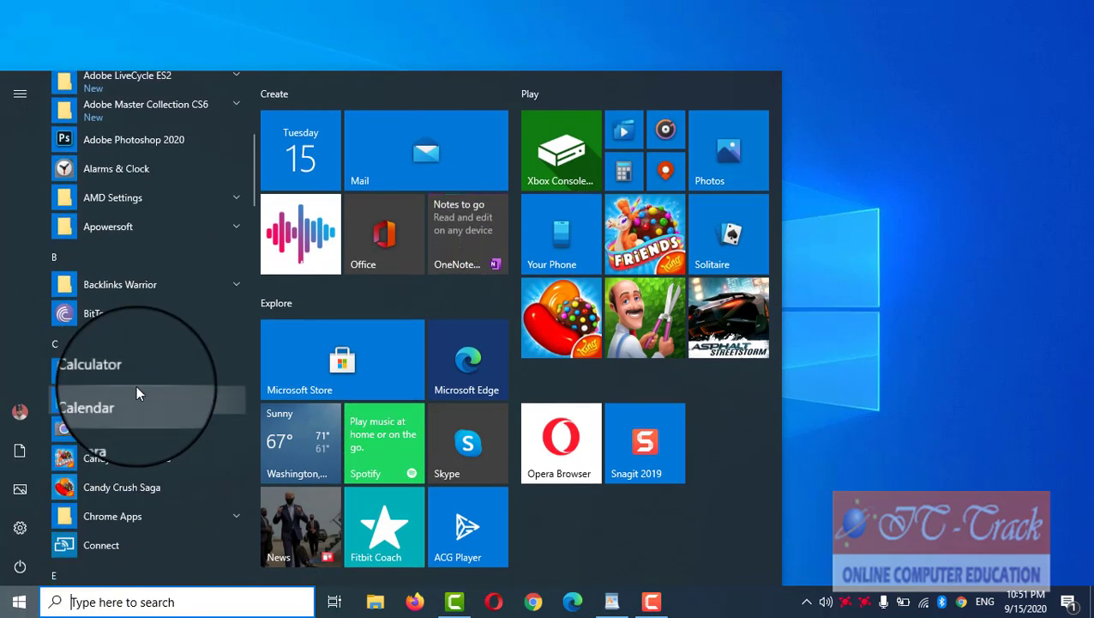
pyautogui.click(150, 361)
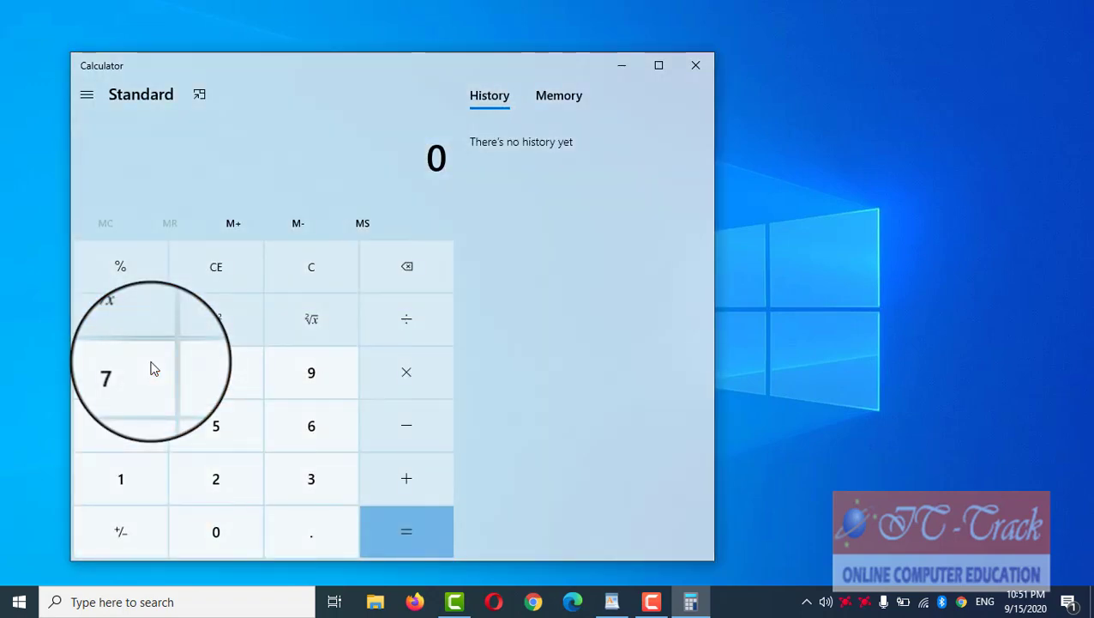
pyautogui.click(15, 599)
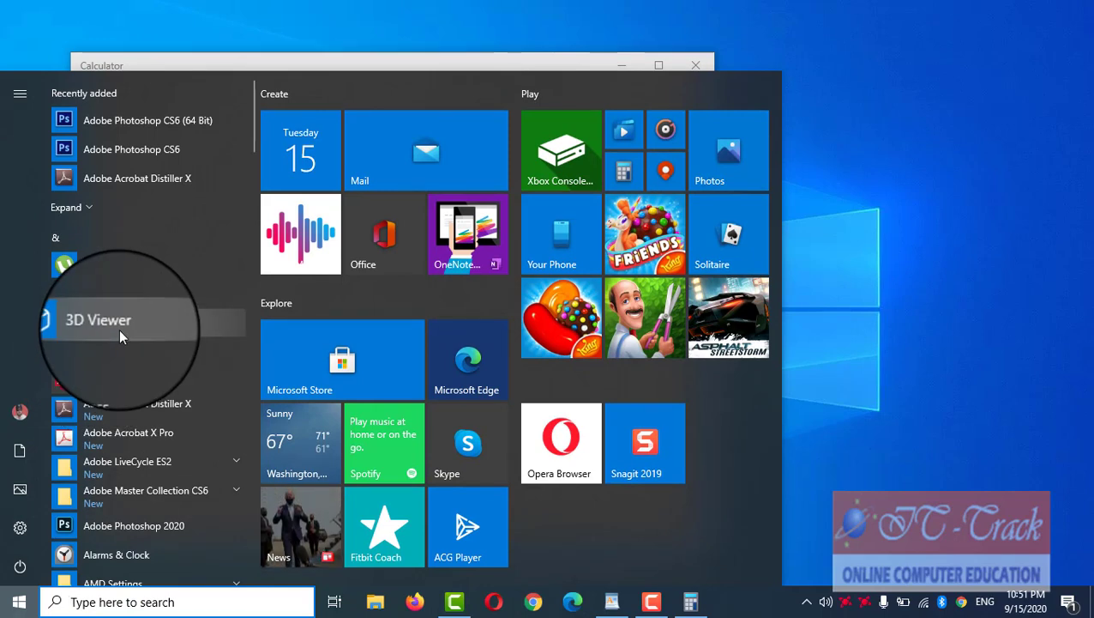
pyautogui.scroll(-3, 119, 330)
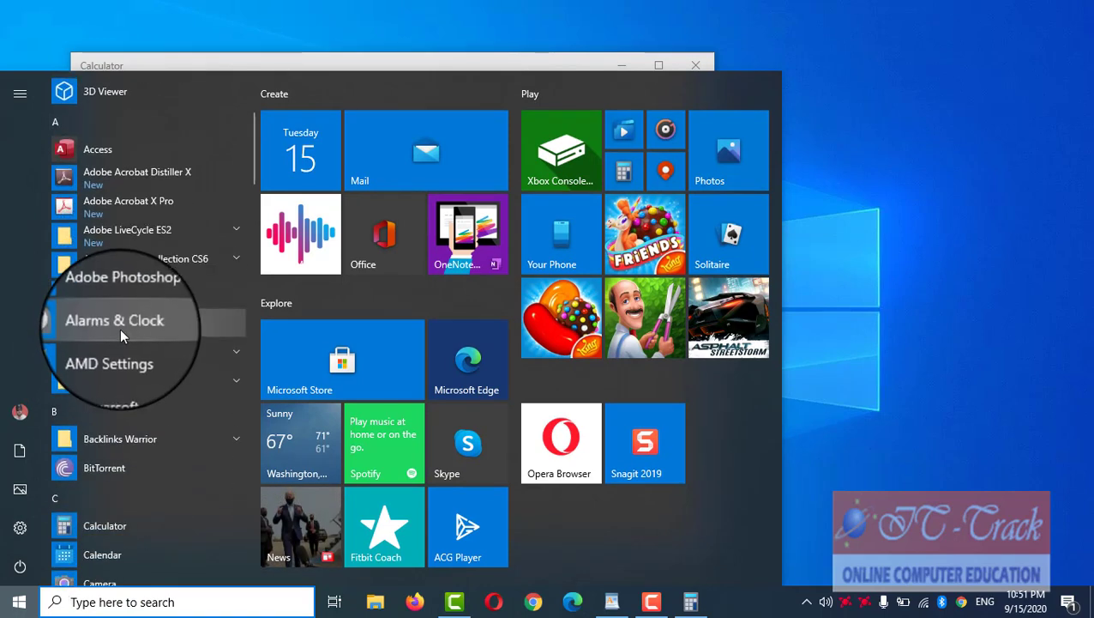
pyautogui.click(122, 326)
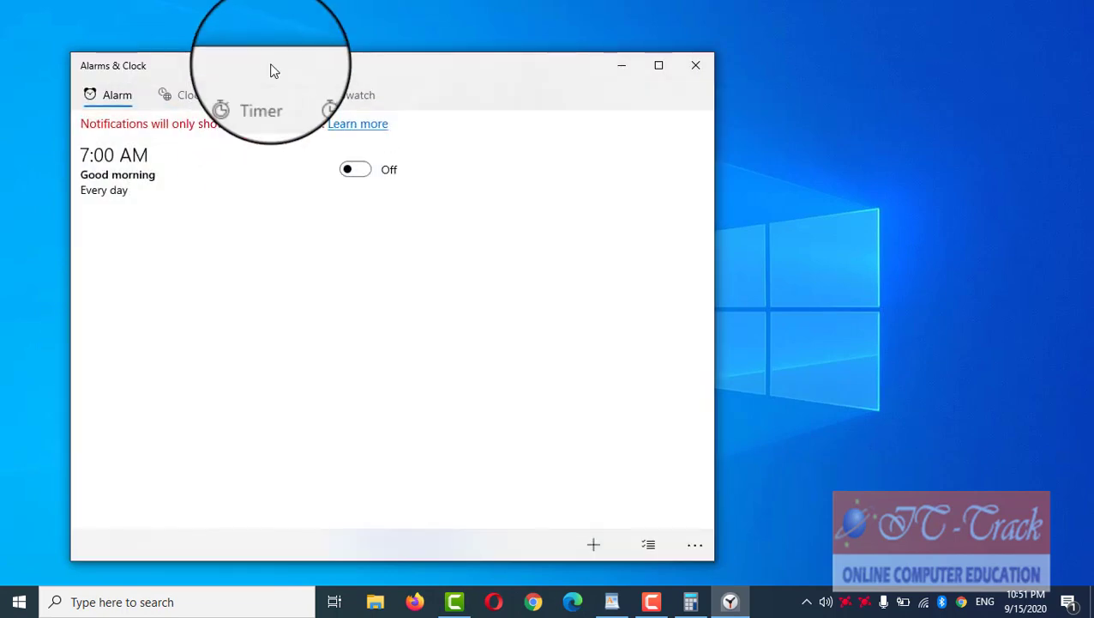
pyautogui.moveTo(270, 64); pyautogui.dragTo(509, 85)
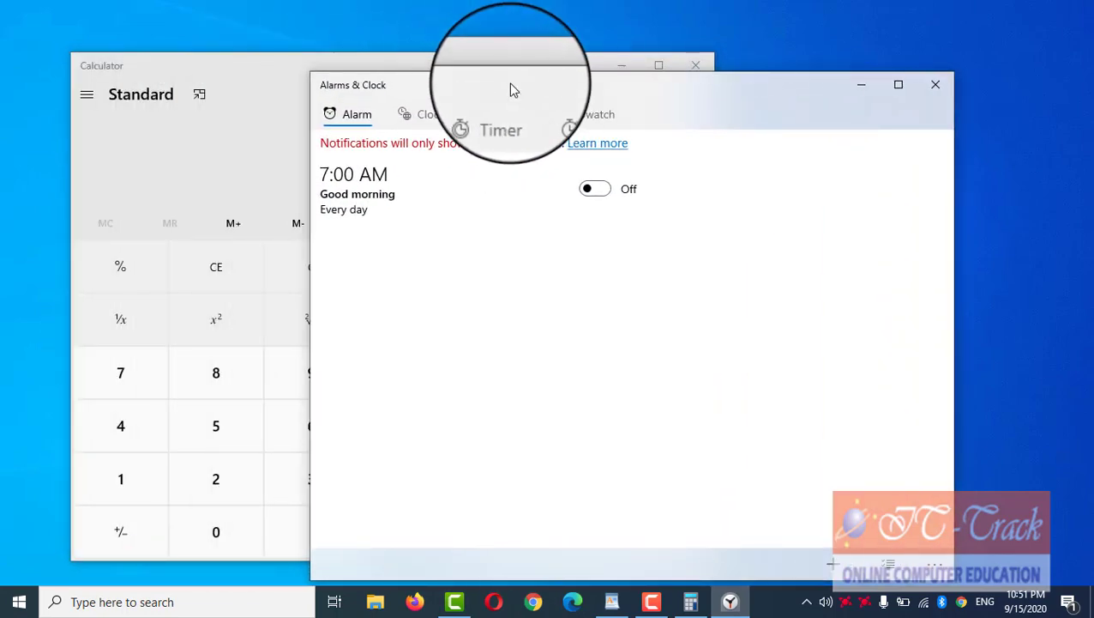
pyautogui.click(935, 84)
pyautogui.click(686, 69)
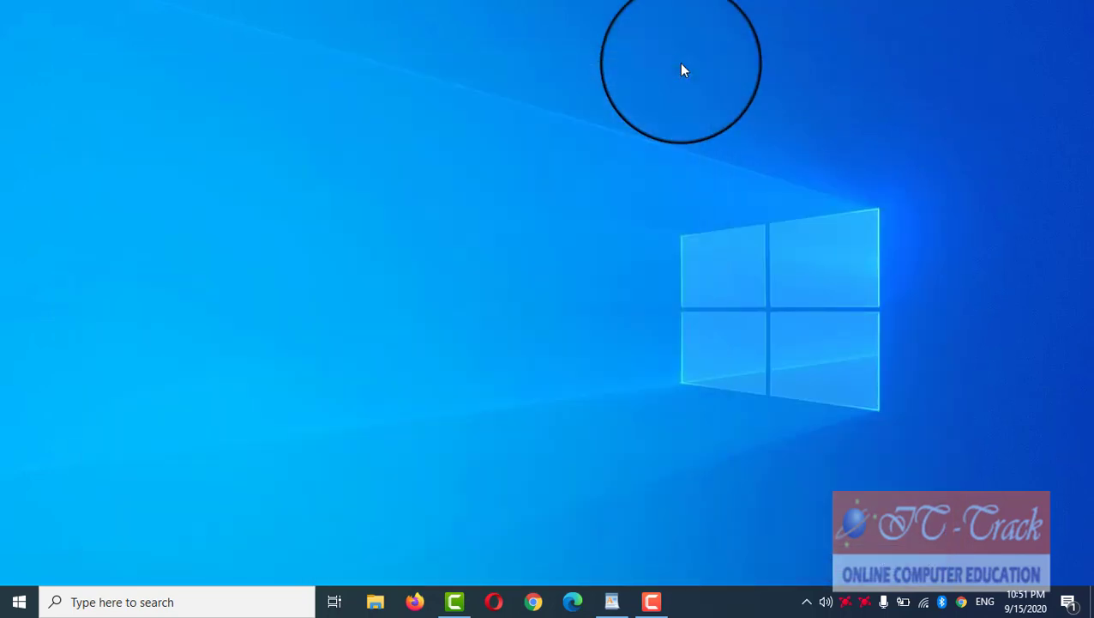
# Step: Restore WordPad and look through the View and Home ribbons and the Quick Access menu
pyautogui.click(621, 608)
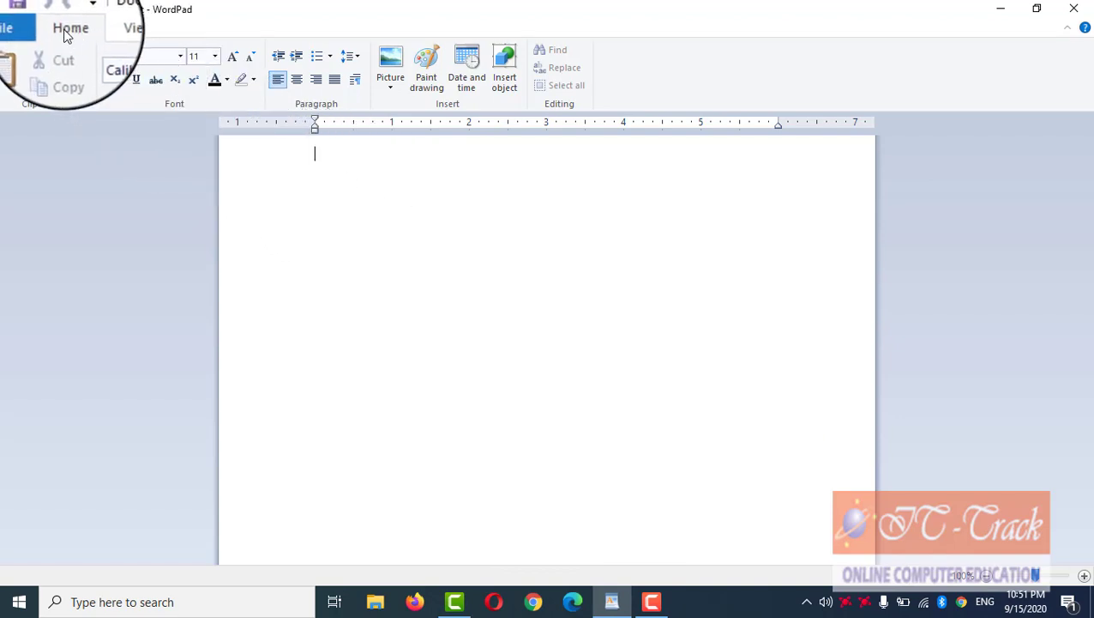
pyautogui.click(107, 34)
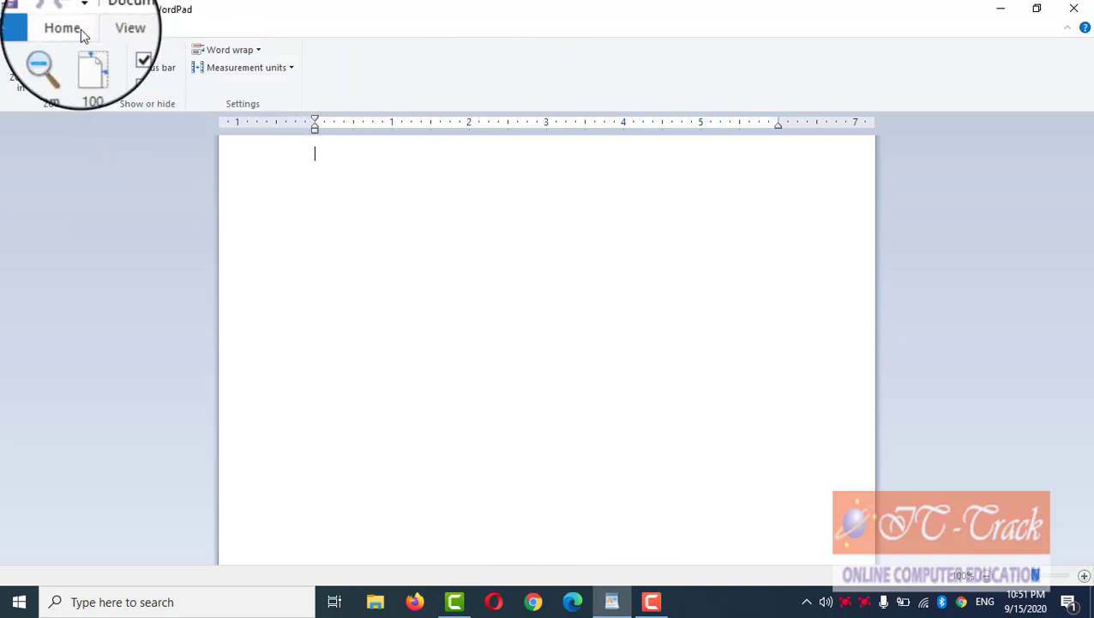
pyautogui.click(80, 32)
pyautogui.click(108, 33)
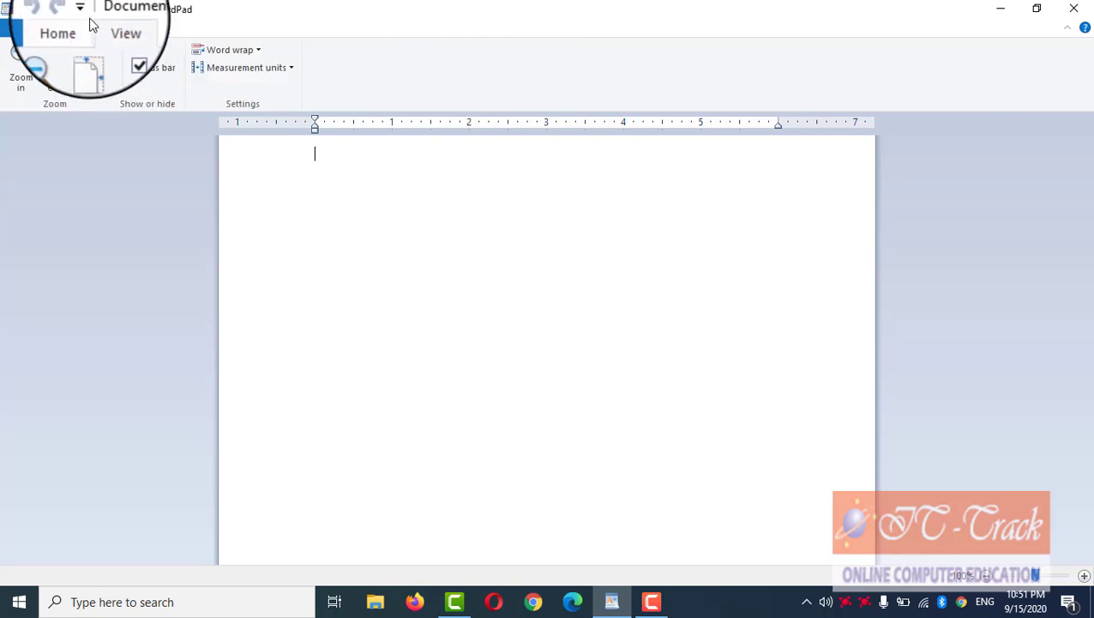
pyautogui.click(82, 10)
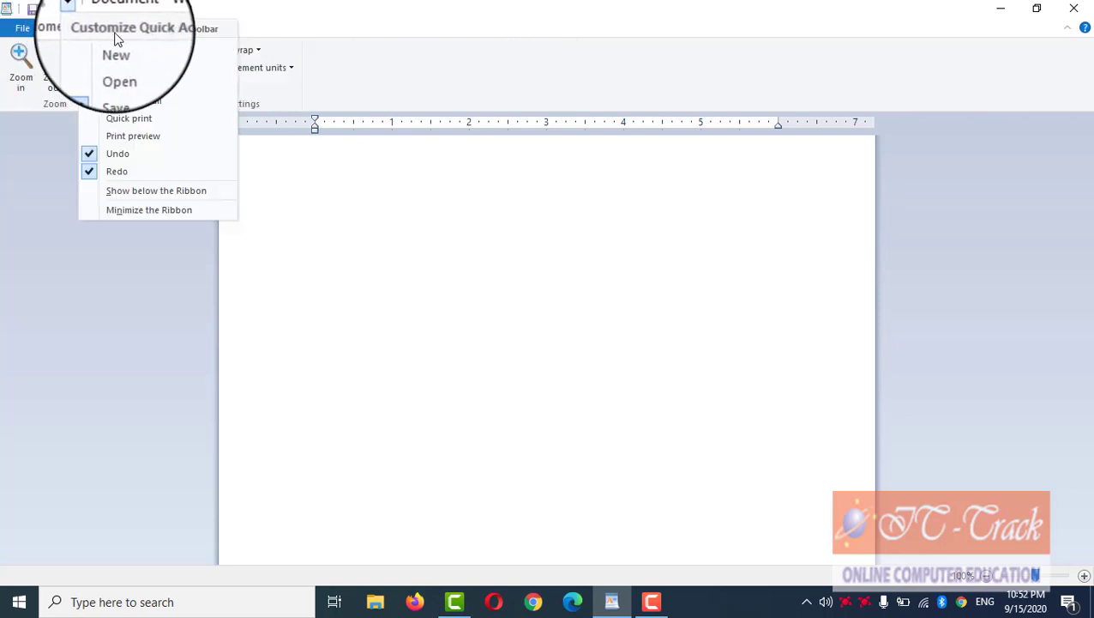
pyautogui.click(221, 12)
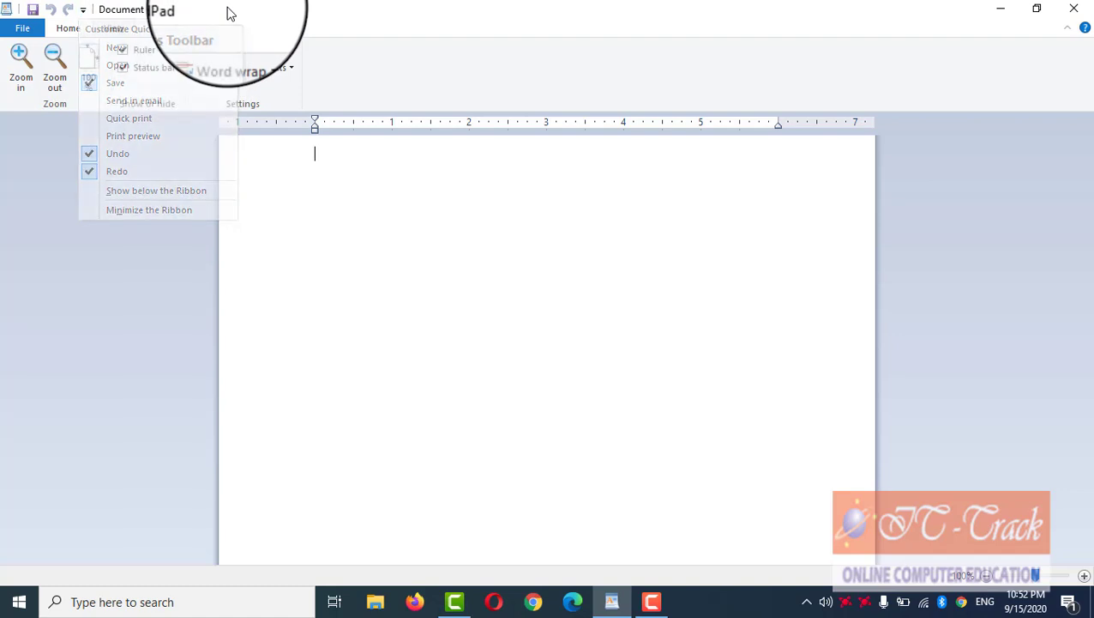
# Step: Open and close the File menu, cancel the close prompt, and minimize WordPad
pyautogui.click(22, 33)
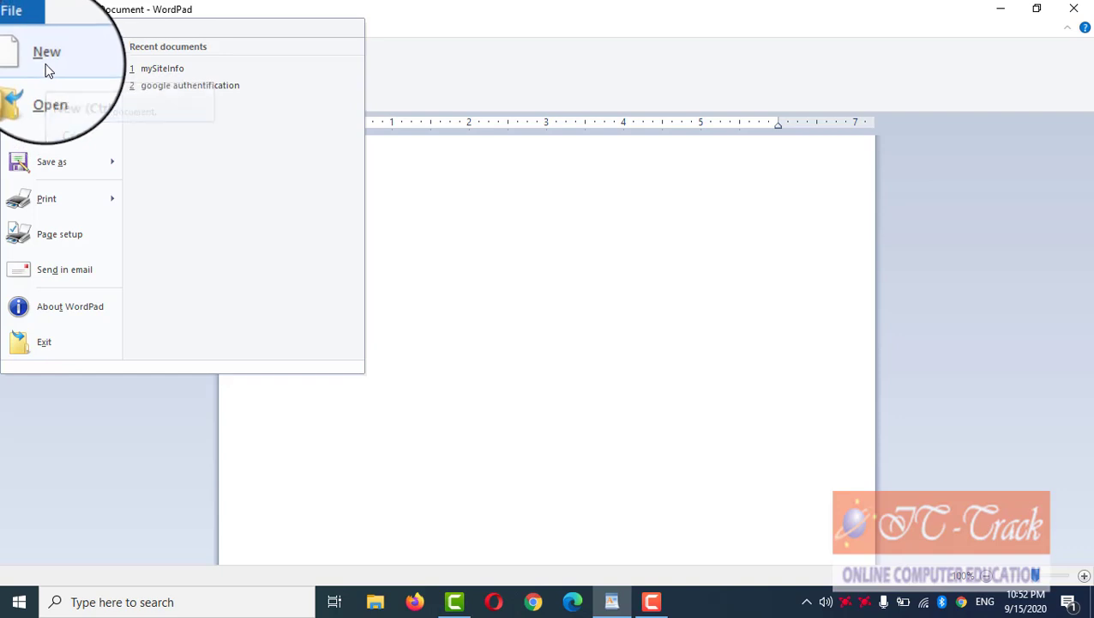
pyautogui.click(240, 5)
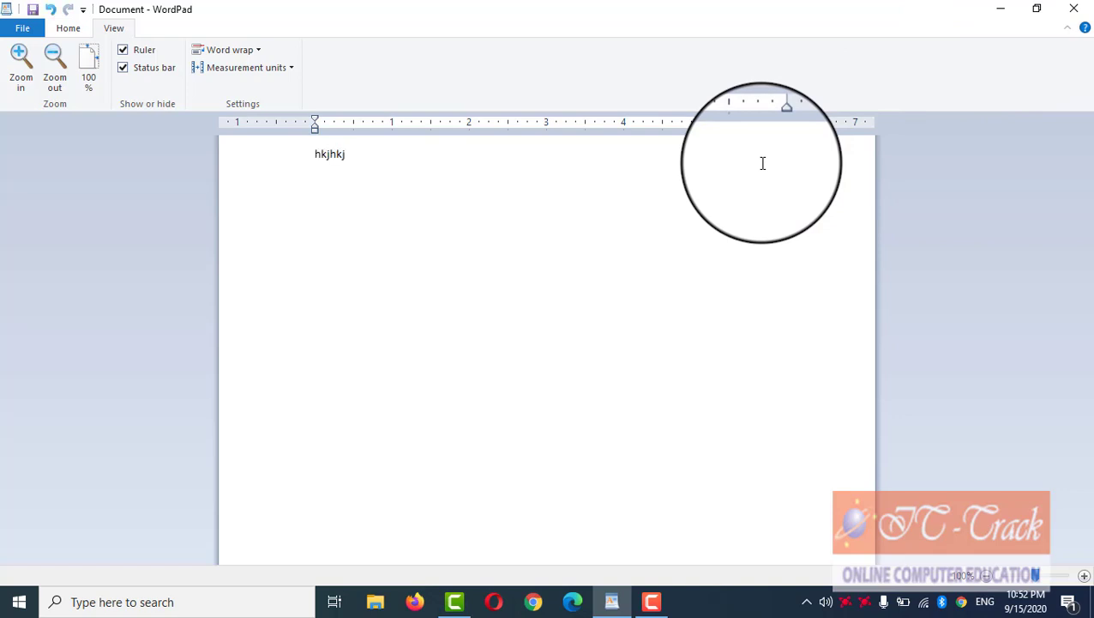
pyautogui.click(1074, 8)
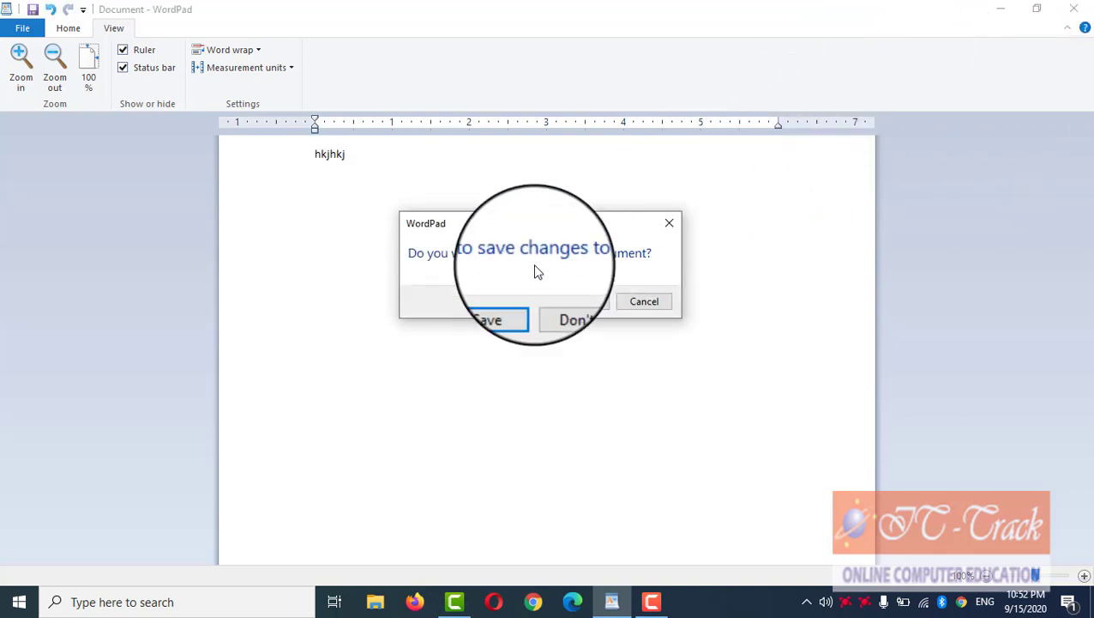
pyautogui.click(644, 304)
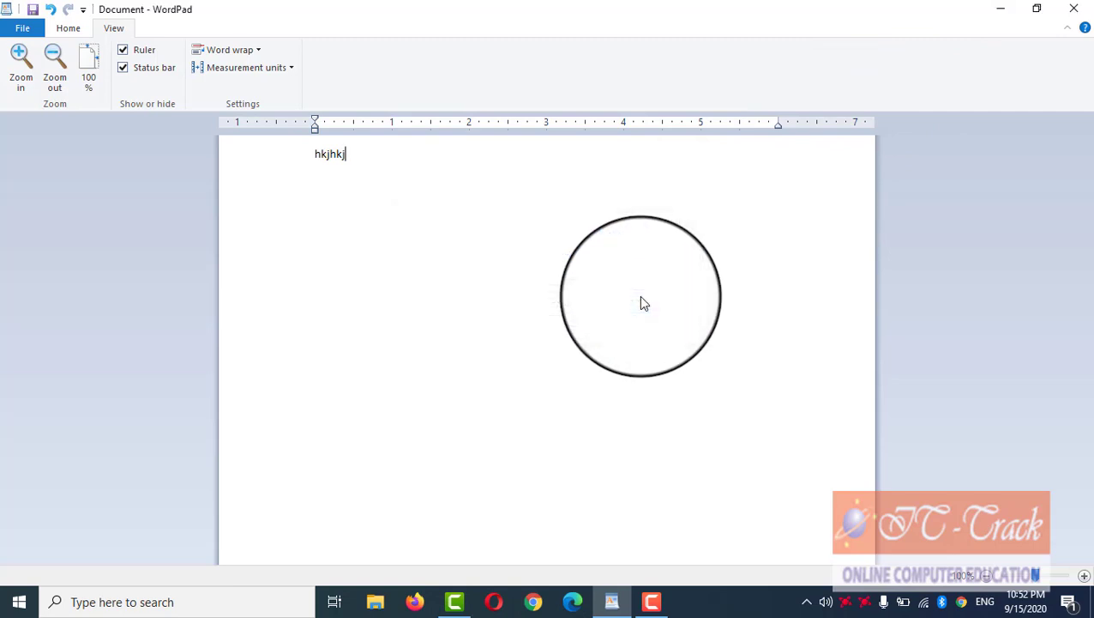
pyautogui.click(1013, 14)
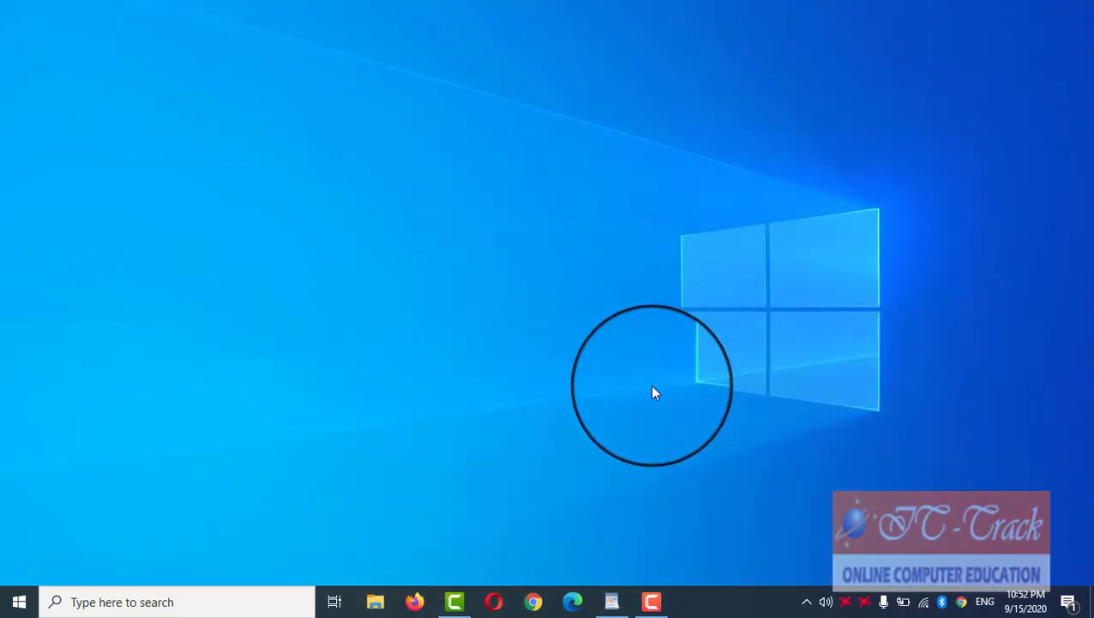
# Step: Restore WordPad, start a new document without saving the old text, and maximize it
pyautogui.click(611, 602)
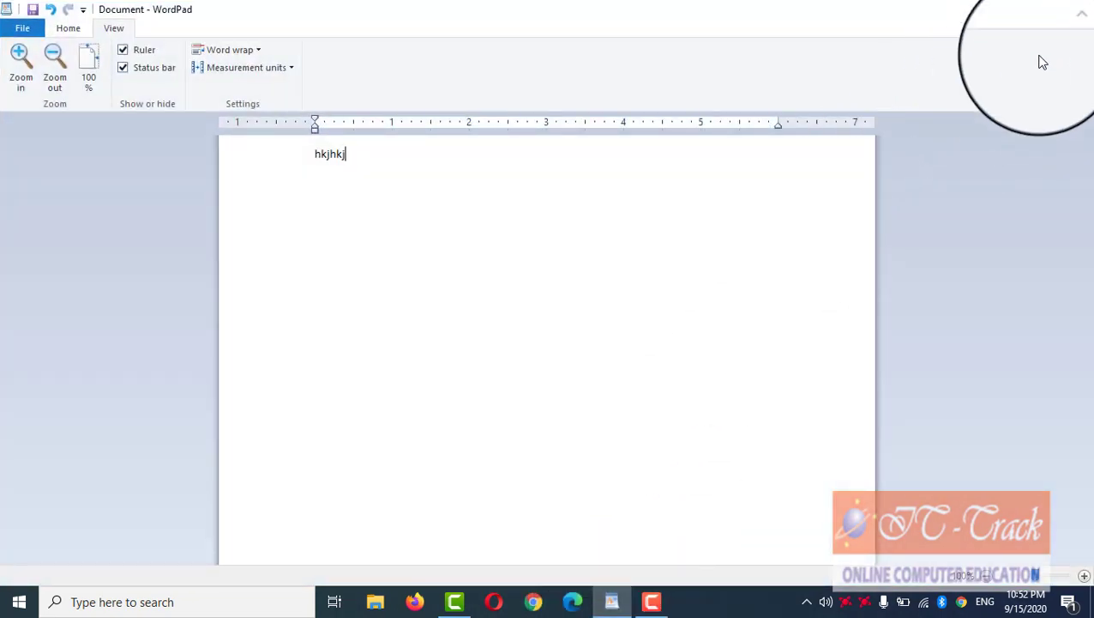
pyautogui.click(1037, 10)
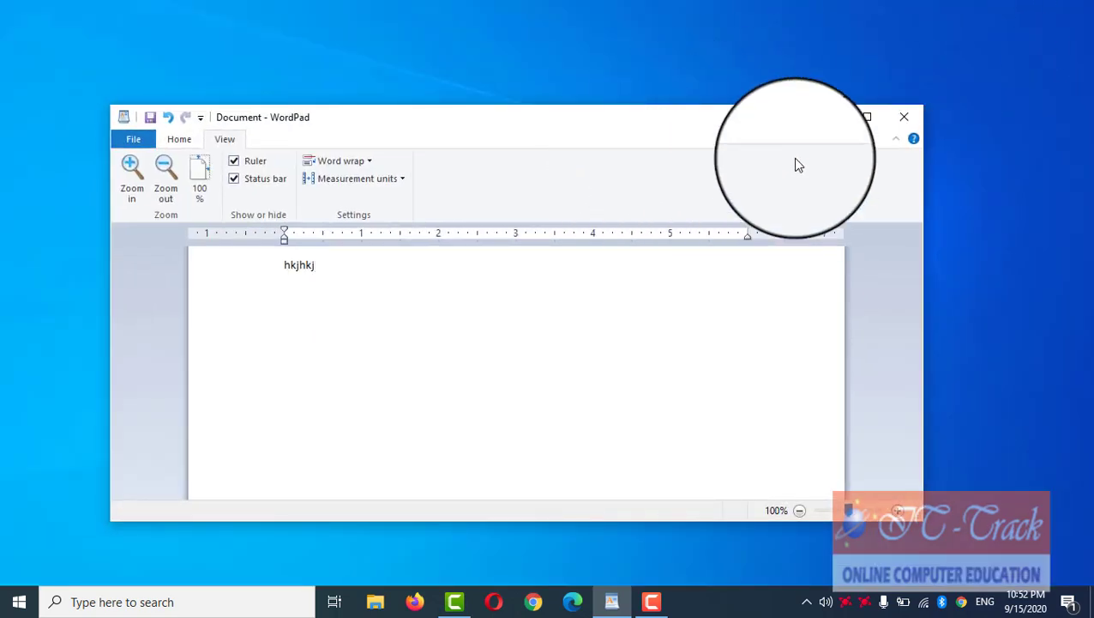
pyautogui.click(121, 139)
pyautogui.click(133, 170)
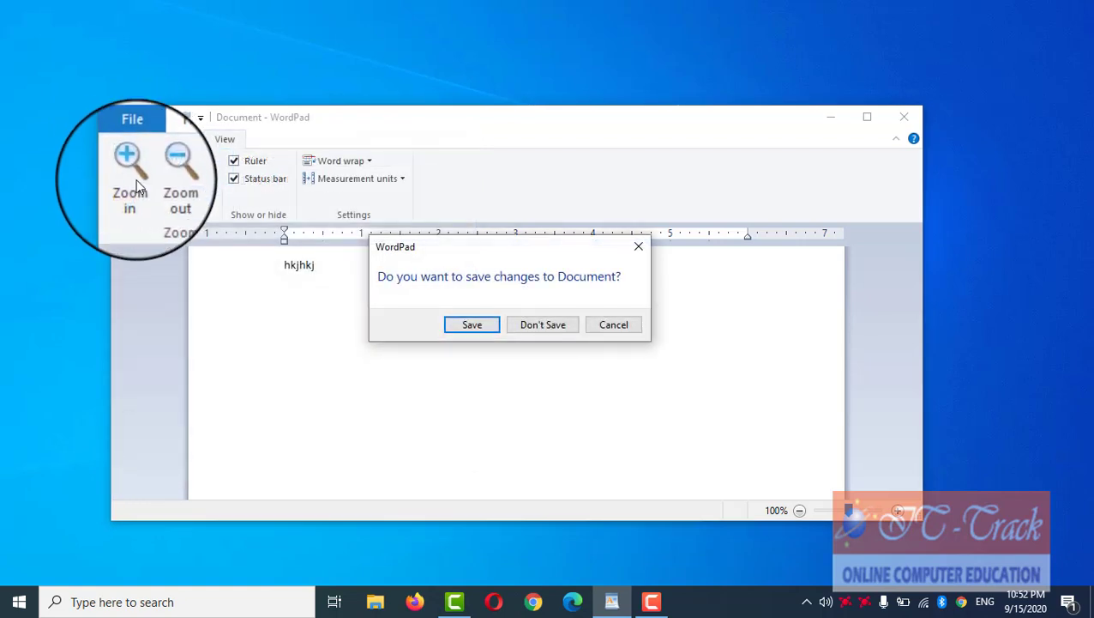
pyautogui.click(526, 326)
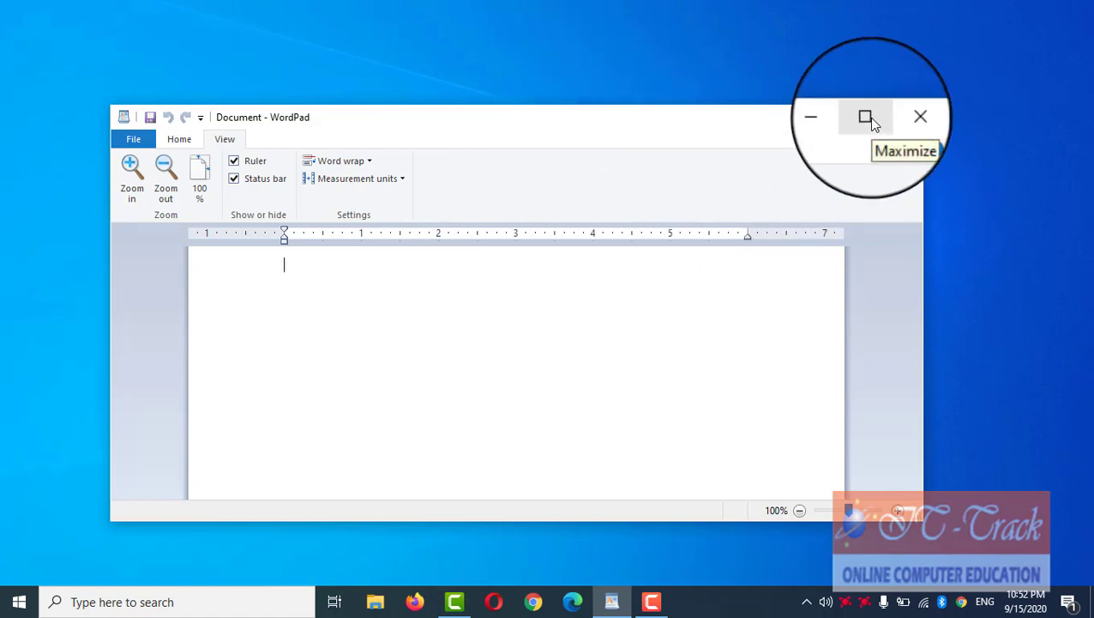
pyautogui.click(865, 118)
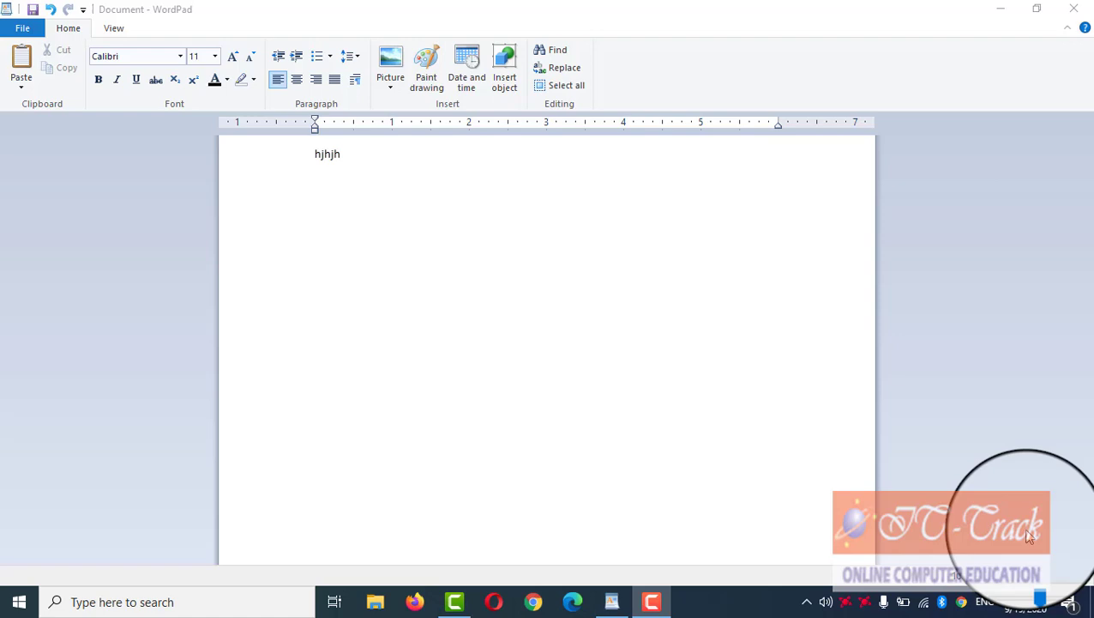
# Step: Cancel closing the 'hjhjh' document and minimize WordPad
pyautogui.click(1074, 10)
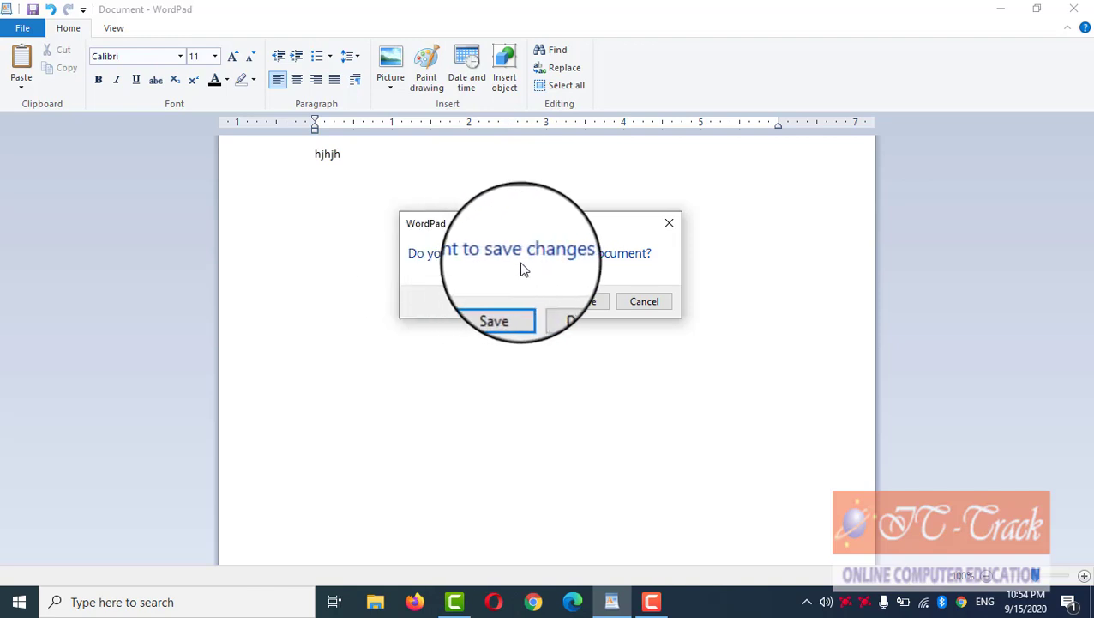
pyautogui.click(635, 309)
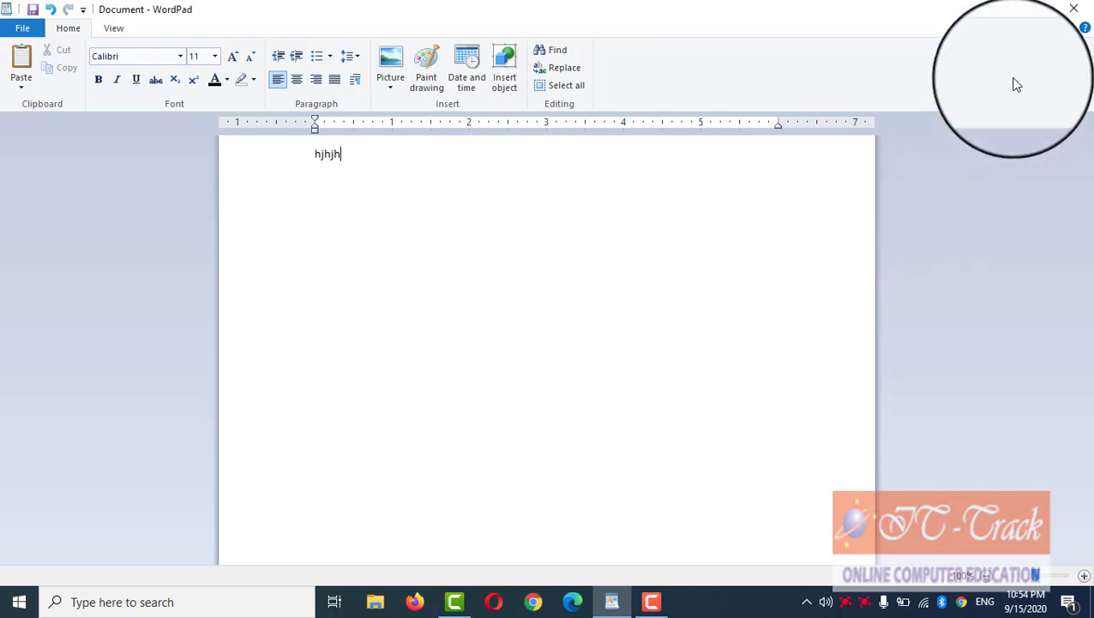
pyautogui.click(1005, 12)
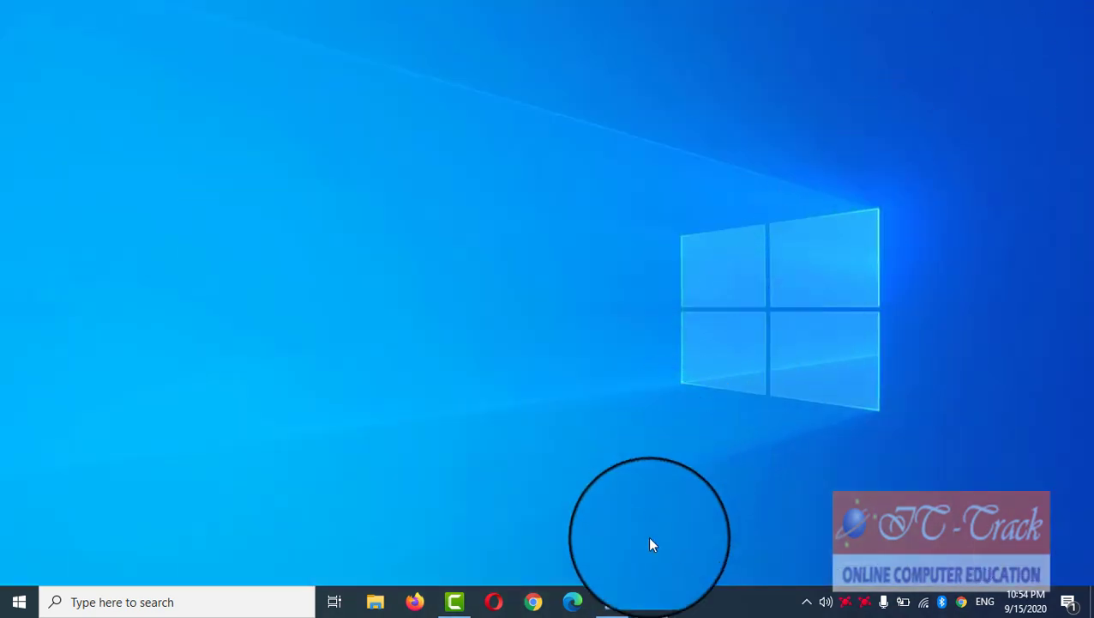
# Step: Close WordPad without saving the 'hjhjh' document, after first cancelling a taskbar close
pyautogui.rightClick(612, 606)
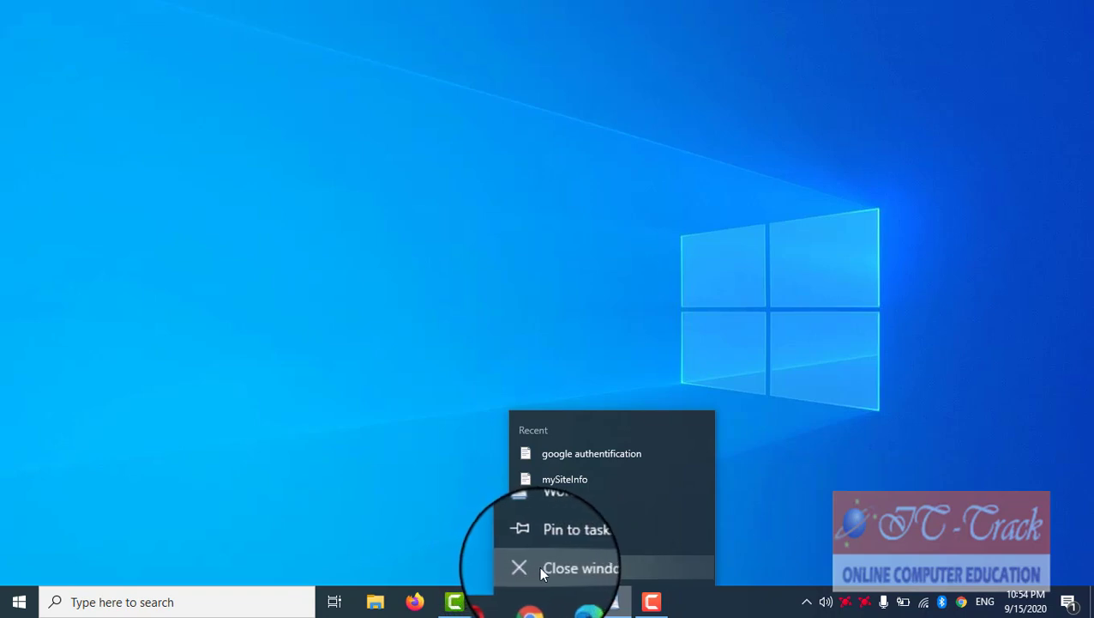
pyautogui.click(570, 570)
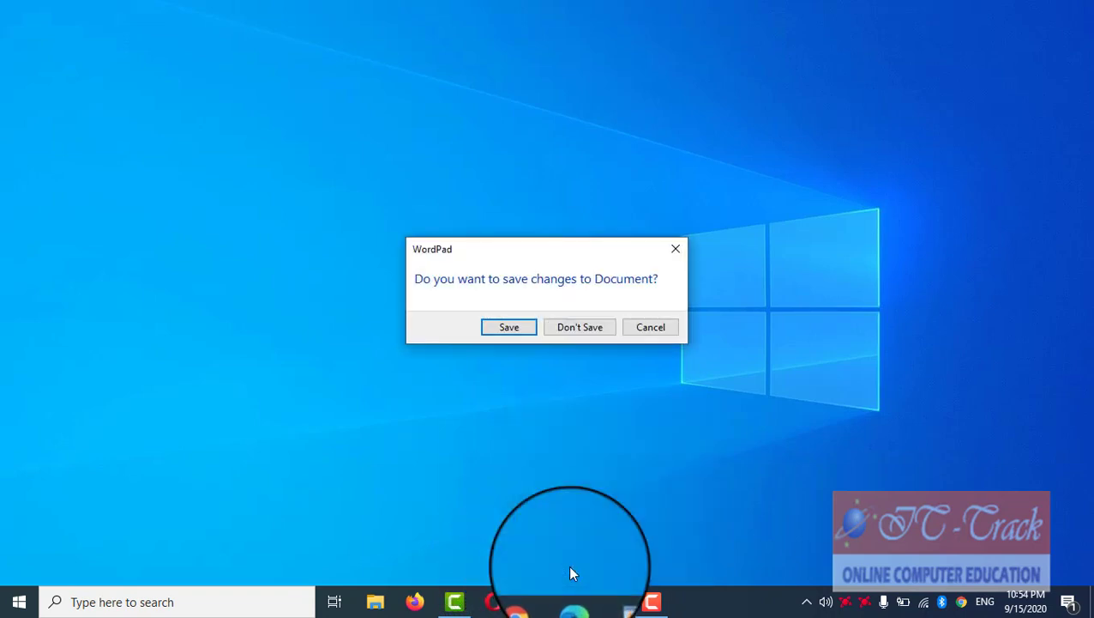
pyautogui.click(669, 330)
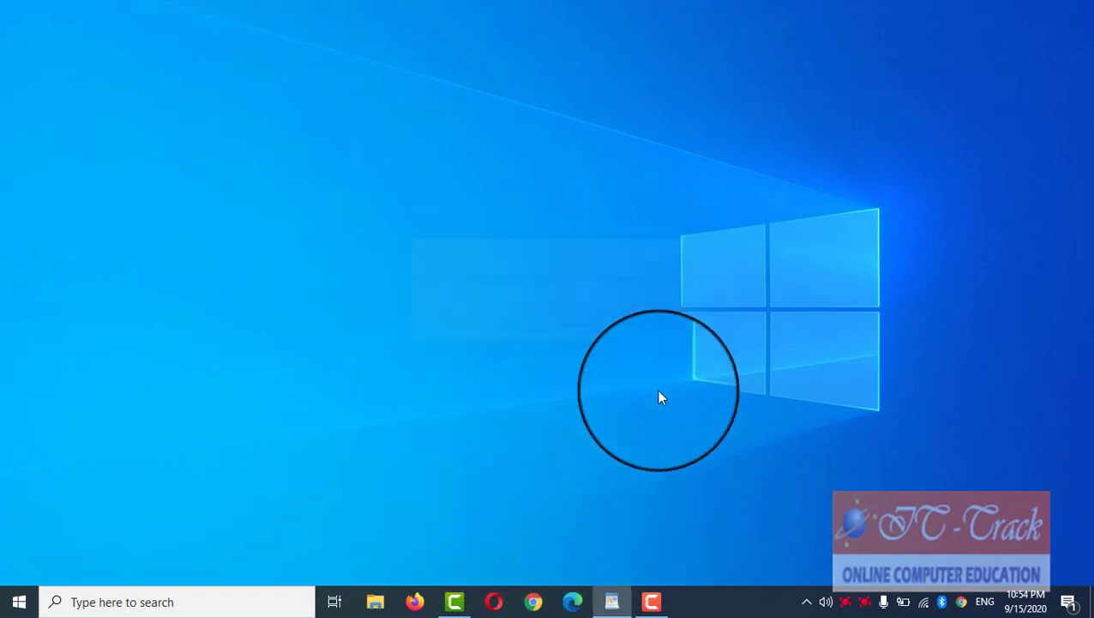
pyautogui.click(612, 600)
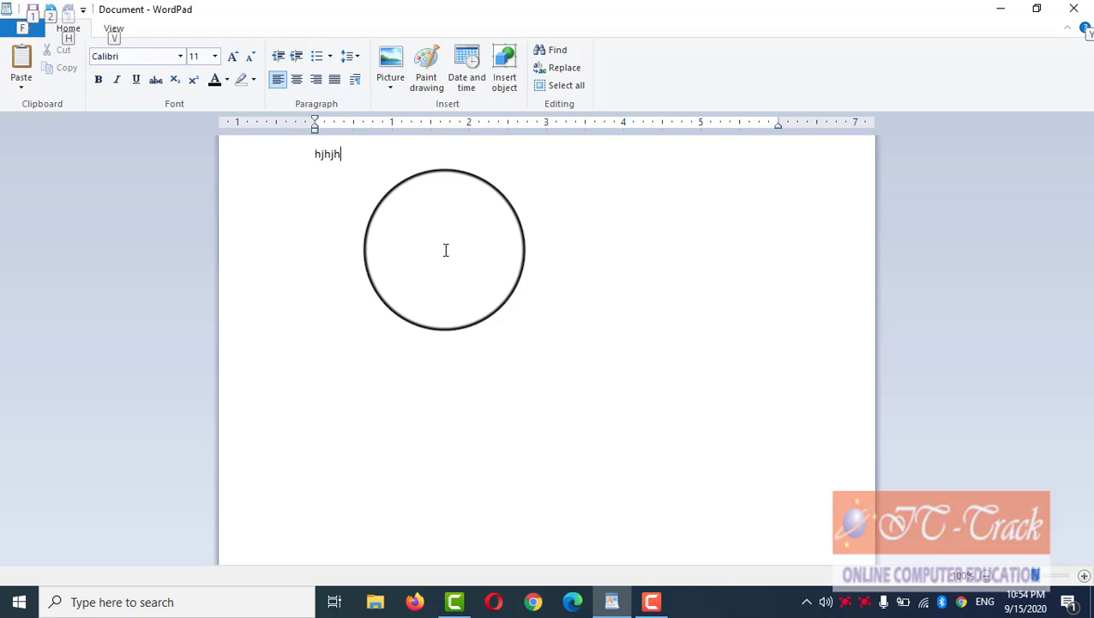
pyautogui.hotkey('alt', 'F4')
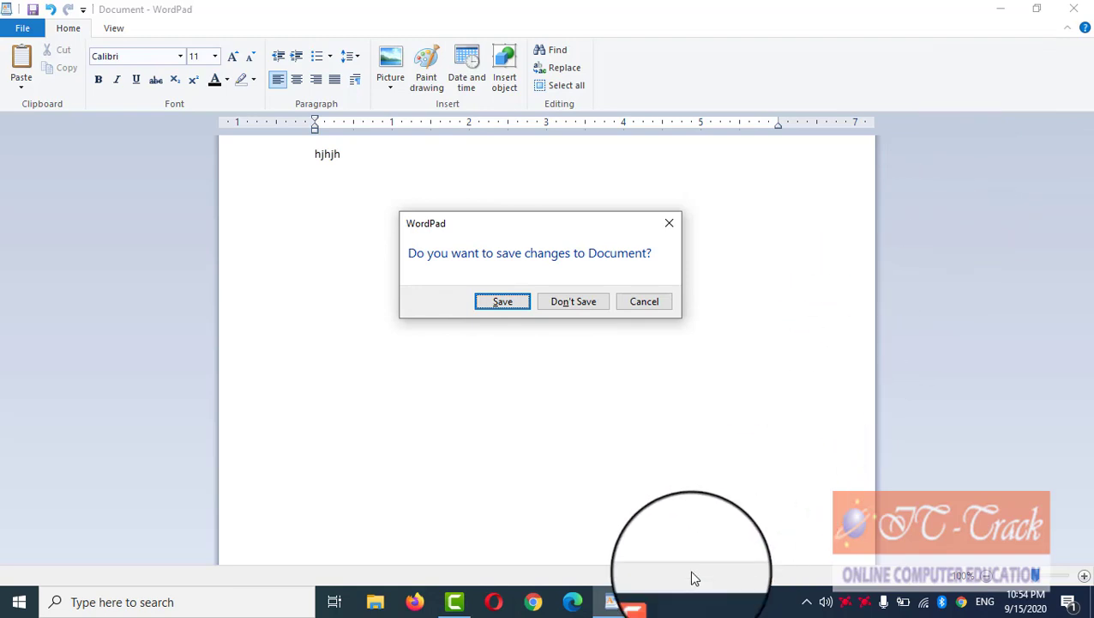
pyautogui.moveTo(613, 610)
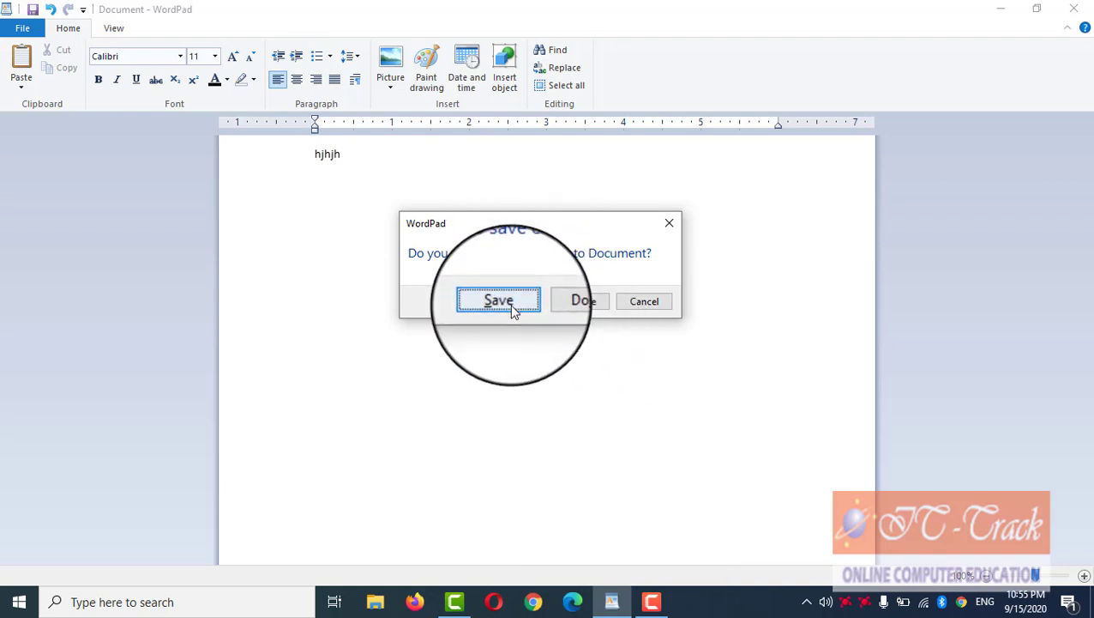
pyautogui.click(584, 316)
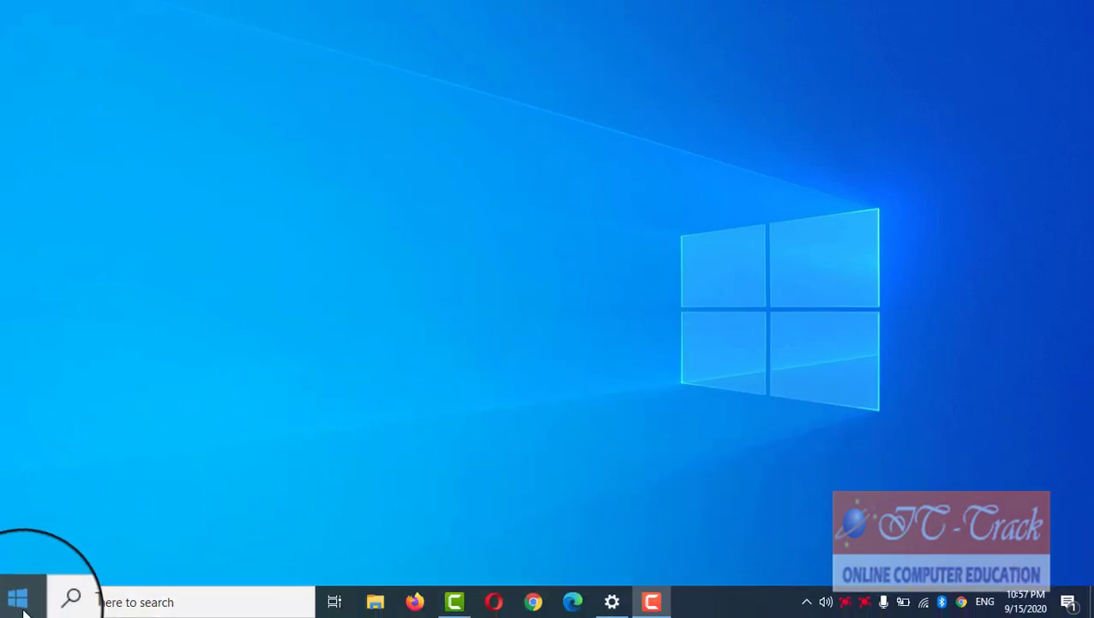
# Step: Pin Adobe Photoshop CS6 to Start and to the taskbar from the app list
pyautogui.click(19, 606)
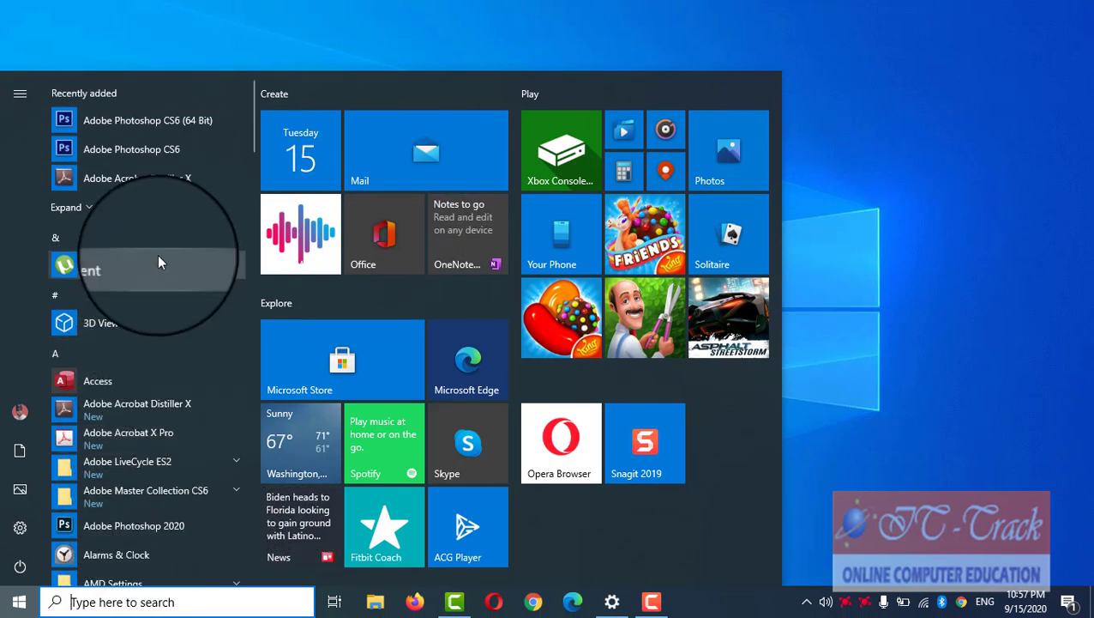
pyautogui.rightClick(145, 154)
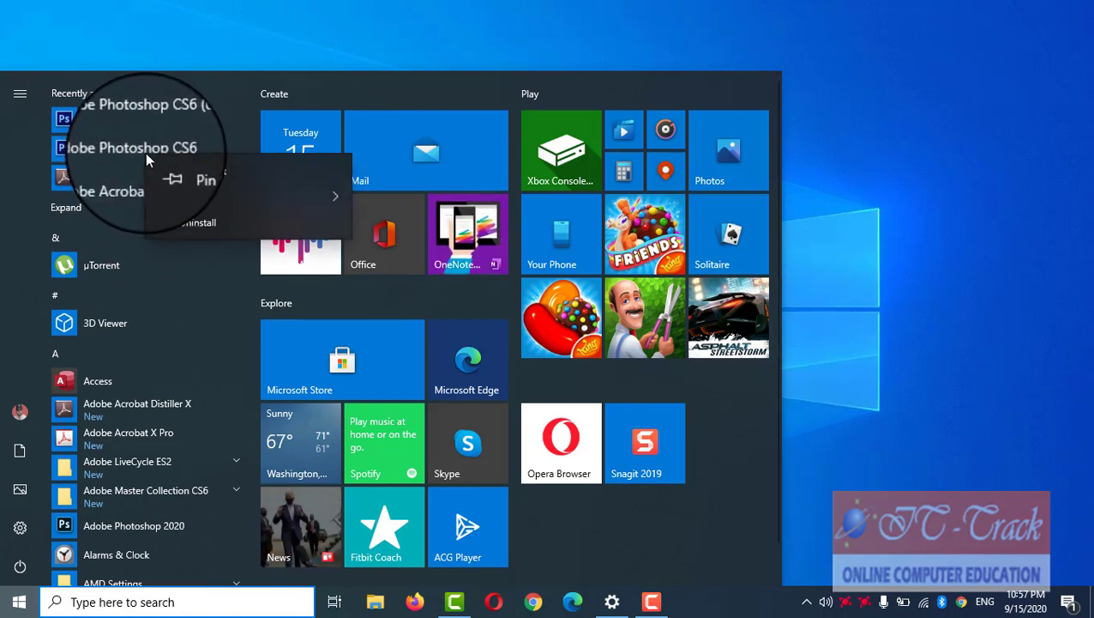
pyautogui.click(162, 173)
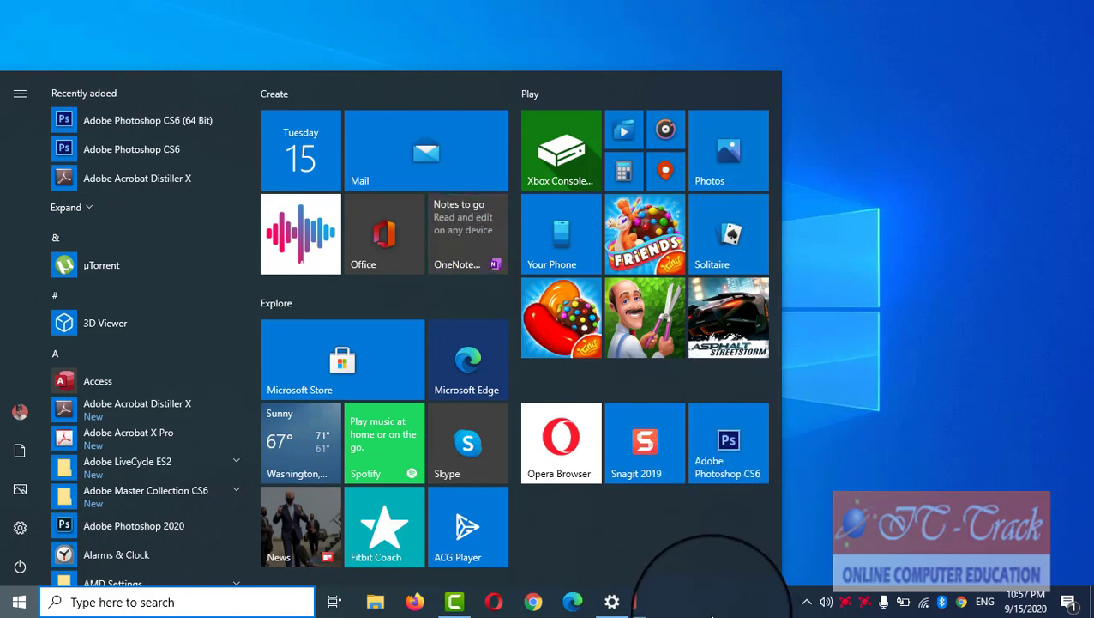
pyautogui.rightClick(145, 149)
pyautogui.moveTo(160, 194)
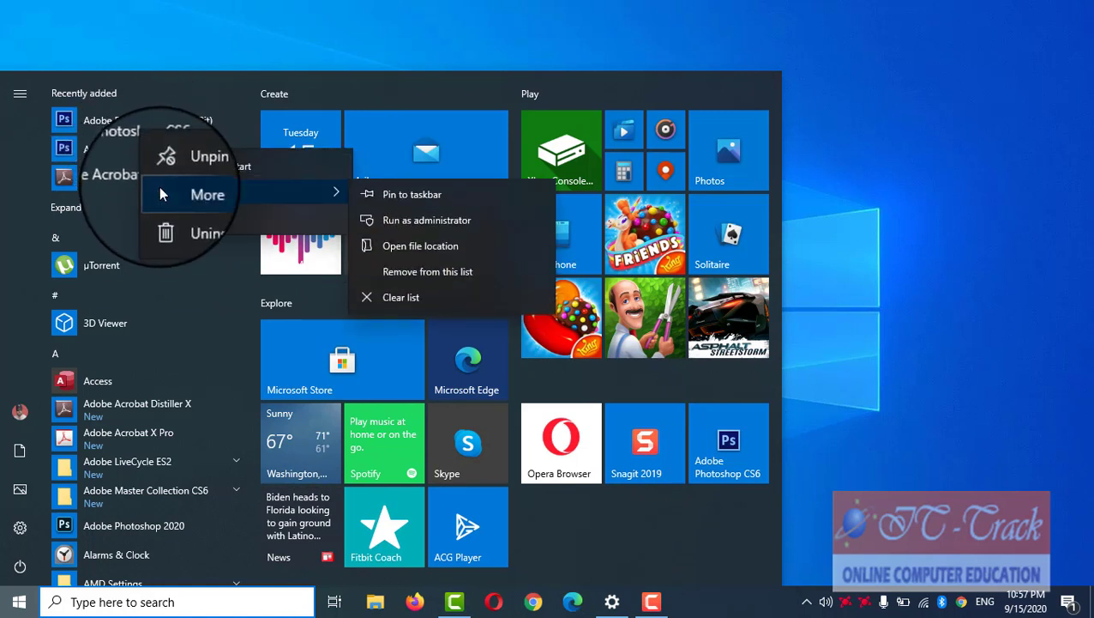
pyautogui.click(428, 207)
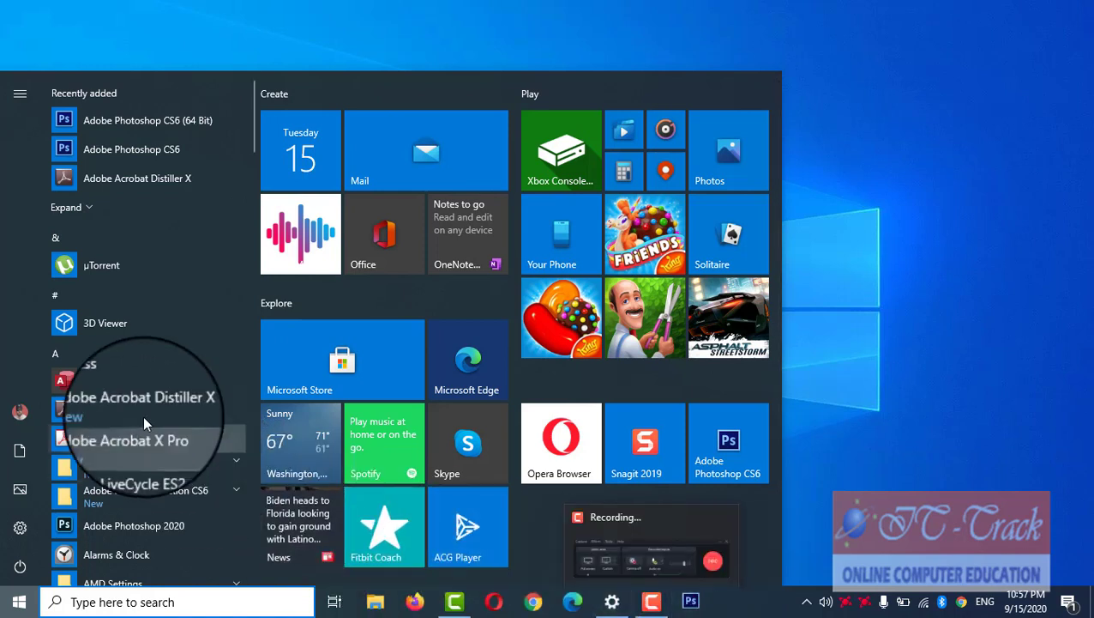
# Step: Pin Access to Start and to the taskbar, then close the Start menu
pyautogui.rightClick(113, 379)
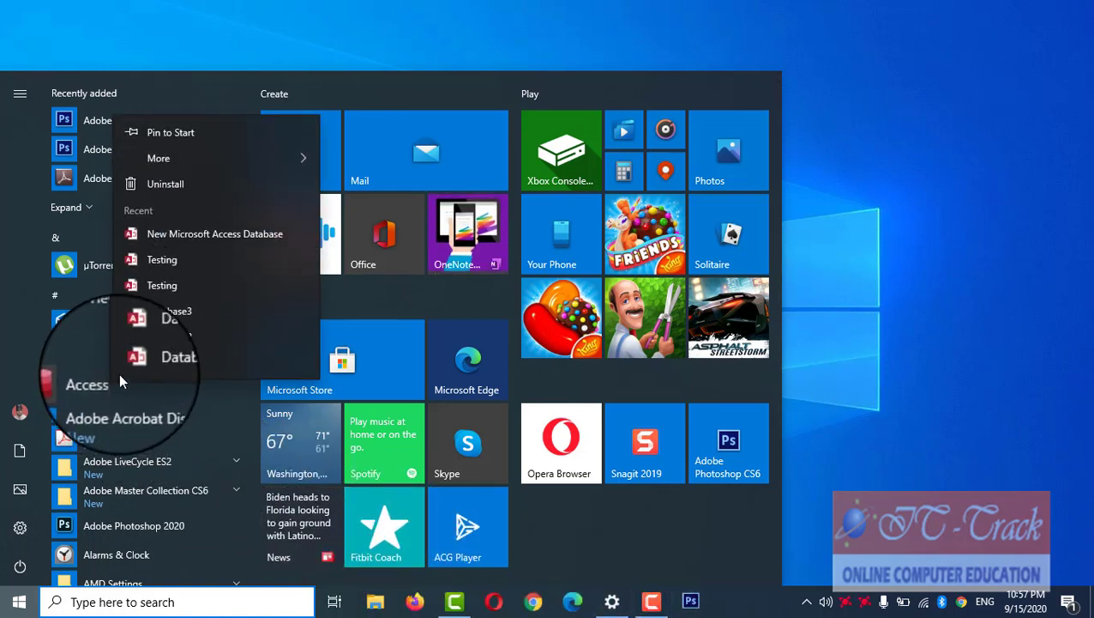
pyautogui.click(202, 145)
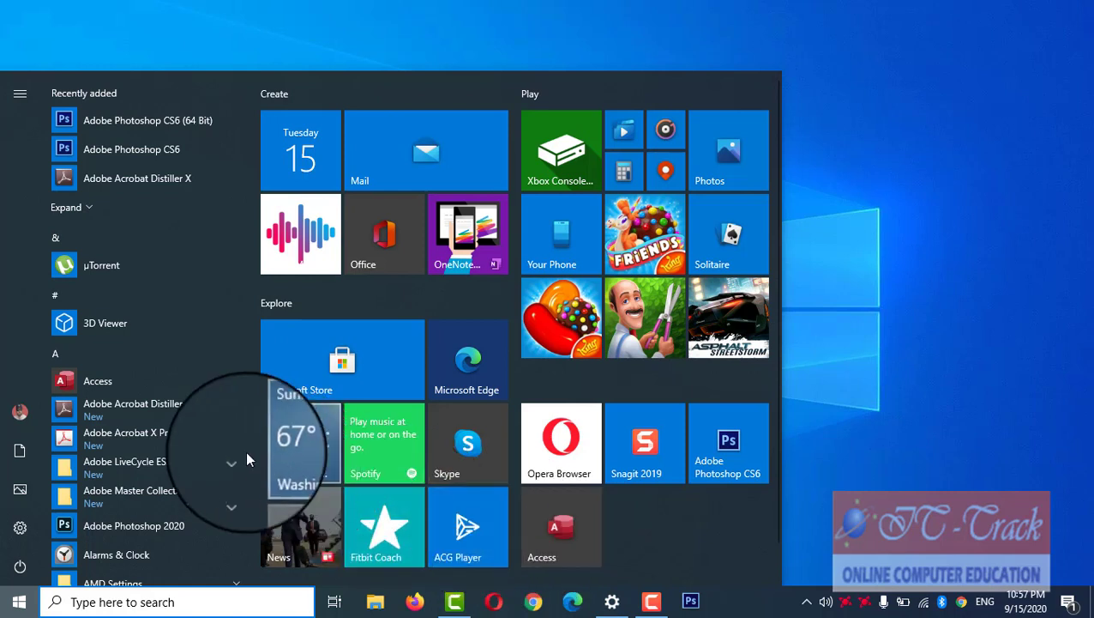
pyautogui.rightClick(131, 377)
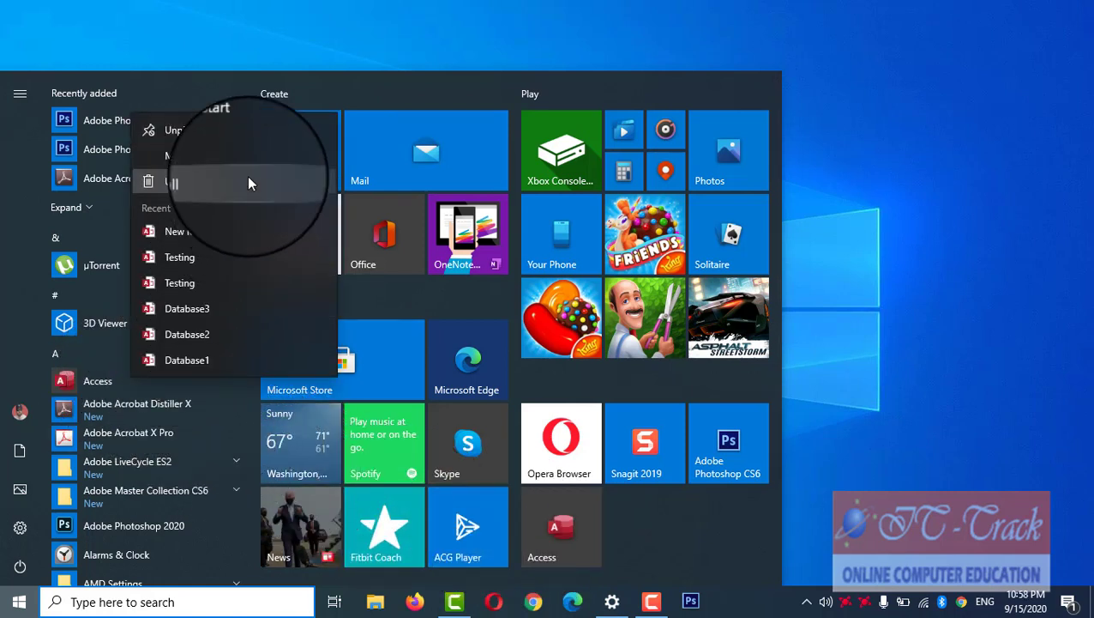
pyautogui.moveTo(252, 154)
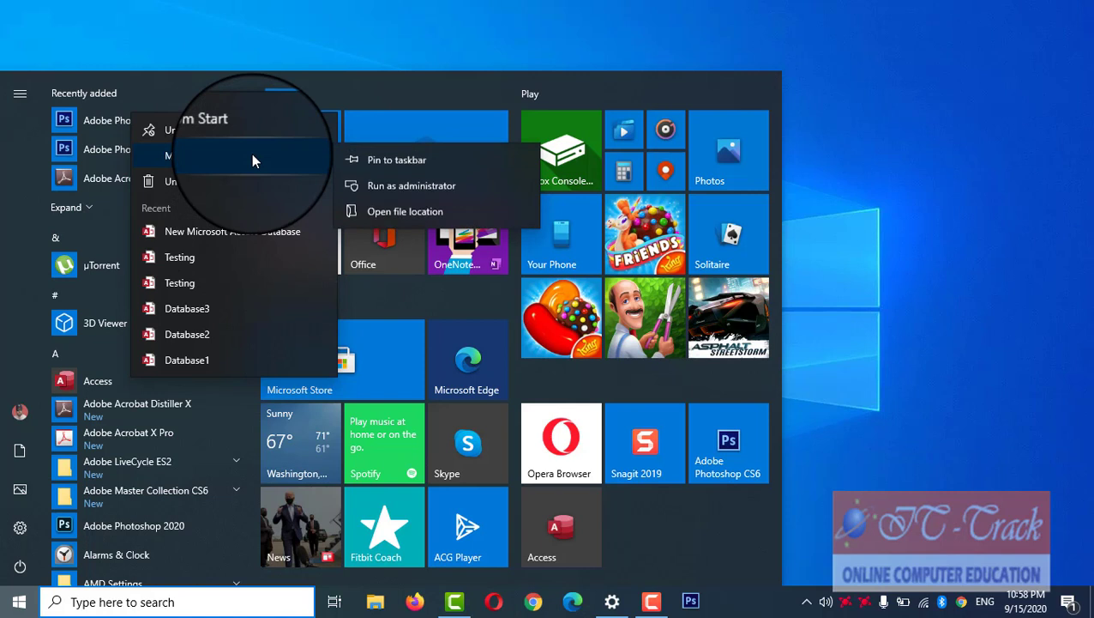
pyautogui.click(369, 161)
pyautogui.click(941, 495)
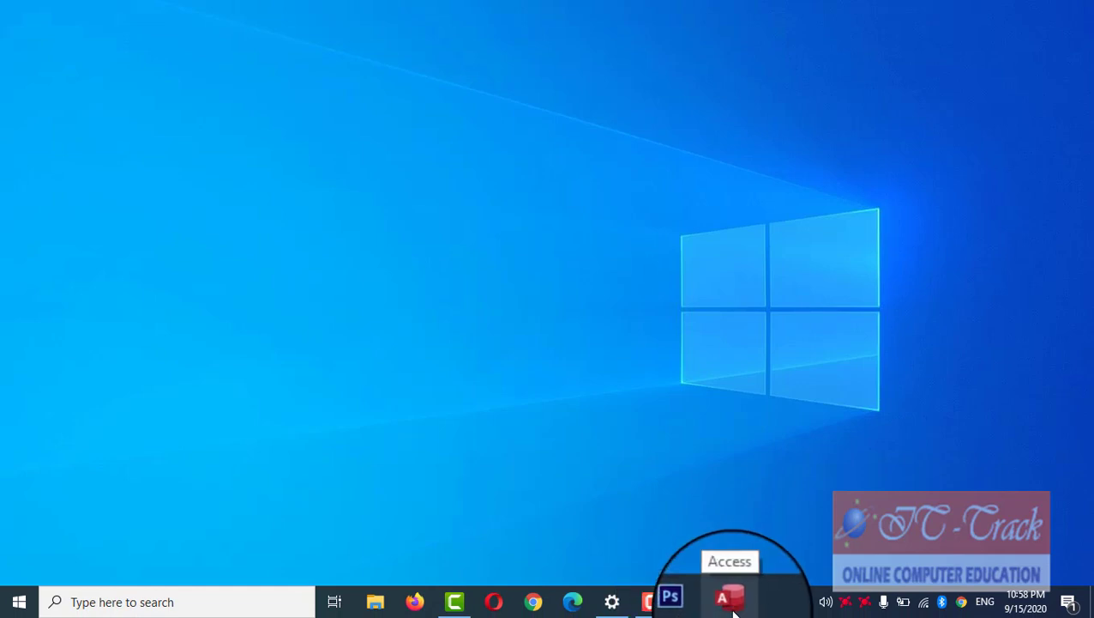
# Step: Unpin Access and Photoshop CS6 from the taskbar
pyautogui.rightClick(733, 605)
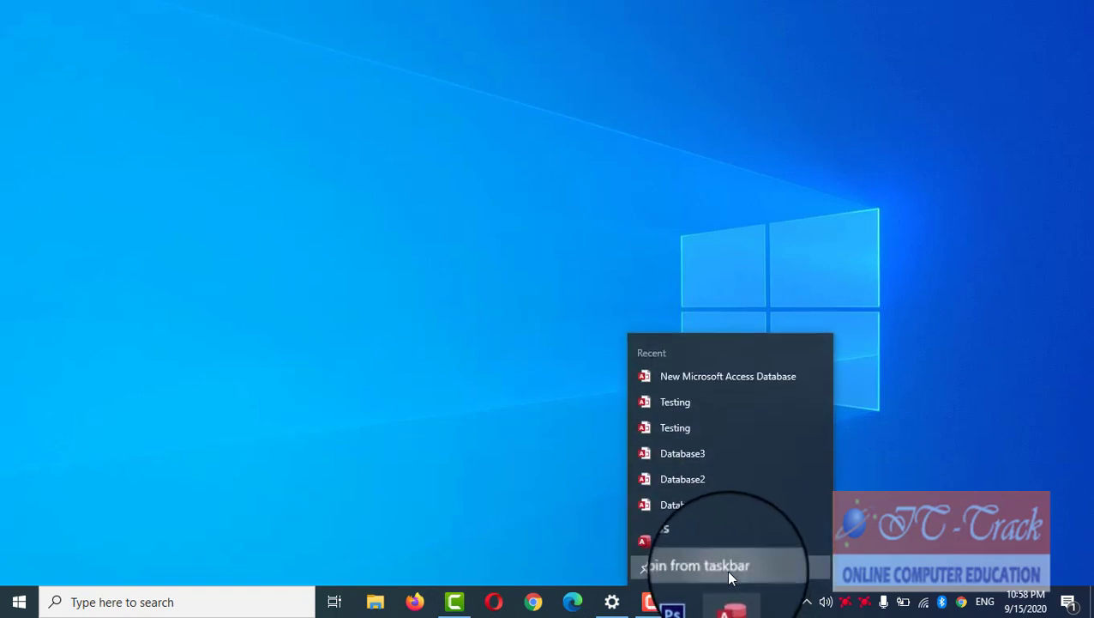
pyautogui.click(725, 570)
pyautogui.rightClick(702, 600)
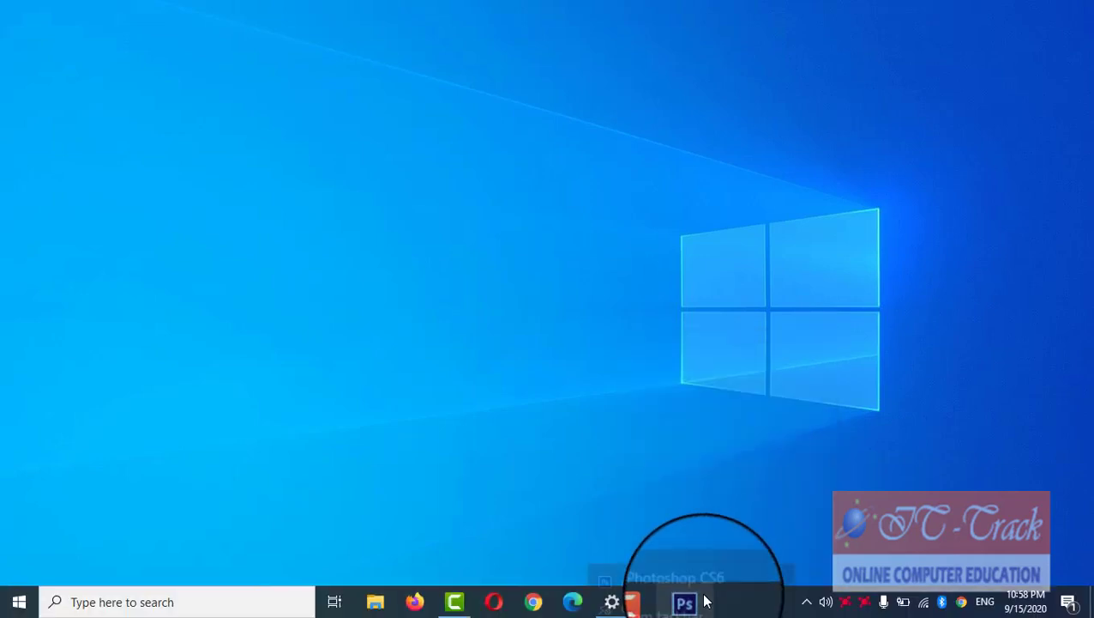
pyautogui.click(699, 568)
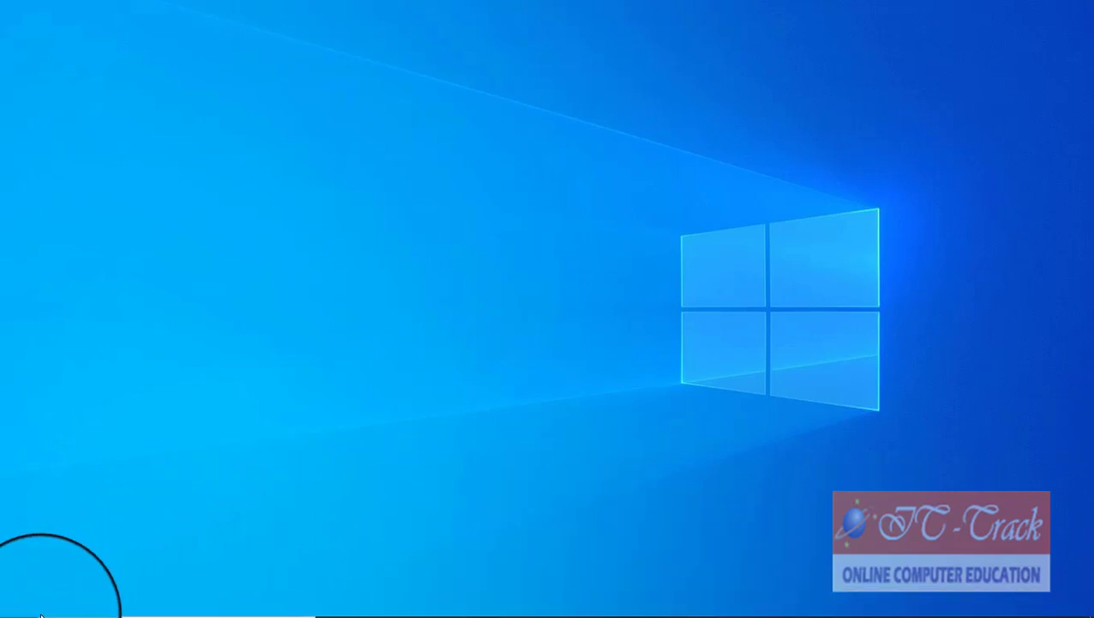
# Step: Remove the Photoshop and Access tiles from Start, then close the Start menu
pyautogui.click(17, 602)
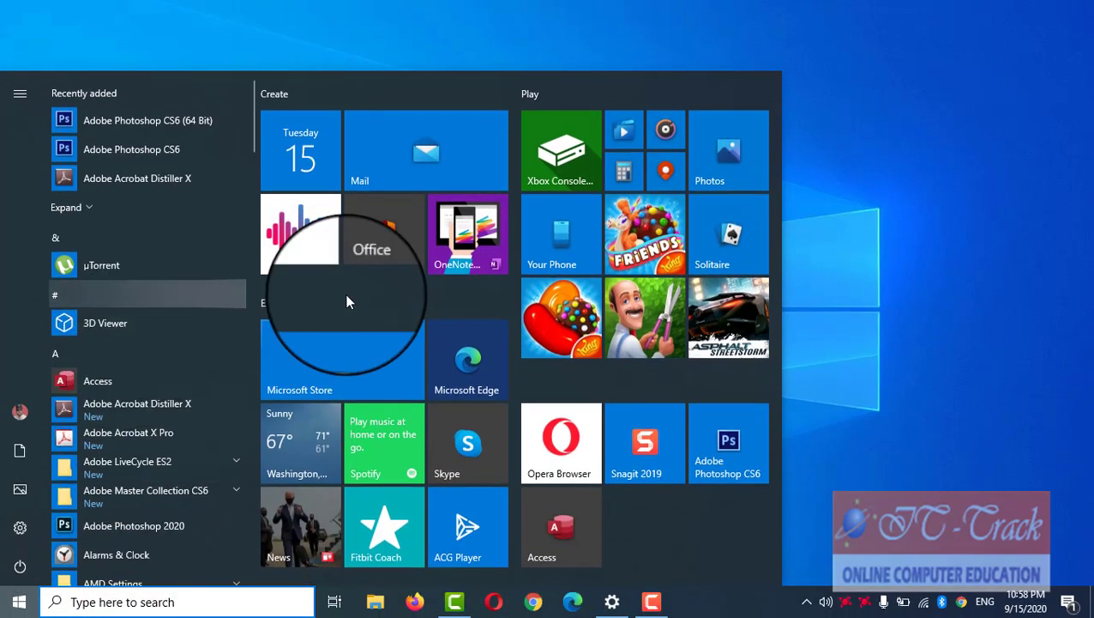
pyautogui.rightClick(718, 437)
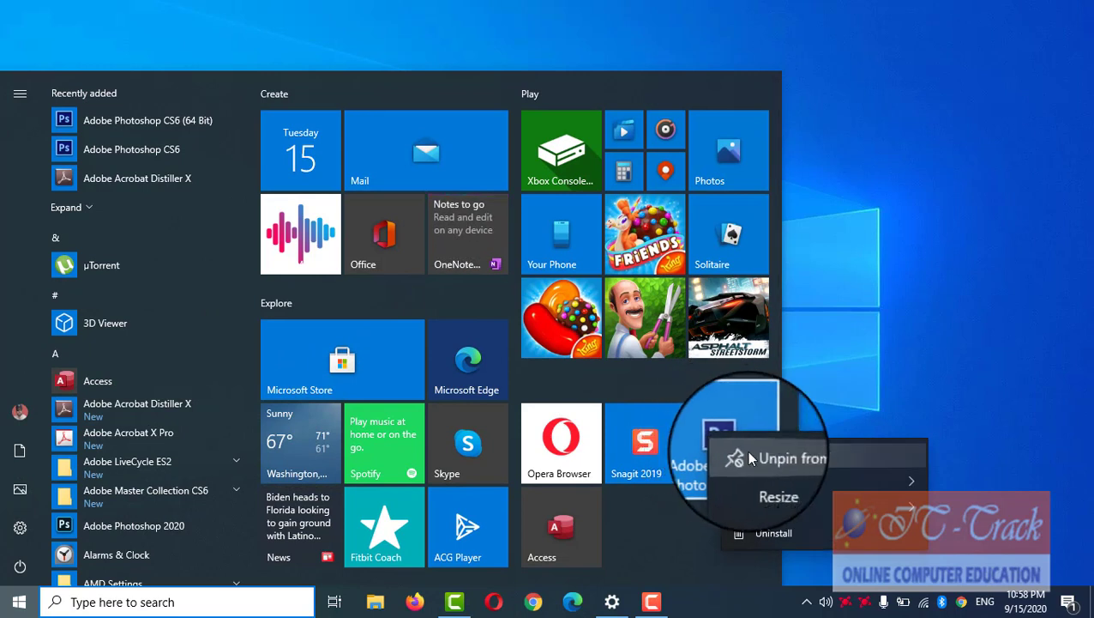
pyautogui.click(746, 449)
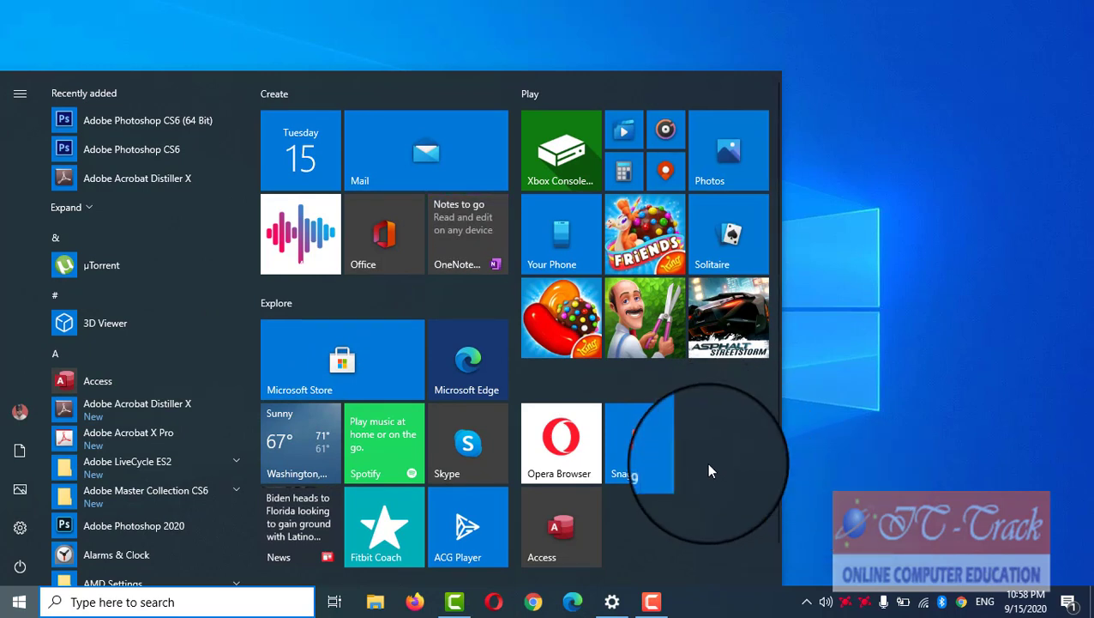
pyautogui.rightClick(564, 518)
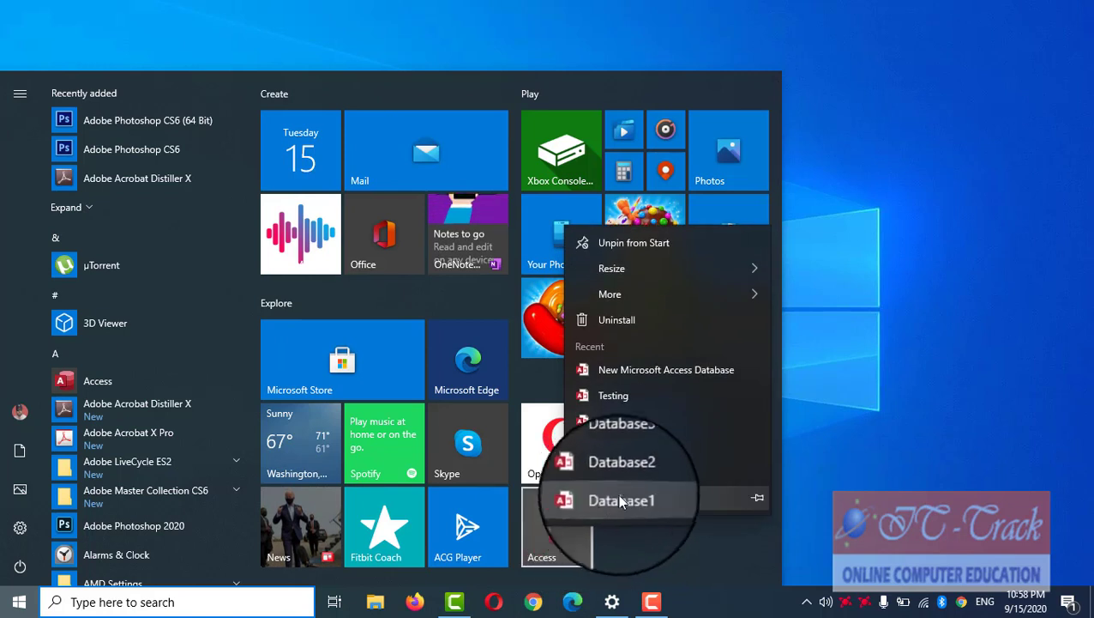
pyautogui.click(684, 239)
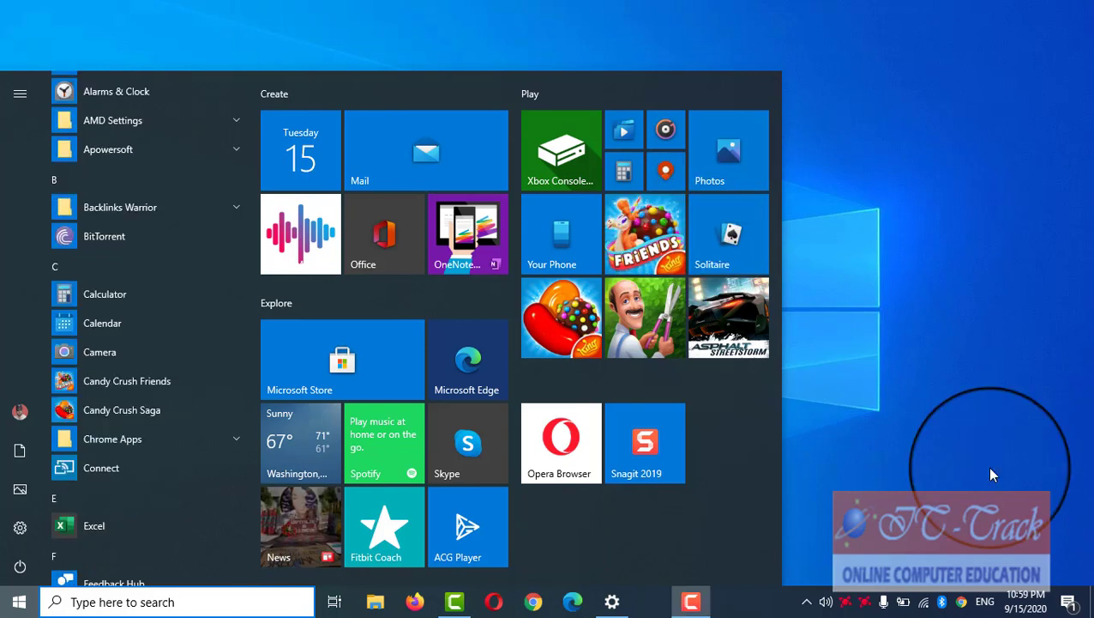
pyautogui.click(992, 474)
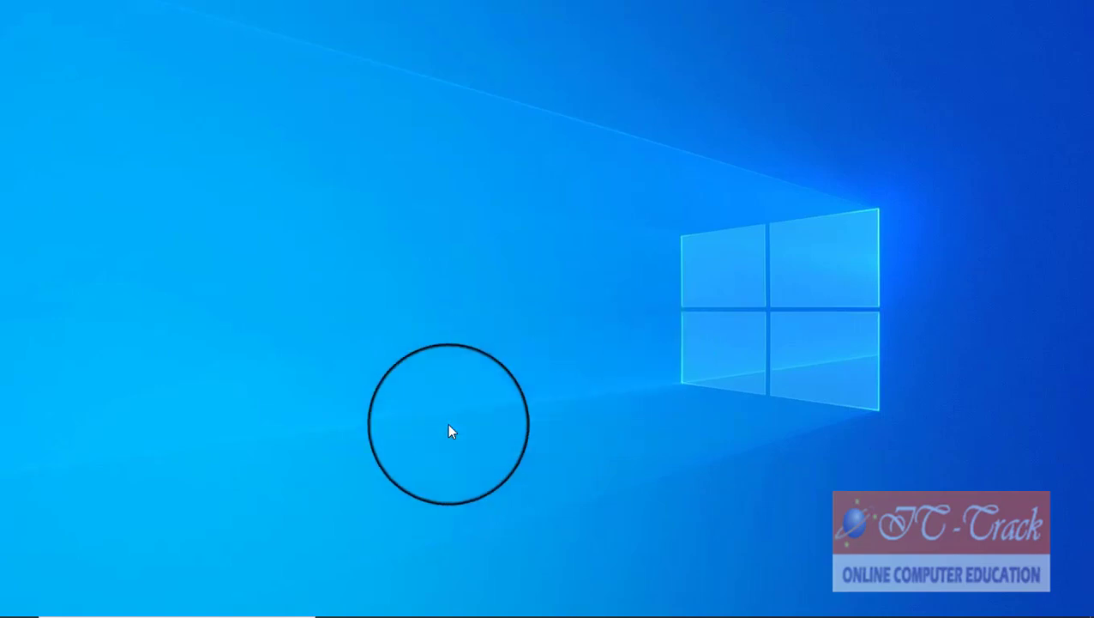
# Step: Launch Access, Alarms & Clock, Calculator and Calendar from the Start menu
pyautogui.moveTo(272, 598)
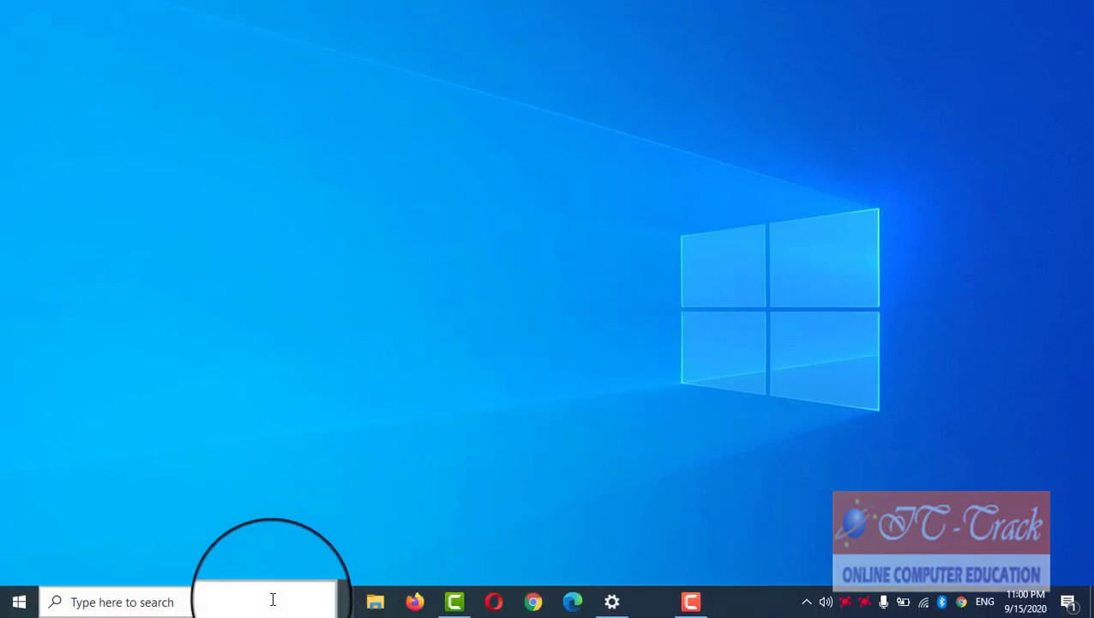
pyautogui.click(11, 609)
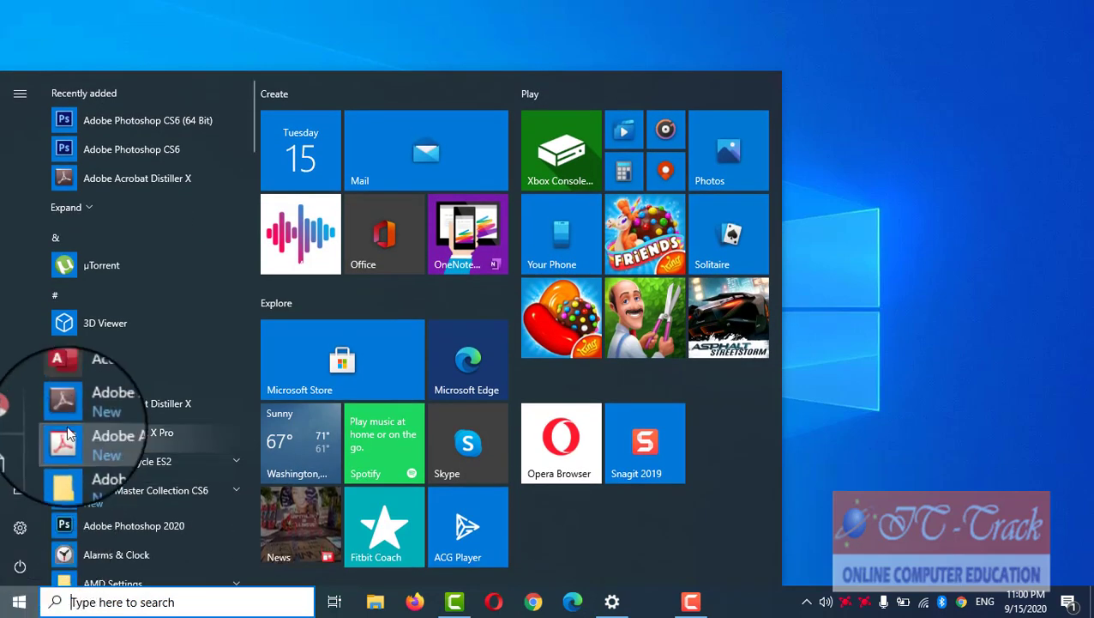
pyautogui.click(89, 383)
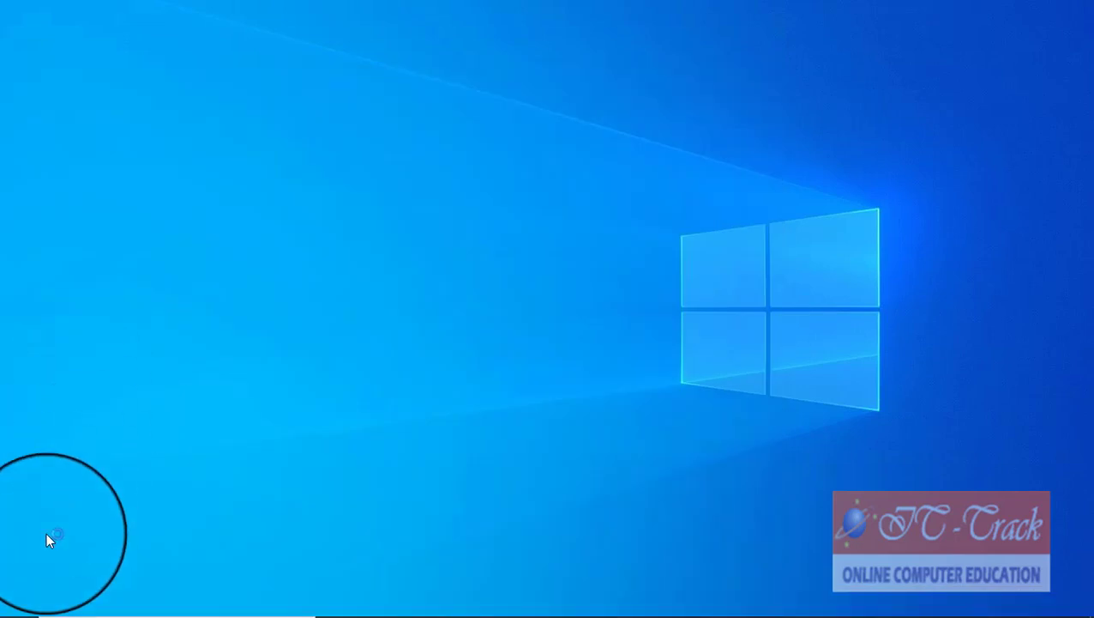
pyautogui.click(14, 604)
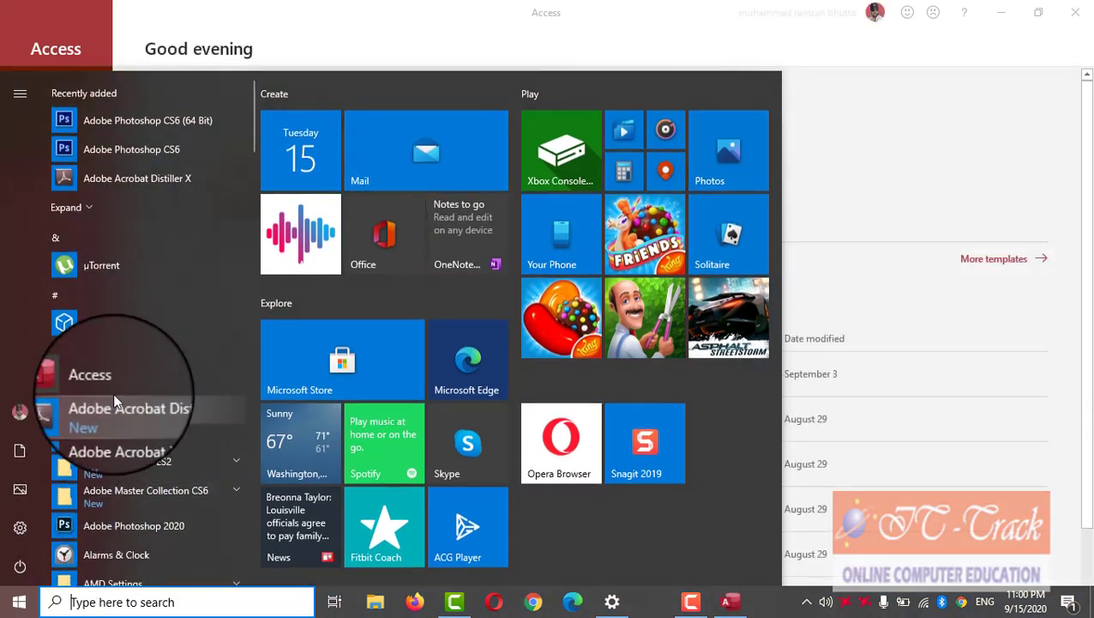
pyautogui.scroll(-3, 152, 408)
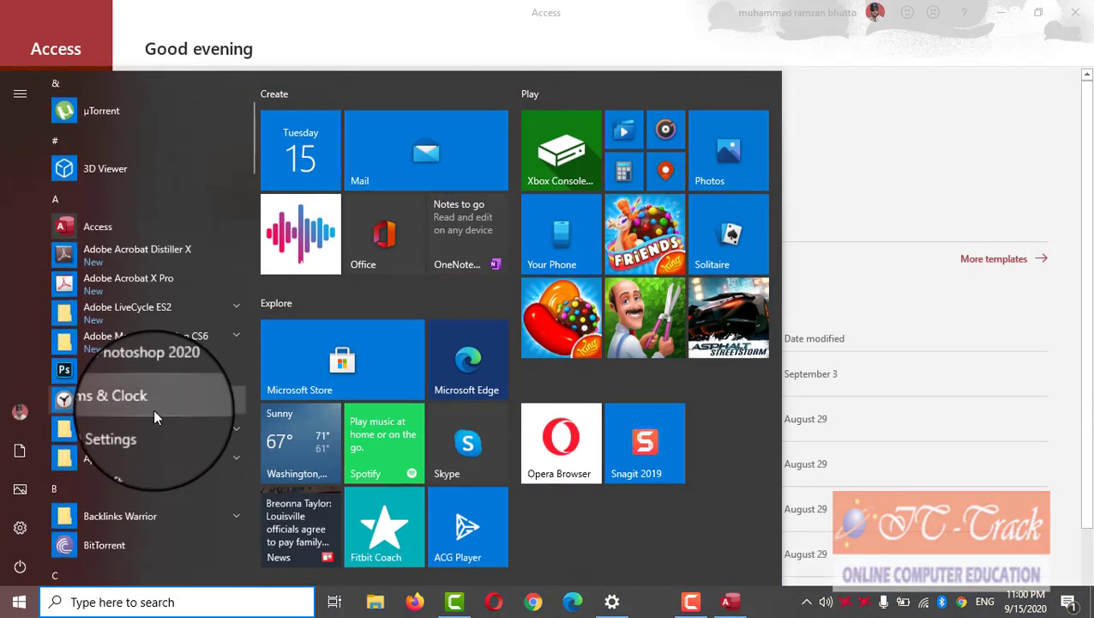
pyautogui.click(153, 409)
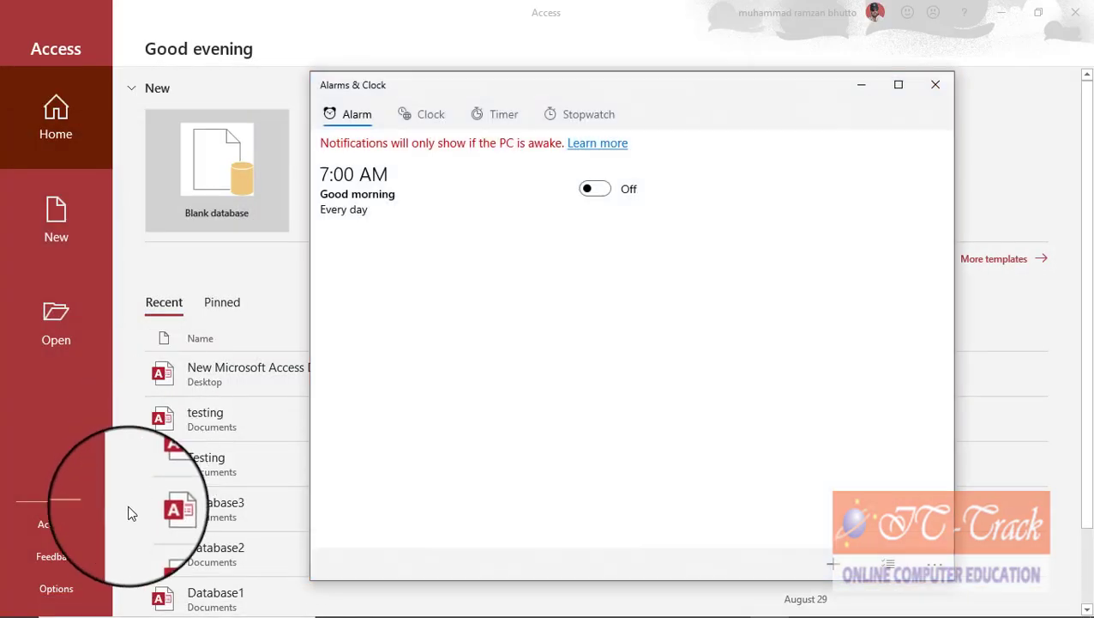
pyautogui.click(16, 604)
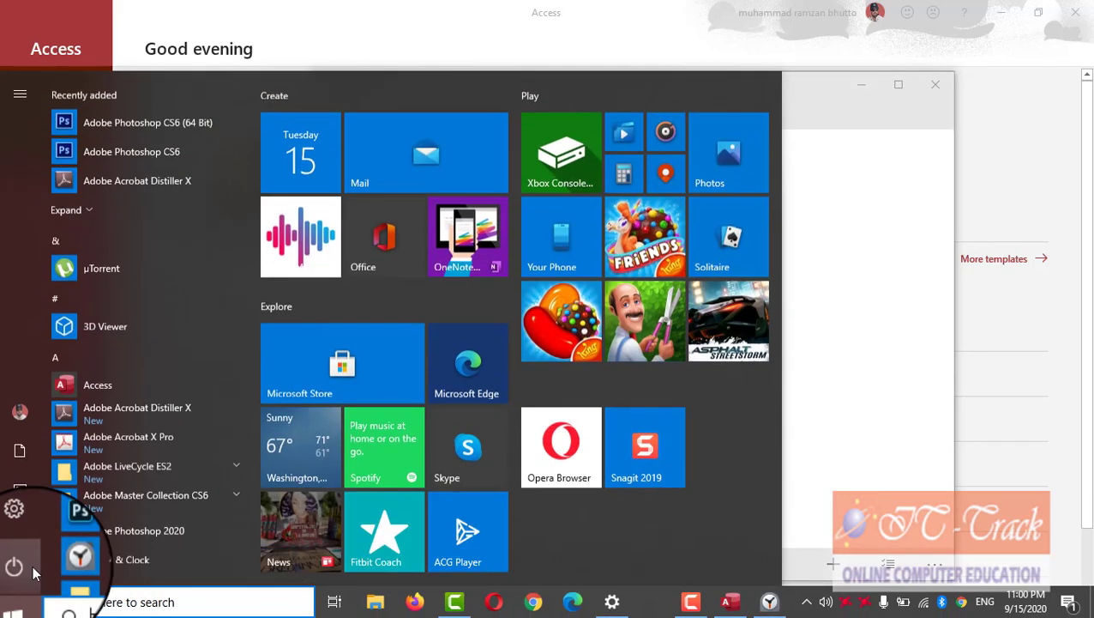
pyautogui.scroll(-8, 142, 366)
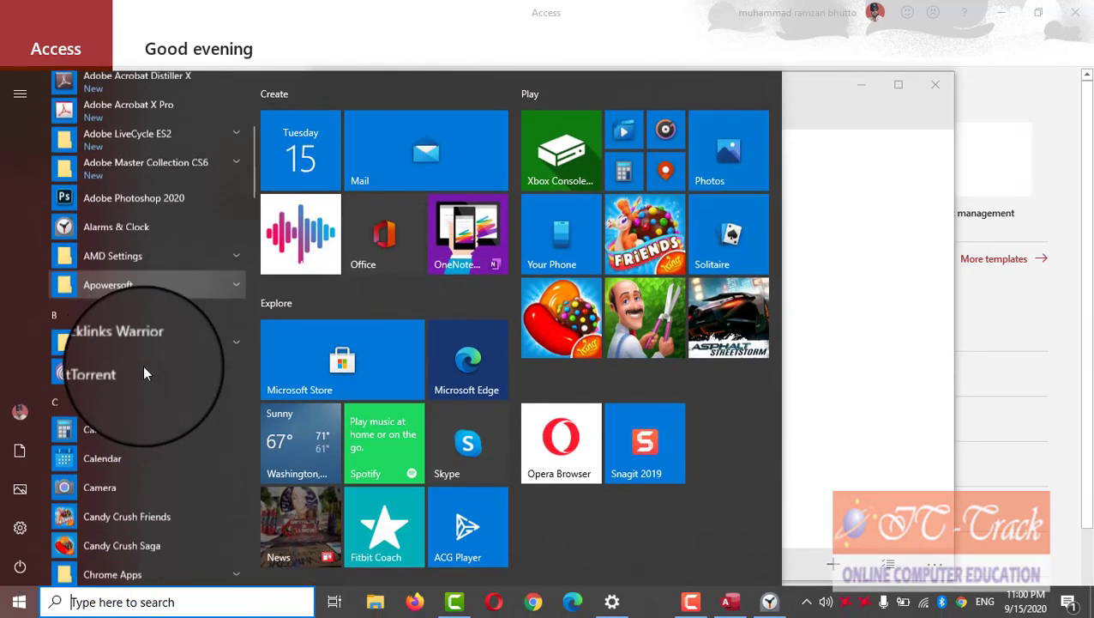
pyautogui.click(143, 366)
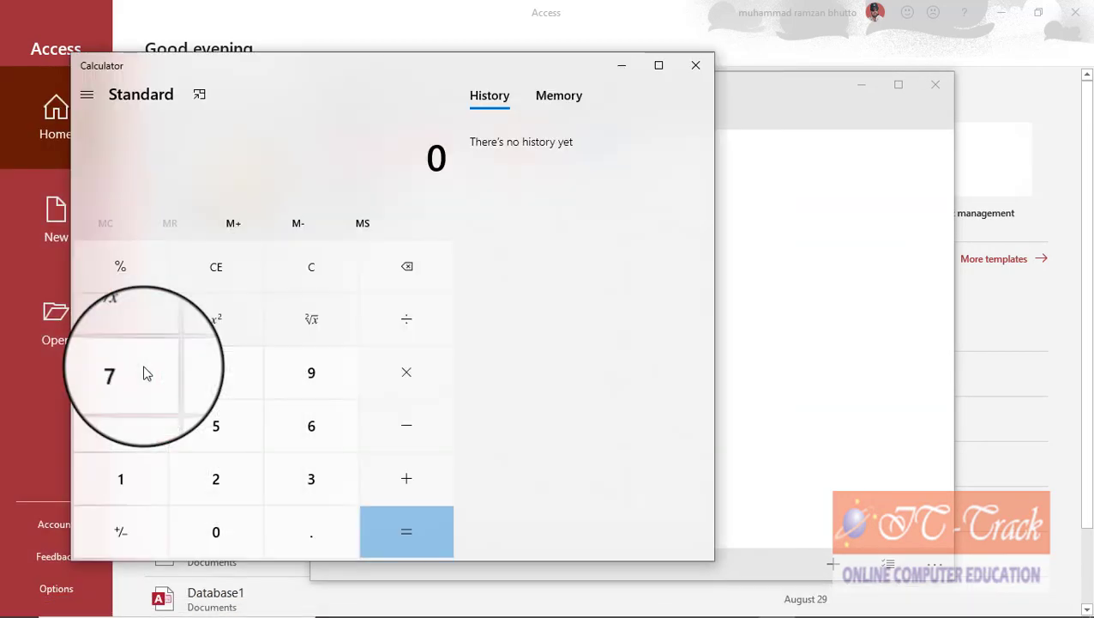
pyautogui.click(19, 602)
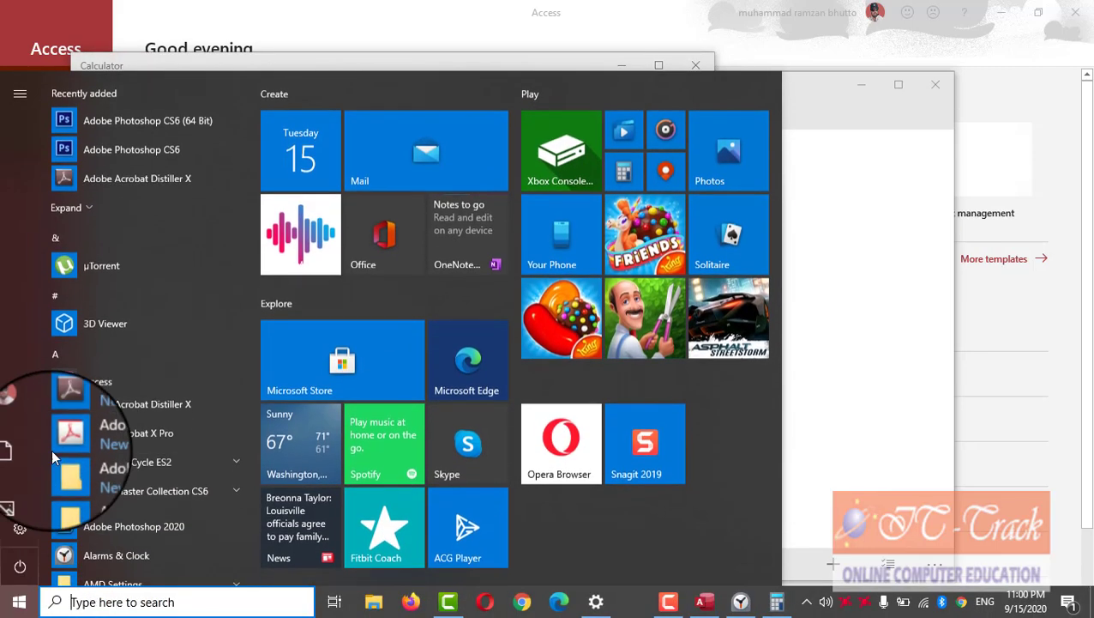
pyautogui.scroll(-8, 129, 394)
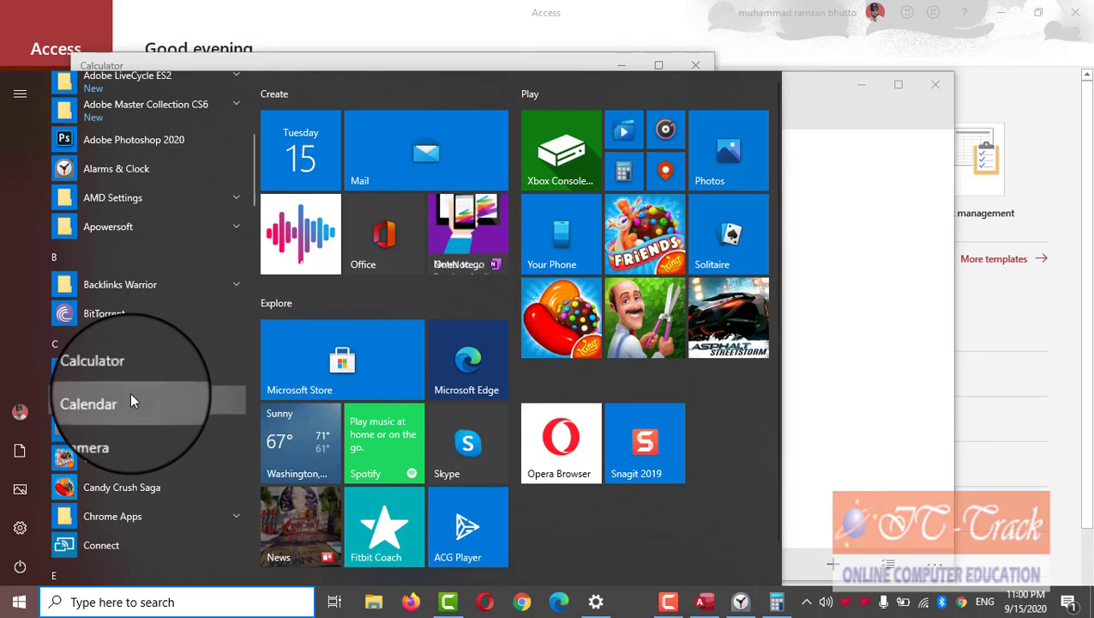
pyautogui.click(131, 401)
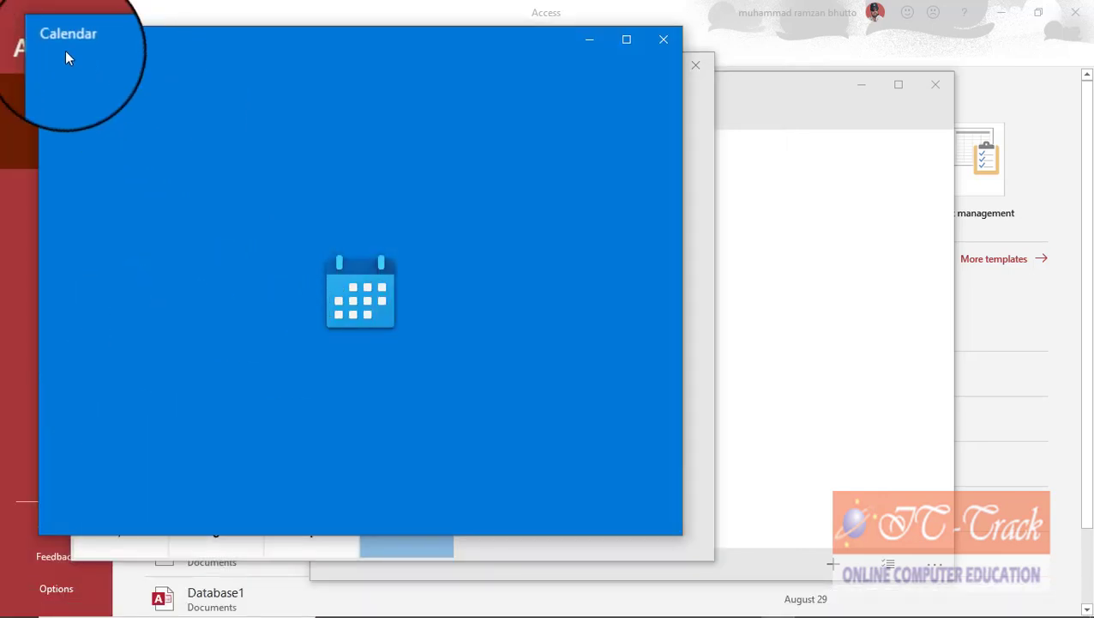
# Step: Minimize Calendar, Calculator and Alarms & Clock; create blank Database4 in Access and minimize it
pyautogui.click(590, 42)
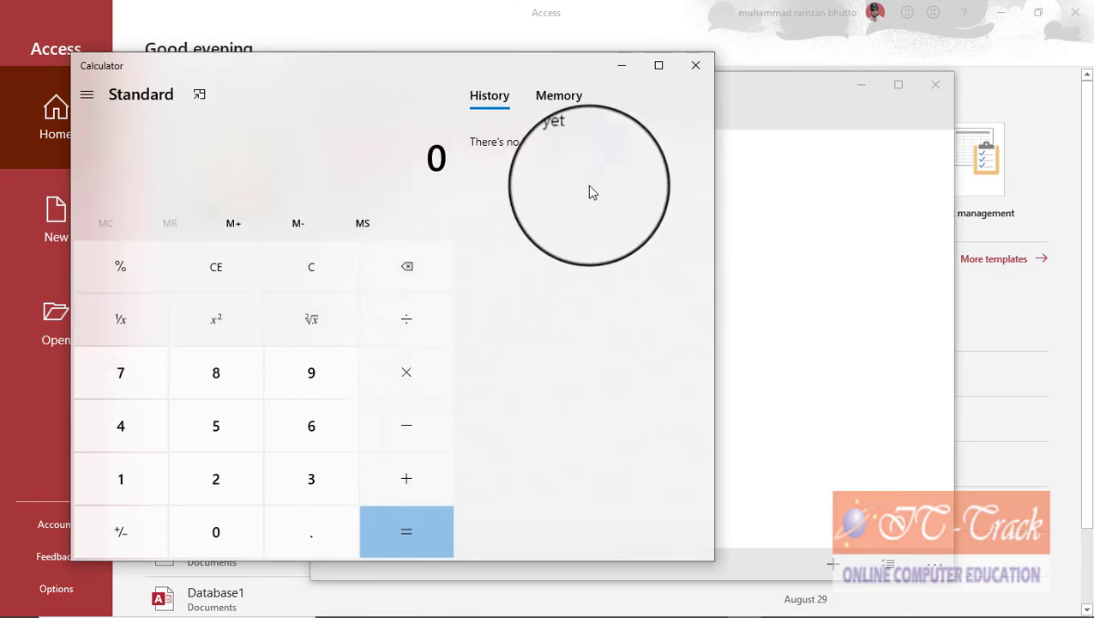
pyautogui.click(622, 66)
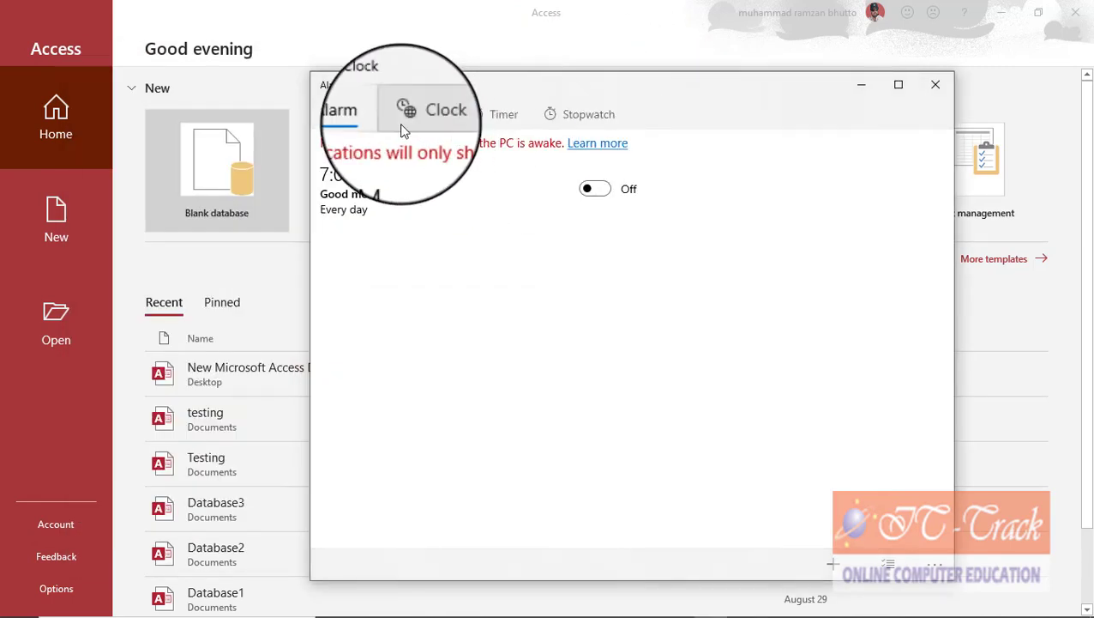
pyautogui.click(862, 89)
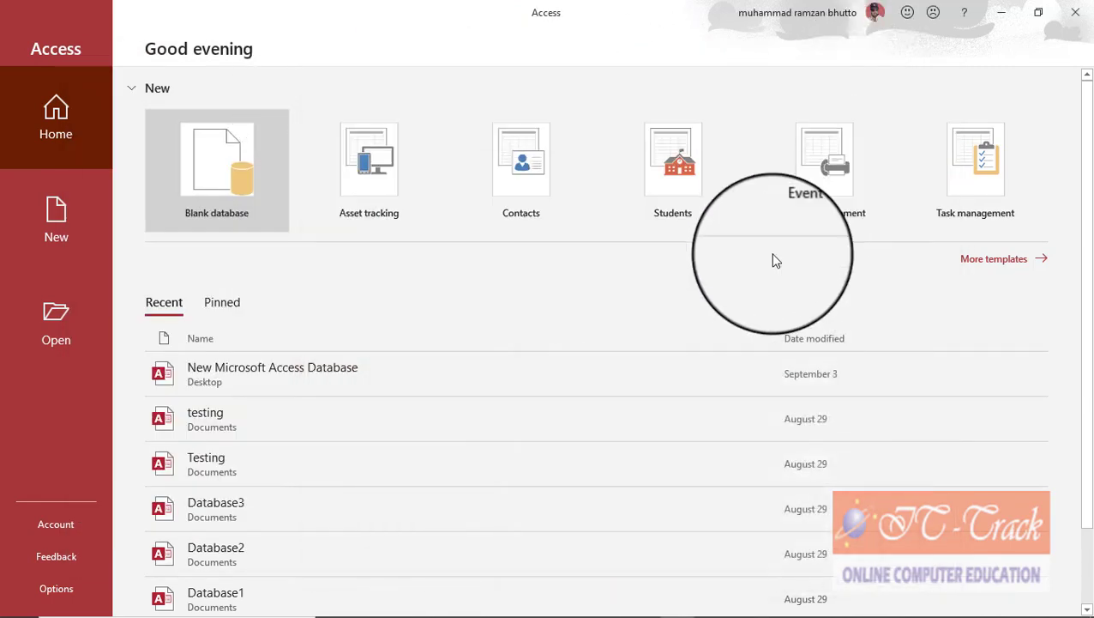
pyautogui.click(249, 157)
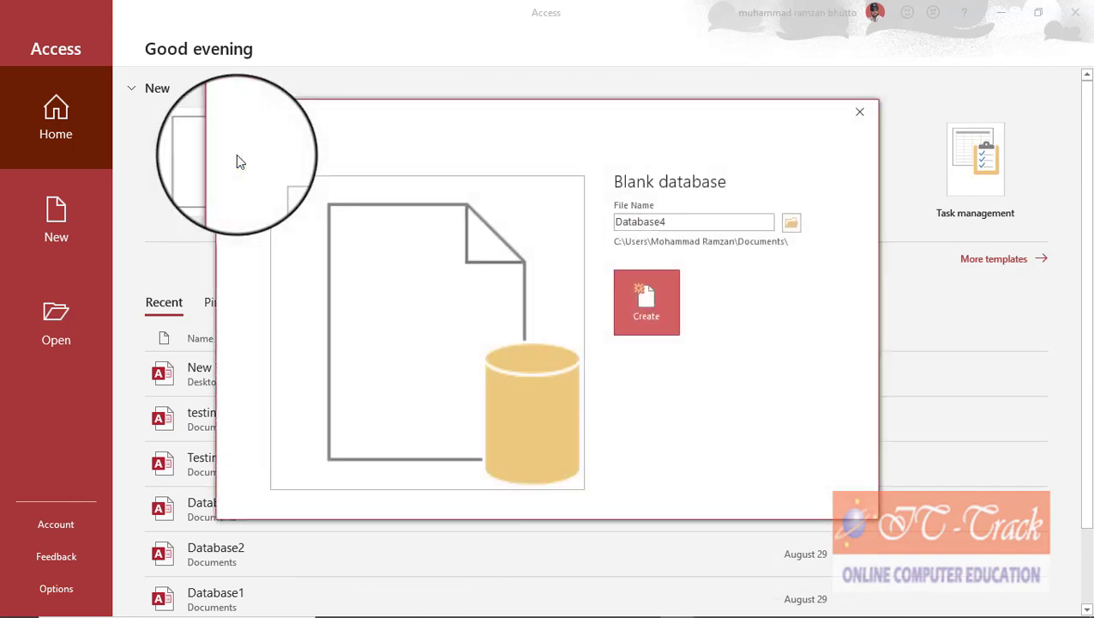
pyautogui.click(647, 316)
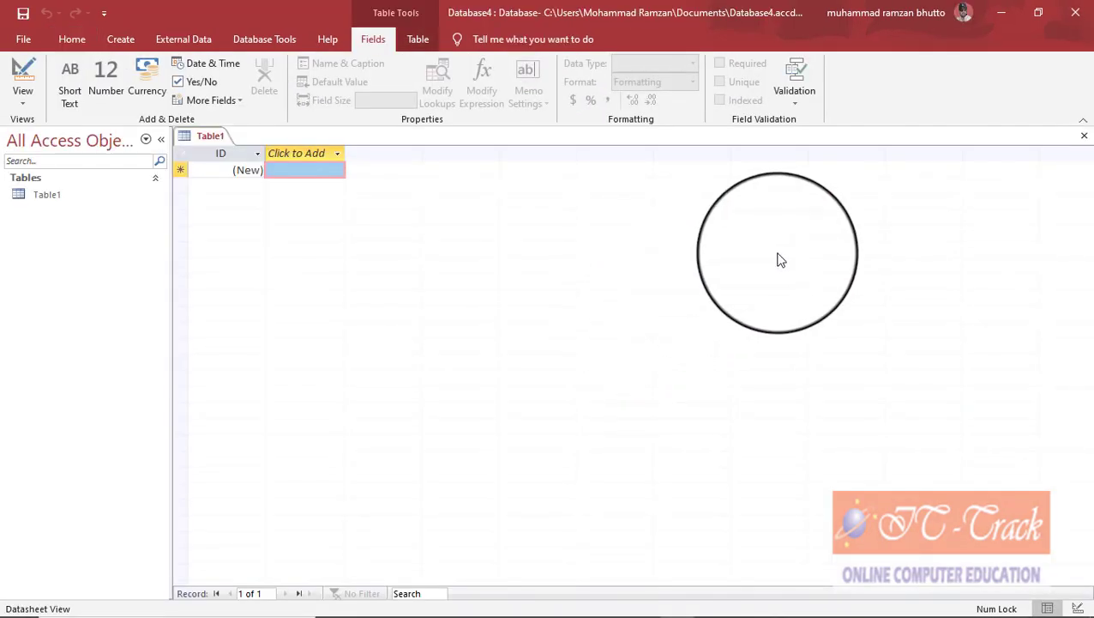
pyautogui.click(1001, 12)
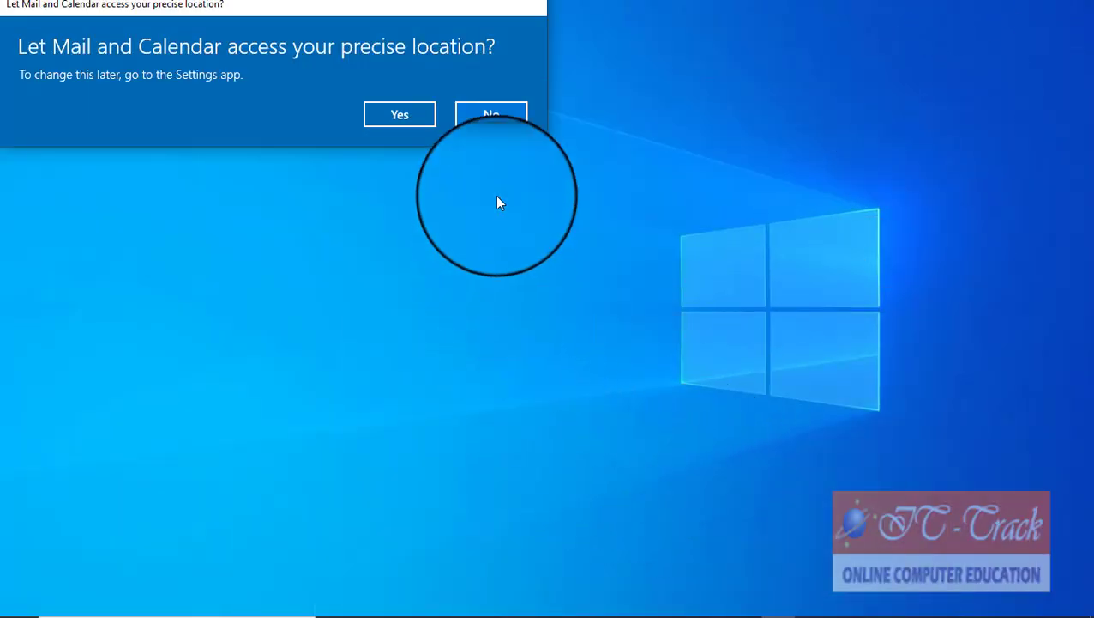
# Step: Decline Calendar's location access and bring Calculator back up from the taskbar
pyautogui.click(493, 118)
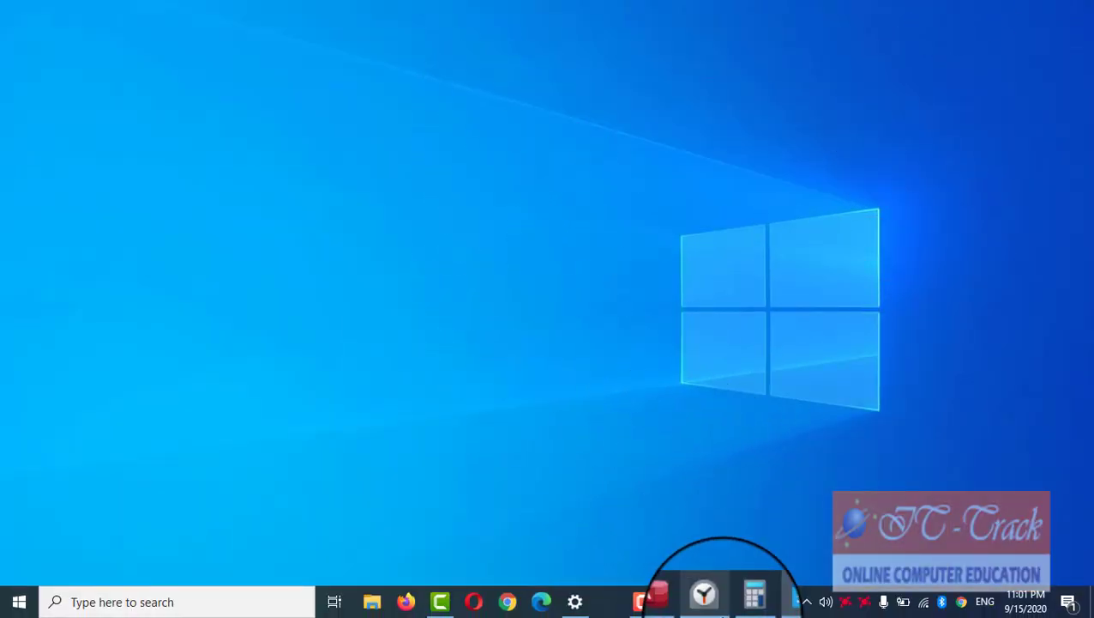
pyautogui.moveTo(713, 610)
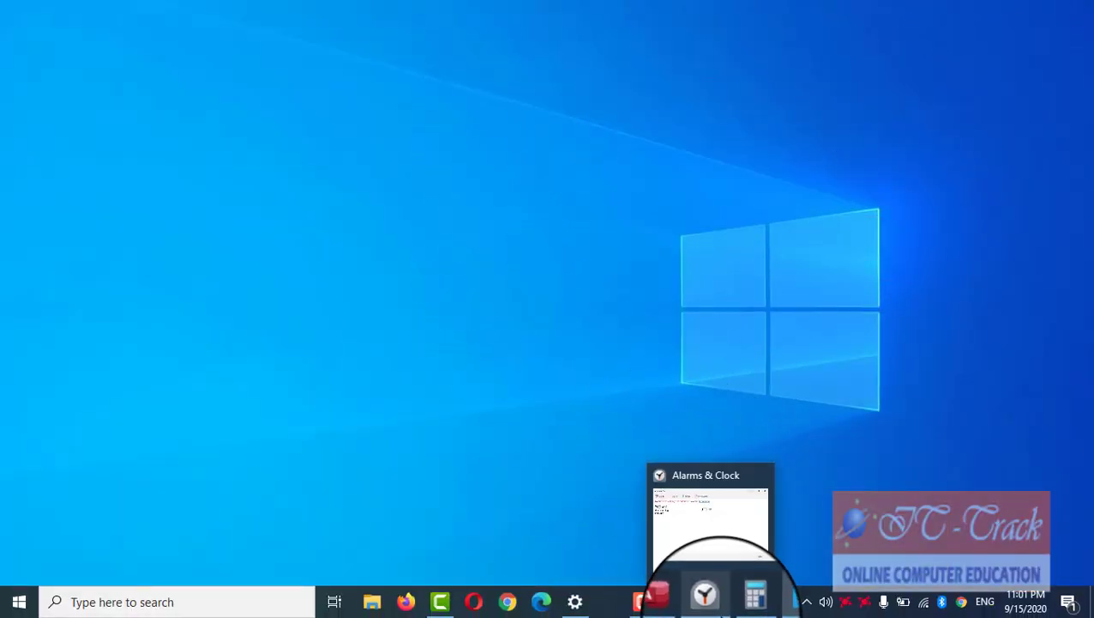
pyautogui.click(745, 605)
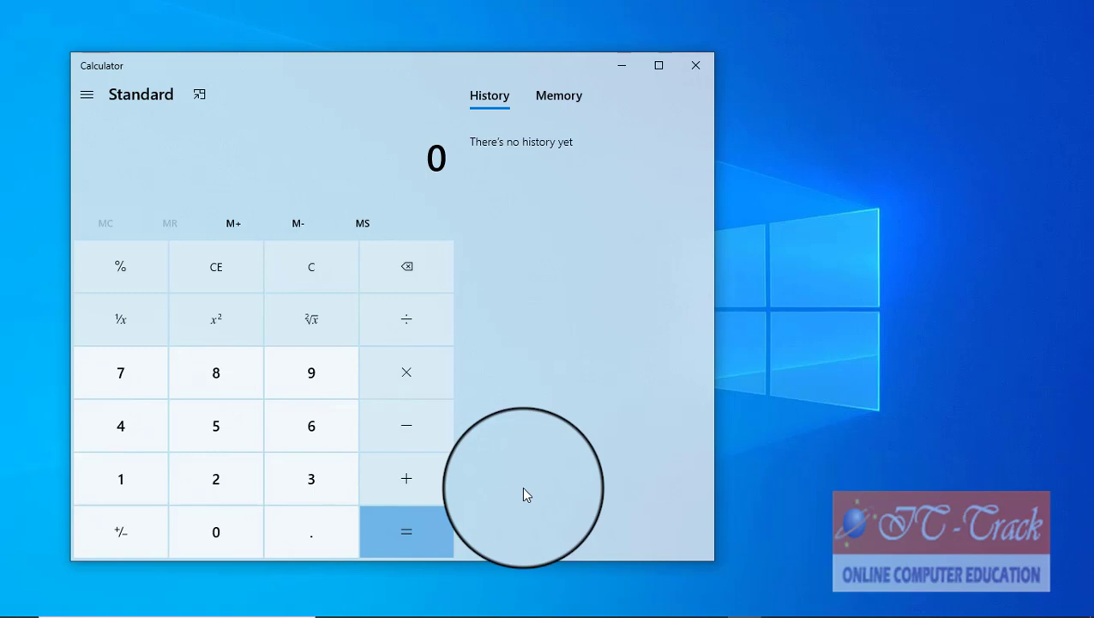
# Step: Alt+Tab to Calendar, start an event on September 22, then Alt+Tab toward Access
pyautogui.hotkey('alt', 'Tab')
pyautogui.hotkey('alt', 'Tab')
pyautogui.hotkey('alt', 'Tab')
pyautogui.hotkey('alt', 'Tab')
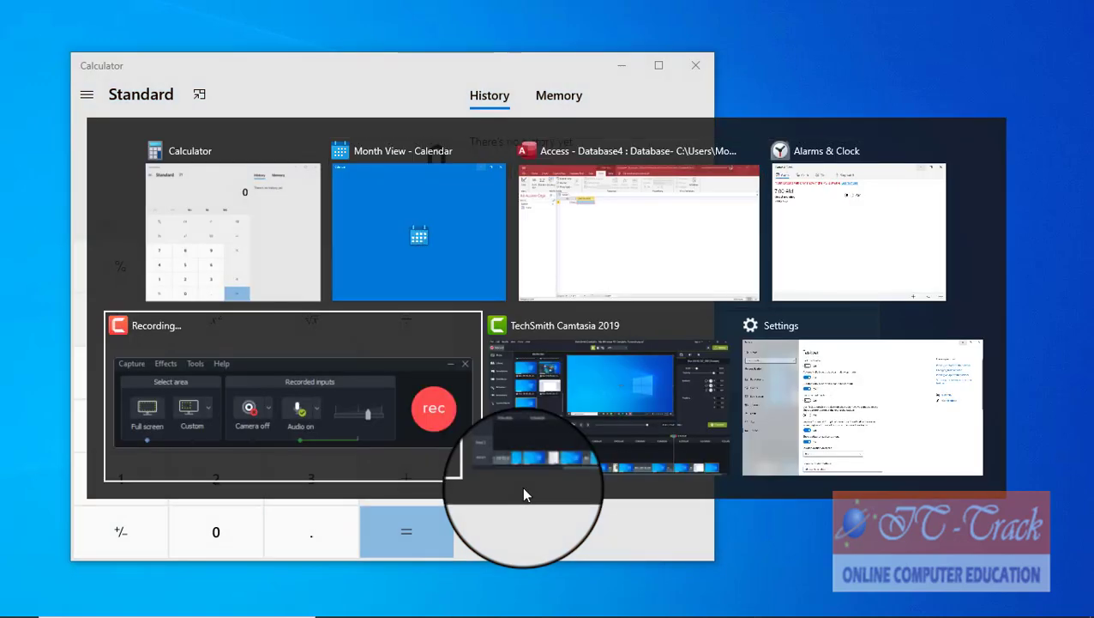
pyautogui.hotkey('alt', 'Tab')
pyautogui.hotkey('alt', 'Tab')
pyautogui.hotkey('alt', 'Tab')
pyautogui.hotkey('alt', 'Tab')
pyautogui.hotkey('alt', 'Tab')
pyautogui.hotkey('alt', 'Tab')
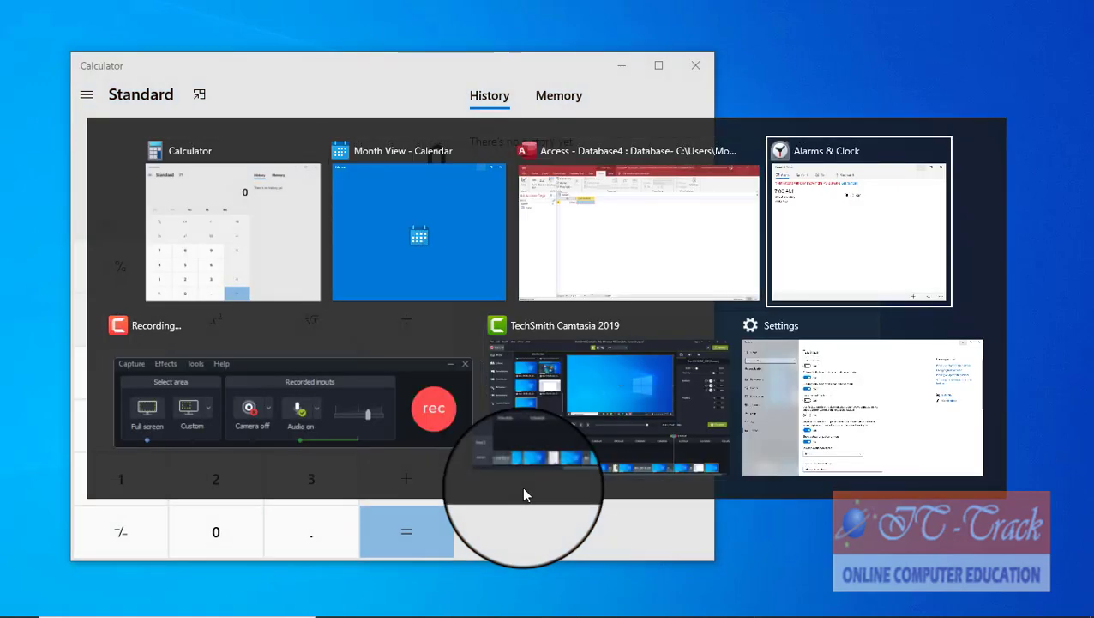
pyautogui.hotkey('alt', 'Tab')
pyautogui.hotkey('alt', 'Tab')
pyautogui.hotkey('alt', 'Tab')
pyautogui.hotkey('alt', 'Tab')
pyautogui.hotkey('alt', 'Tab')
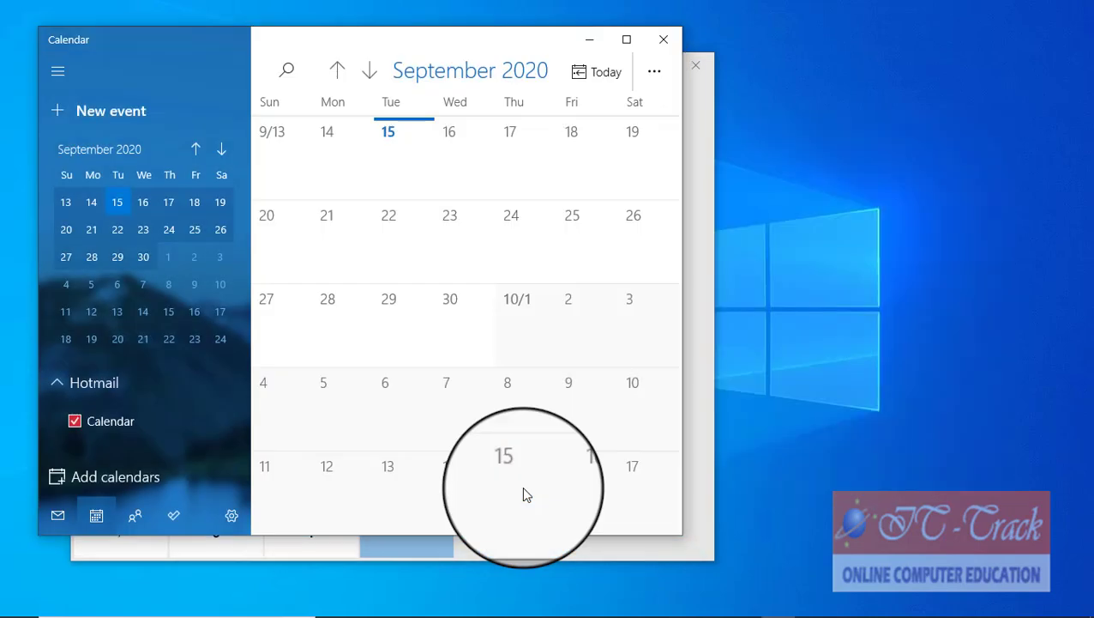
pyautogui.click(388, 217)
pyautogui.hotkey('alt', 'Tab')
pyautogui.hotkey('alt', 'Tab')
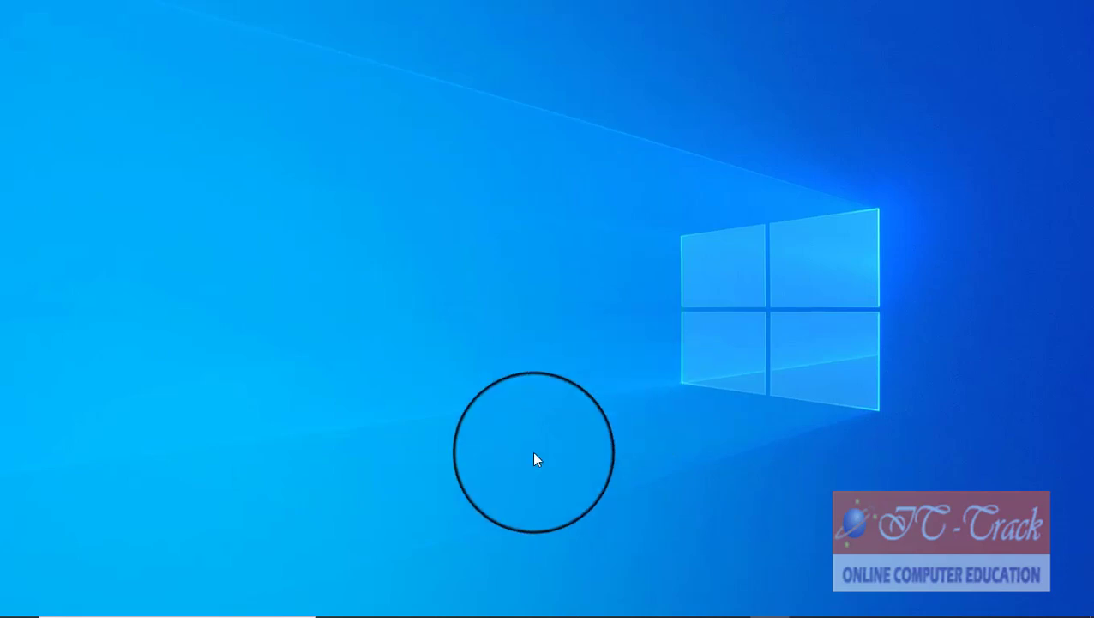
pyautogui.moveTo(498, 611)
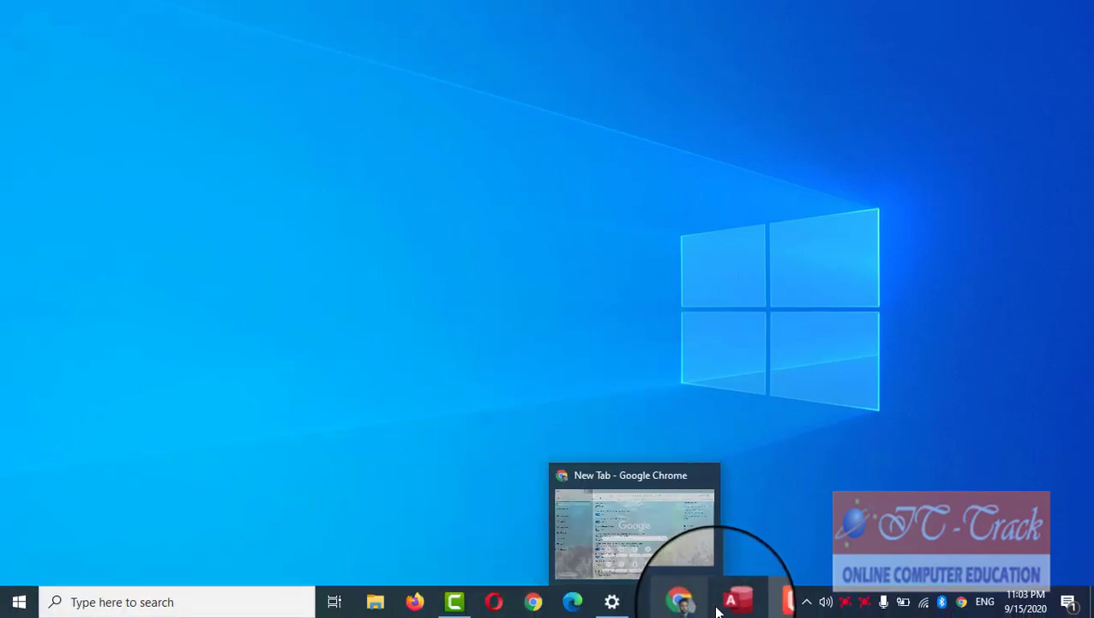
pyautogui.moveTo(691, 605)
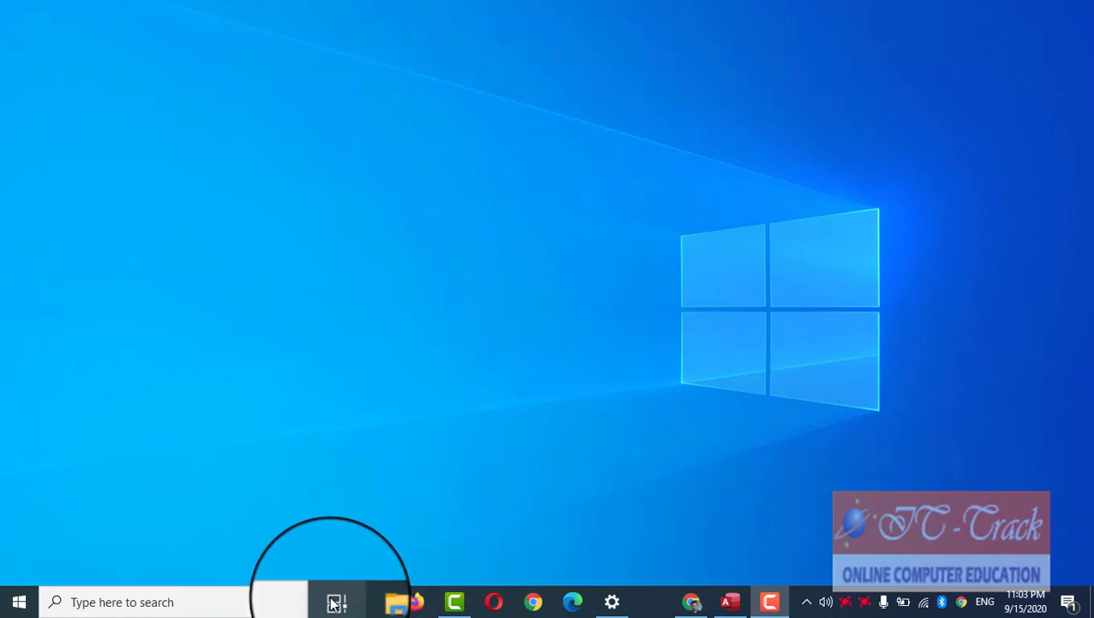
pyautogui.click(334, 603)
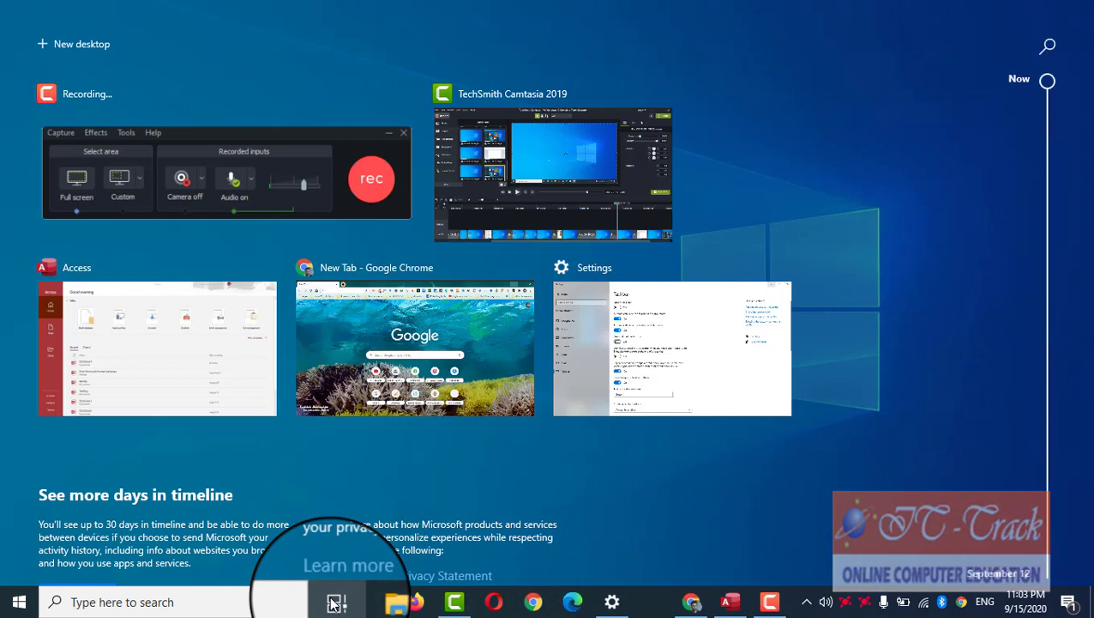
pyautogui.click(337, 332)
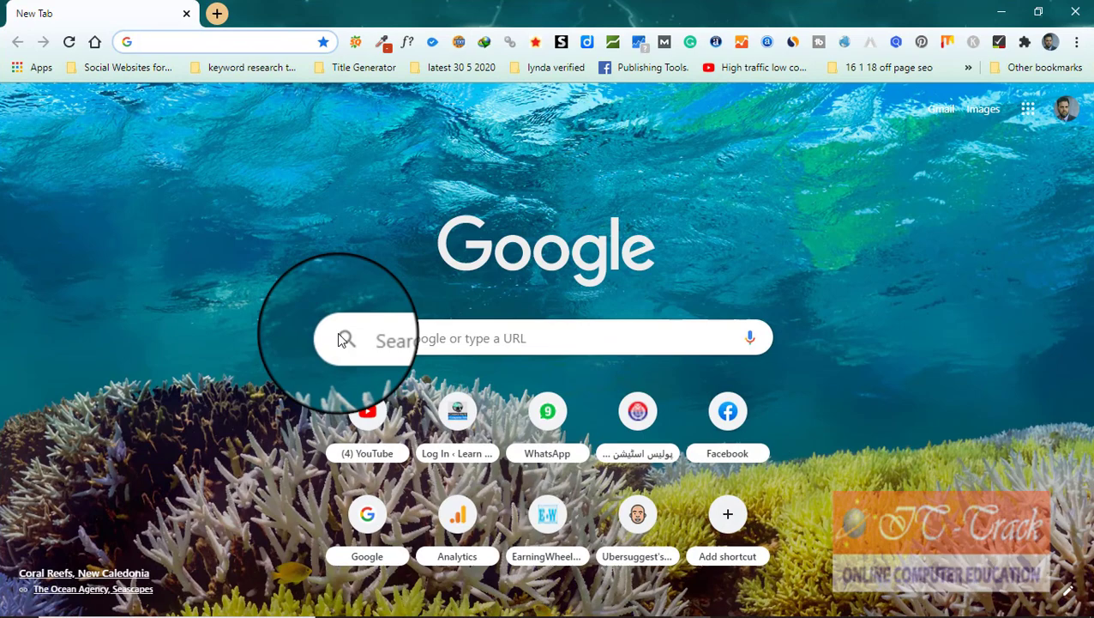
pyautogui.click(1001, 12)
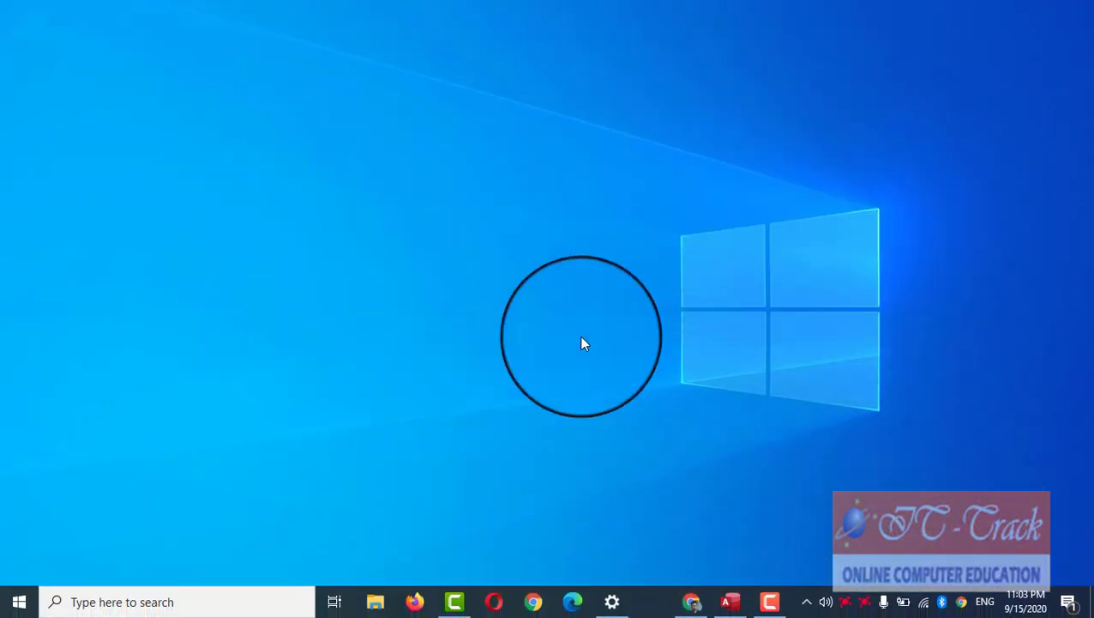
pyautogui.click(336, 602)
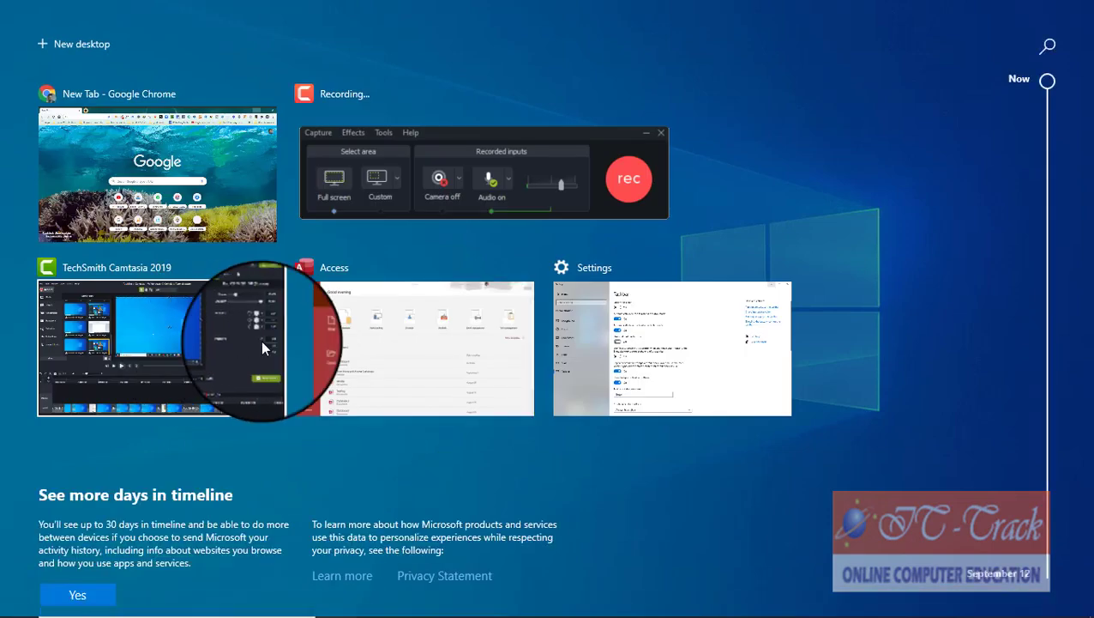
pyautogui.click(637, 347)
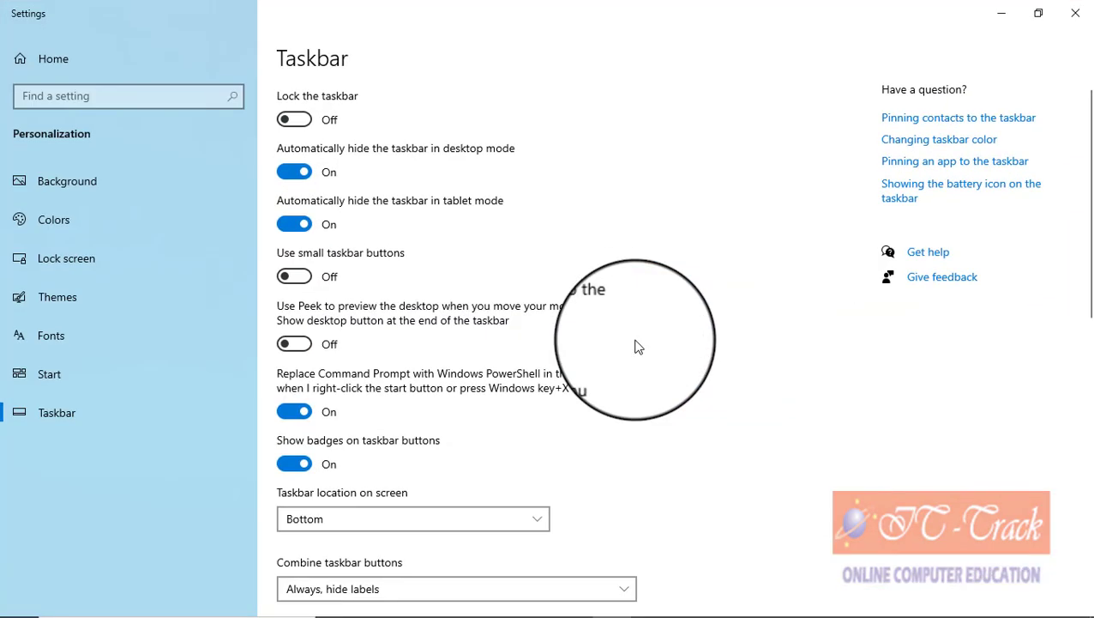
pyautogui.click(1002, 16)
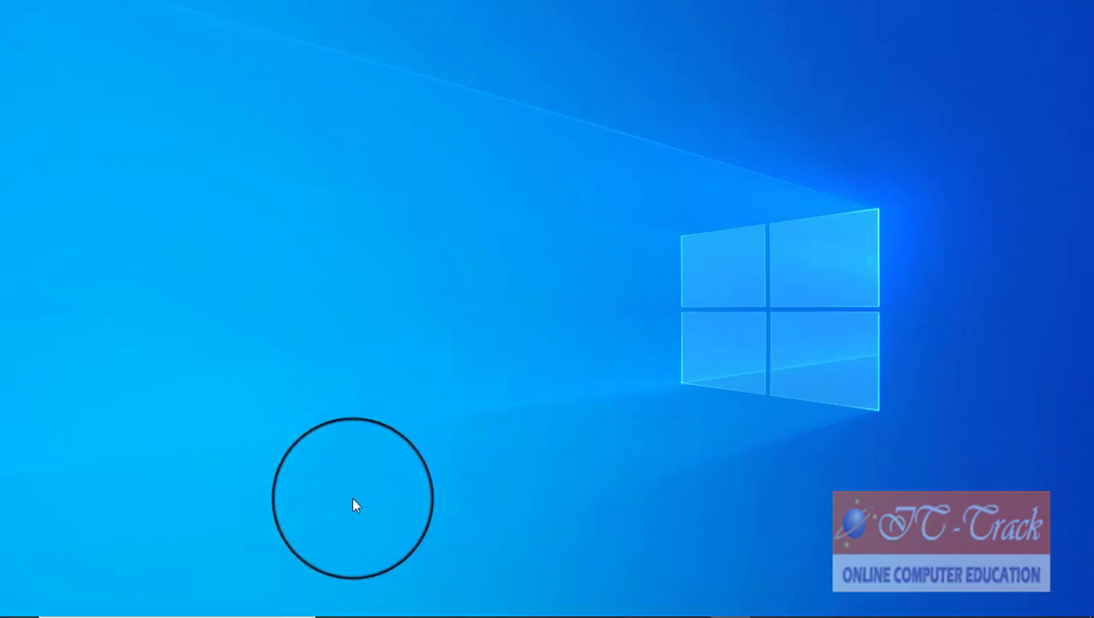
# Step: Find and open the Tablet mode settings page through Windows search
pyautogui.moveTo(360, 614)
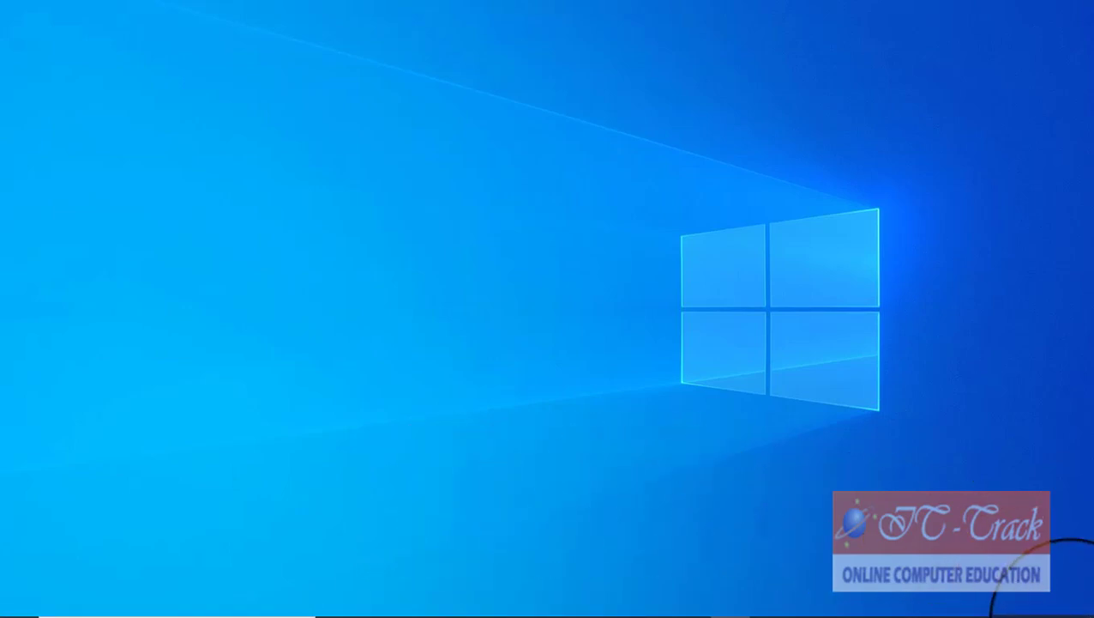
pyautogui.click(1070, 601)
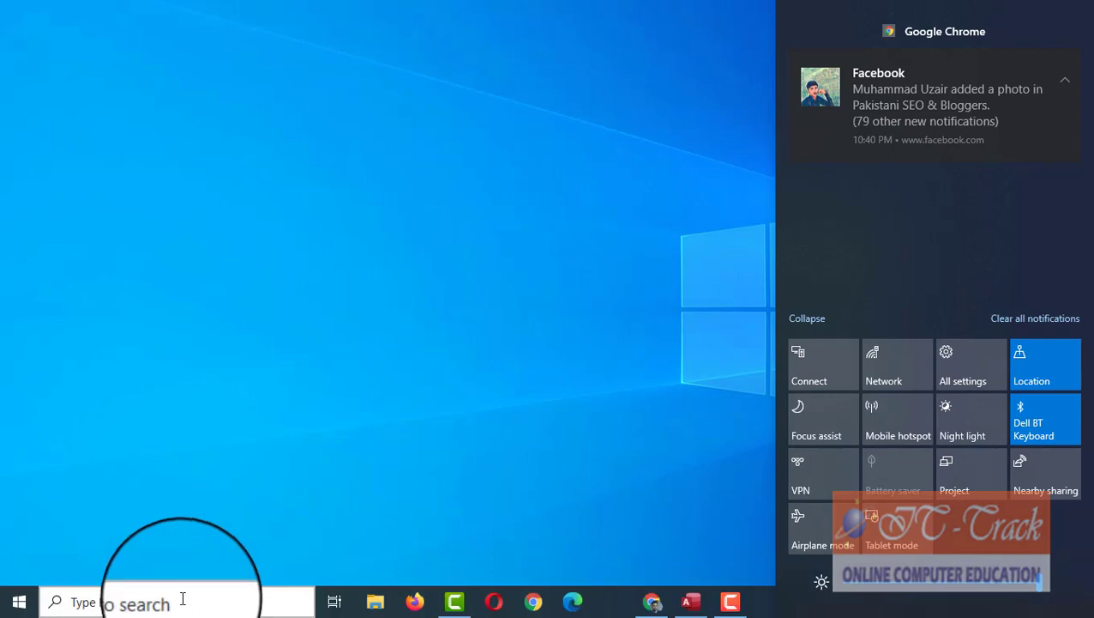
pyautogui.click(183, 598)
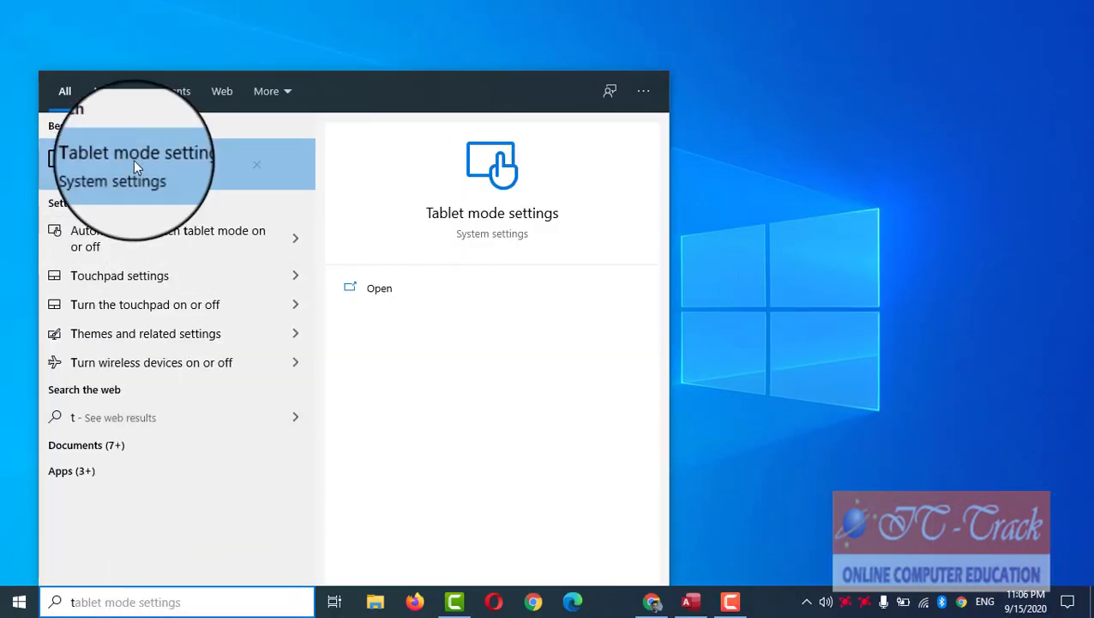
pyautogui.click(133, 162)
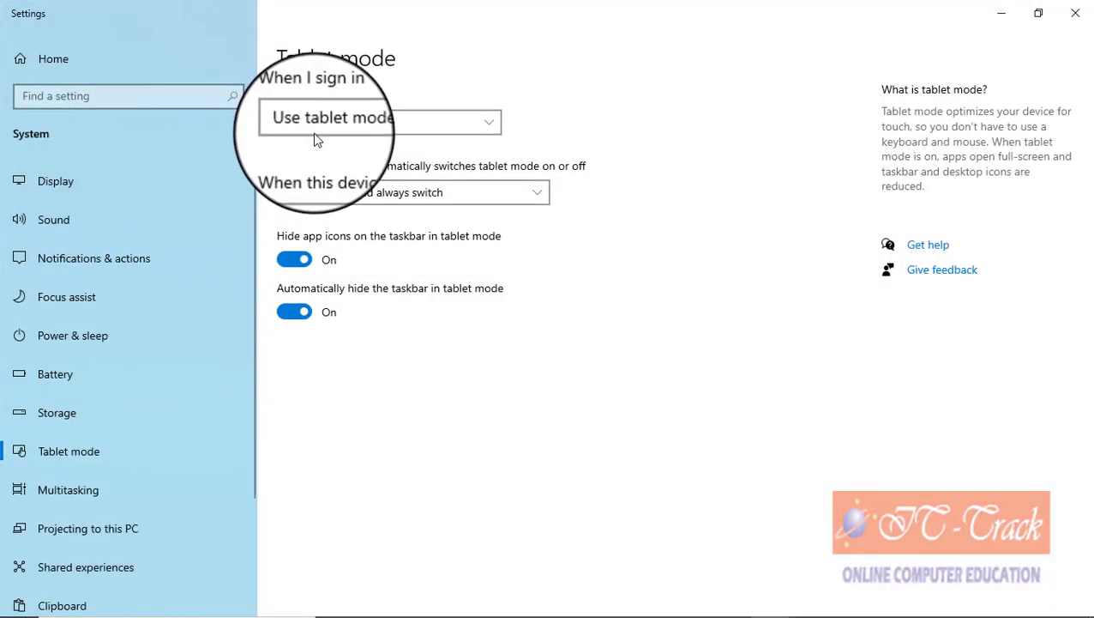
# Step: Set 'When I sign in' to use tablet mode, then close Settings
pyautogui.click(316, 127)
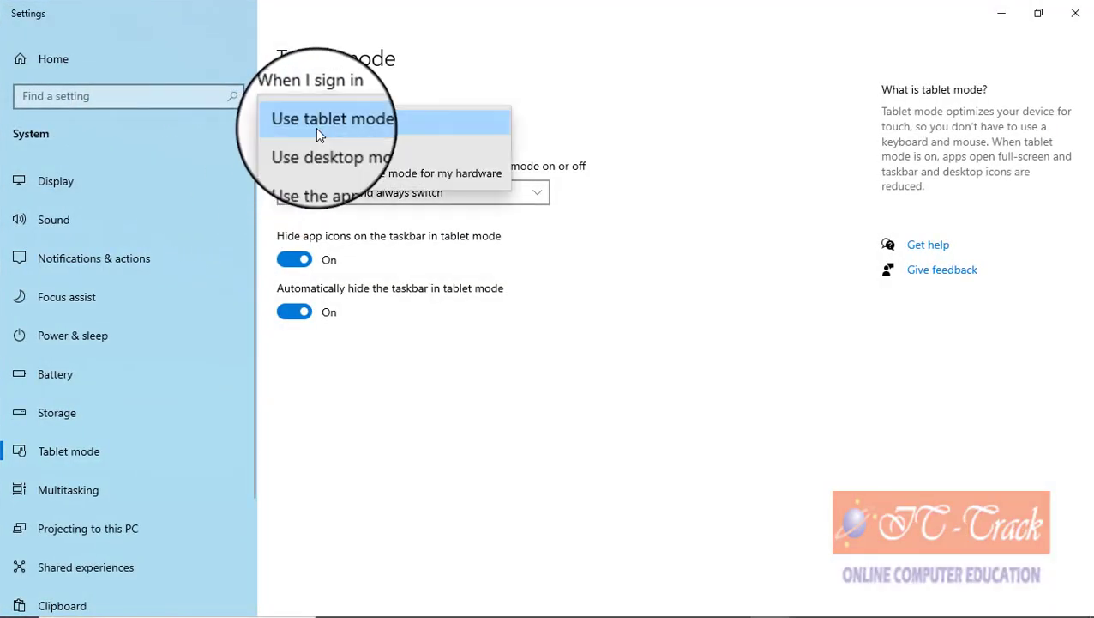
pyautogui.click(323, 150)
pyautogui.click(326, 122)
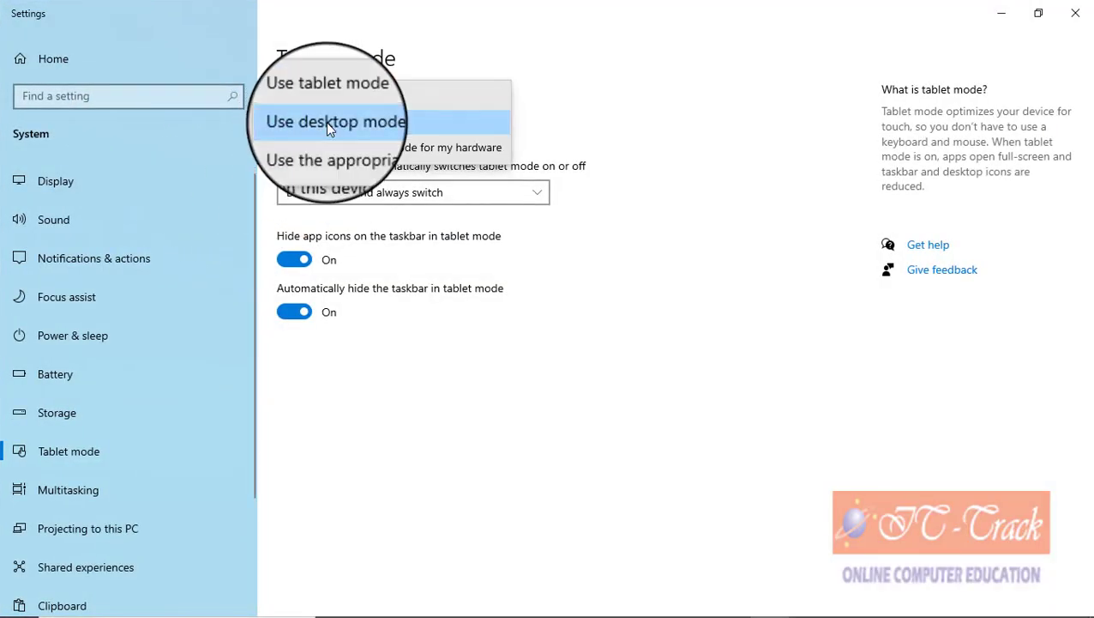
pyautogui.click(335, 104)
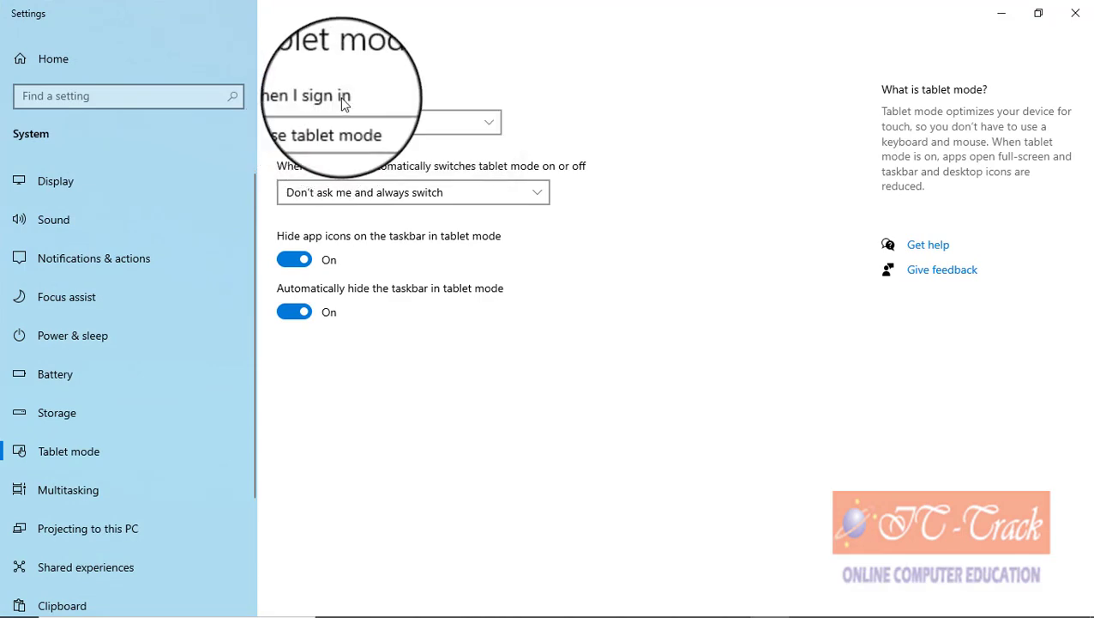
pyautogui.click(1075, 13)
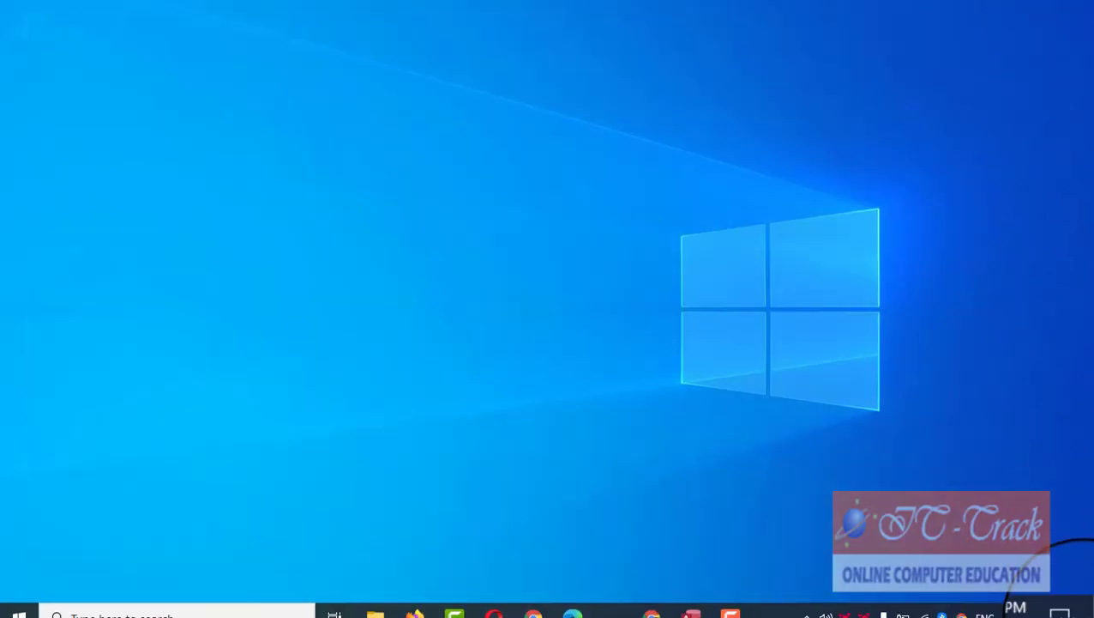
# Step: Turn tablet mode on from the quick actions panel
pyautogui.click(1067, 602)
pyautogui.click(909, 546)
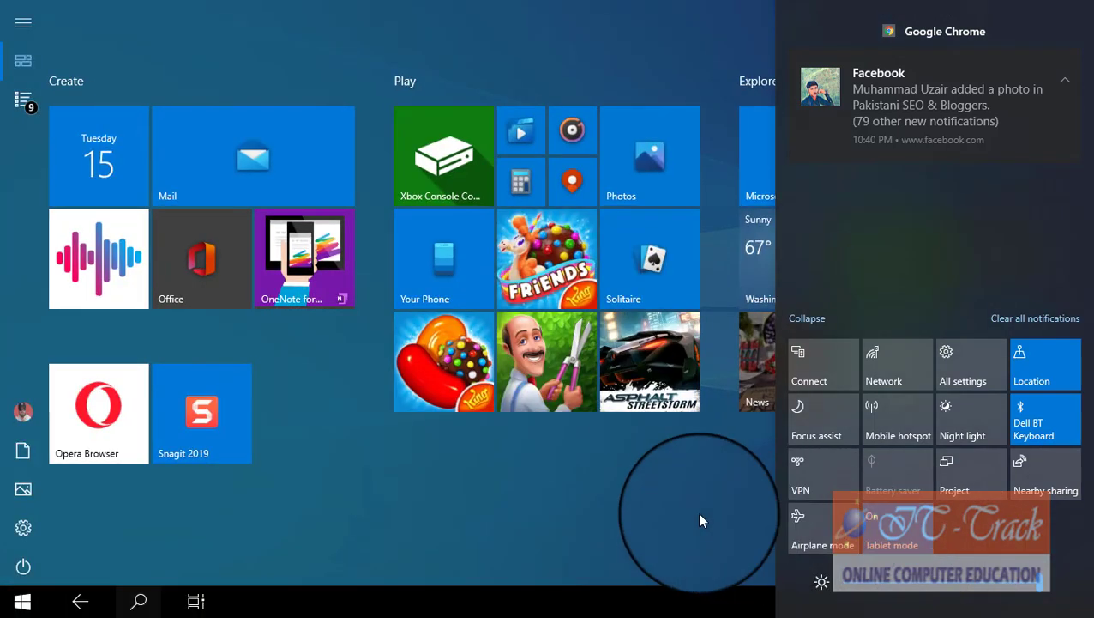
pyautogui.click(675, 518)
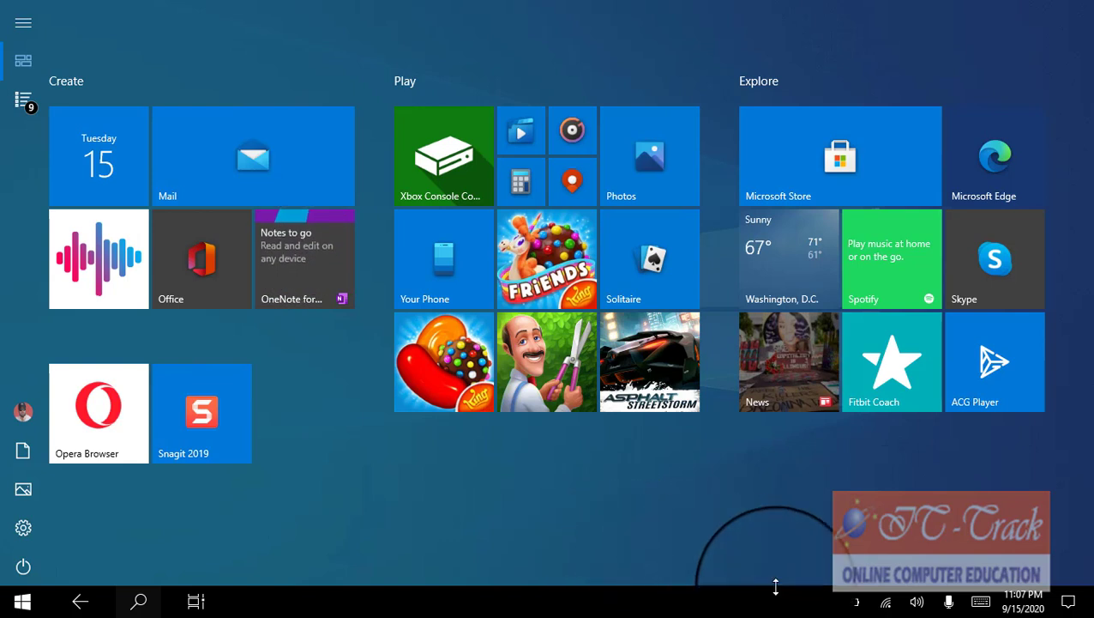
# Step: Search 'word' with the touch keyboard and launch Word from the results
pyautogui.click(984, 611)
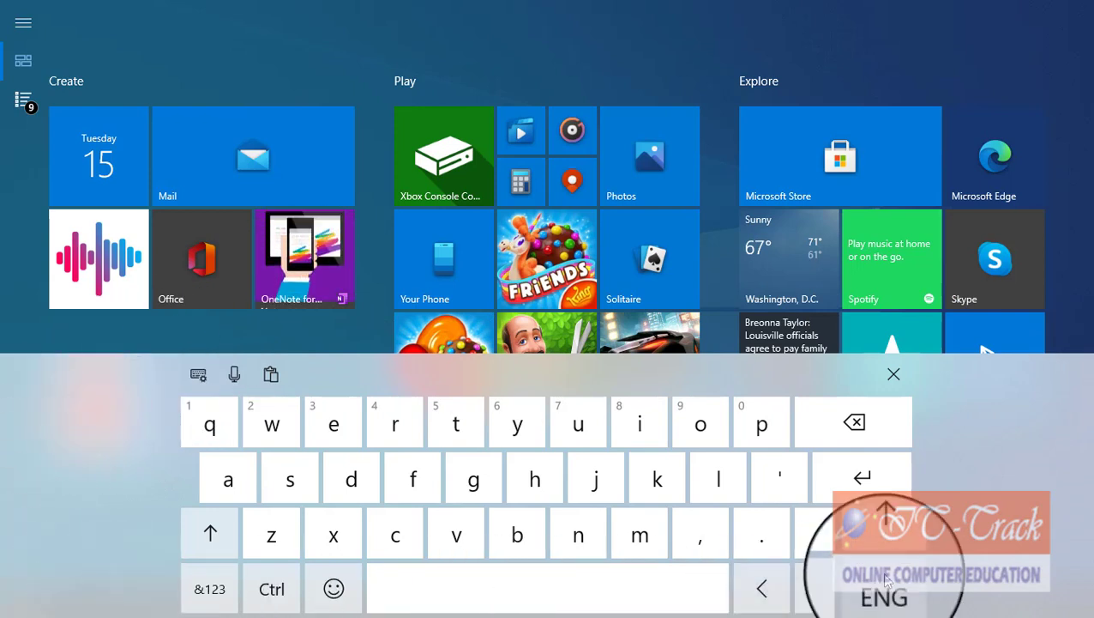
pyautogui.click(292, 433)
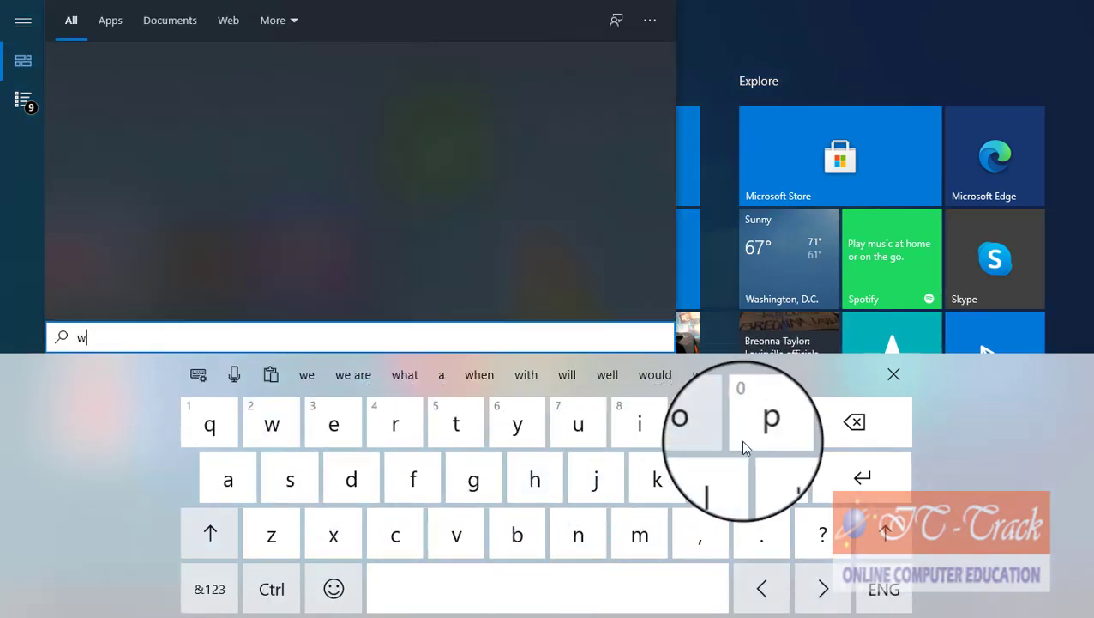
pyautogui.click(683, 420)
pyautogui.click(381, 422)
pyautogui.click(354, 480)
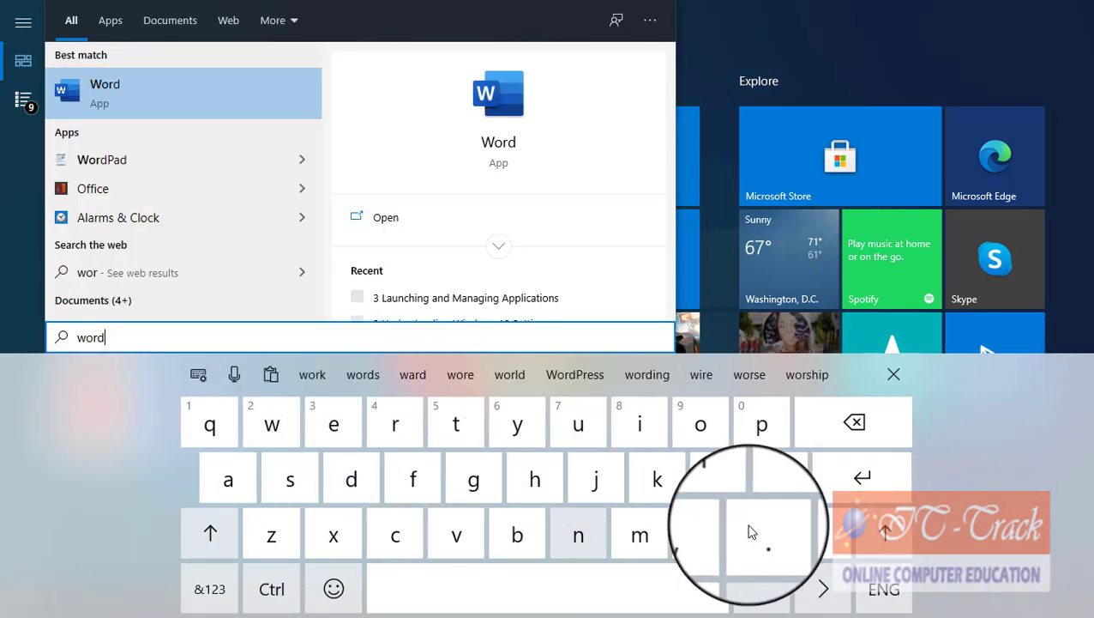
pyautogui.click(829, 470)
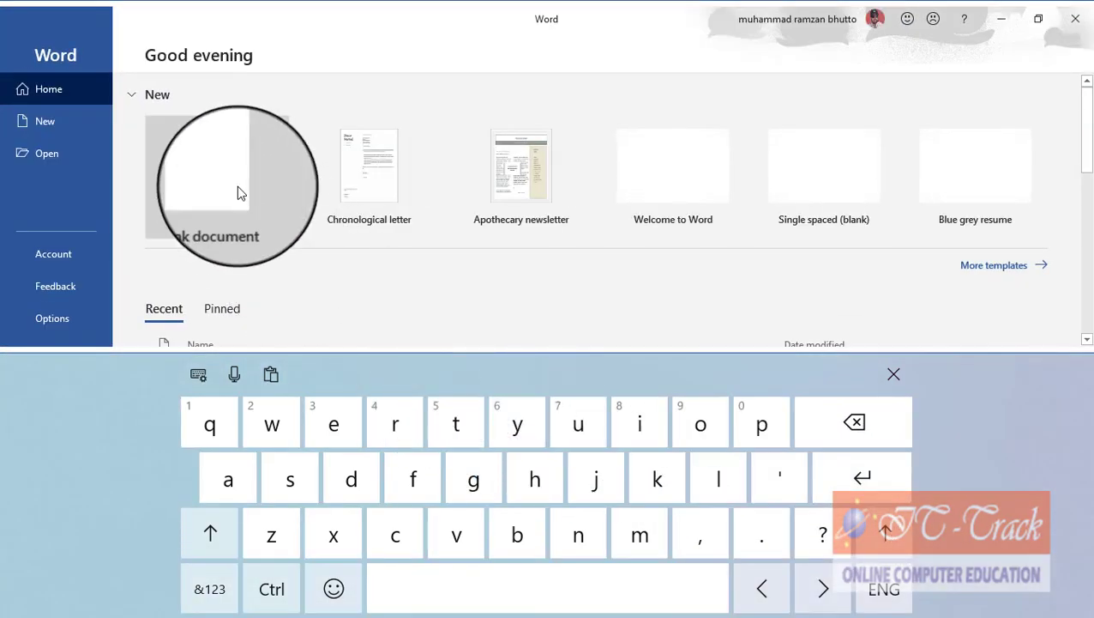
# Step: Open a blank Word document, then close Word without saving
pyautogui.click(237, 187)
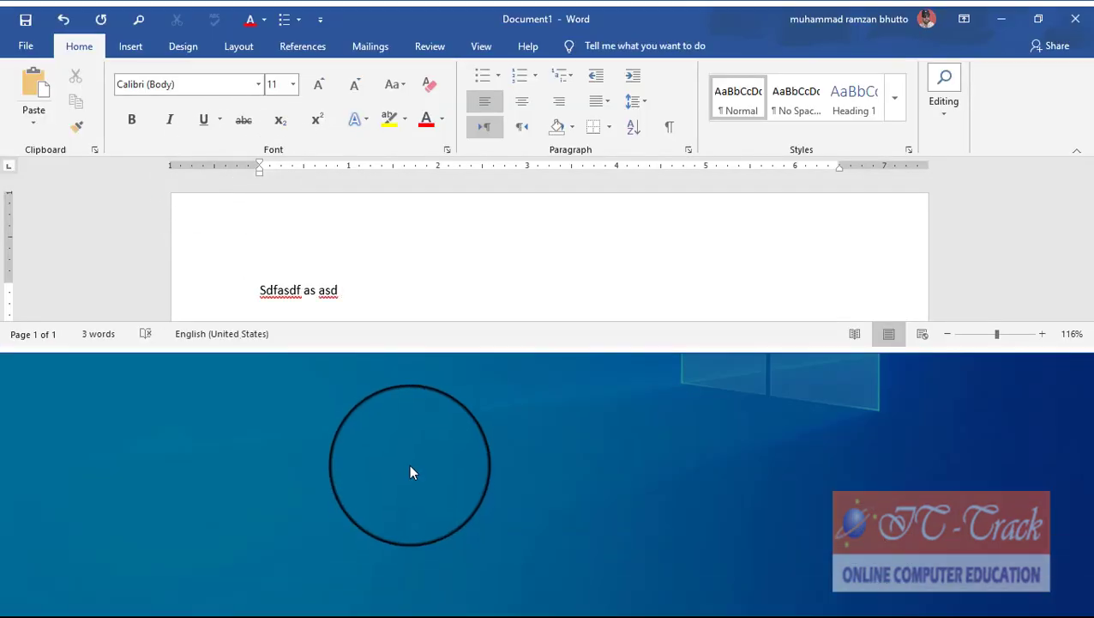
pyautogui.click(1079, 19)
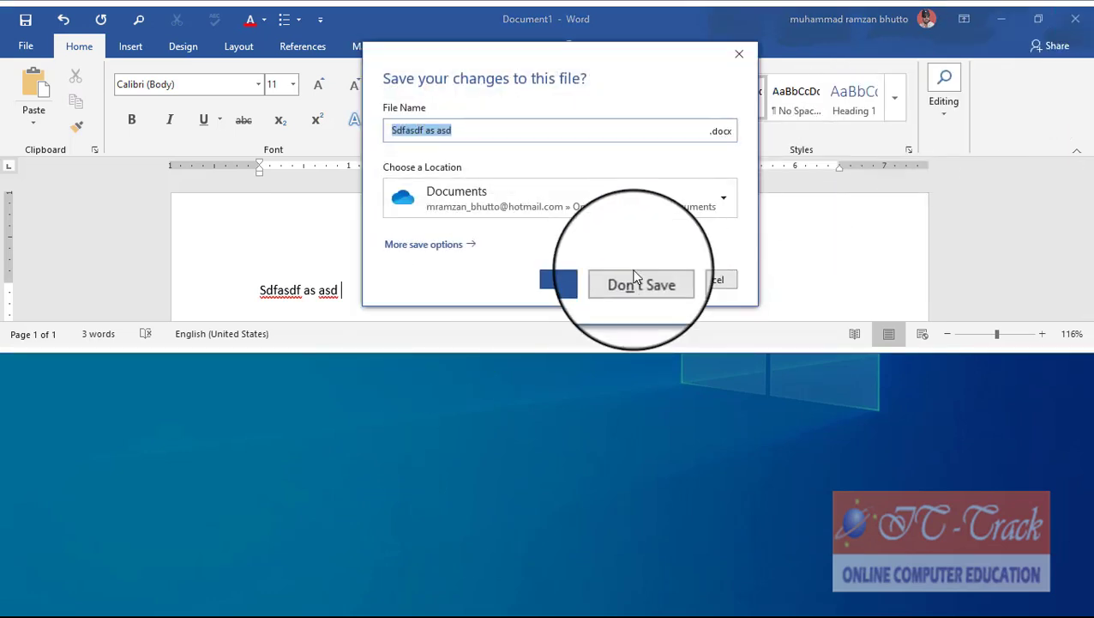
pyautogui.click(635, 279)
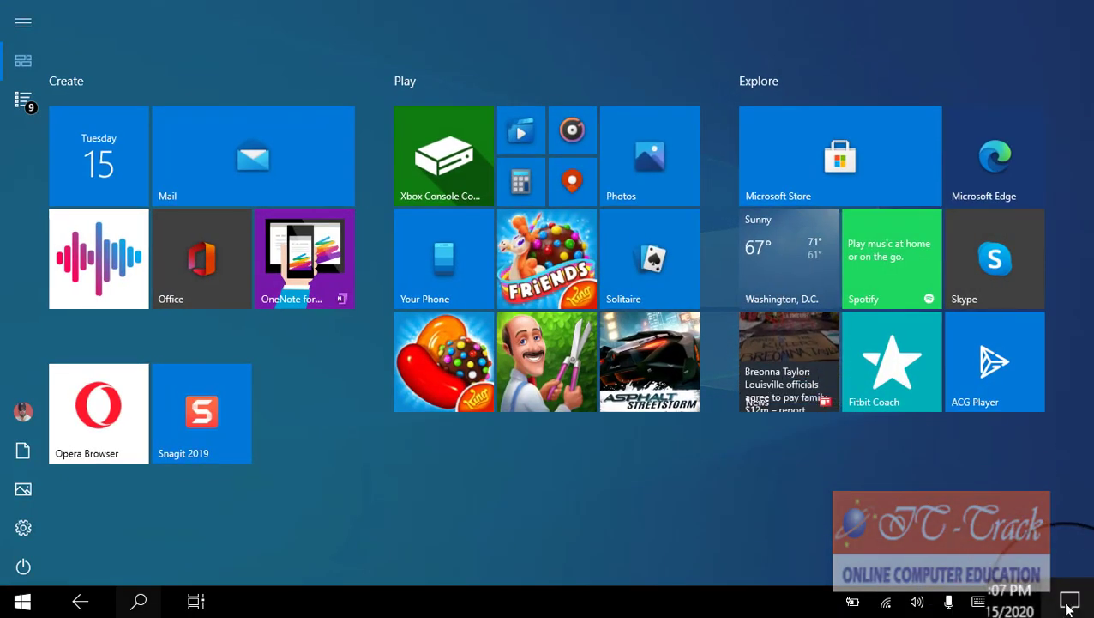
# Step: Turn tablet mode off from the quick actions panel and return to the desktop
pyautogui.click(1068, 601)
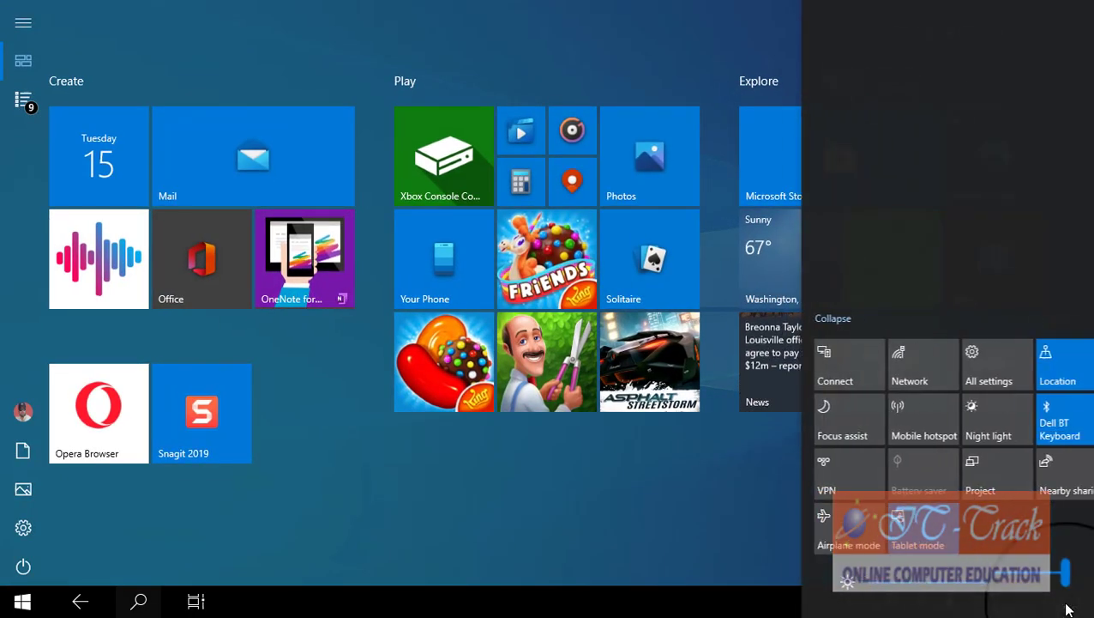
pyautogui.click(911, 545)
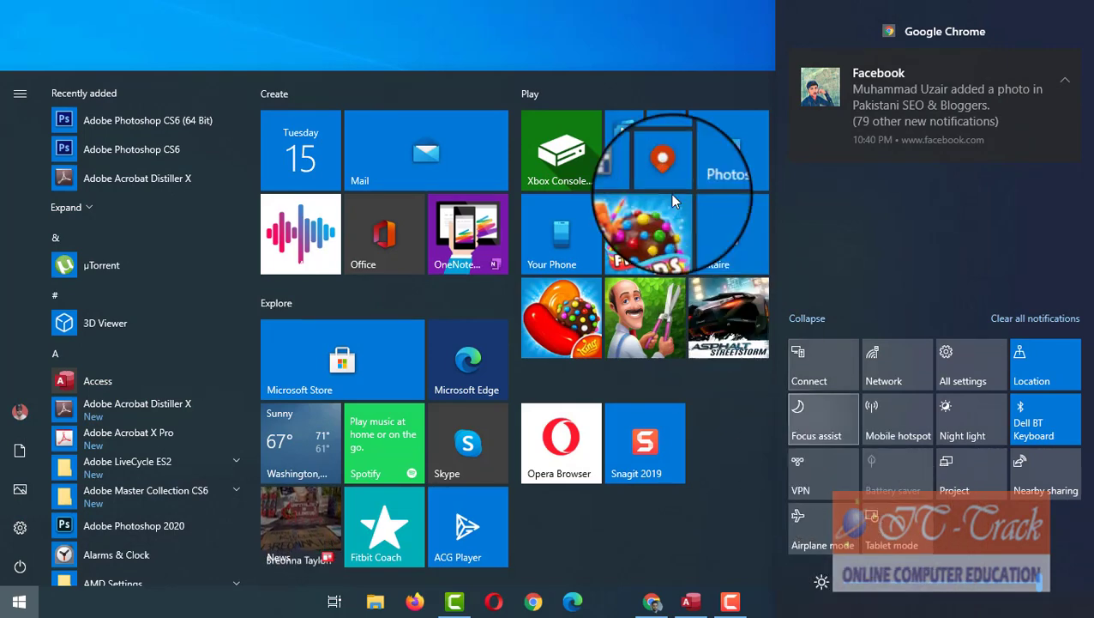
pyautogui.click(616, 38)
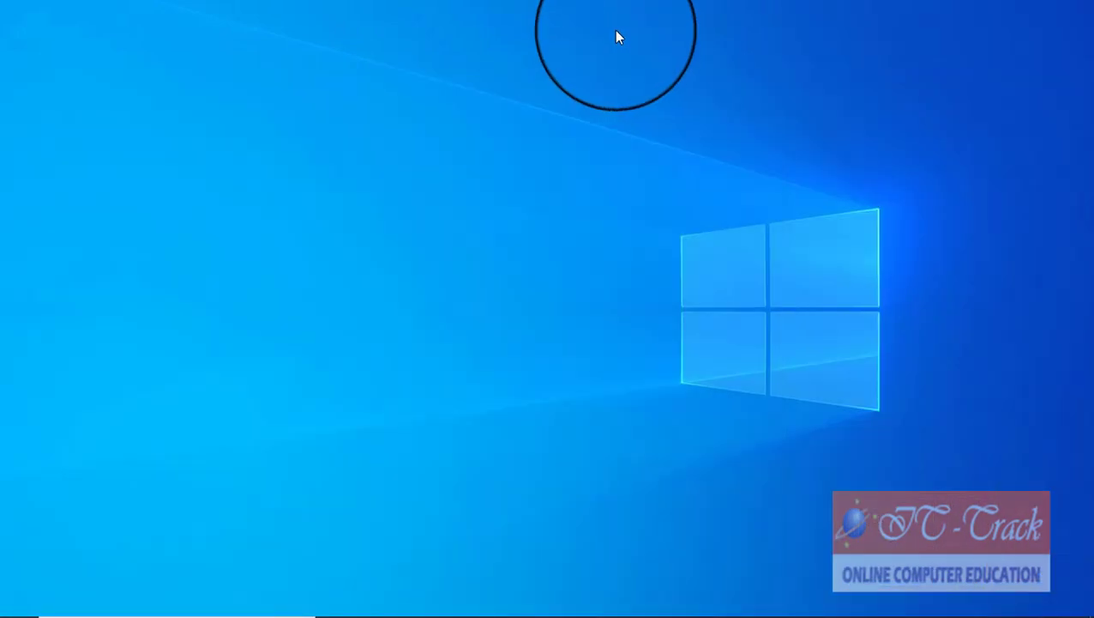
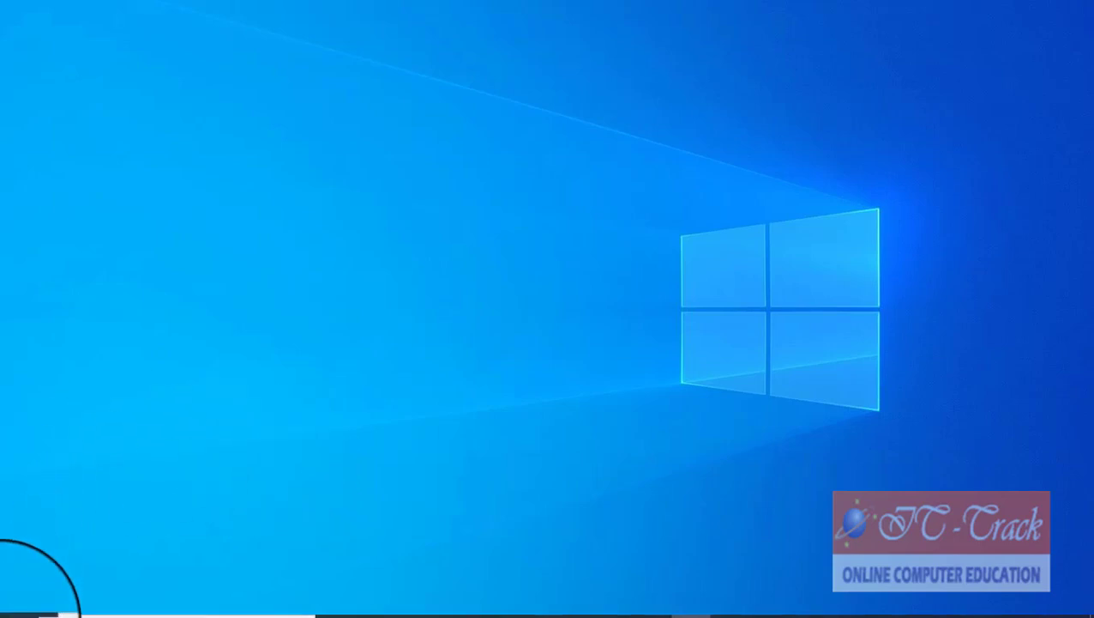
# Step: Open File Explorer from the Start button's Win+X menu
pyautogui.moveTo(74, 599)
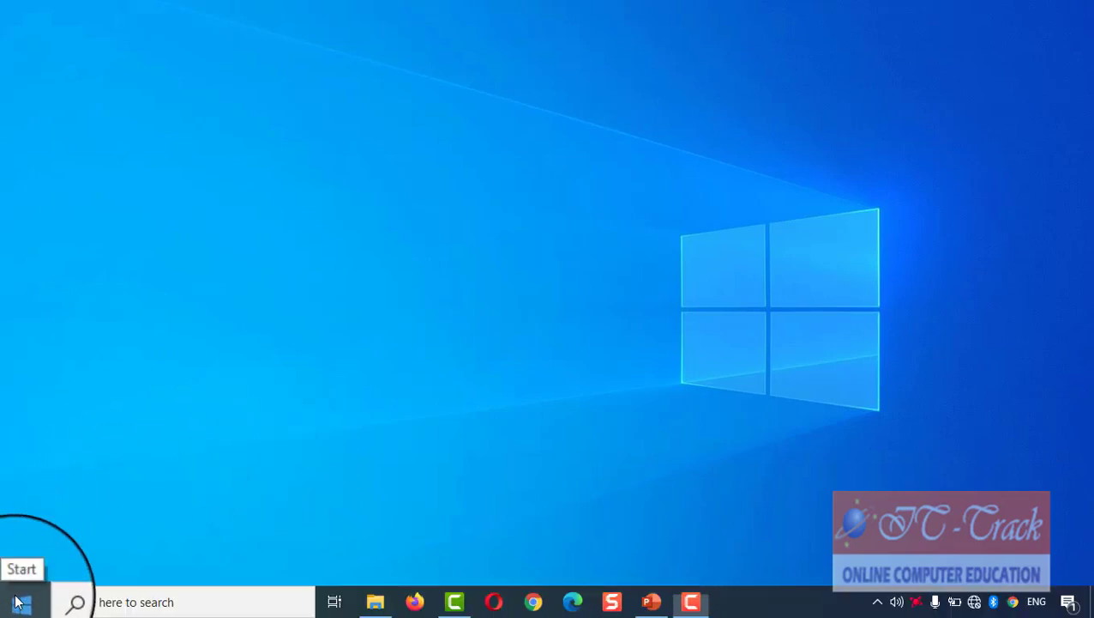
pyautogui.rightClick(17, 603)
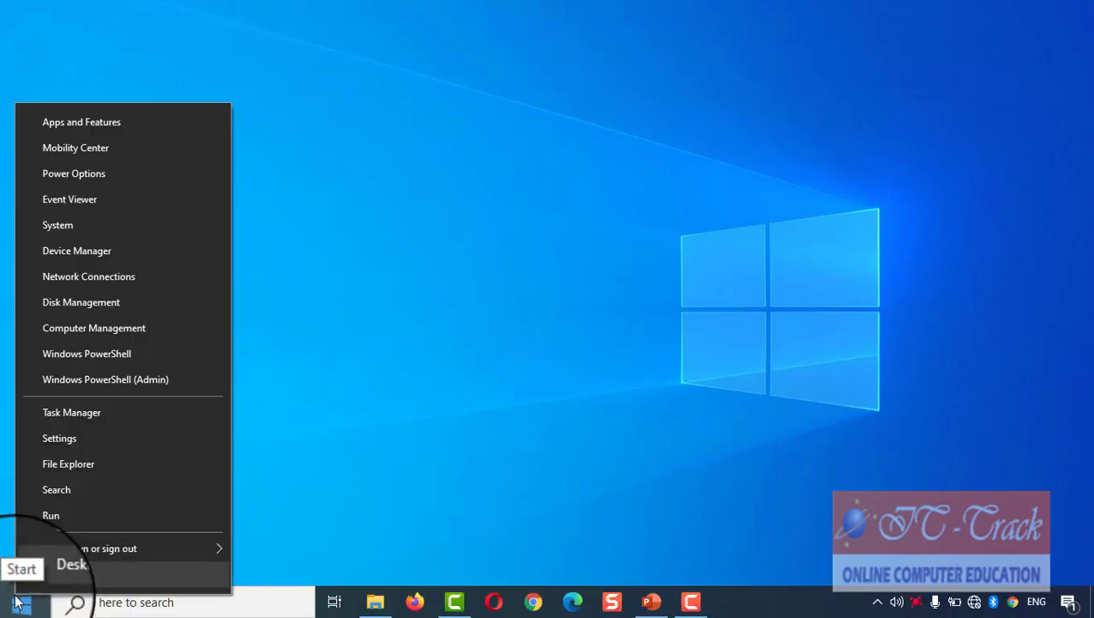
pyautogui.click(80, 465)
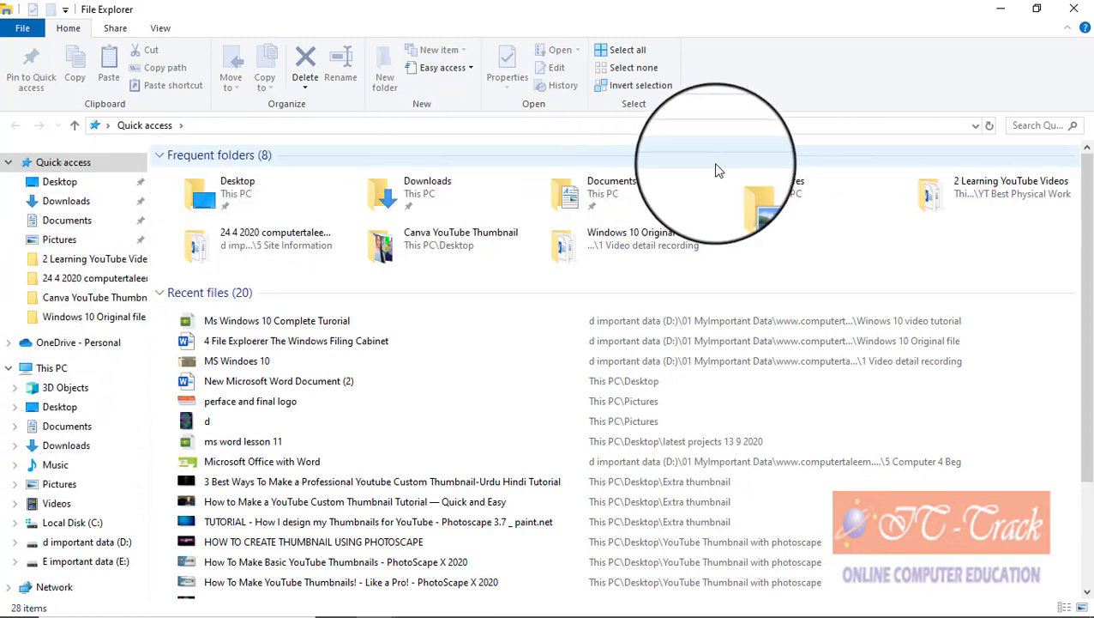
# Step: Browse This PC, Quick access, Desktop, Downloads and Documents, ending back on This PC
pyautogui.click(83, 371)
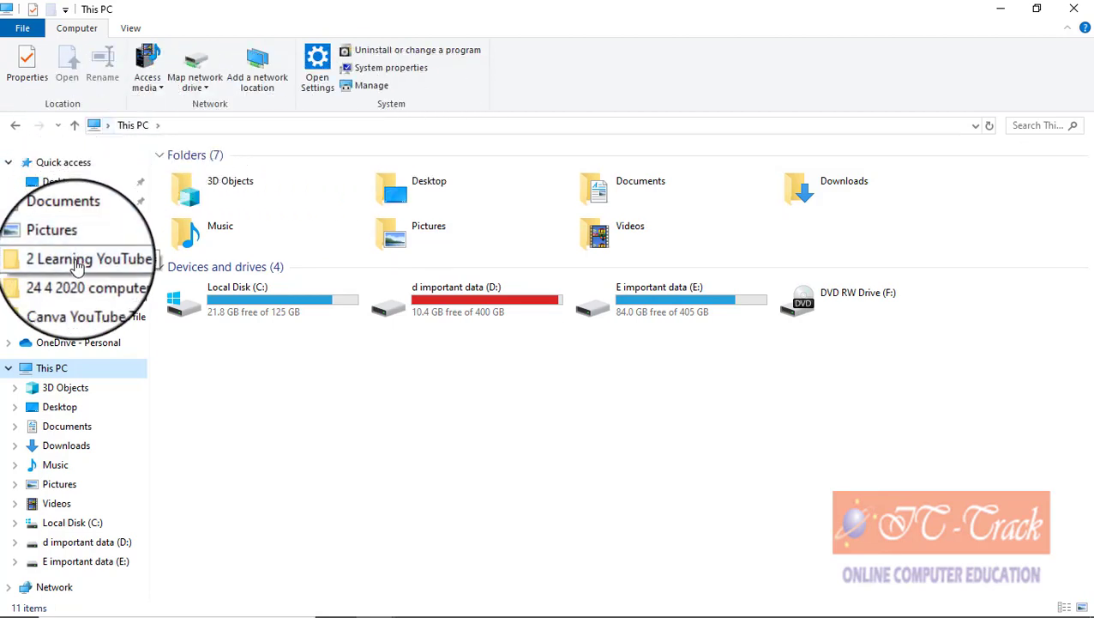
pyautogui.click(51, 162)
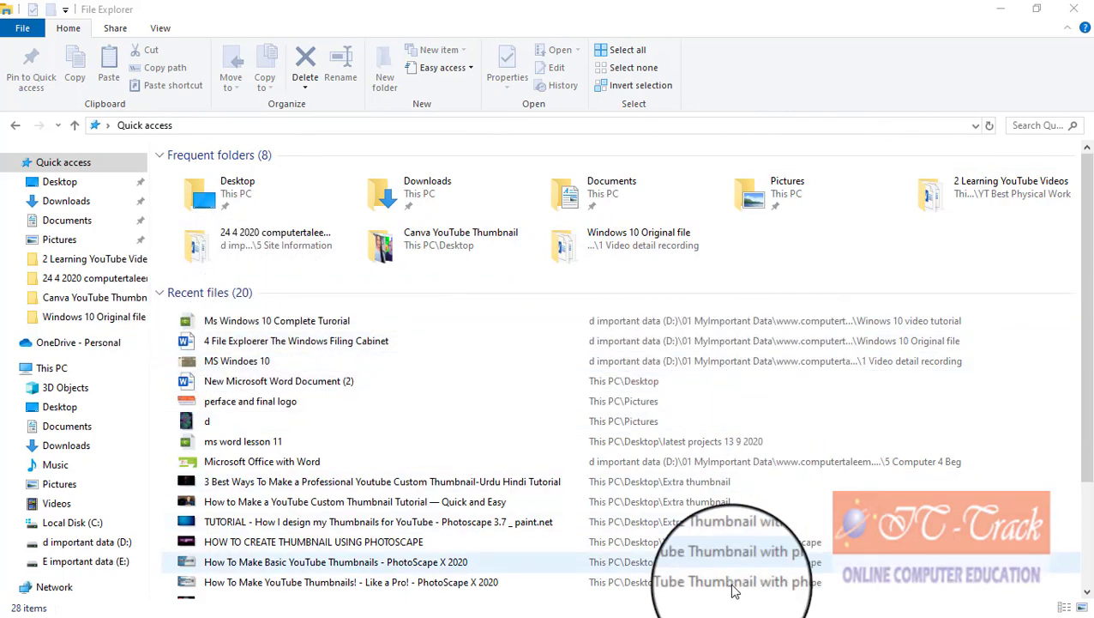
pyautogui.click(59, 181)
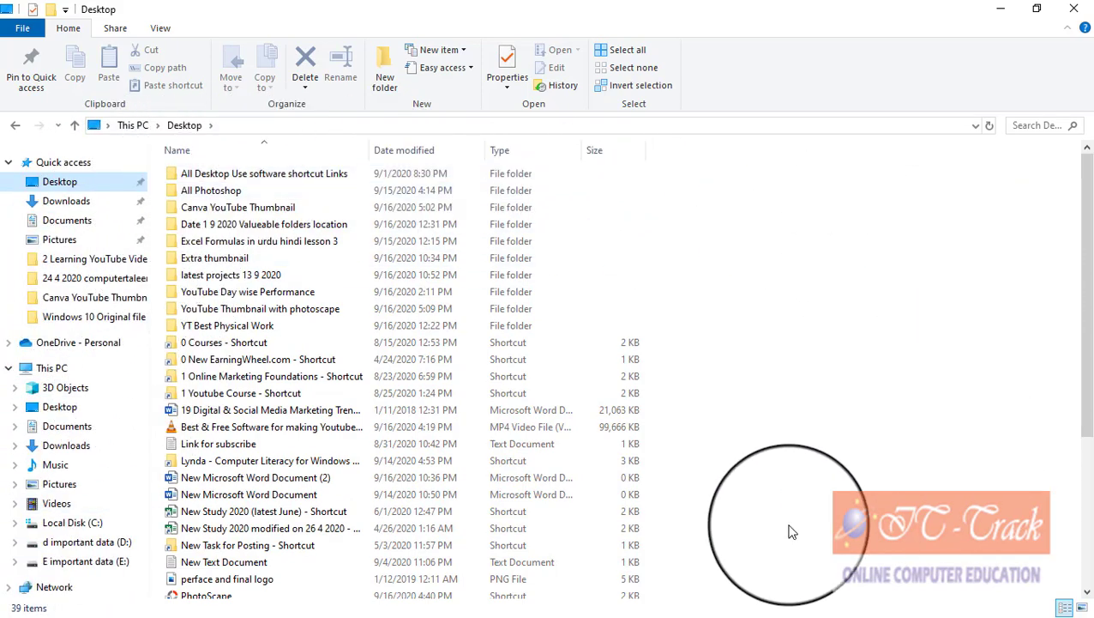
pyautogui.click(66, 202)
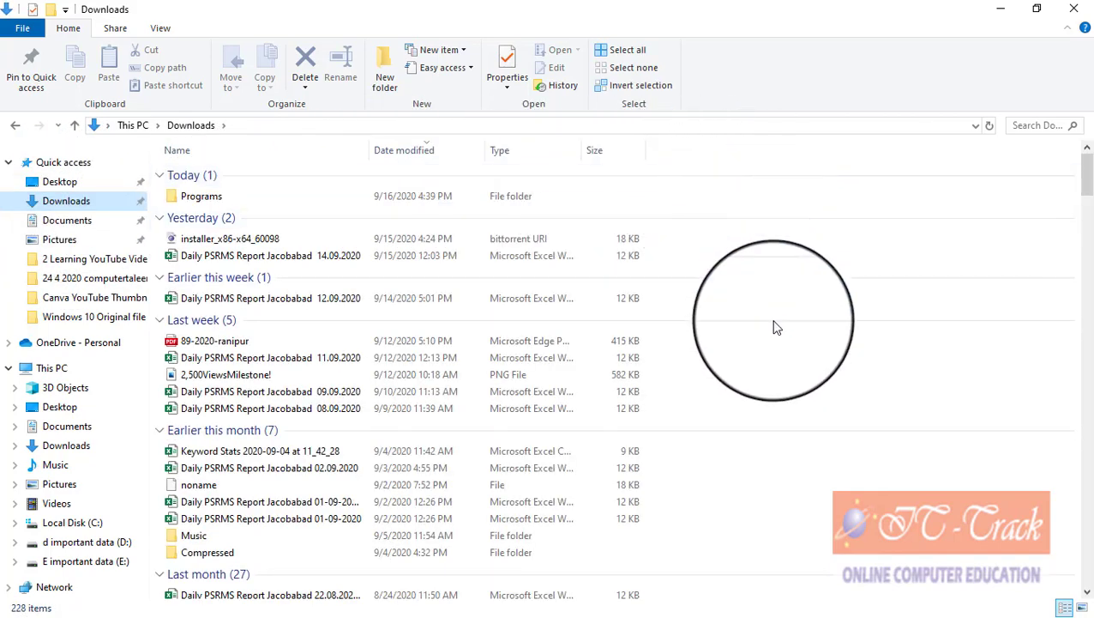
pyautogui.click(73, 221)
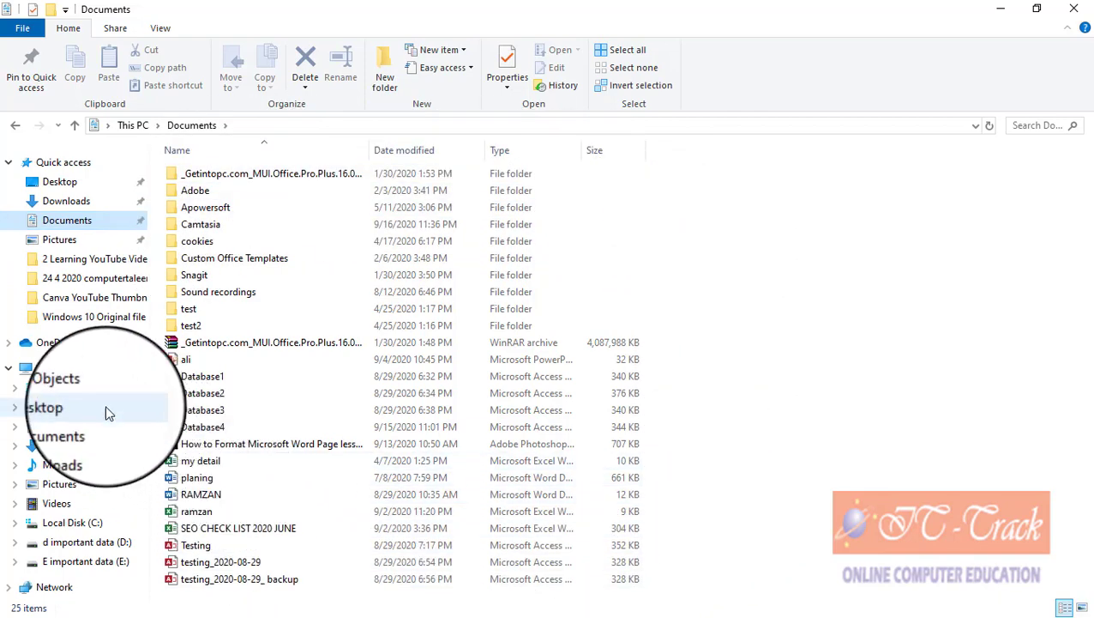
pyautogui.click(86, 370)
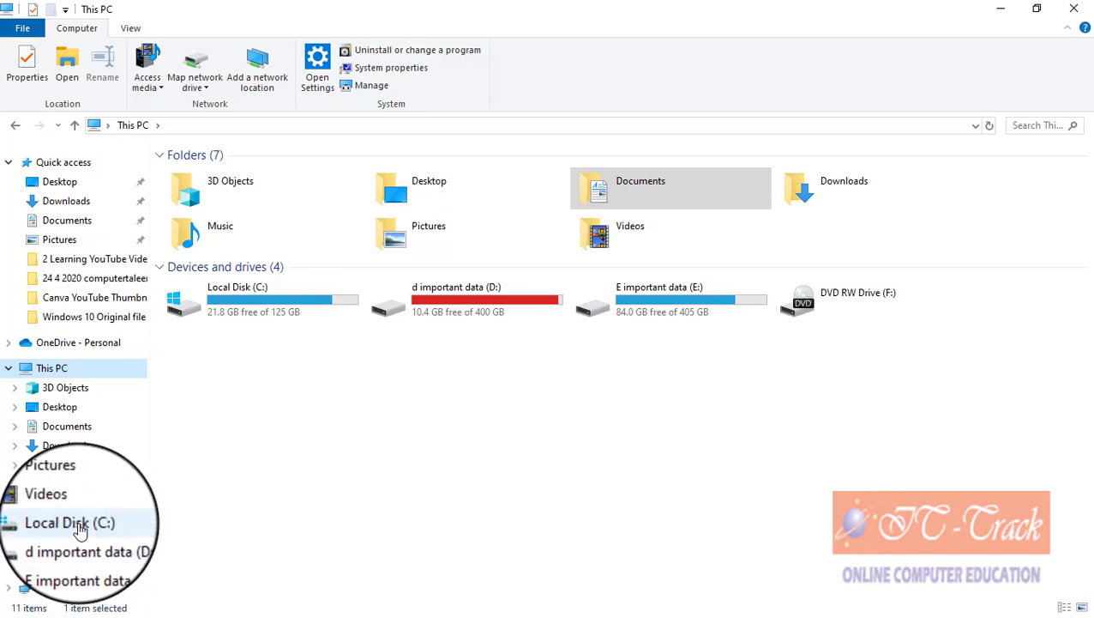
# Step: Expand Local Disk (C:) and browse Program Files, then the Windows folder
pyautogui.click(14, 522)
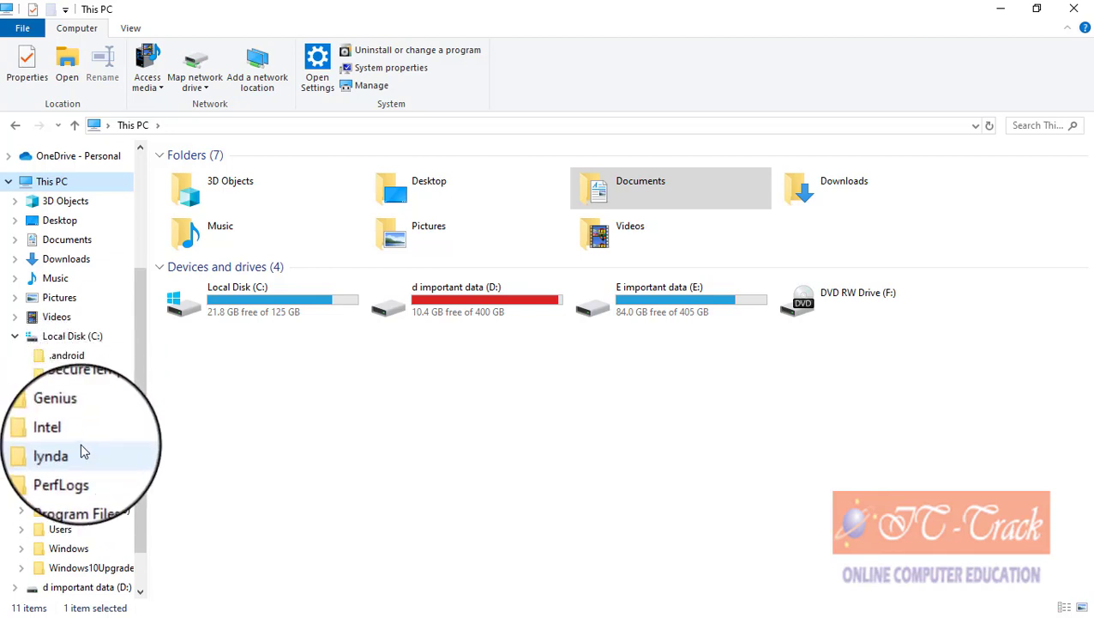
pyautogui.click(76, 496)
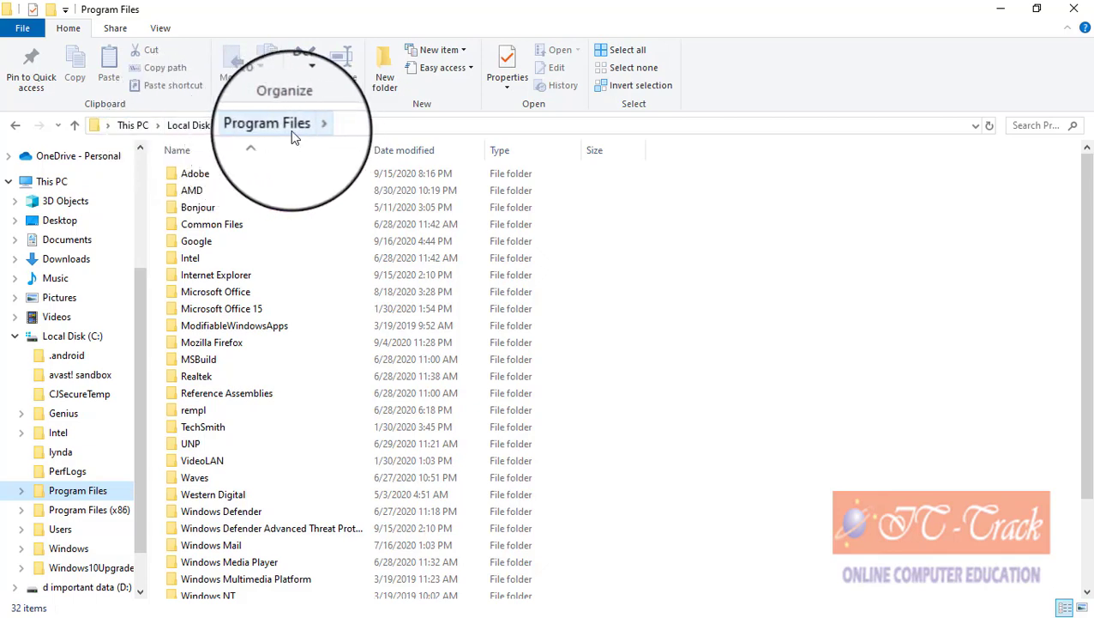
pyautogui.click(188, 125)
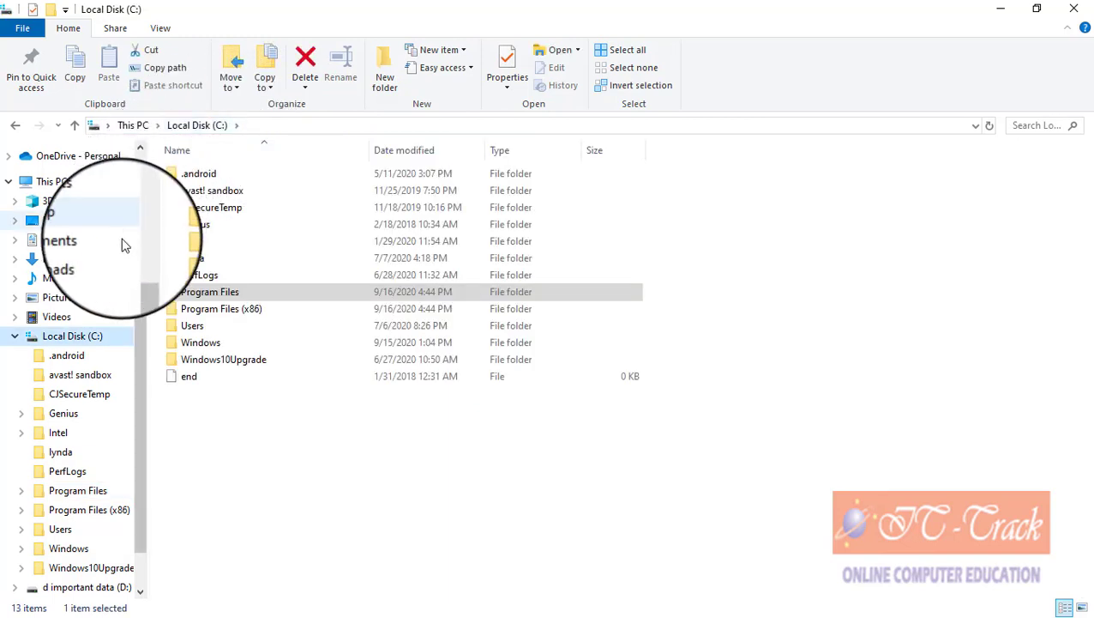
pyautogui.scroll(-1, 92, 341)
pyautogui.scroll(-1, 92, 341)
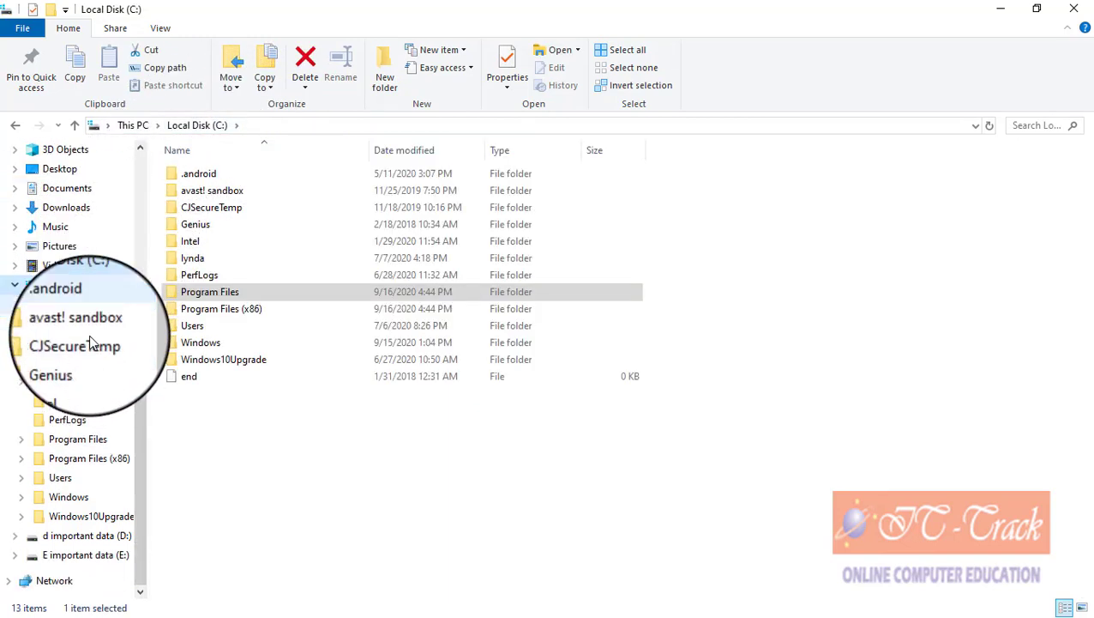
pyautogui.click(67, 498)
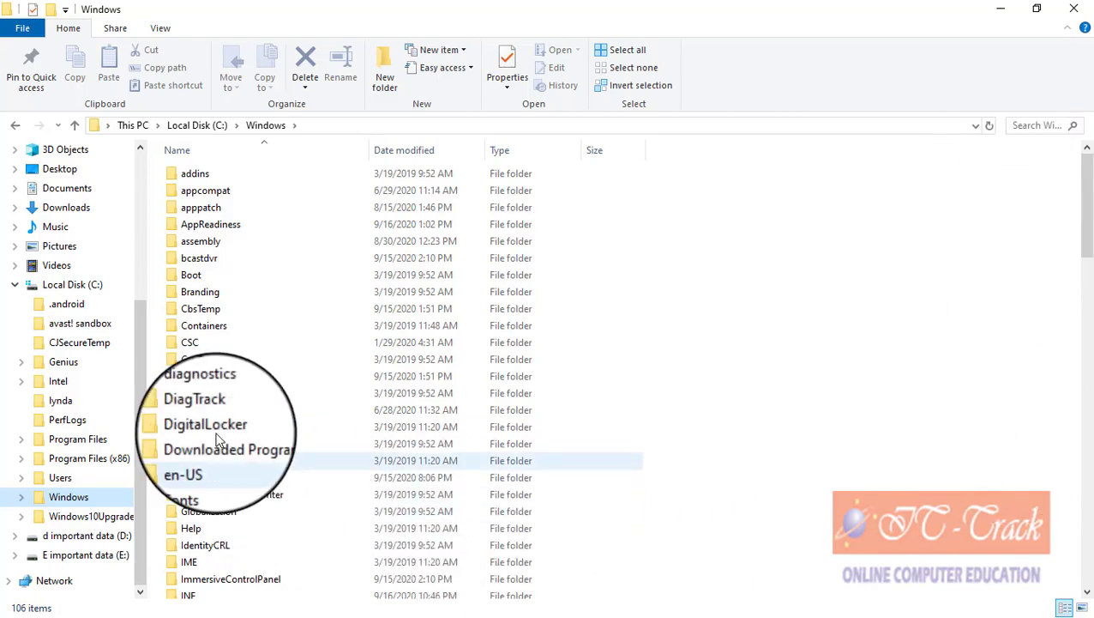
# Step: Scroll through the Windows folder, visit Desktop and Downloads, then open Local Disk (C:)
pyautogui.scroll(4, 95, 386)
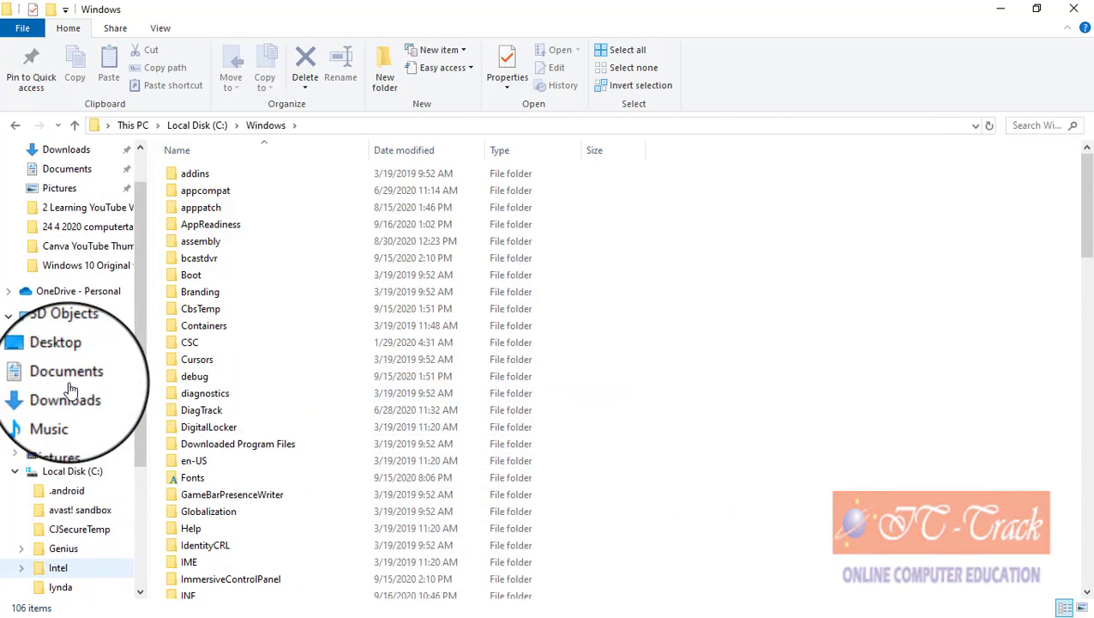
pyautogui.scroll(2, 72, 391)
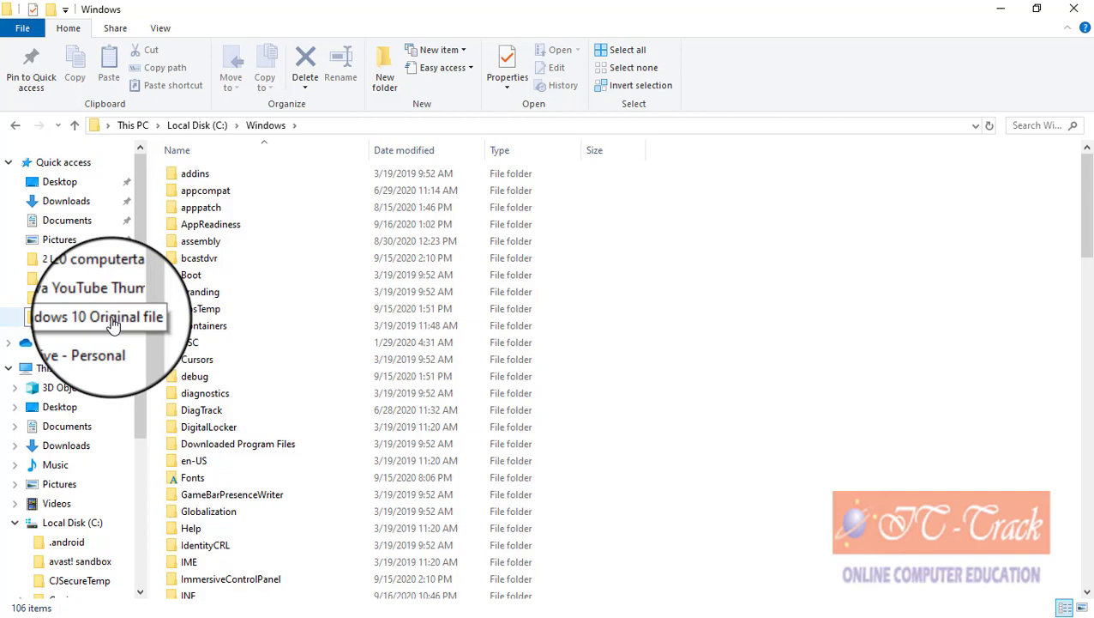
pyautogui.scroll(-1, 113, 324)
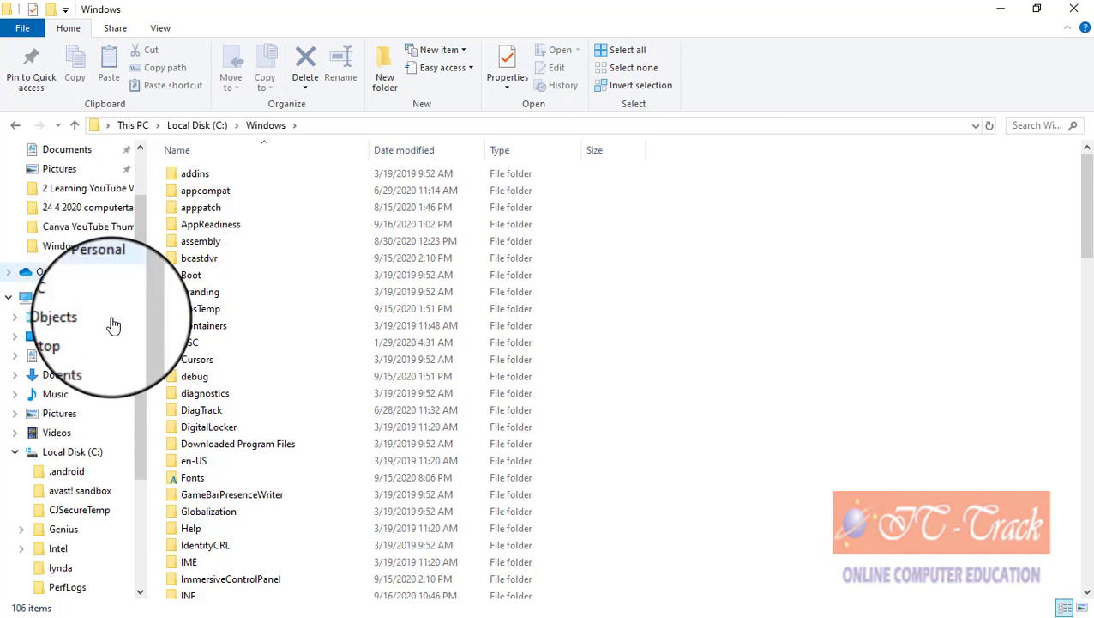
pyautogui.scroll(1, 113, 324)
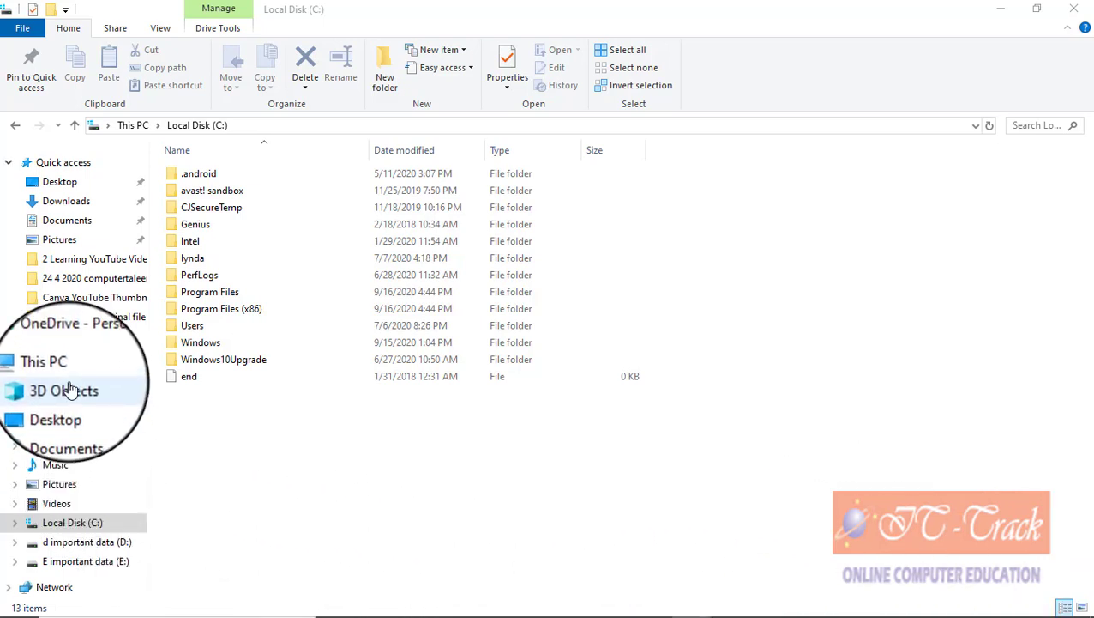
pyautogui.click(76, 181)
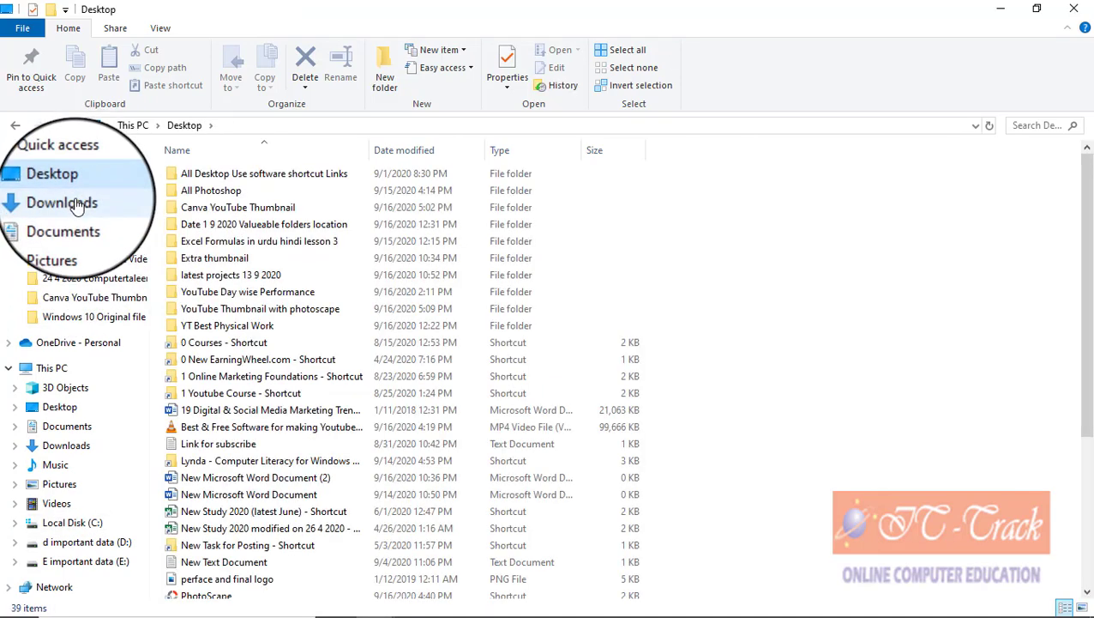
pyautogui.click(76, 204)
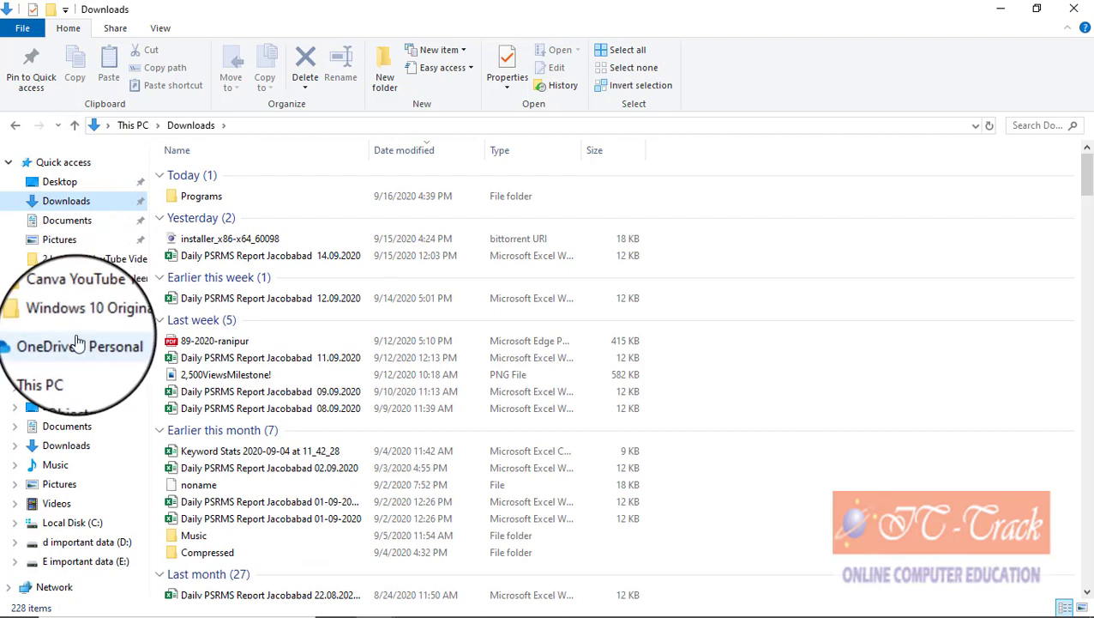
pyautogui.click(90, 522)
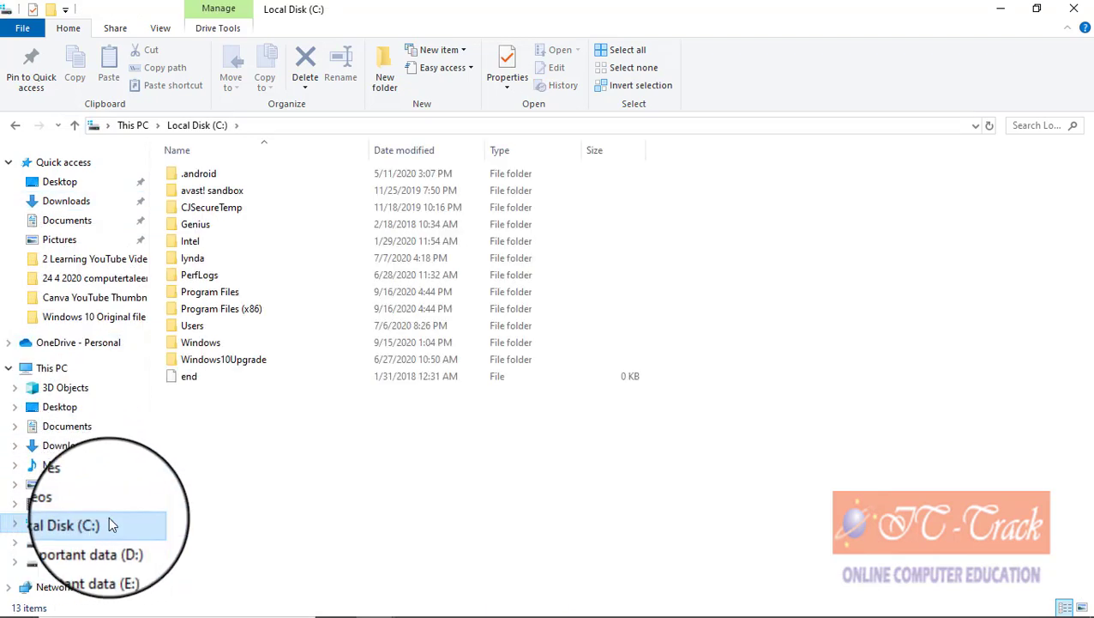
# Step: Create a new folder on C: and rename it to a person's first name
pyautogui.rightClick(249, 459)
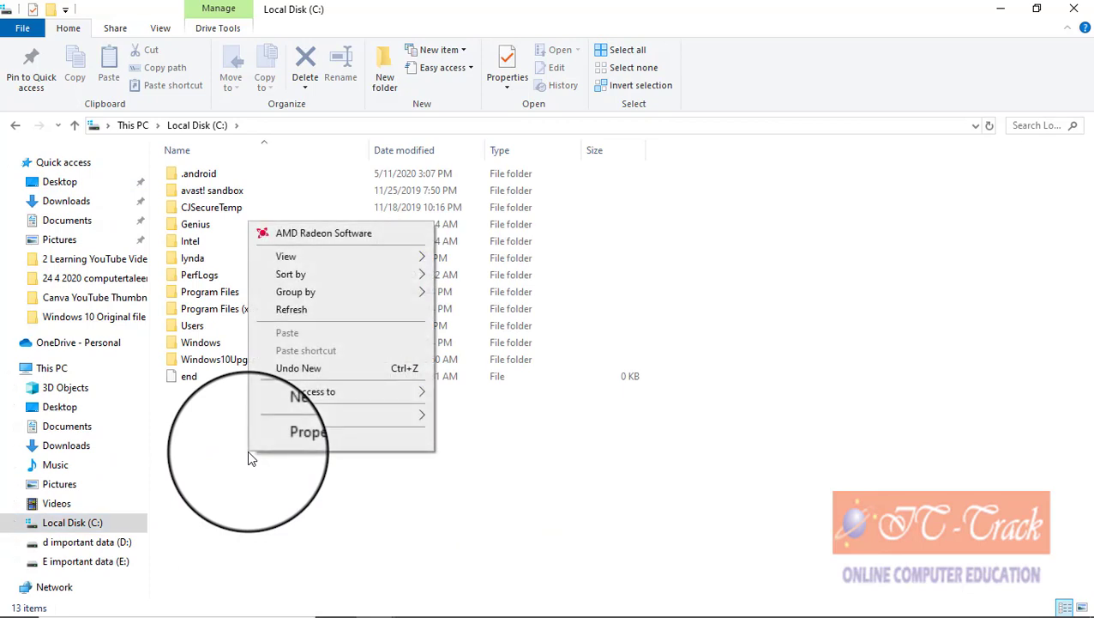
pyautogui.moveTo(286, 416)
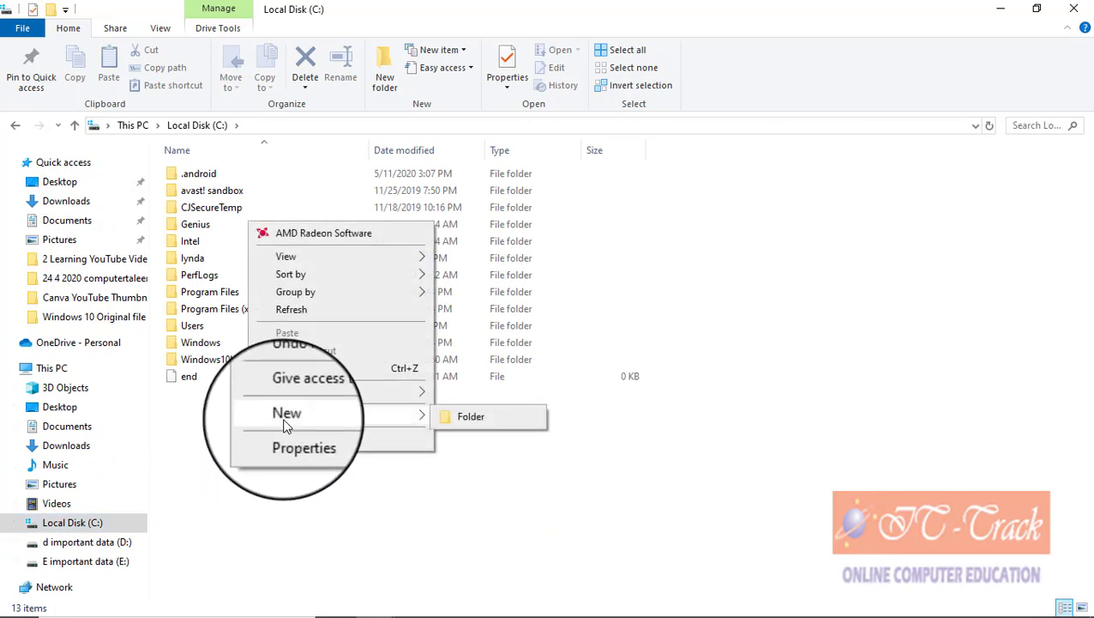
pyautogui.click(464, 417)
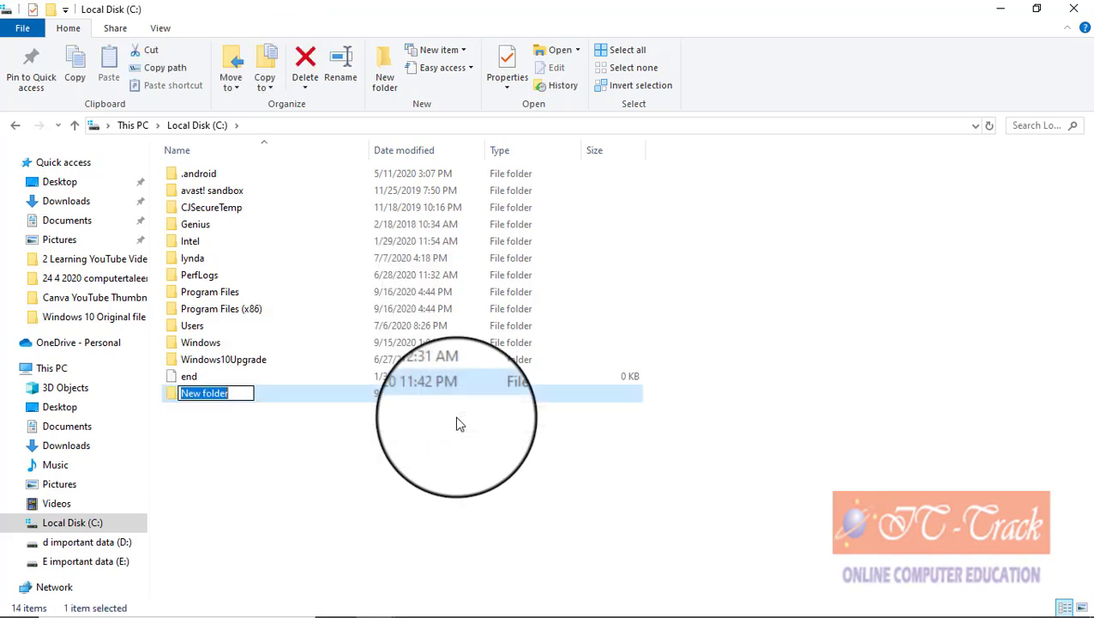
pyautogui.click(326, 463)
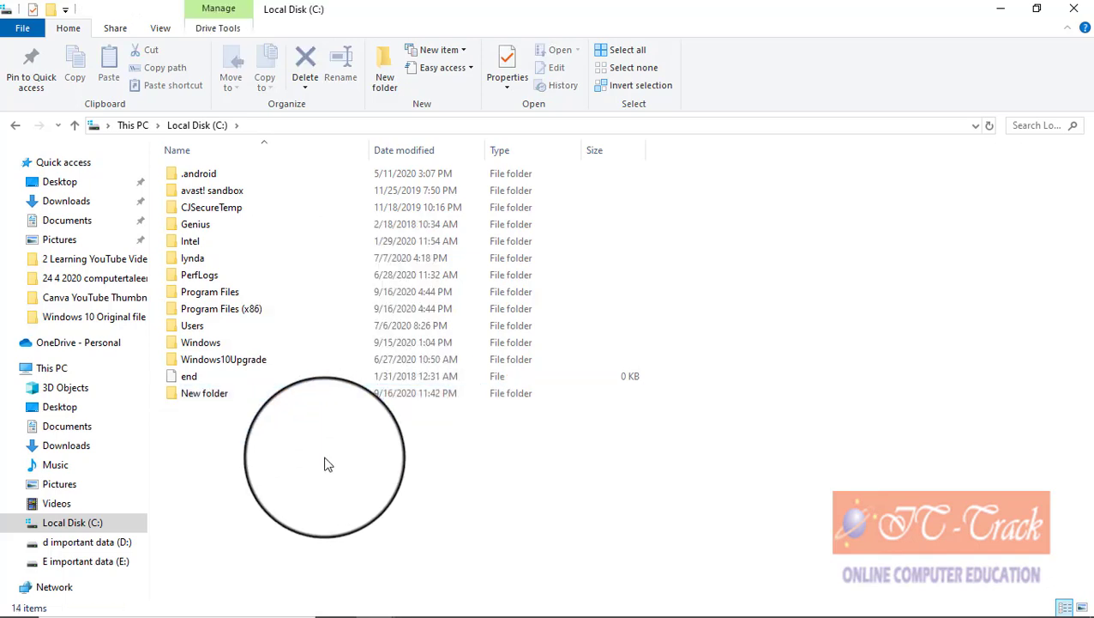
pyautogui.click(213, 394)
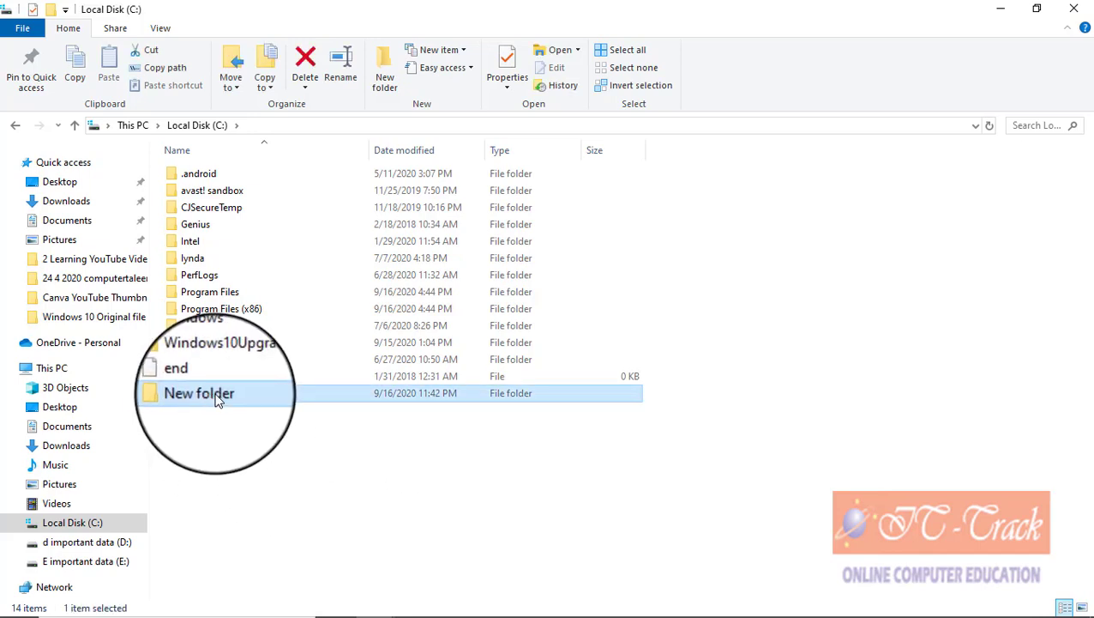
pyautogui.click(218, 399)
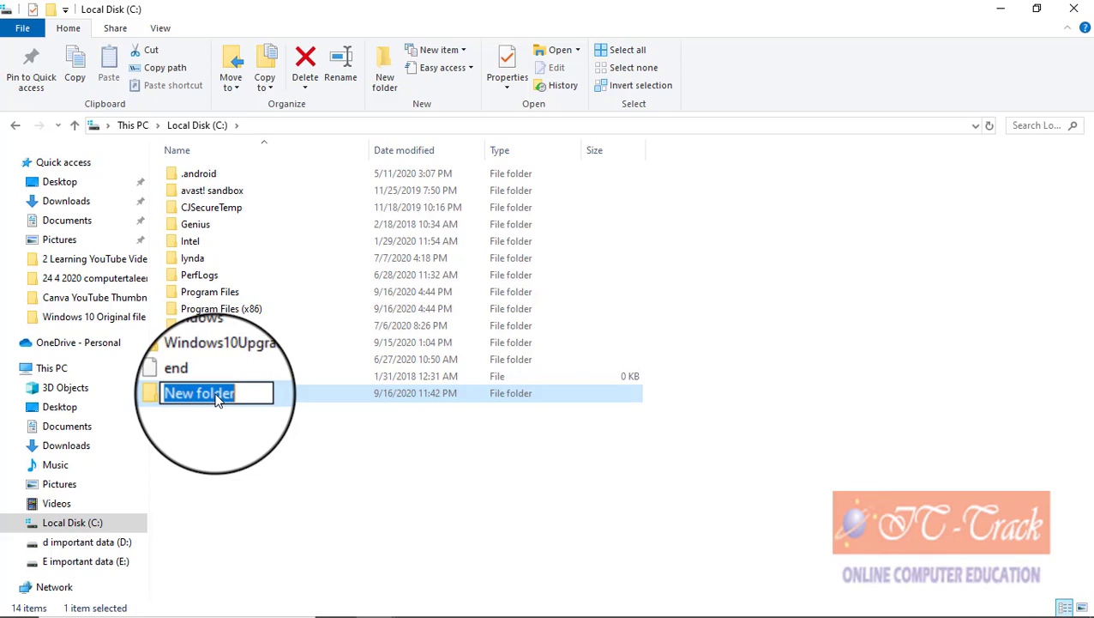
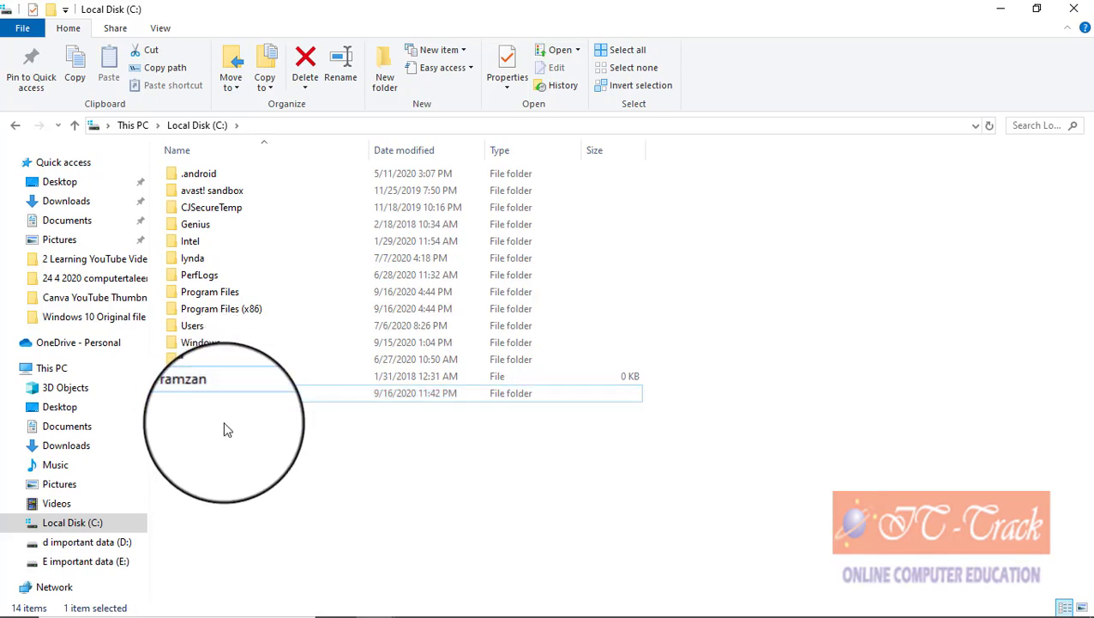
pyautogui.click(211, 400)
# Step: Rename the folder again, appending a surname to make a two-word name
pyautogui.rightClick(209, 400)
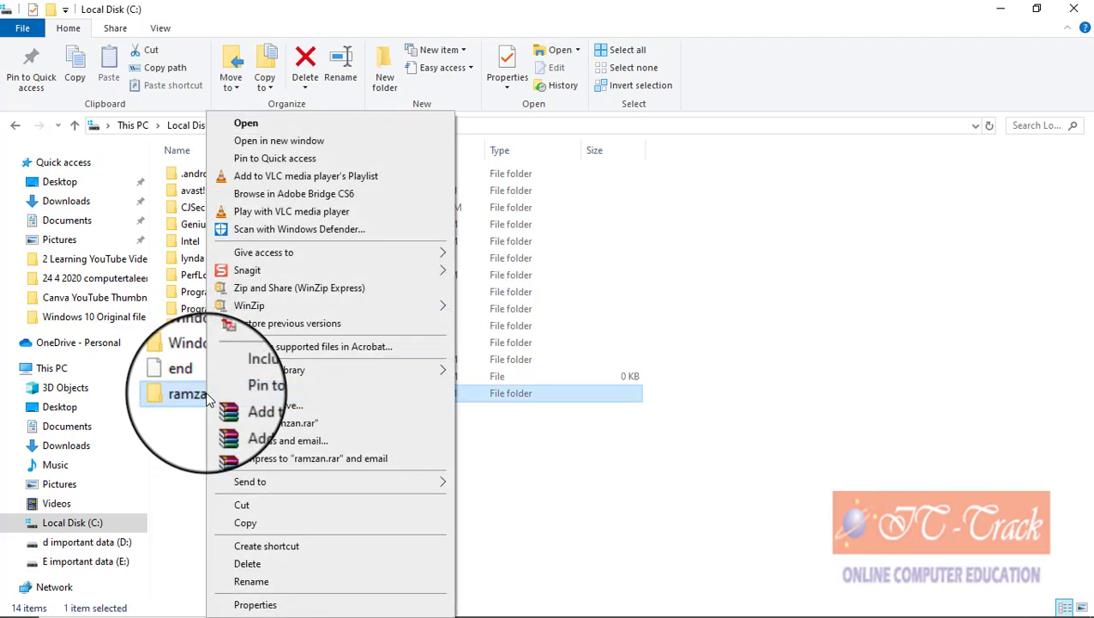
pyautogui.click(278, 584)
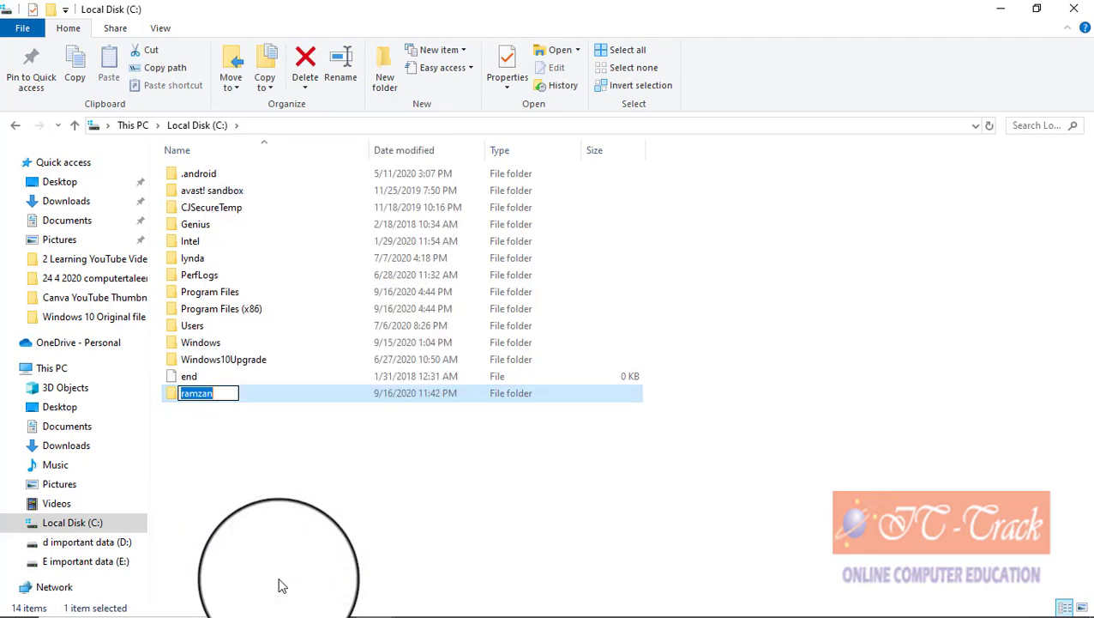
pyautogui.click(226, 394)
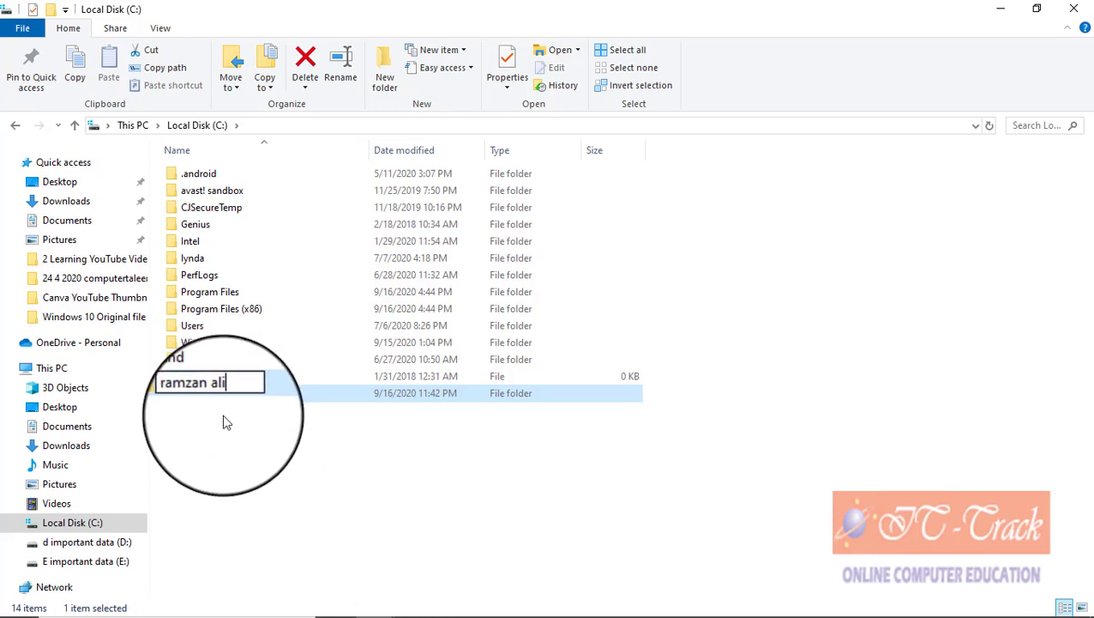
pyautogui.click(223, 419)
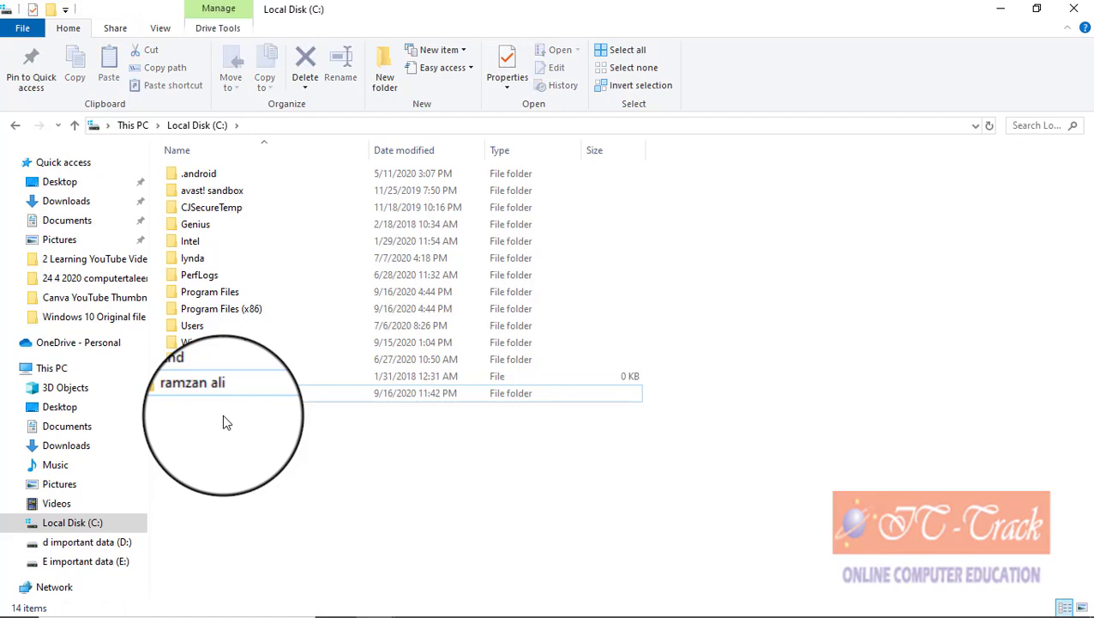
# Step: Create a second new folder on C: and rename it to another person's full name
pyautogui.click(388, 95)
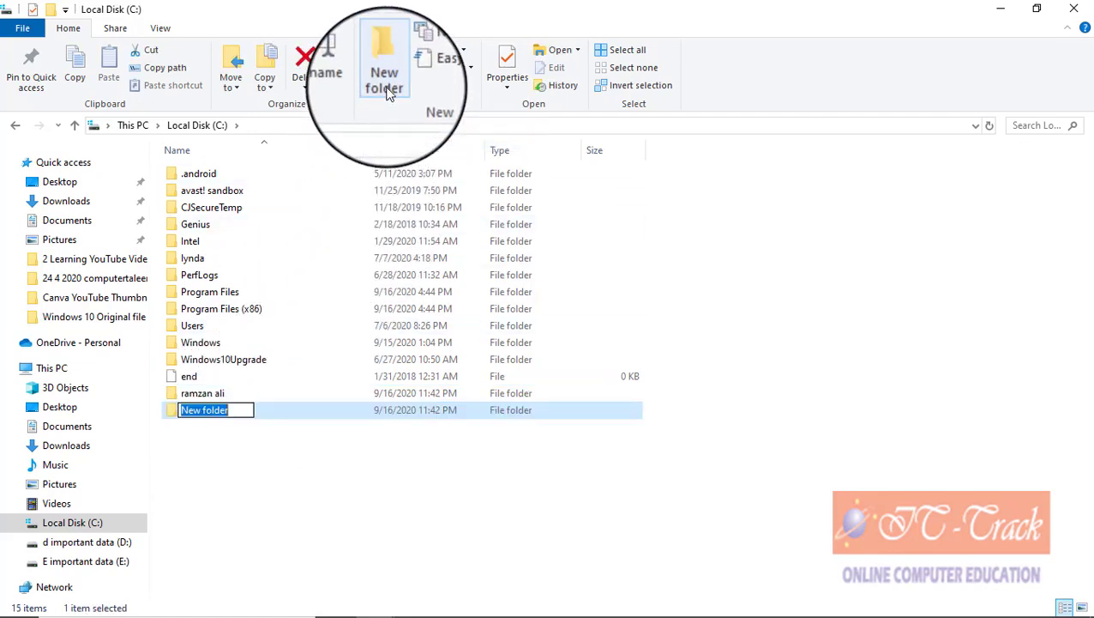
pyautogui.click(231, 442)
pyautogui.click(223, 411)
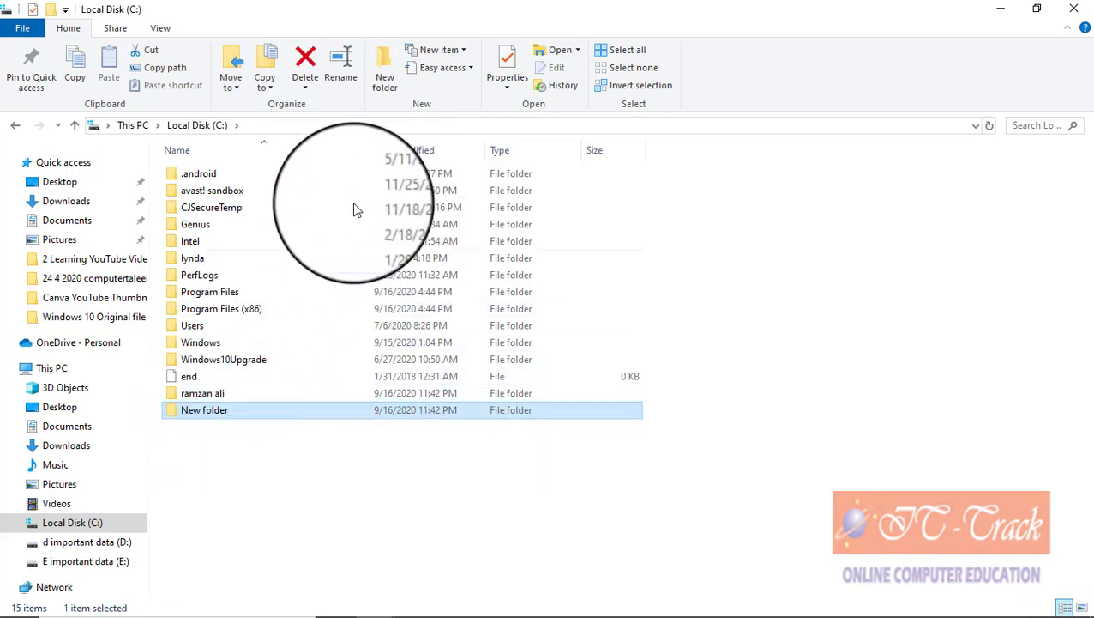
pyautogui.click(350, 81)
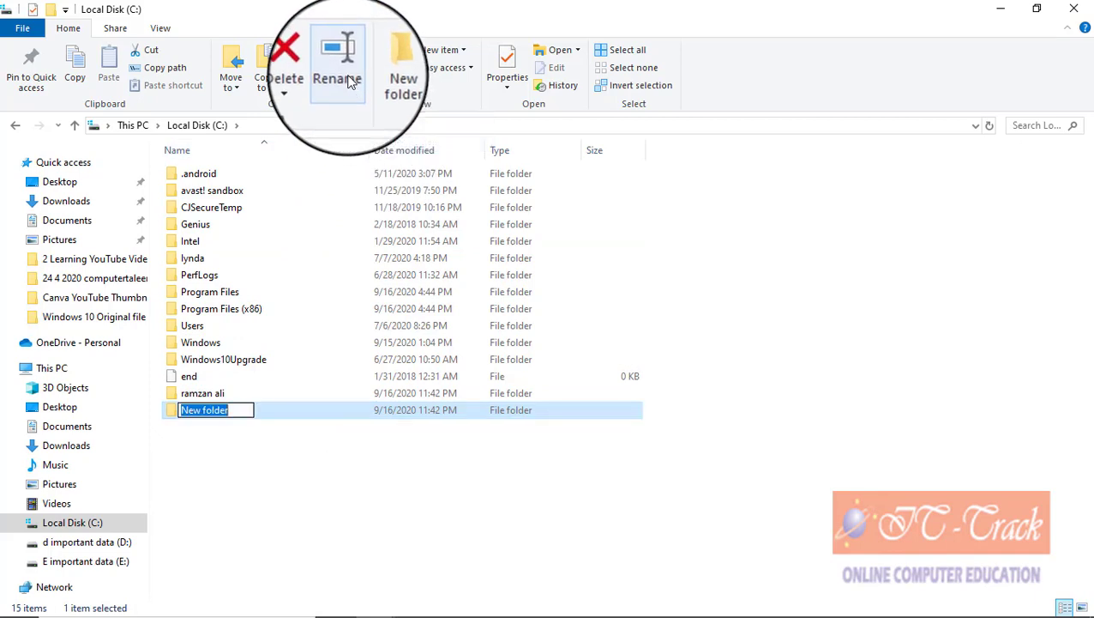
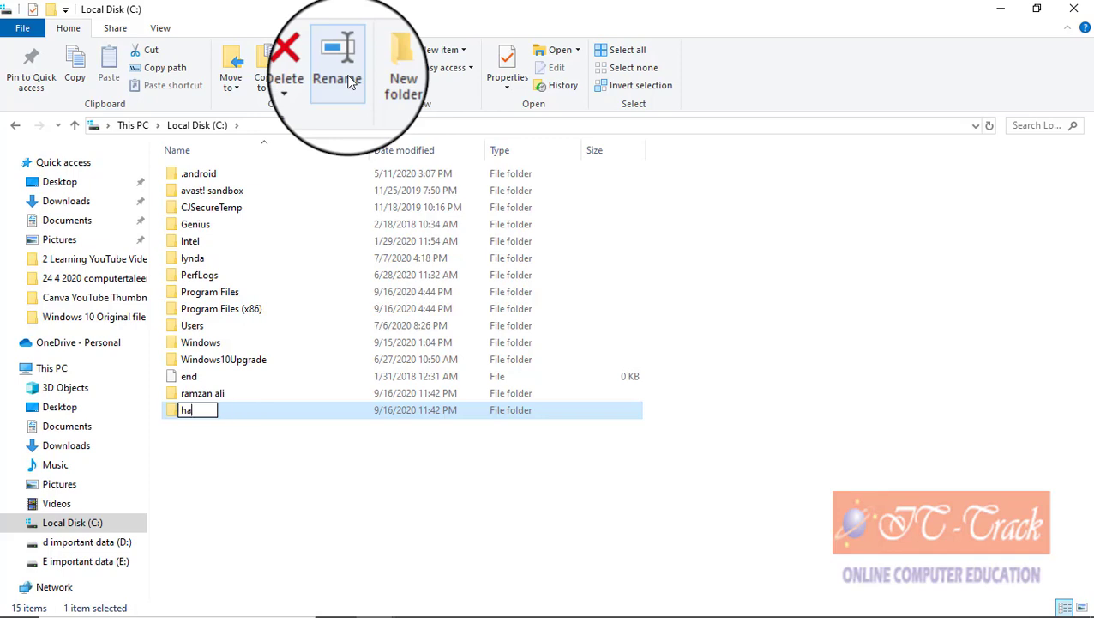
pyautogui.press('Return')
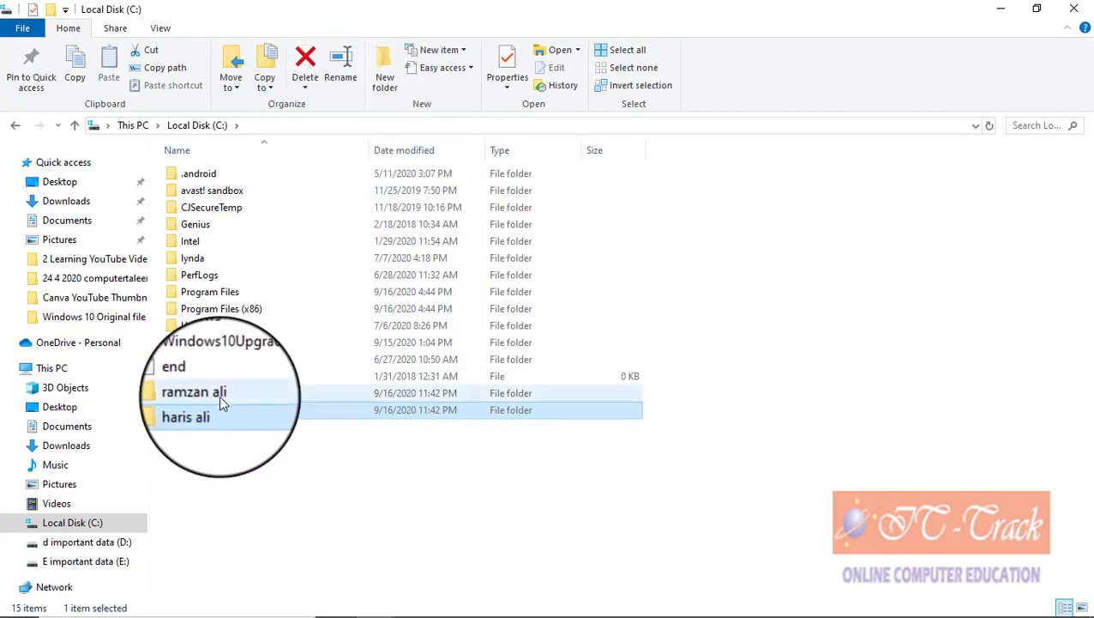
# Step: Delete the first renamed folder, then select the second and show the Delete options
pyautogui.click(219, 395)
pyautogui.rightClick(221, 400)
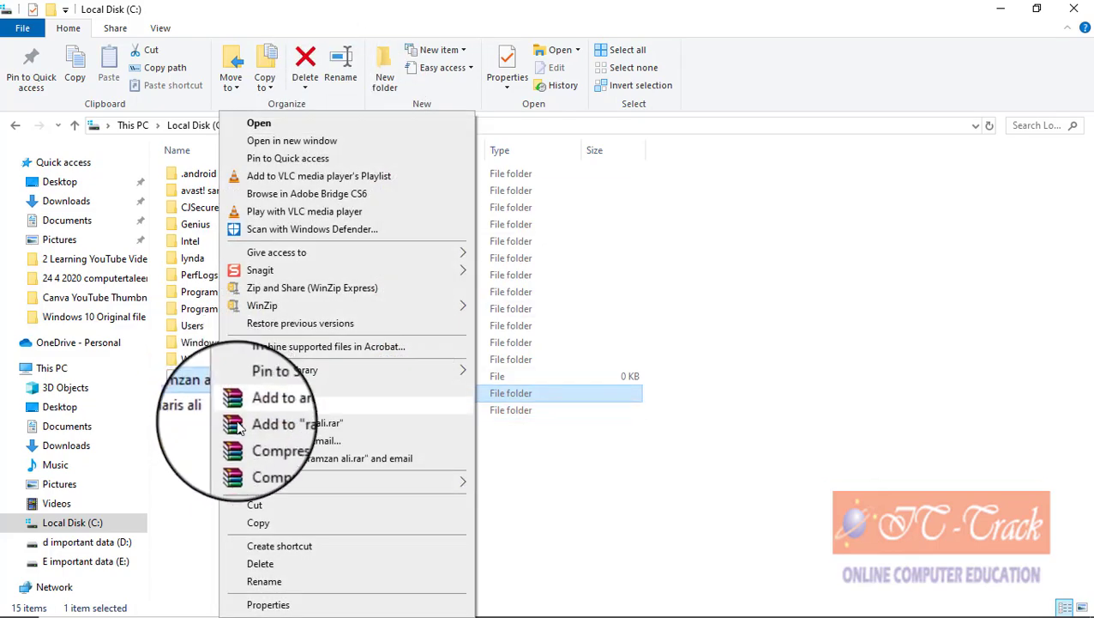
pyautogui.click(274, 566)
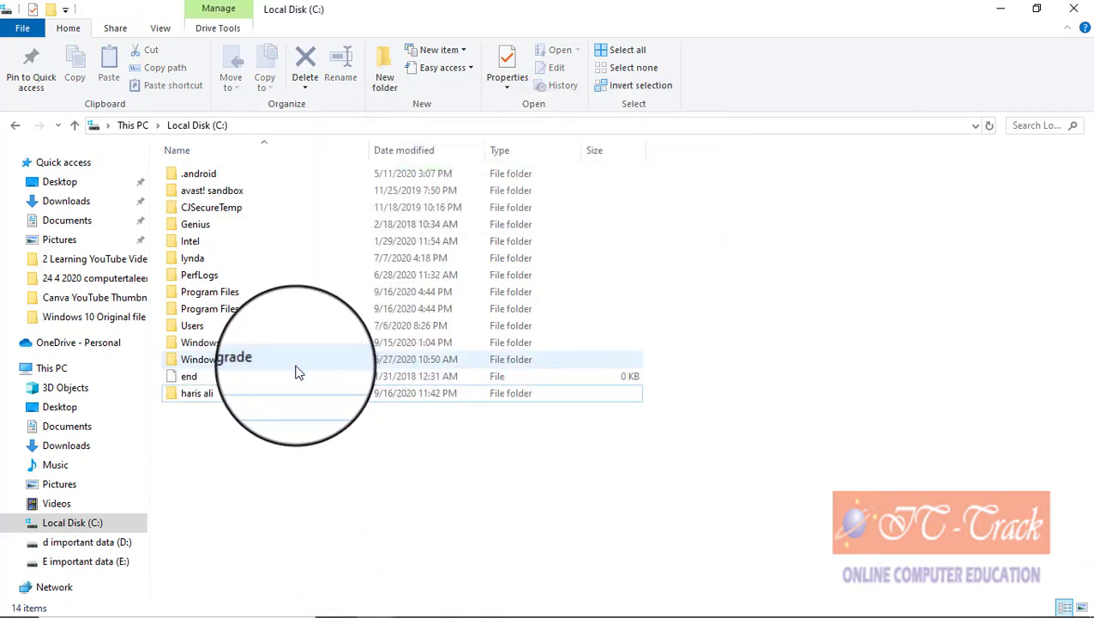
pyautogui.click(215, 397)
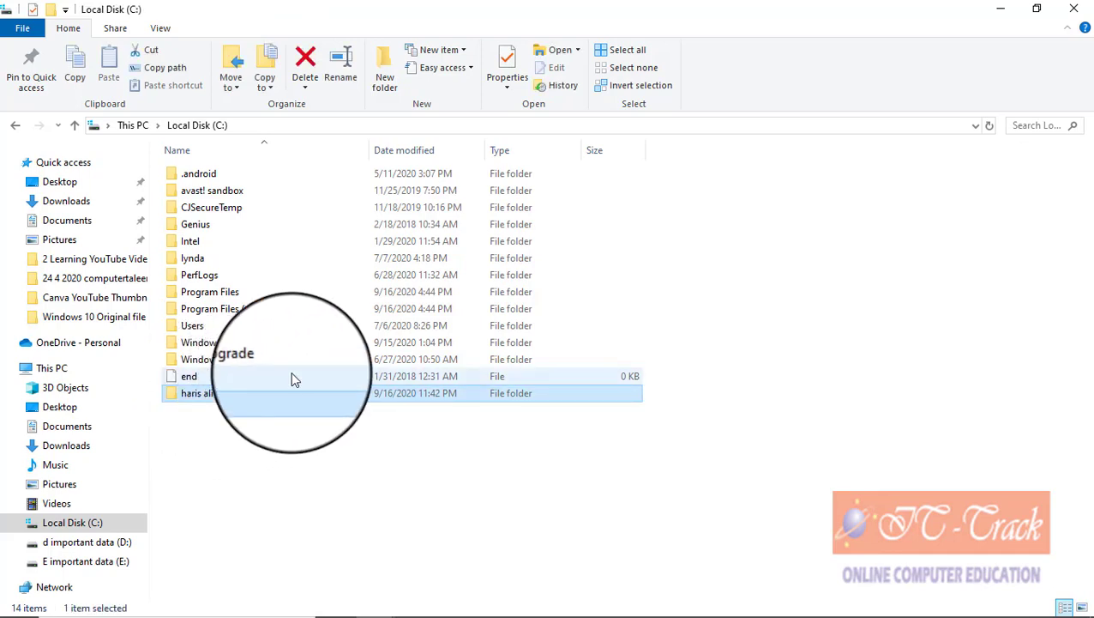
pyautogui.click(305, 88)
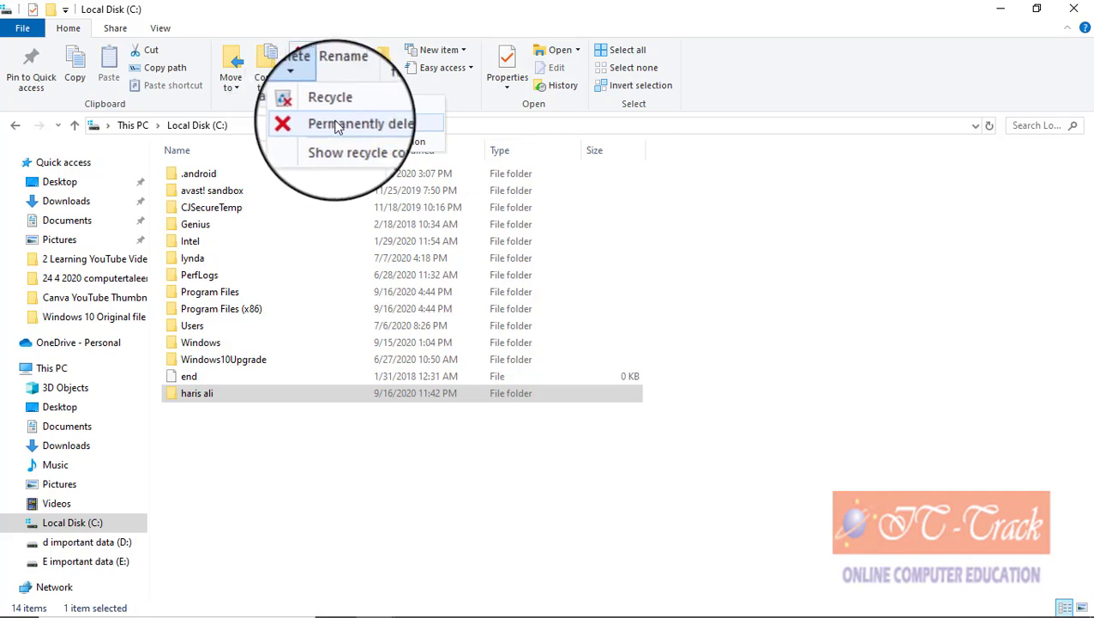
# Step: Permanently delete the second renamed folder, confirming with Yes
pyautogui.click(337, 126)
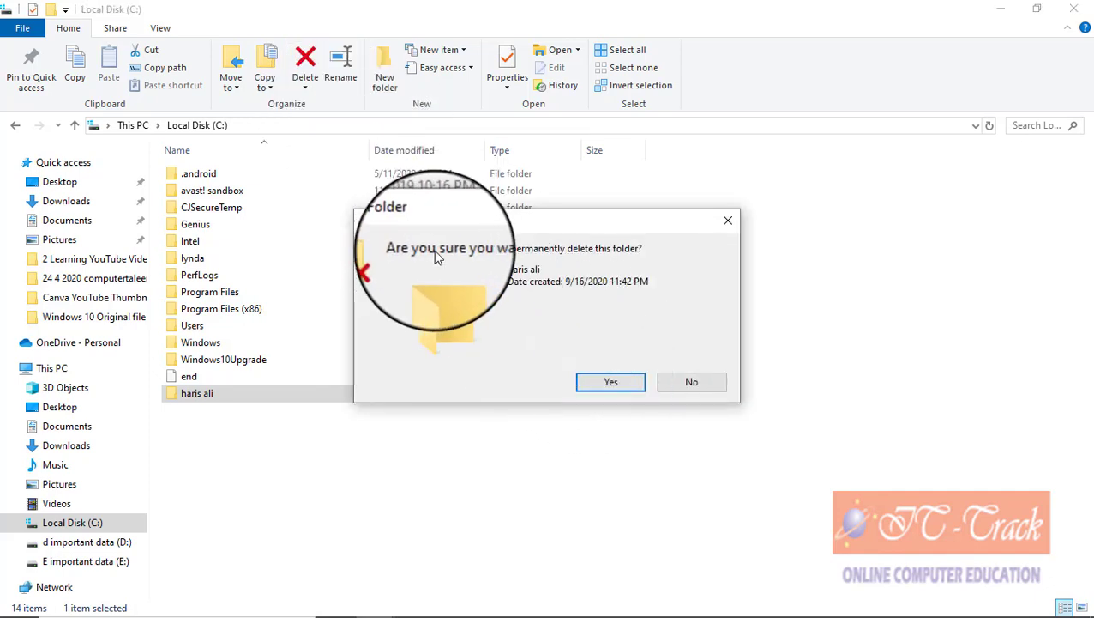
pyautogui.click(606, 382)
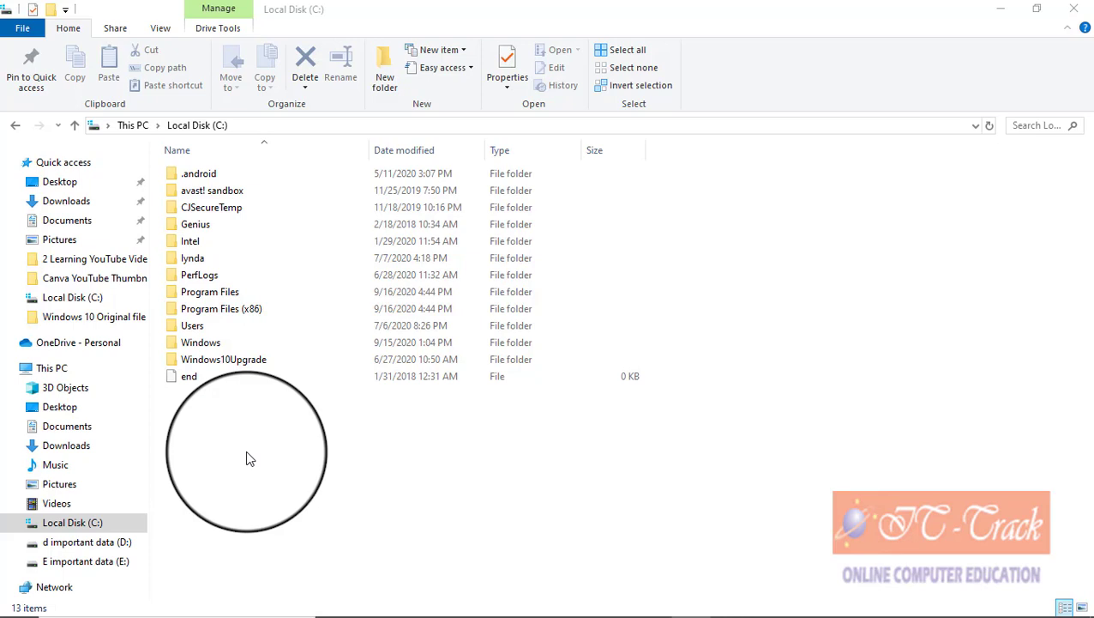
pyautogui.rightClick(248, 458)
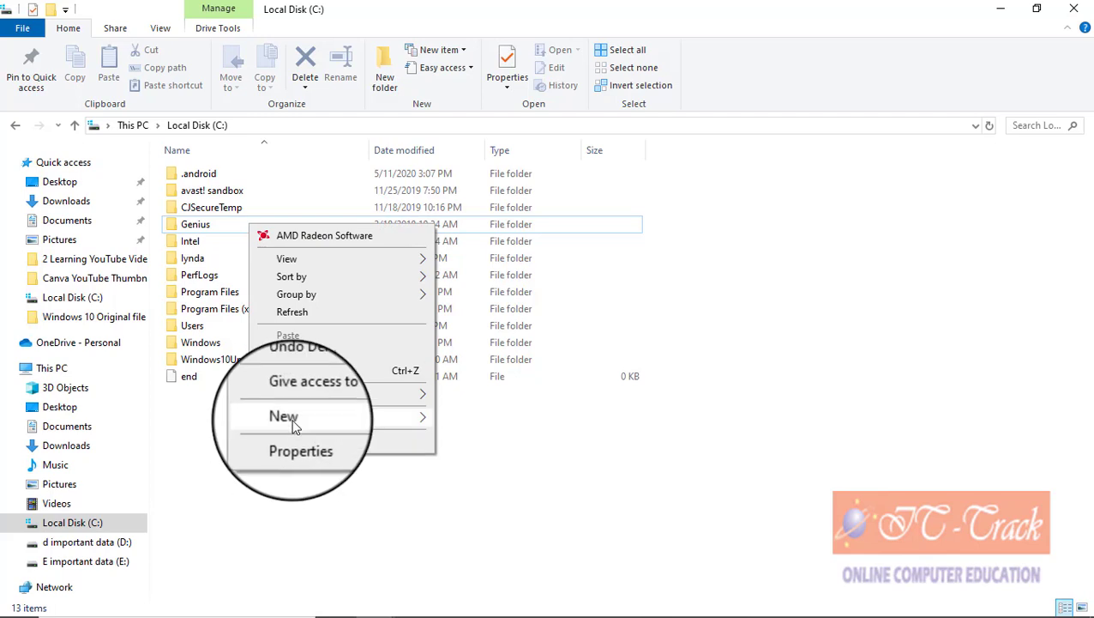
# Step: Create a new folder on C: named after a person and open it
pyautogui.moveTo(294, 426)
pyautogui.click(457, 422)
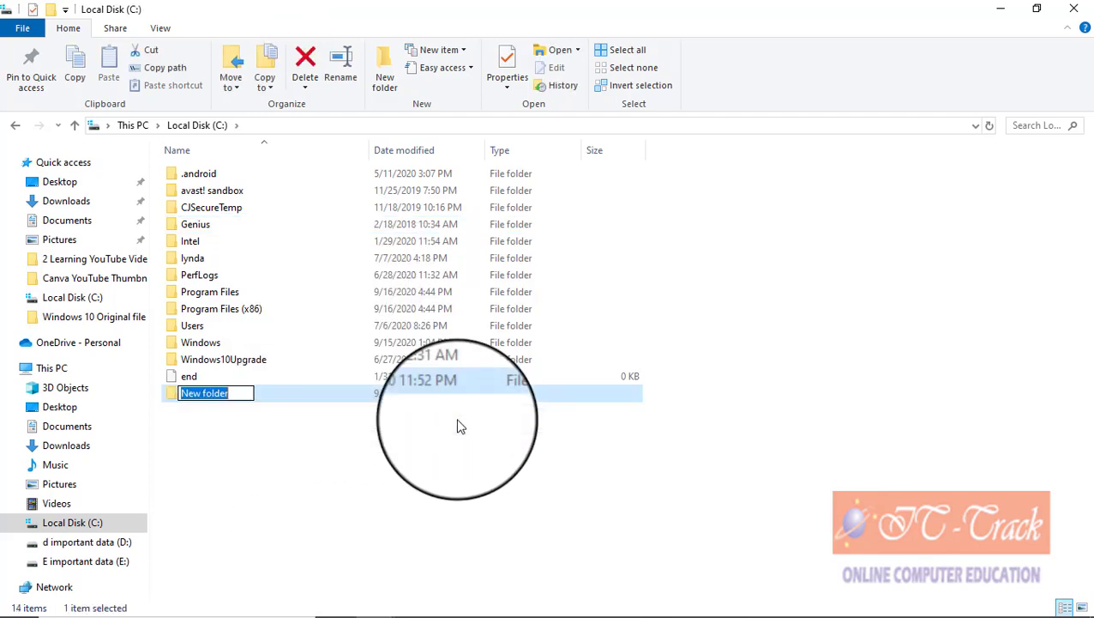
pyautogui.write('haris')
pyautogui.press('Return')
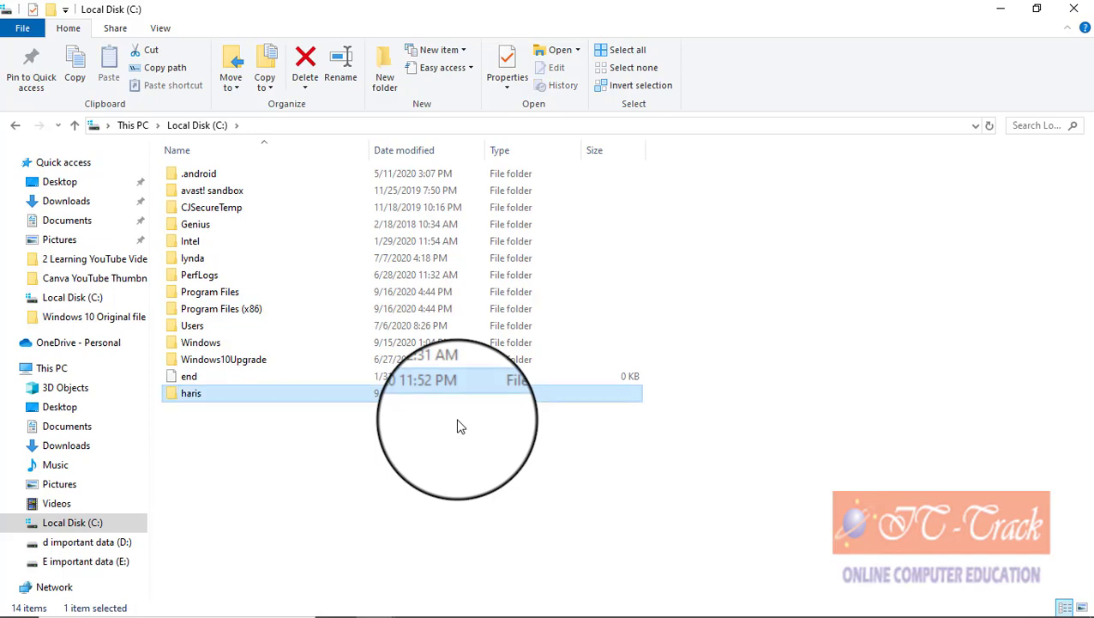
pyautogui.doubleClick(217, 396)
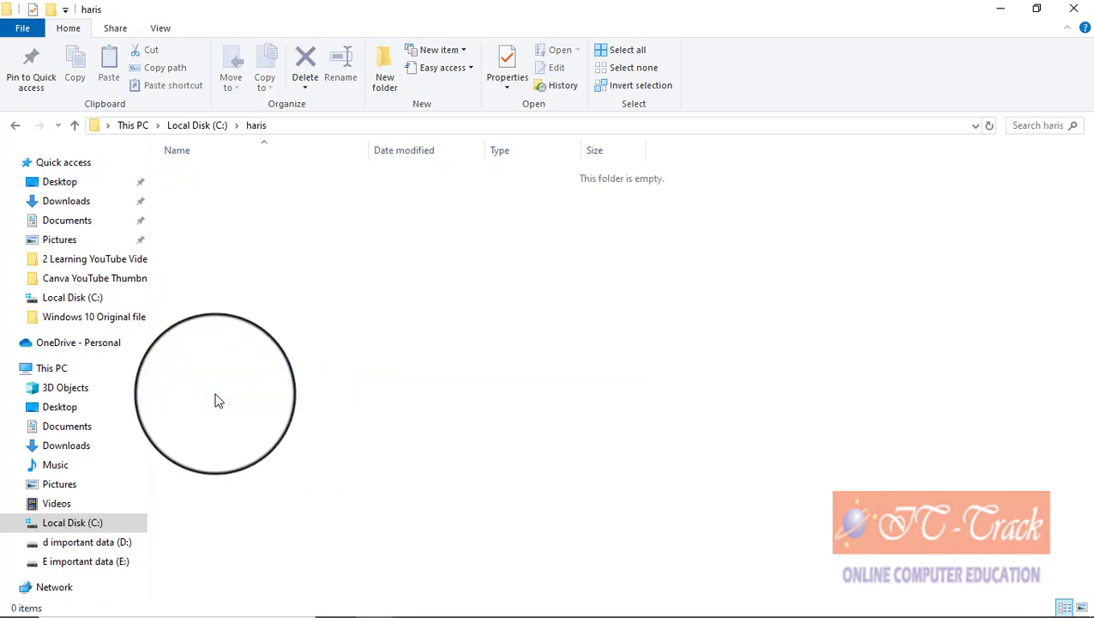
# Step: Add a Word document named 1 and an Excel worksheet named 2 inside it
pyautogui.rightClick(255, 249)
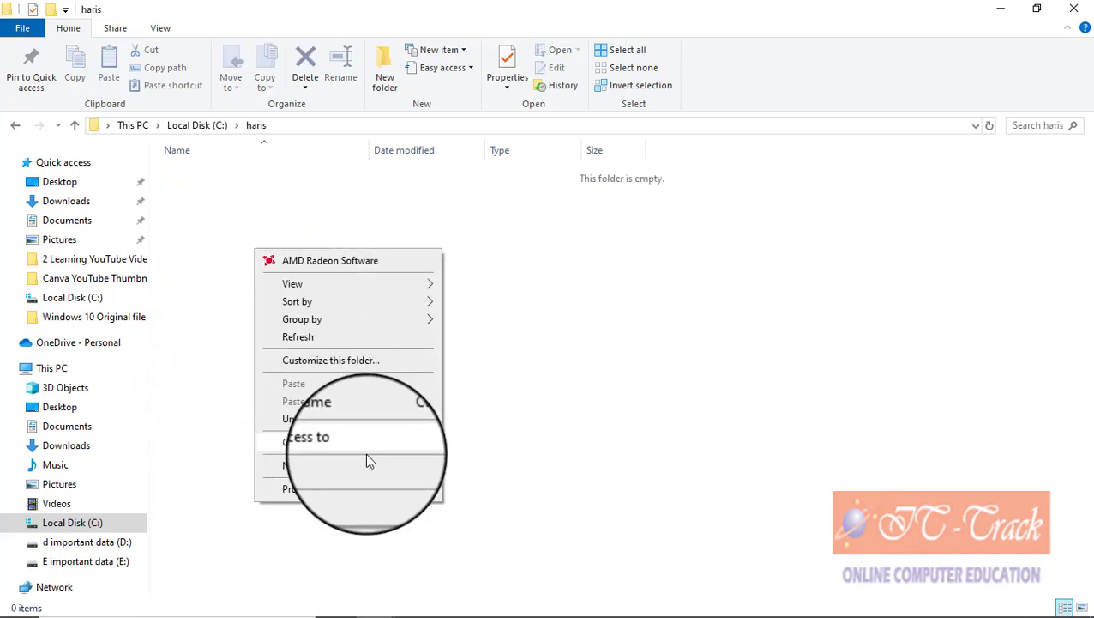
pyautogui.moveTo(369, 463)
pyautogui.click(560, 271)
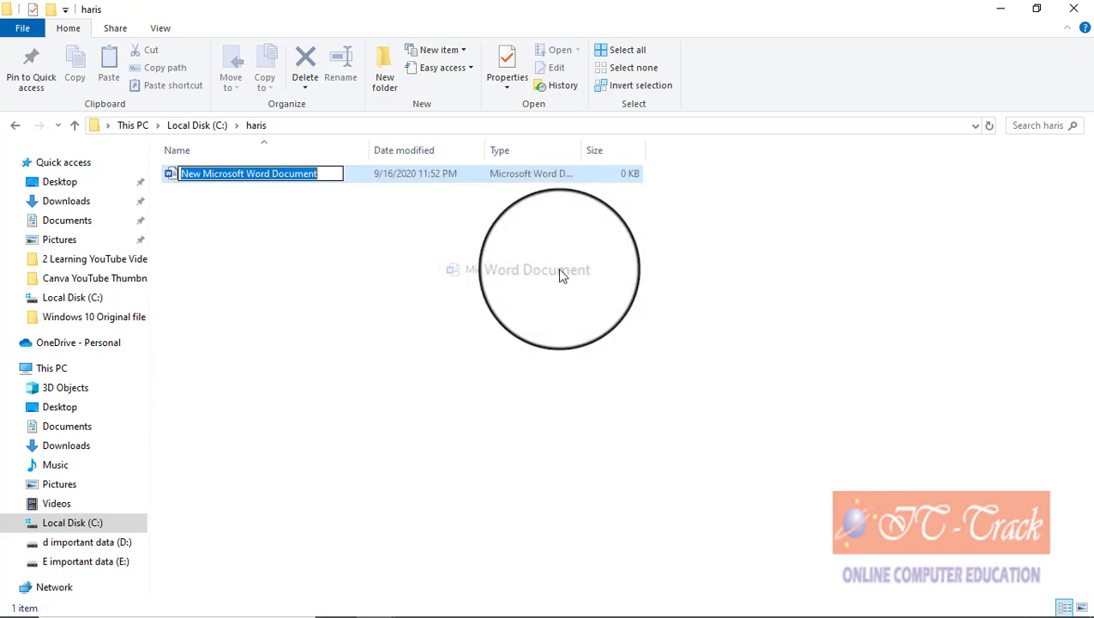
pyautogui.write('1')
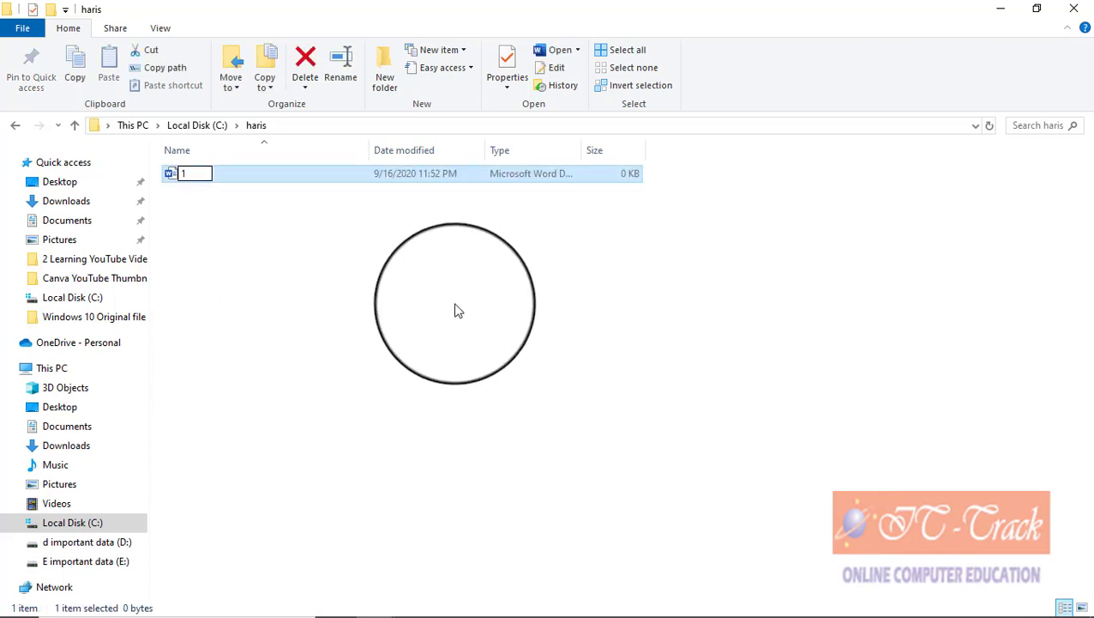
pyautogui.press('Return')
pyautogui.rightClick(299, 289)
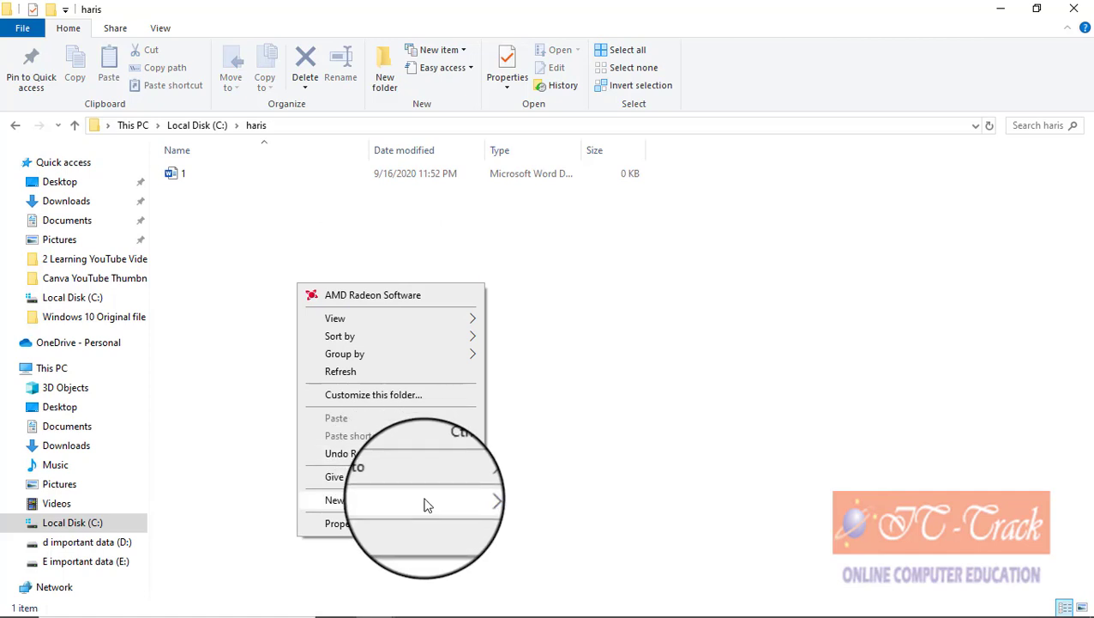
pyautogui.moveTo(420, 500)
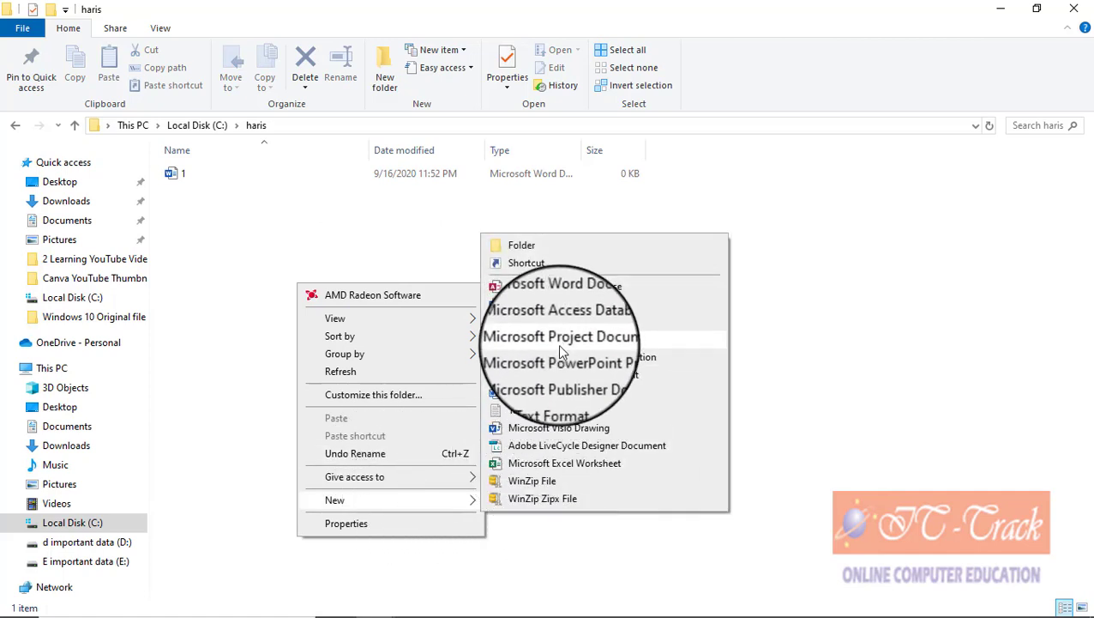
pyautogui.click(556, 464)
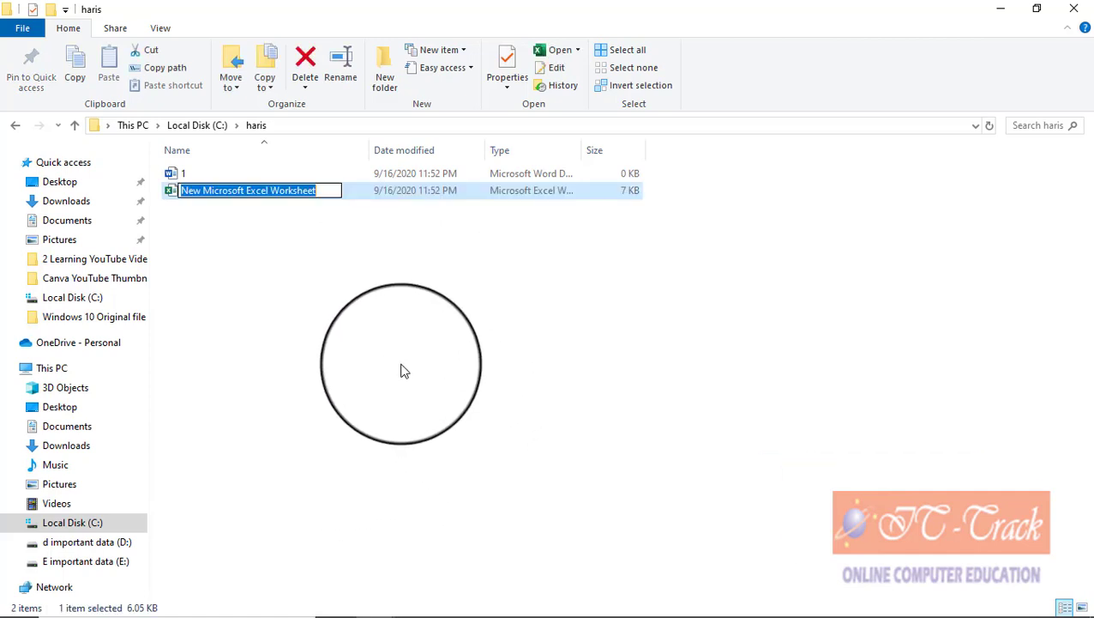
pyautogui.write('2')
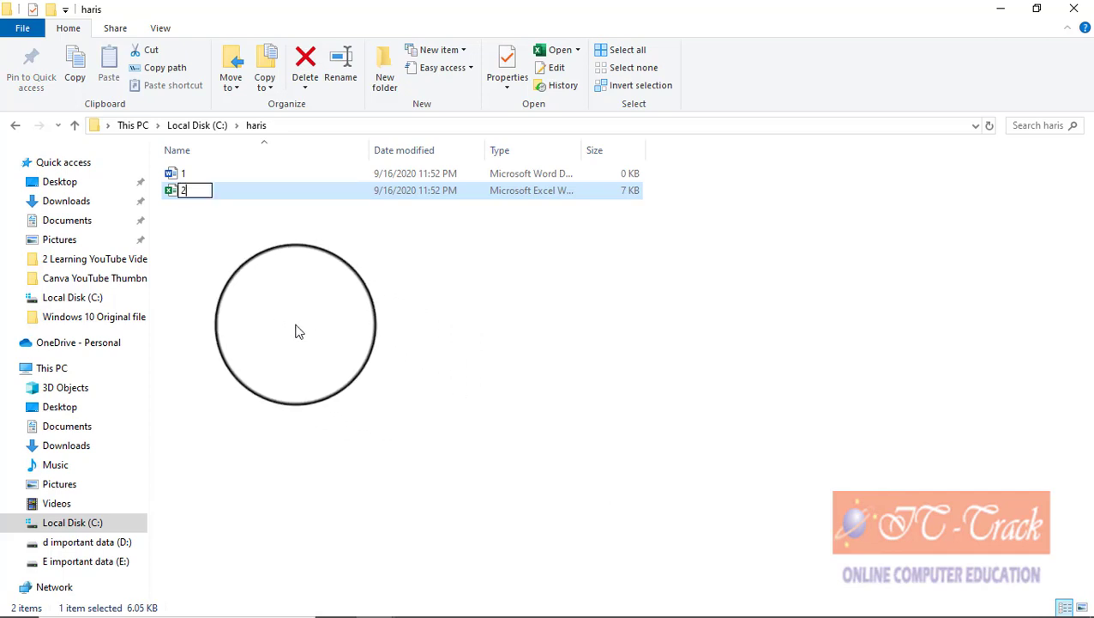
pyautogui.click(287, 322)
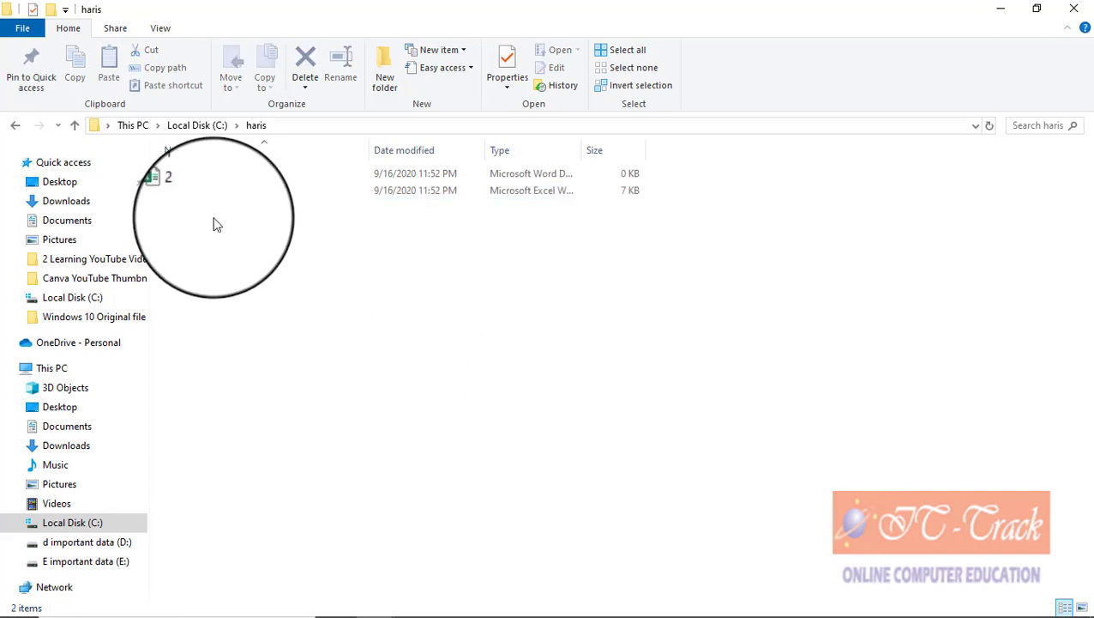
# Step: Copy Word document 1 and paste it into folder B under Pictures
pyautogui.click(184, 175)
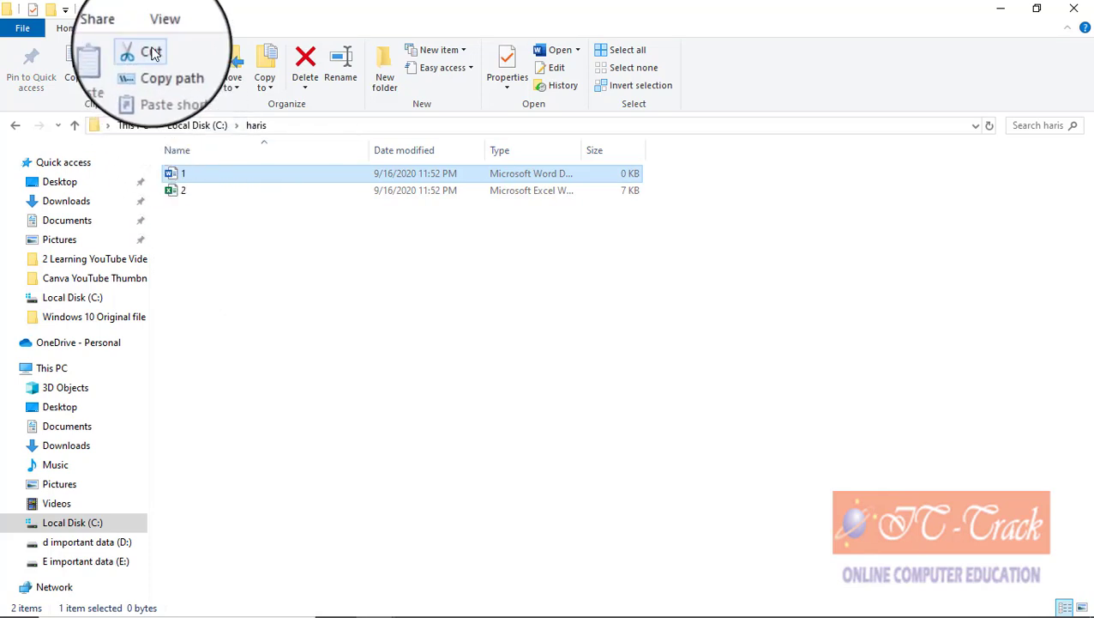
pyautogui.click(75, 69)
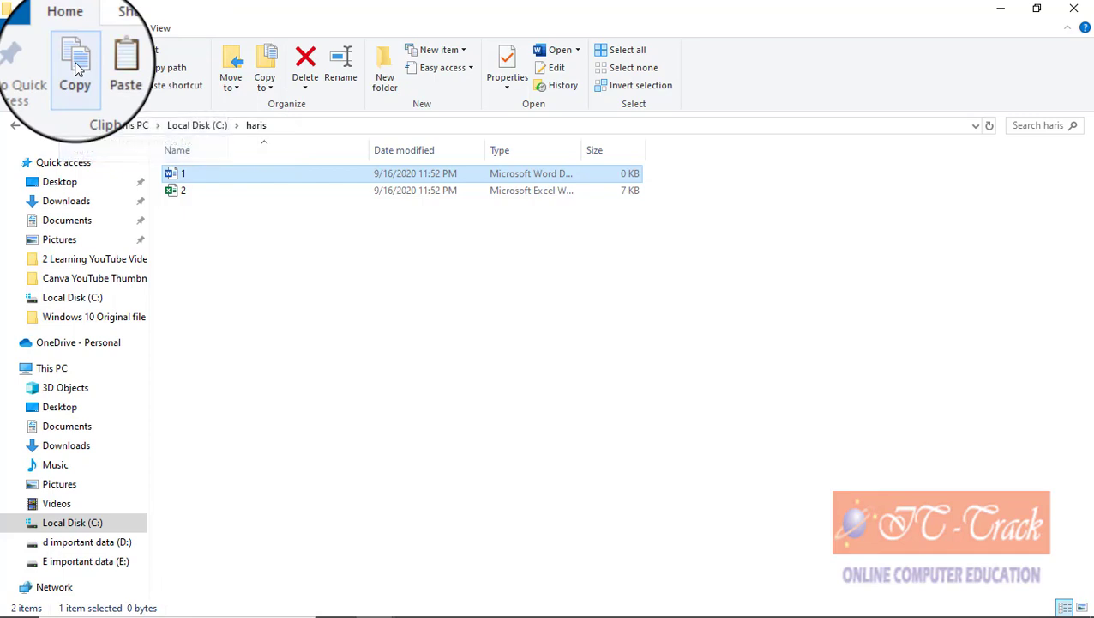
pyautogui.click(76, 125)
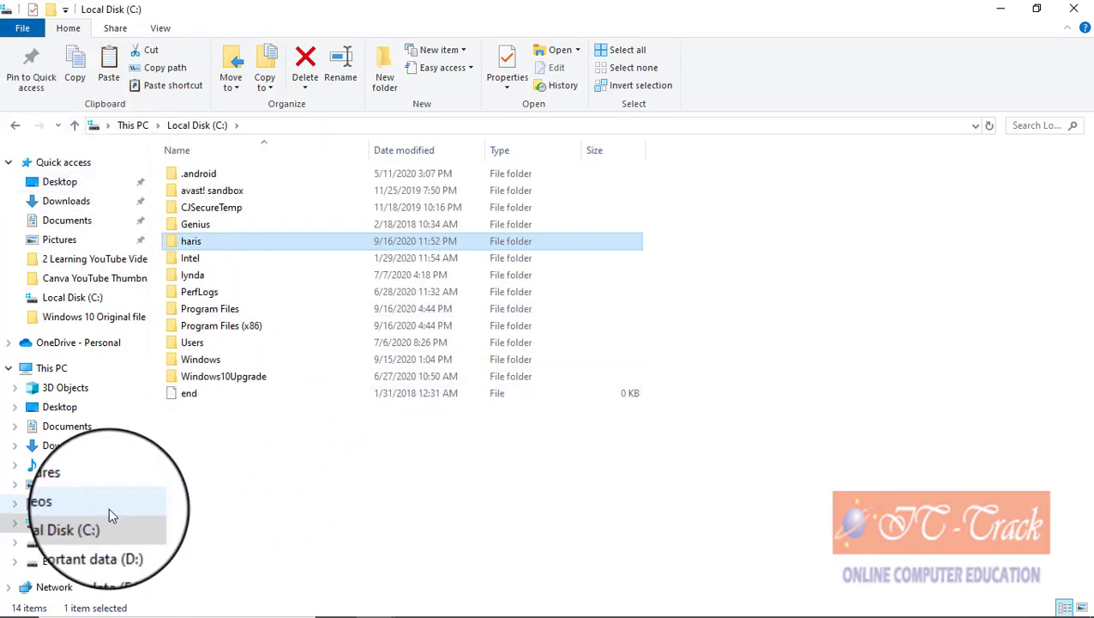
pyautogui.click(75, 486)
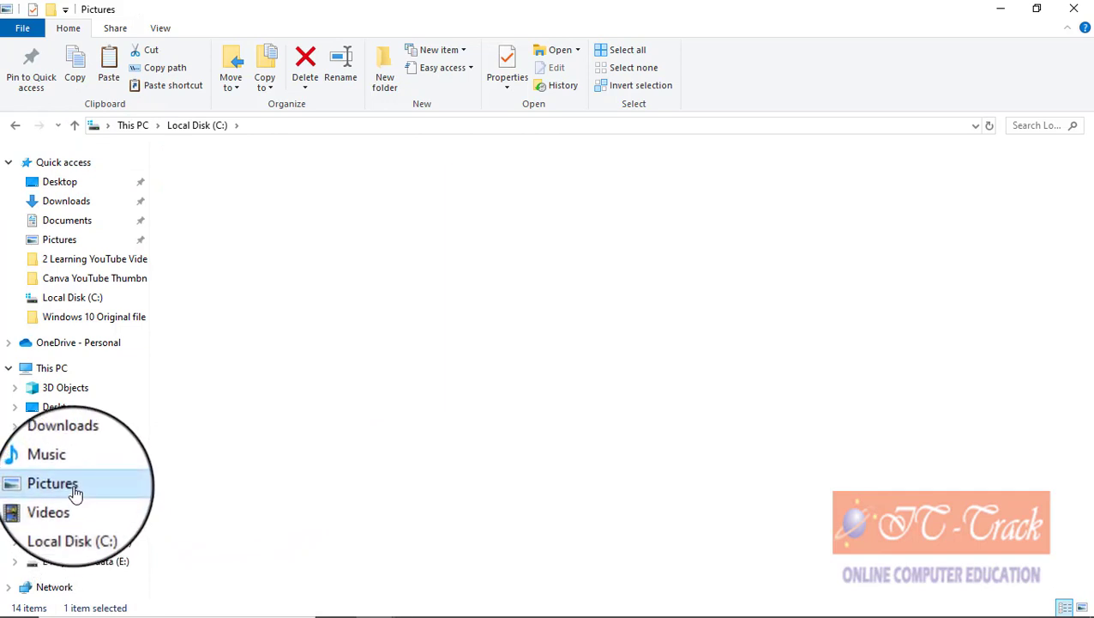
pyautogui.doubleClick(386, 220)
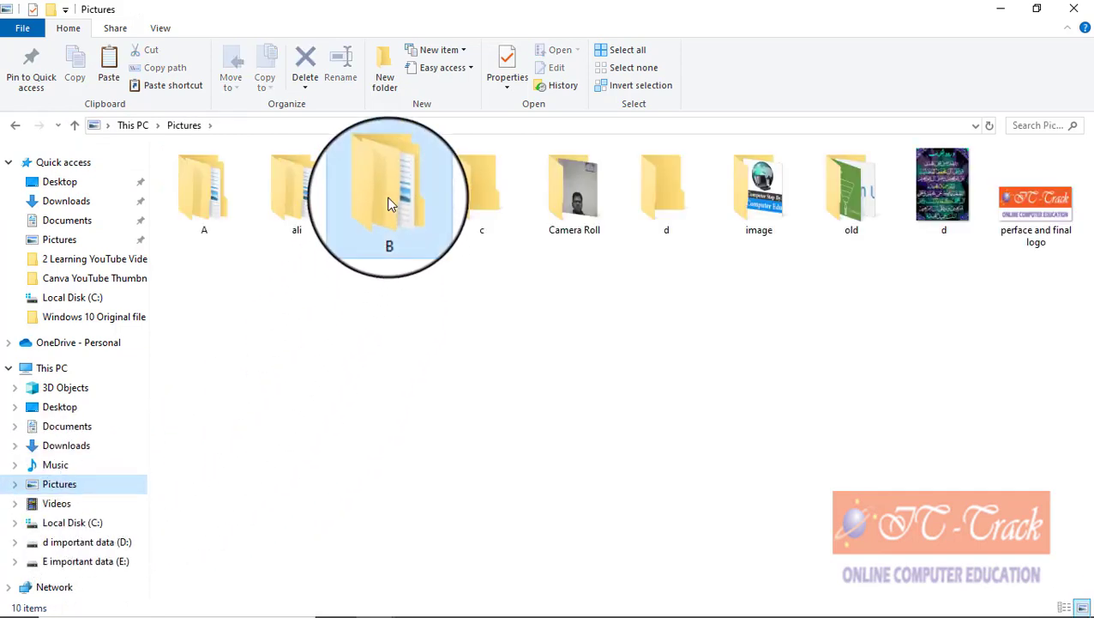
pyautogui.click(119, 75)
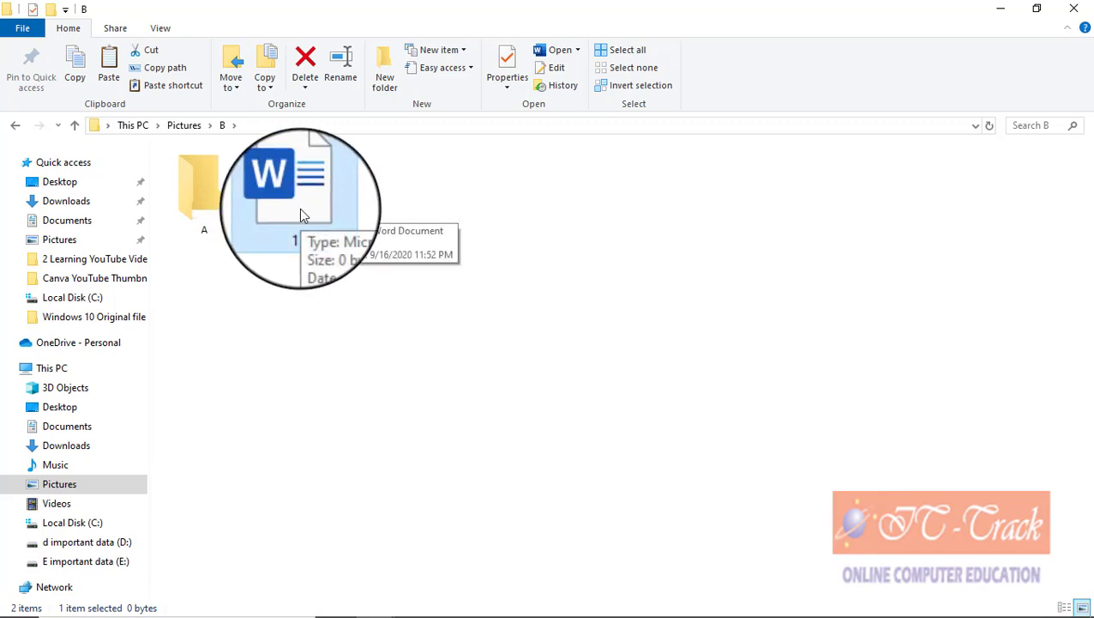
# Step: Move document 1 from folder B into its subfolder A, then return to Pictures
pyautogui.click(158, 50)
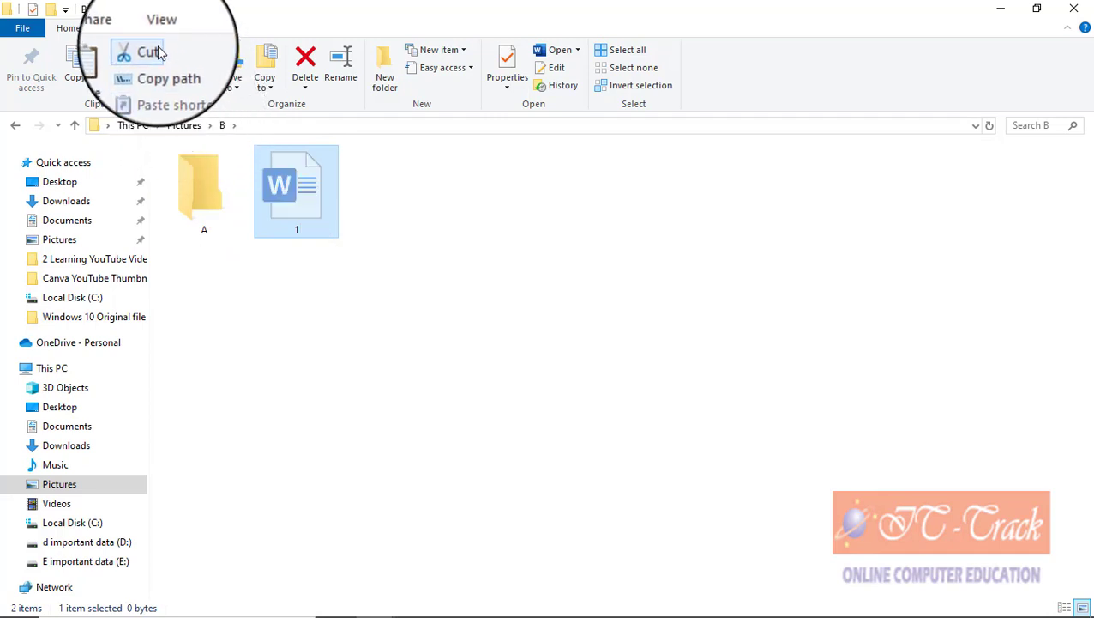
pyautogui.doubleClick(194, 197)
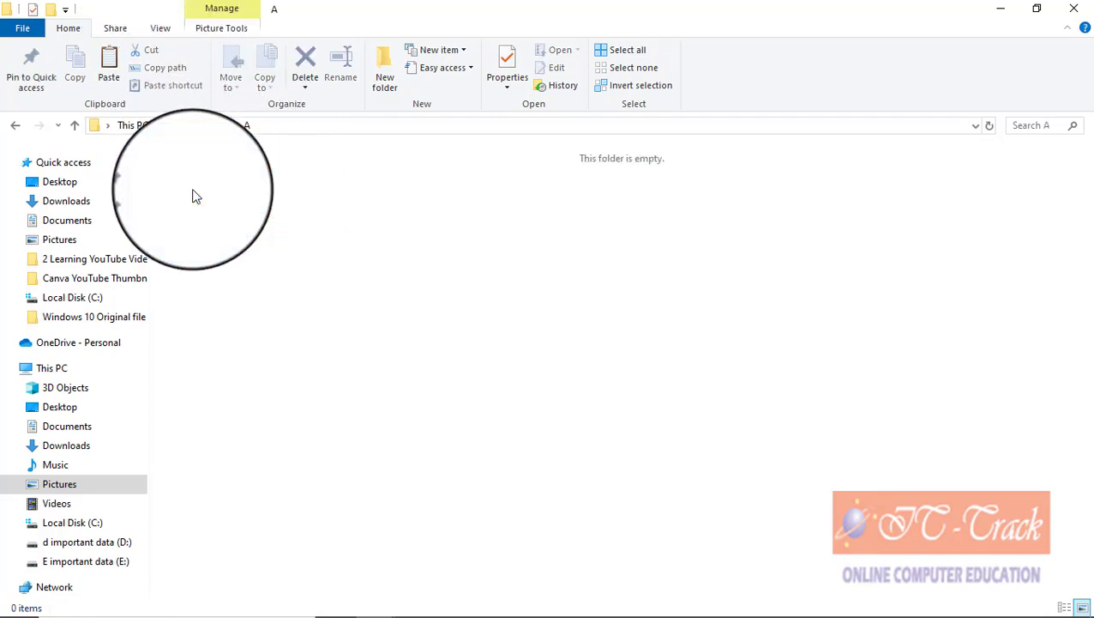
pyautogui.rightClick(225, 204)
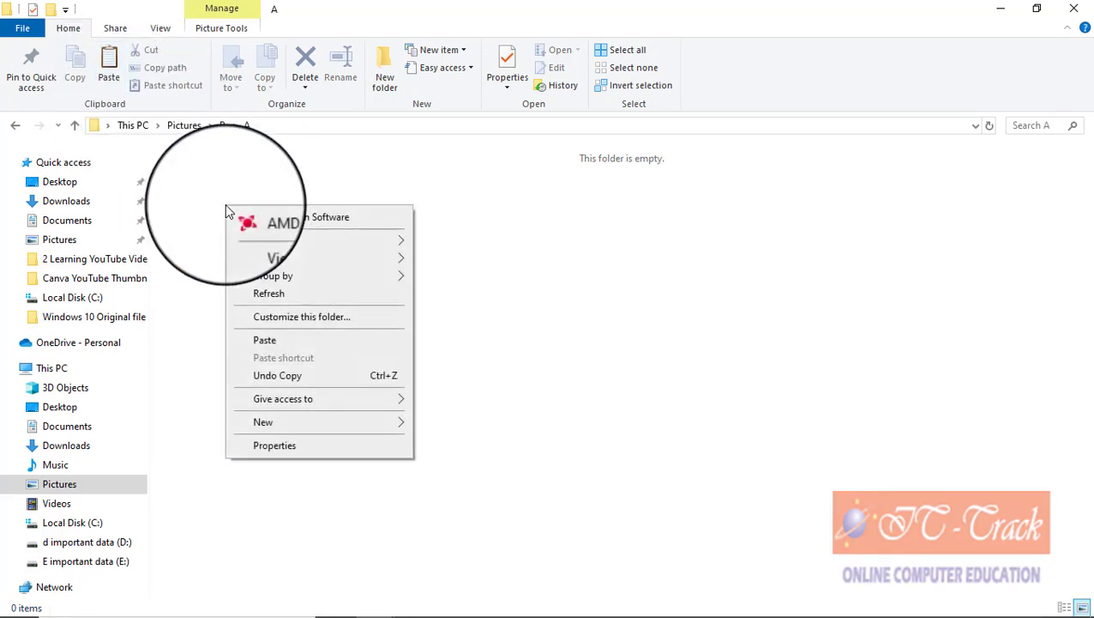
pyautogui.click(289, 347)
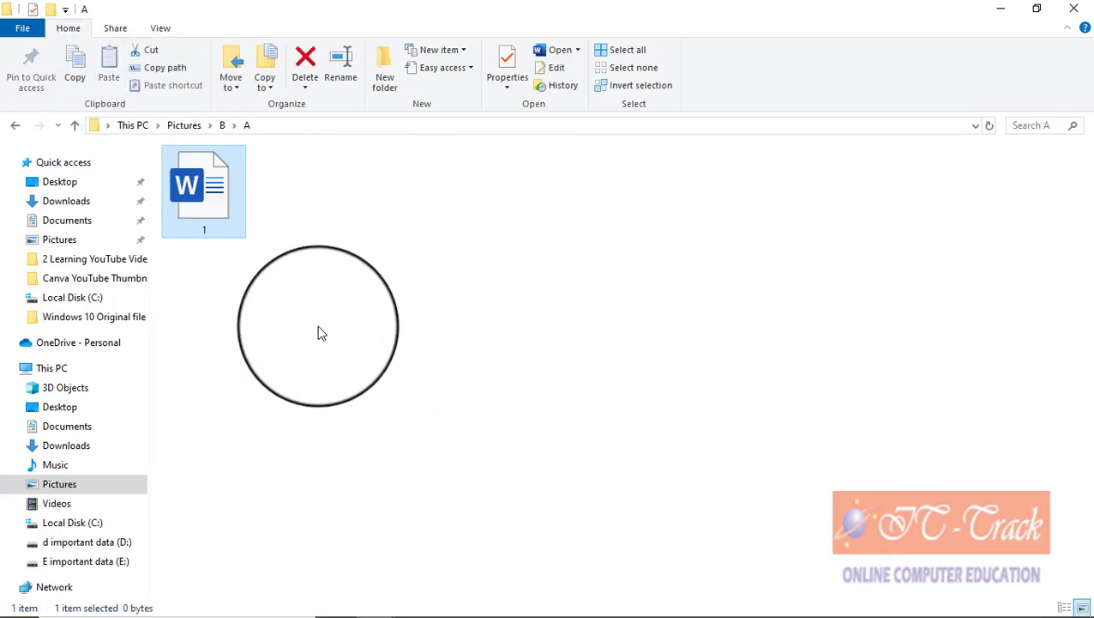
pyautogui.click(75, 126)
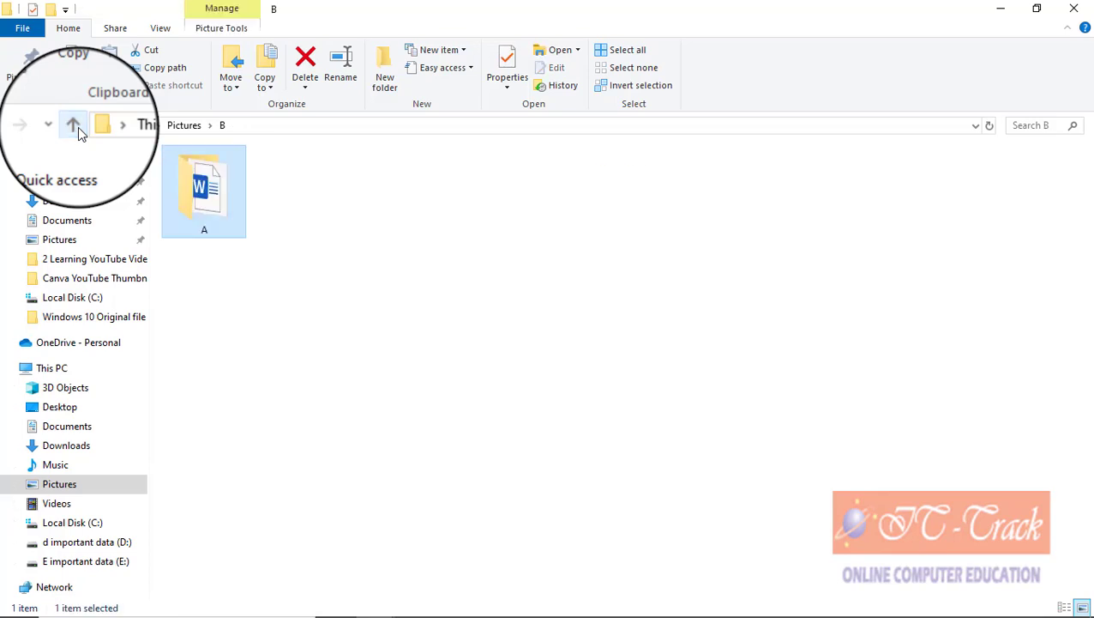
pyautogui.click(77, 126)
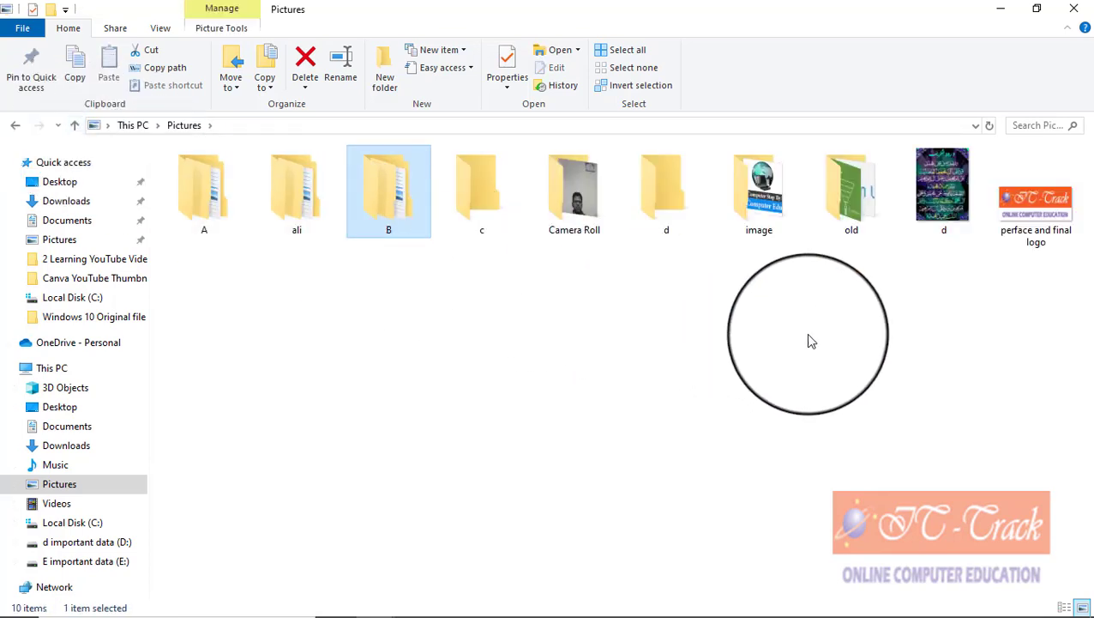
# Step: Copy the 'perface and final logo' image into Documents using Copy to
pyautogui.moveTo(1044, 247)
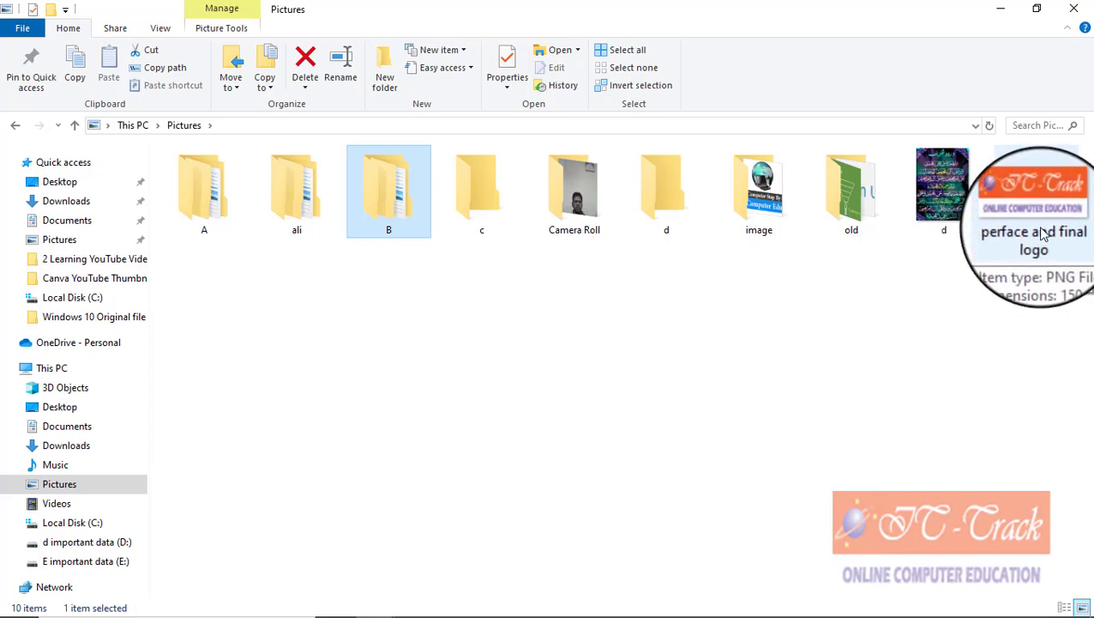
pyautogui.click(1043, 237)
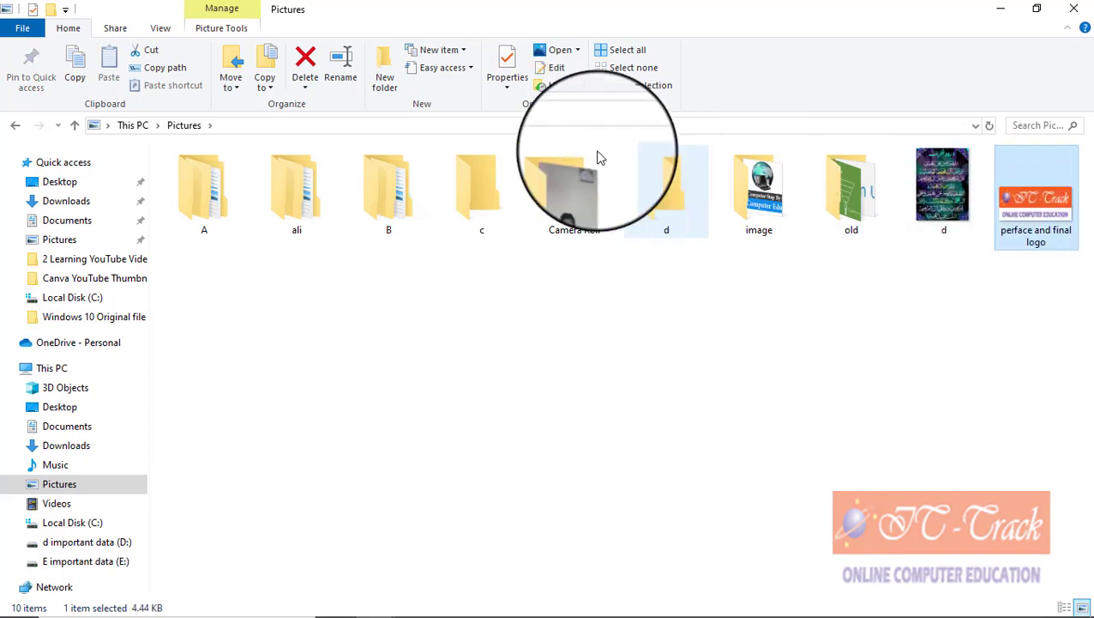
pyautogui.click(230, 82)
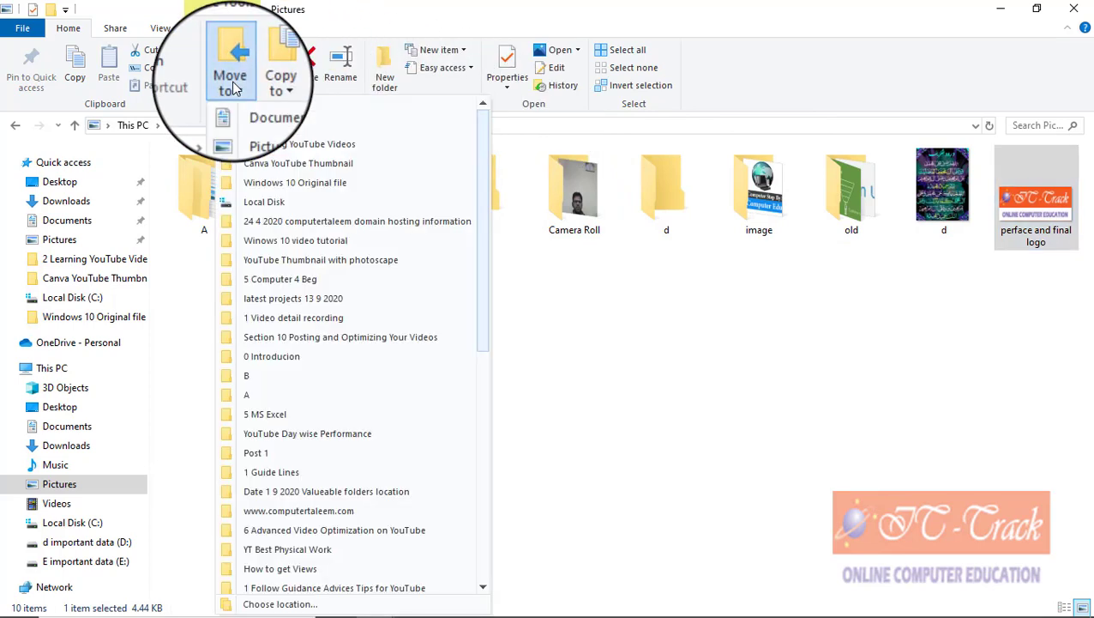
pyautogui.click(265, 84)
pyautogui.click(266, 83)
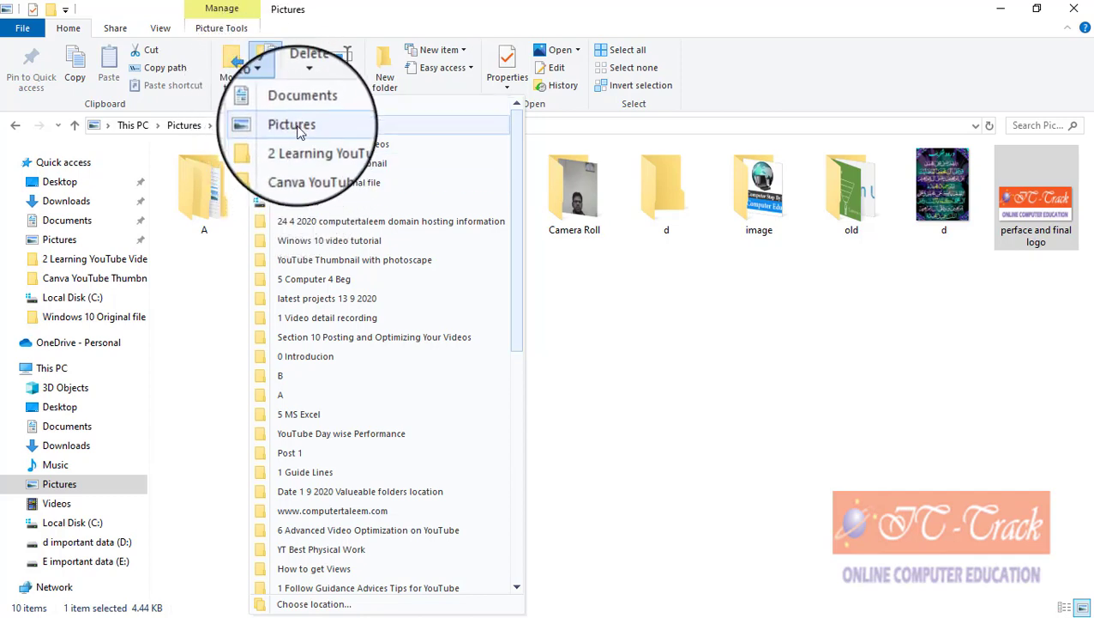
pyautogui.click(299, 111)
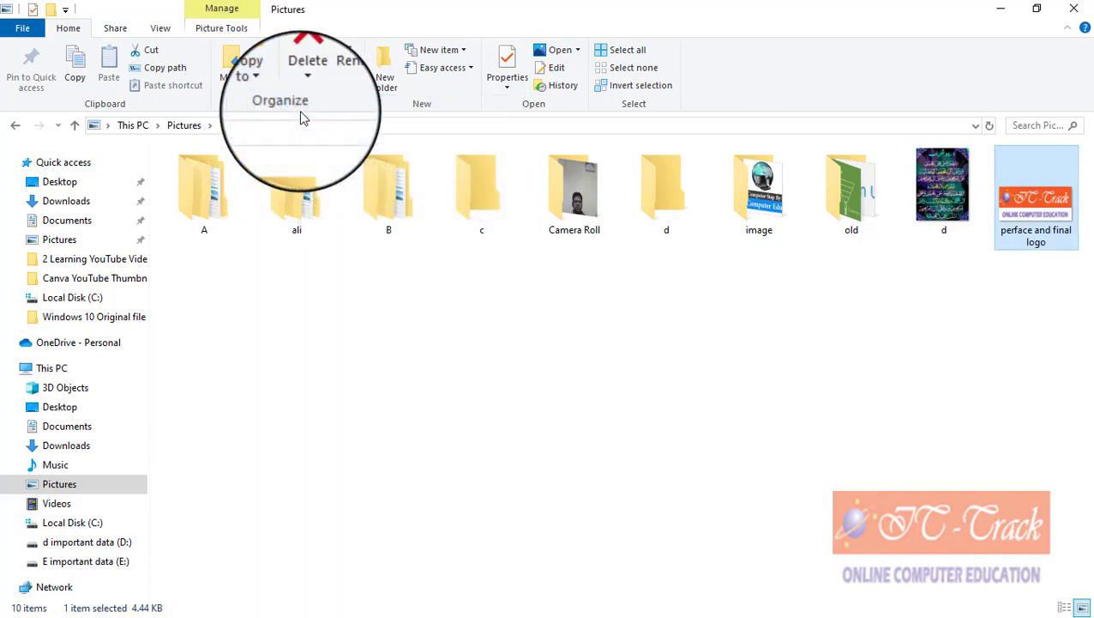
# Step: Cut the logo from Documents and paste it into the new person-named folder on C:
pyautogui.click(82, 437)
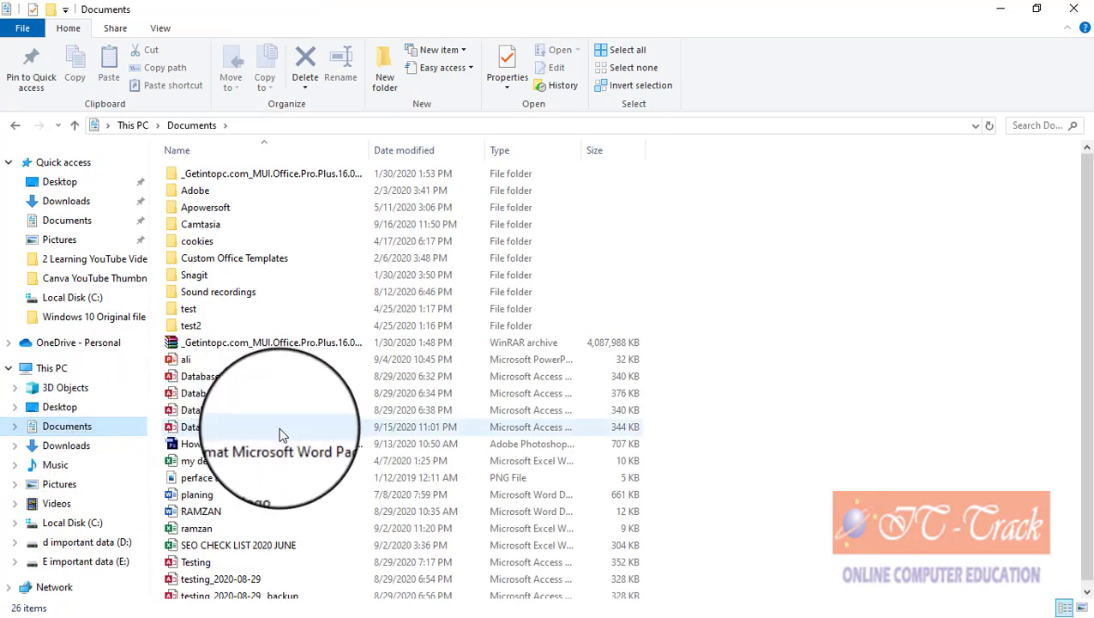
pyautogui.click(267, 483)
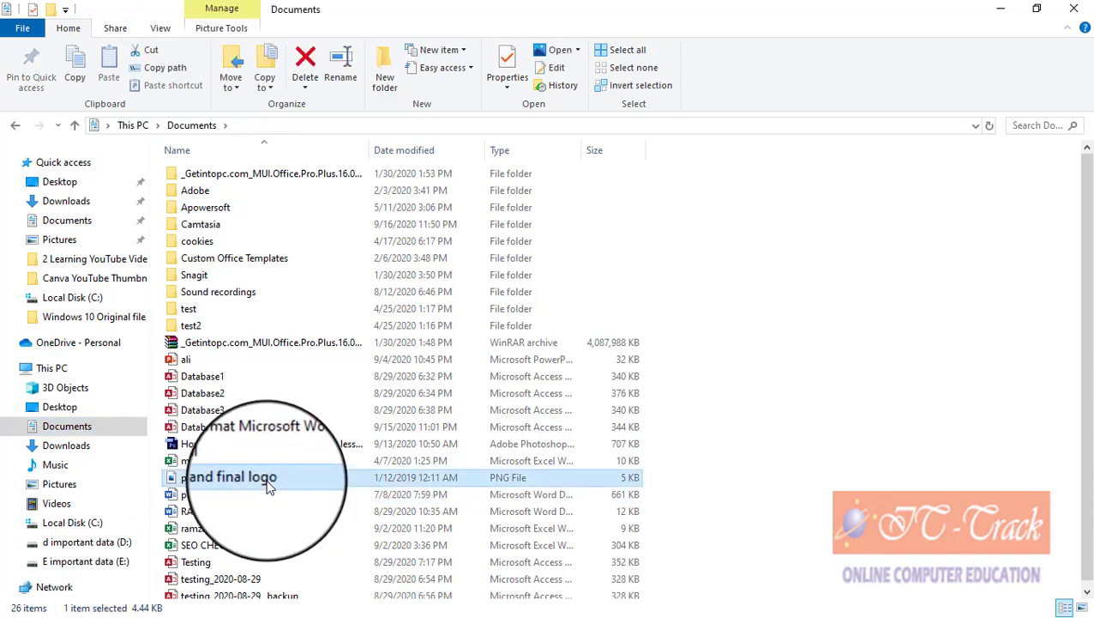
pyautogui.rightClick(268, 486)
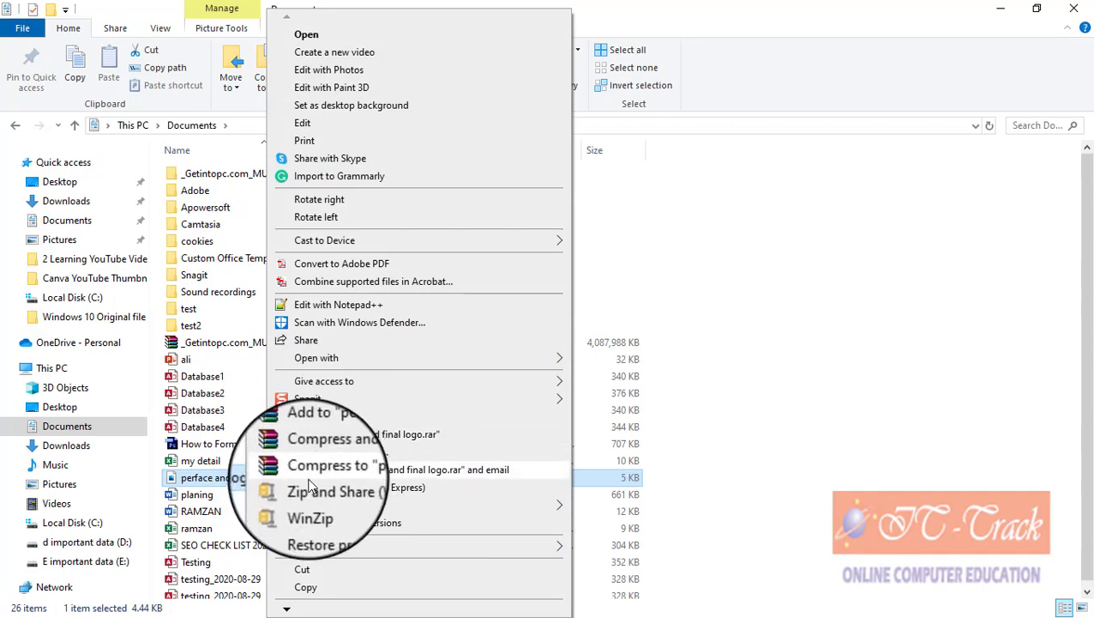
pyautogui.click(319, 571)
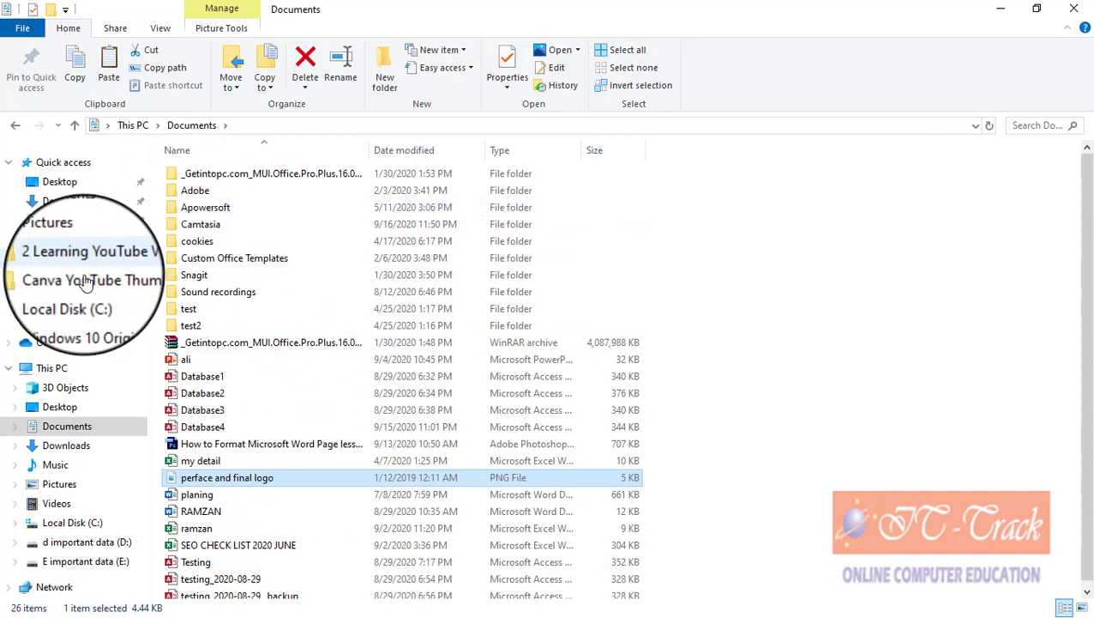
pyautogui.click(120, 520)
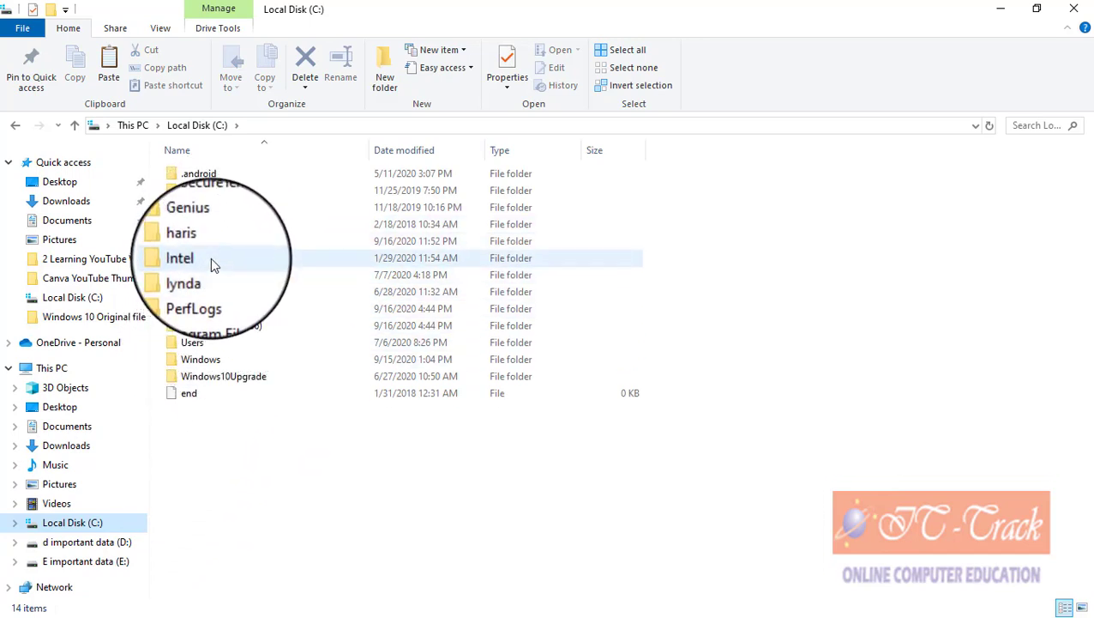
pyautogui.click(210, 257)
pyautogui.doubleClick(207, 246)
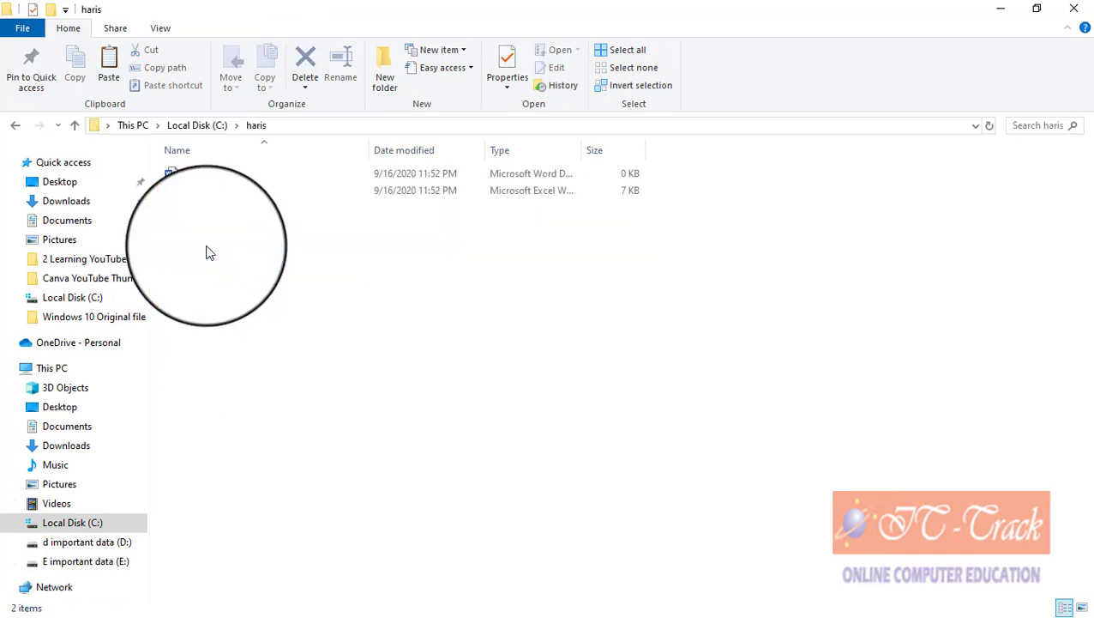
pyautogui.click(111, 77)
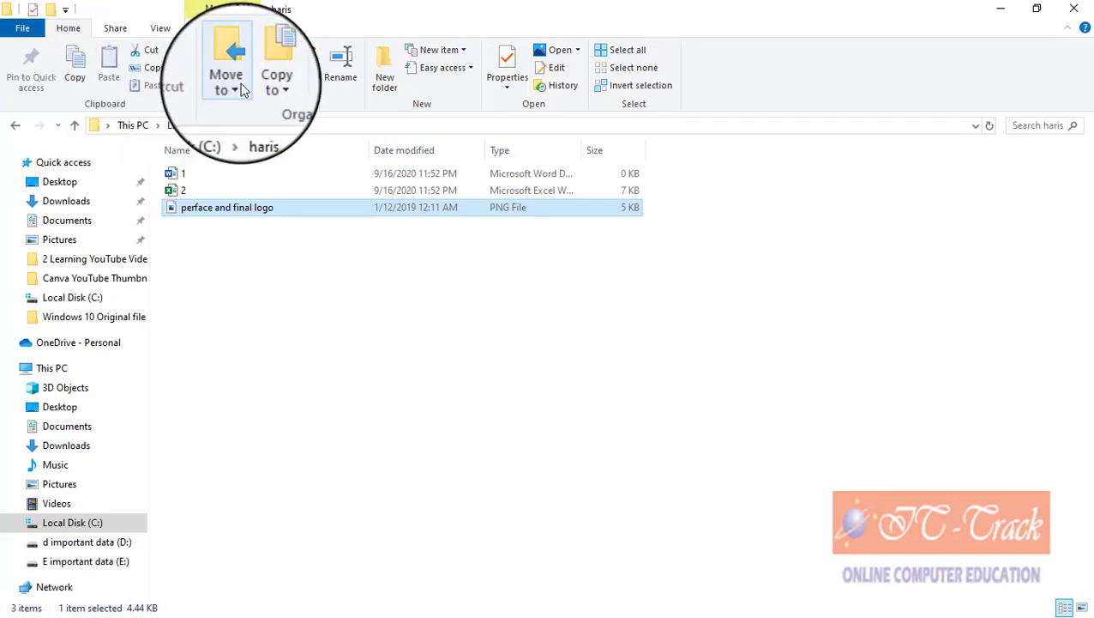
pyautogui.rightClick(247, 279)
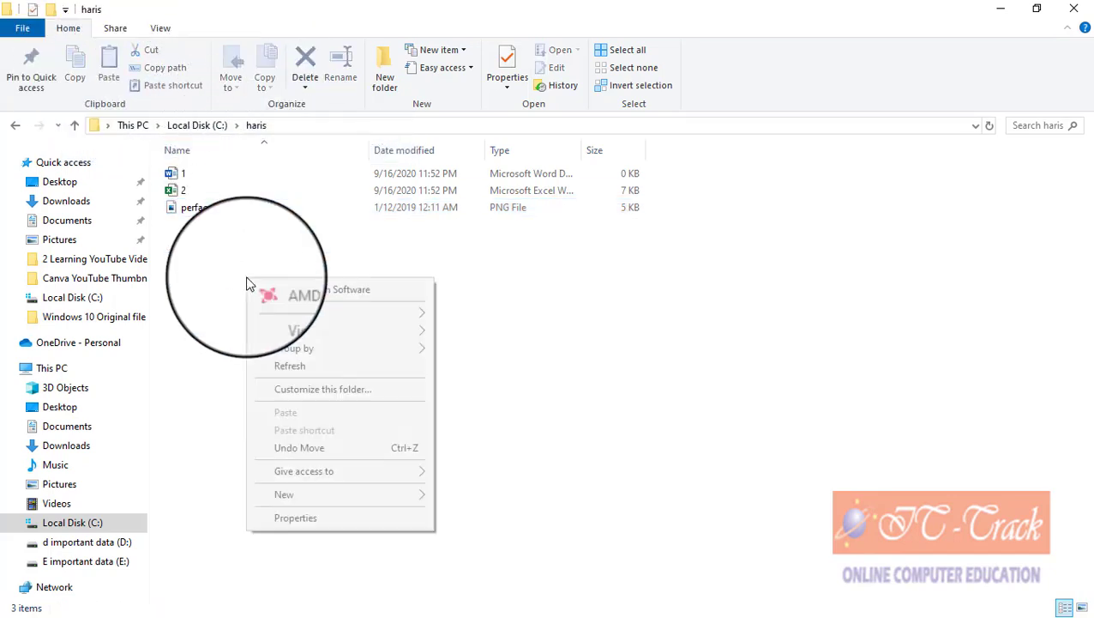
# Step: Dismiss the open folder context menu so USB Drive (G:) can be shown
pyautogui.click(223, 410)
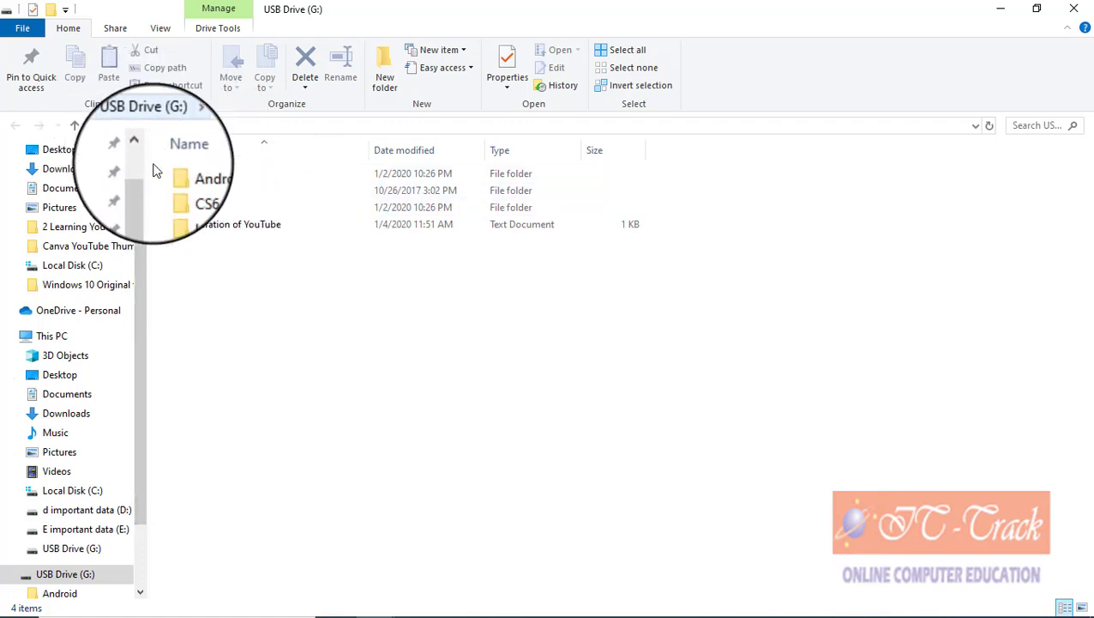
# Step: Open USB Drive (G:) from This PC in a new window
pyautogui.scroll(-1, 141, 368)
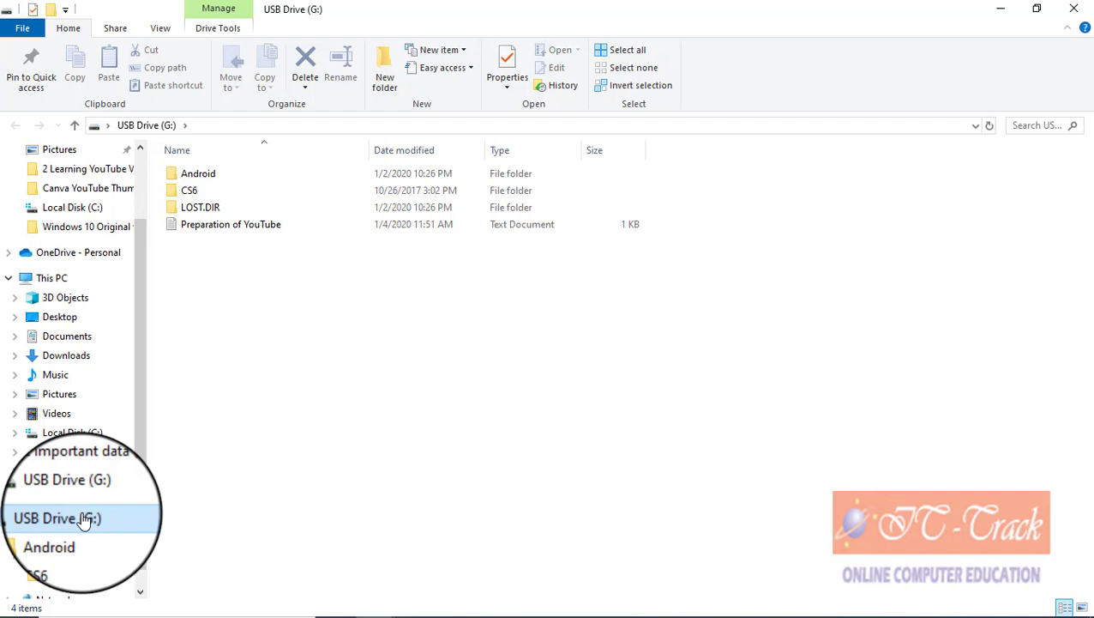
pyautogui.click(58, 280)
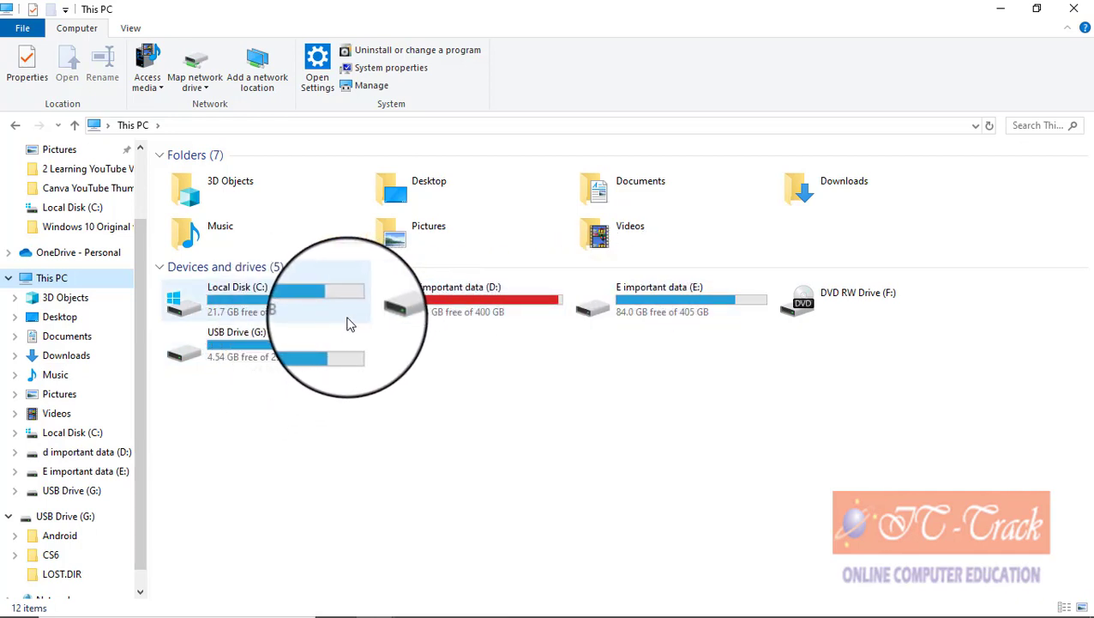
pyautogui.rightClick(276, 337)
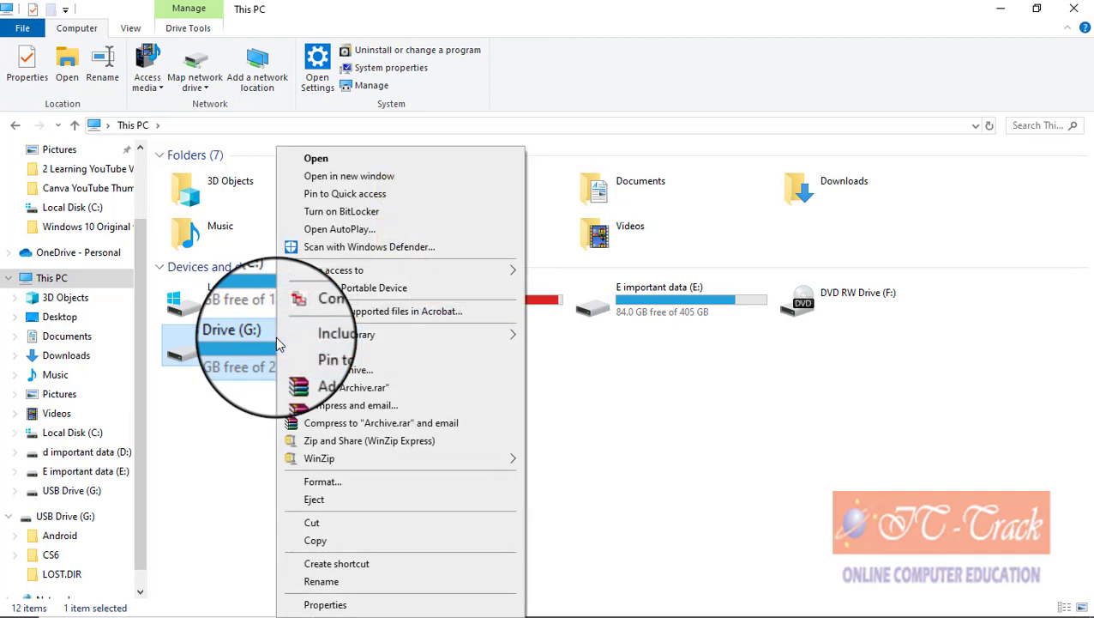
pyautogui.click(380, 180)
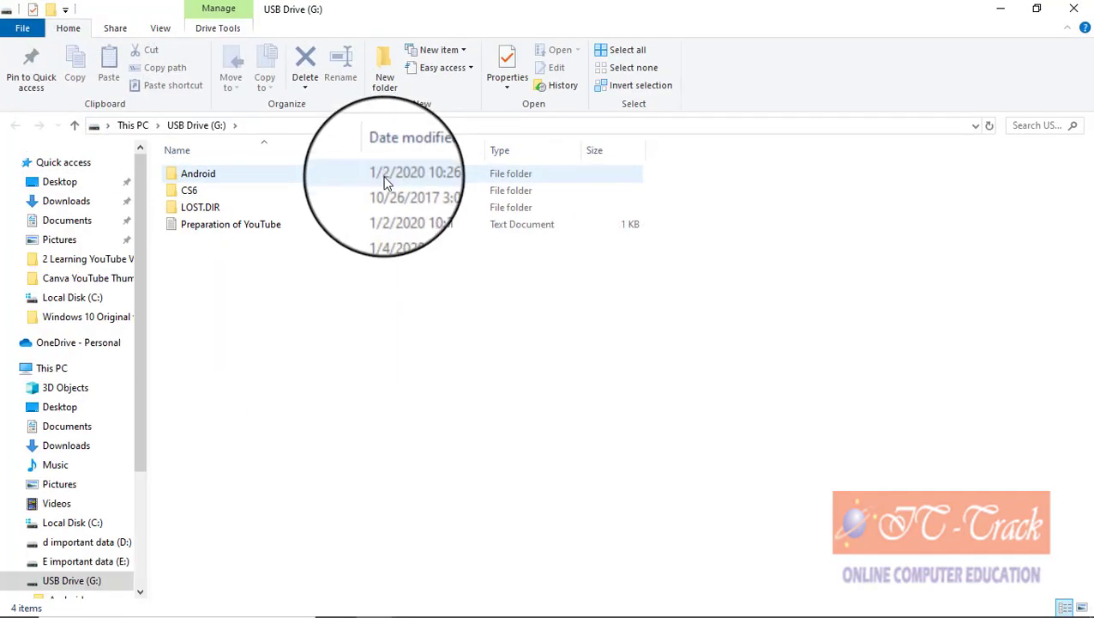
# Step: Create a new folder on USB Drive (G:)
pyautogui.rightClick(301, 283)
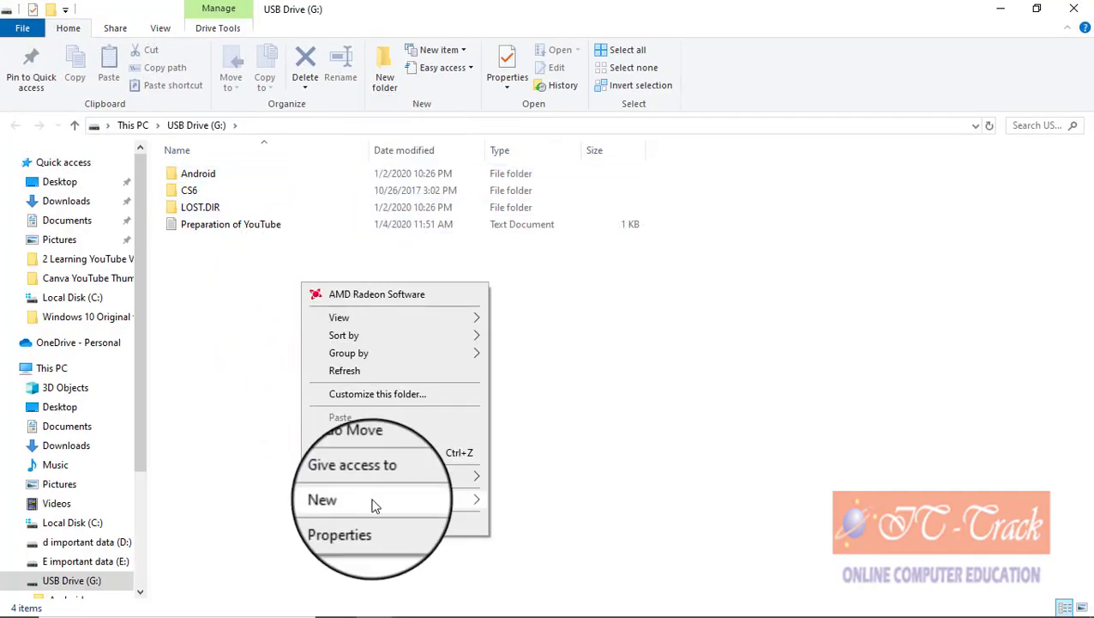
pyautogui.moveTo(440, 502)
pyautogui.click(515, 245)
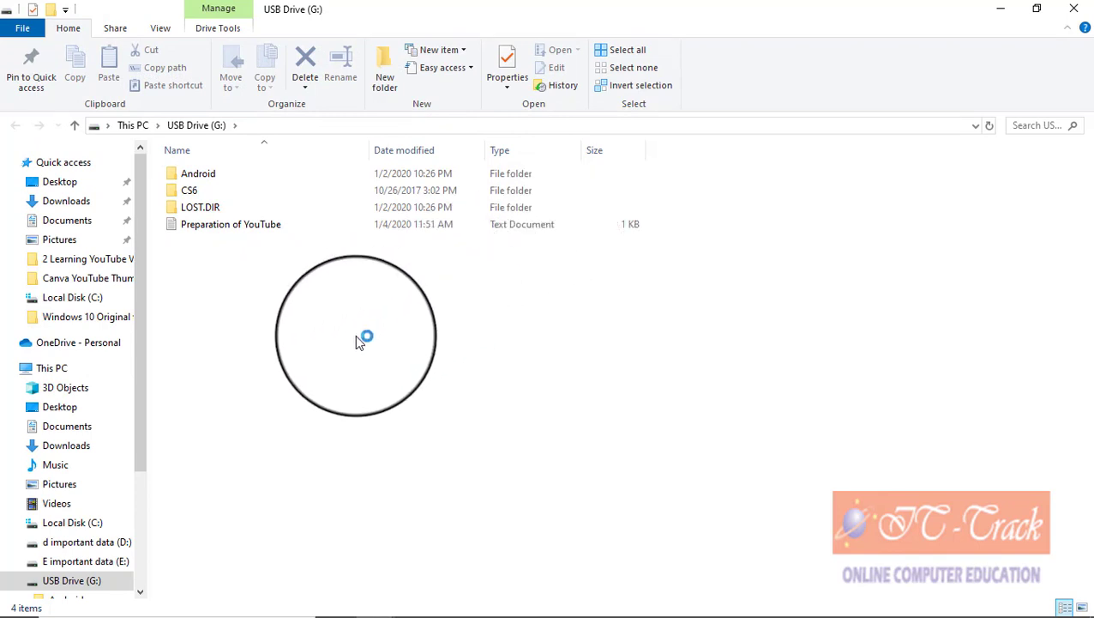
# Step: Name the new folder 'ghg' and copy the perface and final logo image from Pictures onto USB Drive (G:)
pyautogui.write('ghg')
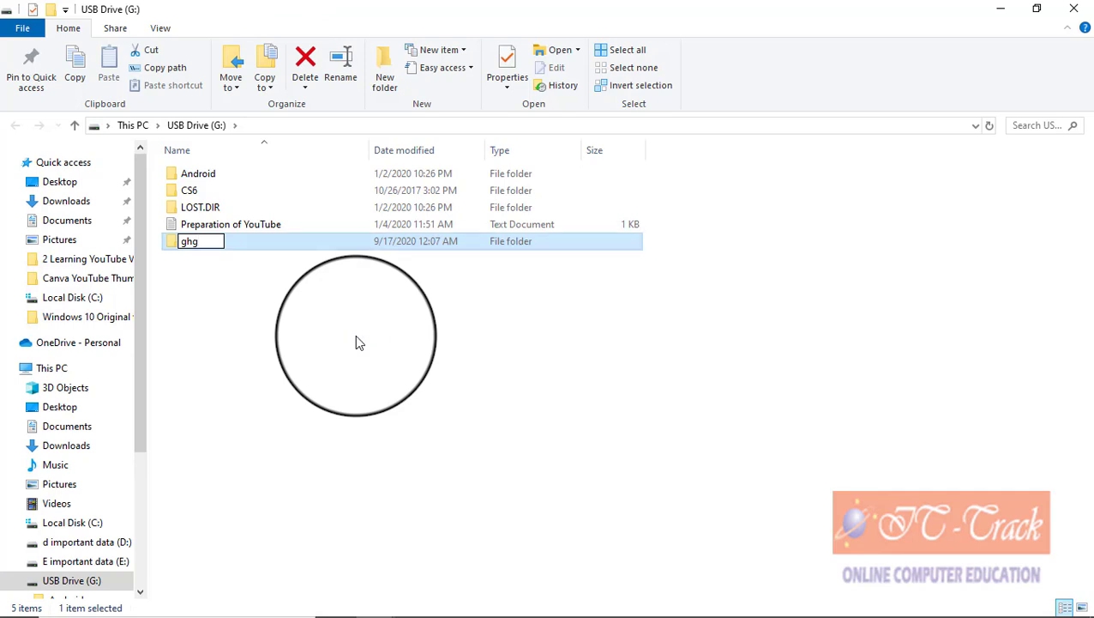
pyautogui.click(81, 482)
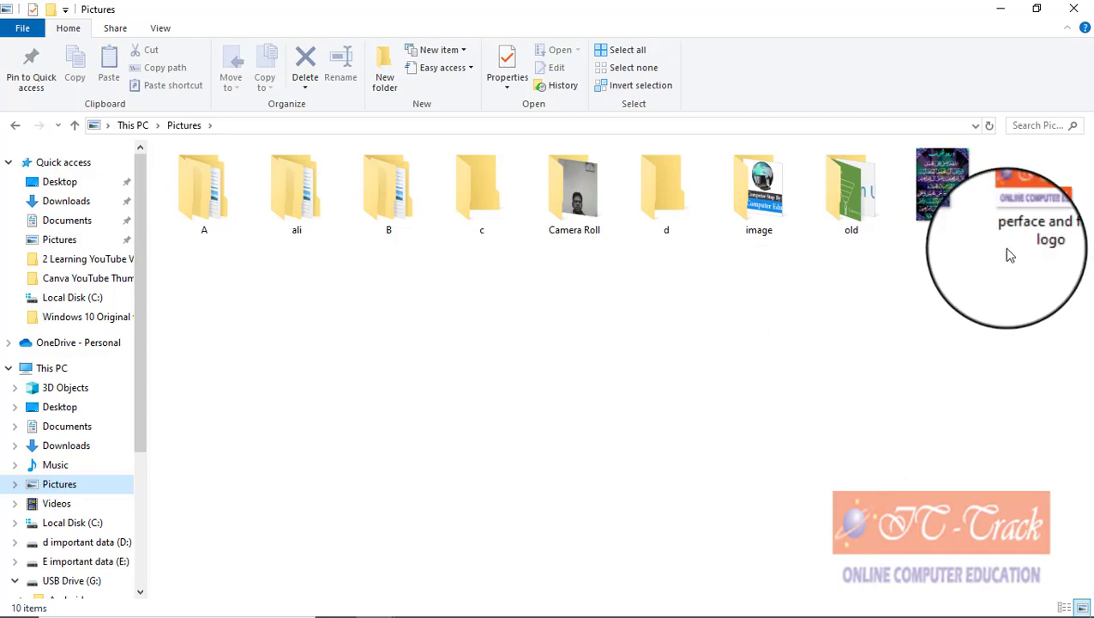
pyautogui.click(1020, 239)
pyautogui.rightClick(1020, 240)
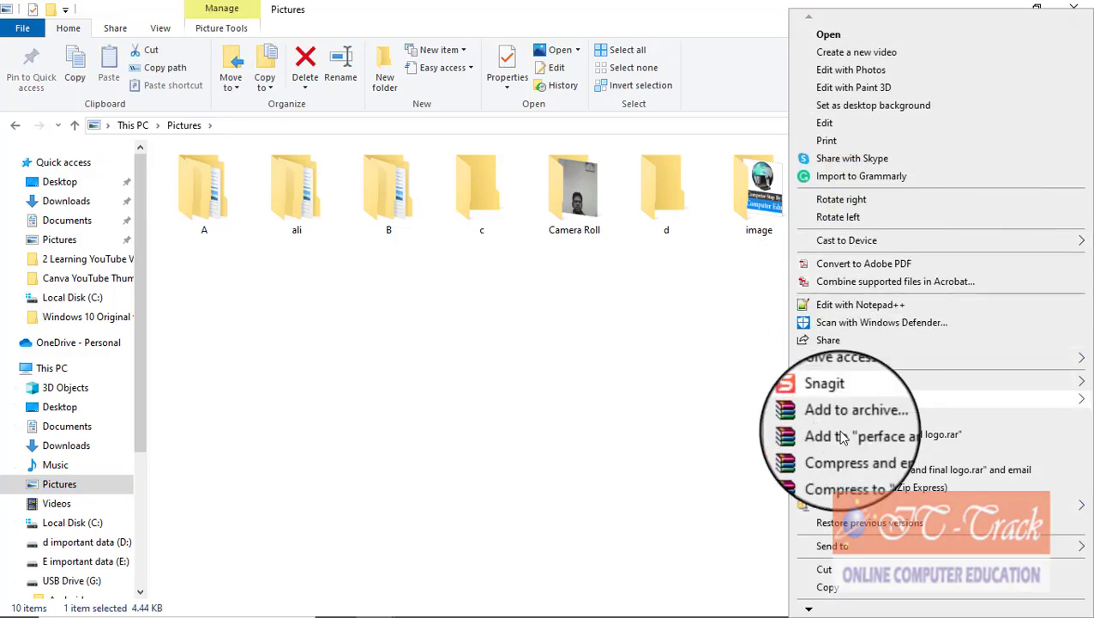
pyautogui.click(427, 268)
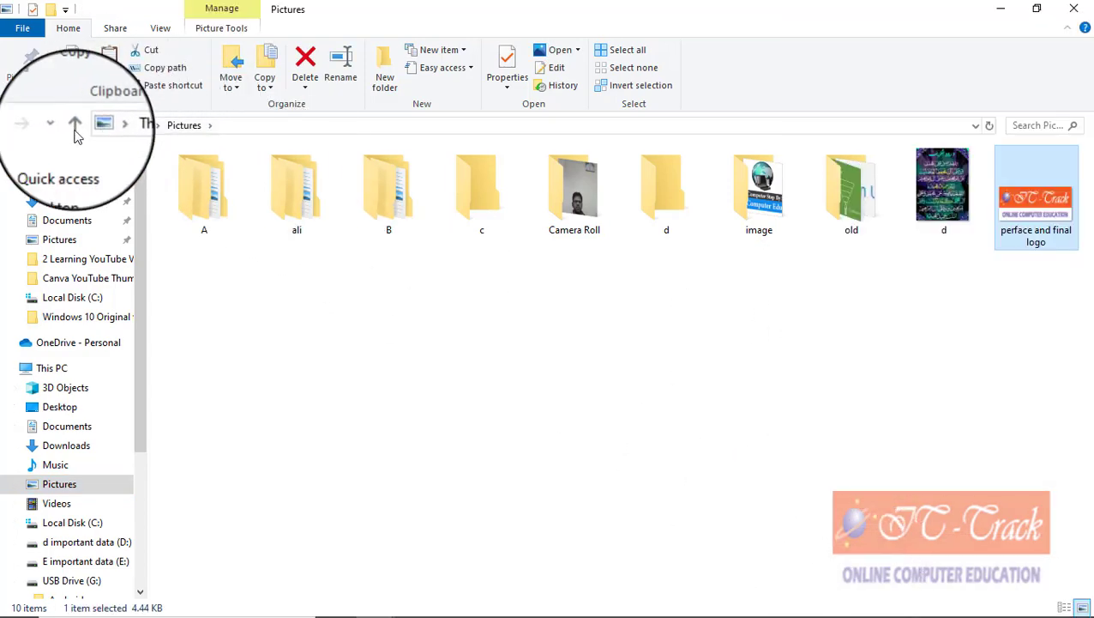
pyautogui.click(71, 579)
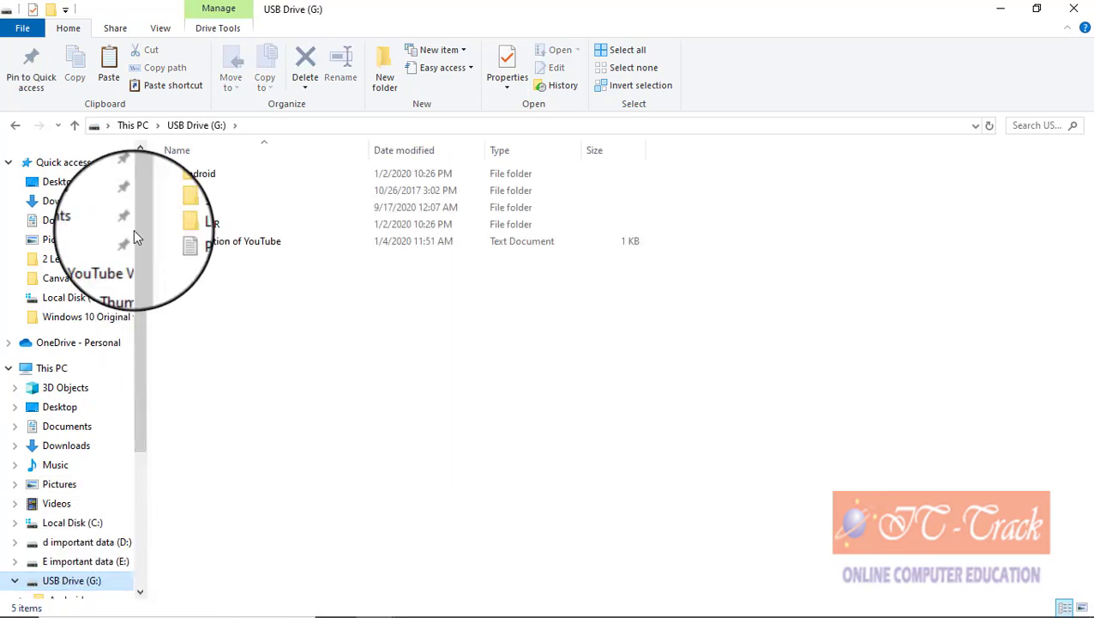
pyautogui.click(109, 80)
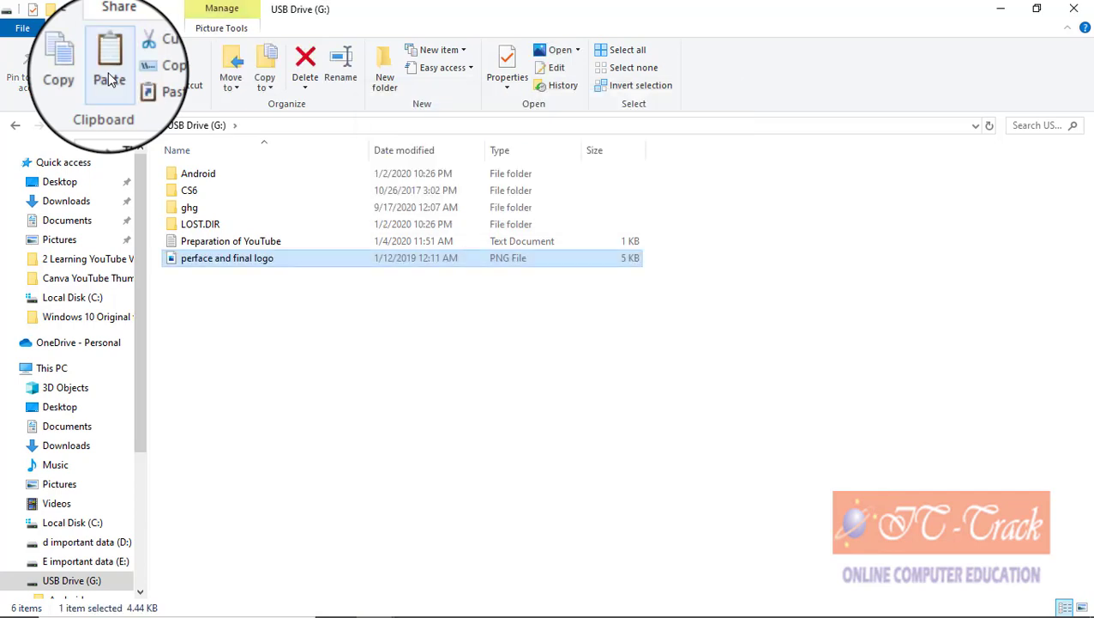
# Step: Copy Database1 from Documents and paste it onto USB Drive (G:)
pyautogui.click(67, 426)
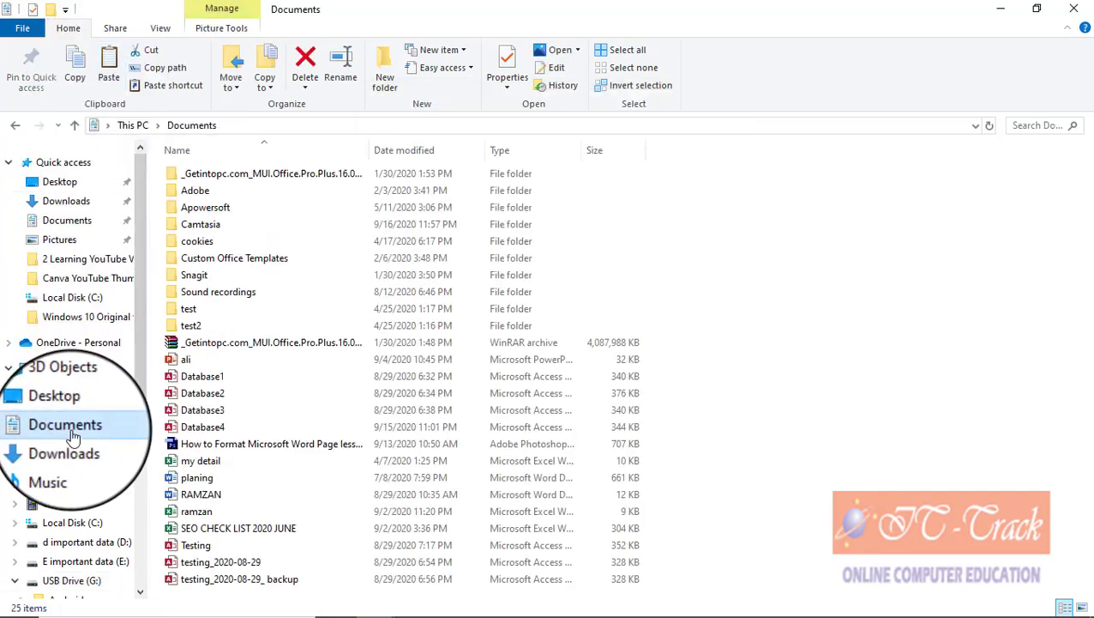
pyautogui.rightClick(228, 384)
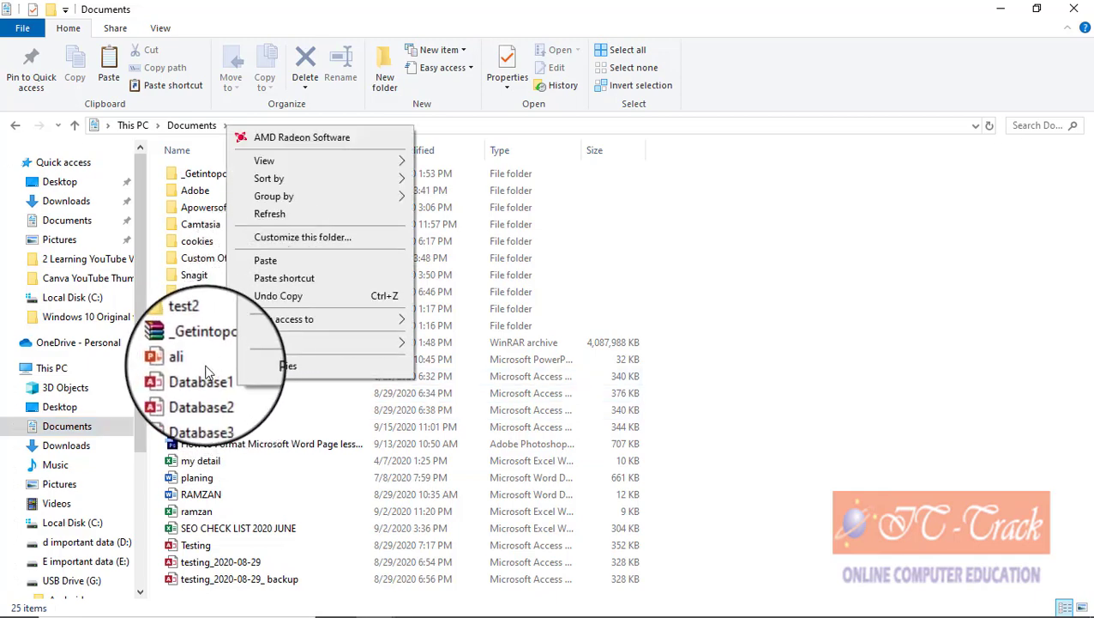
pyautogui.click(206, 378)
pyautogui.rightClick(206, 380)
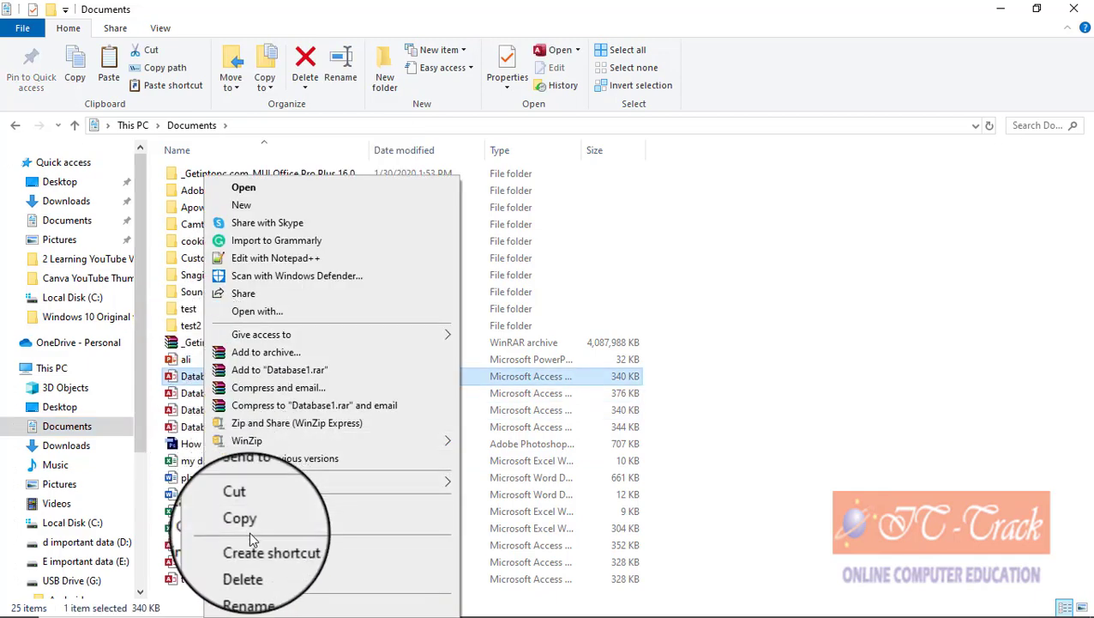
pyautogui.click(250, 527)
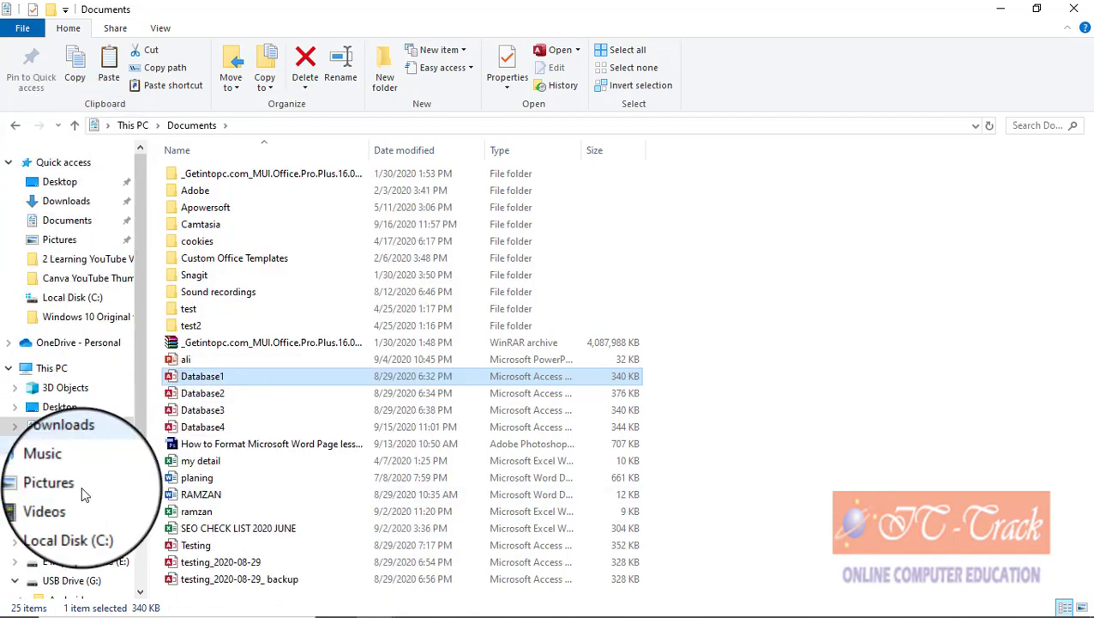
pyautogui.click(89, 580)
pyautogui.rightClick(286, 350)
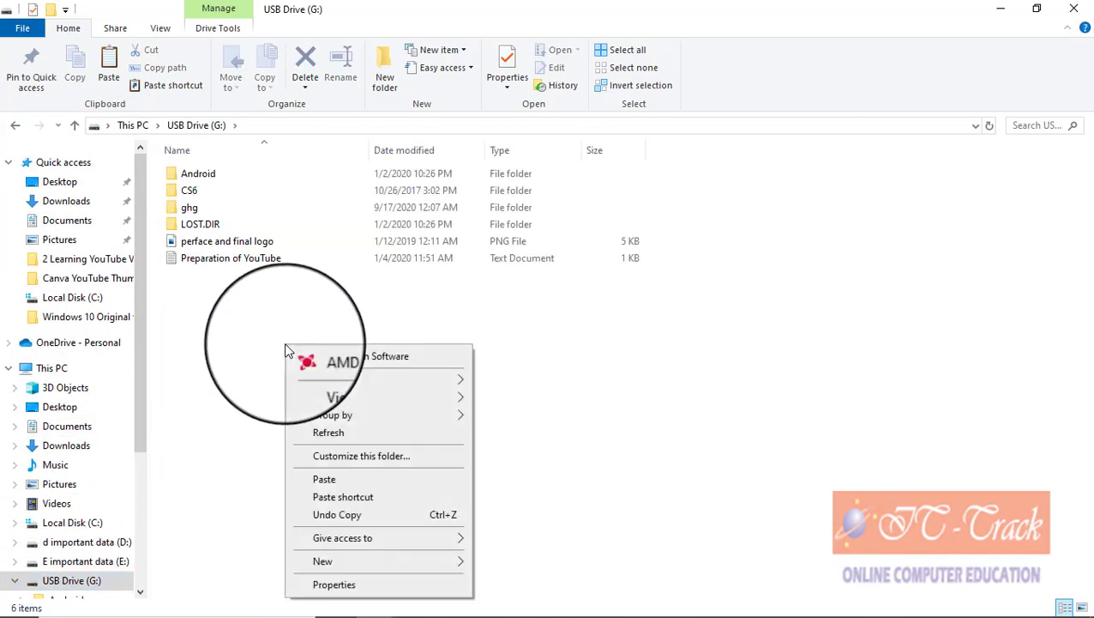
pyautogui.click(325, 479)
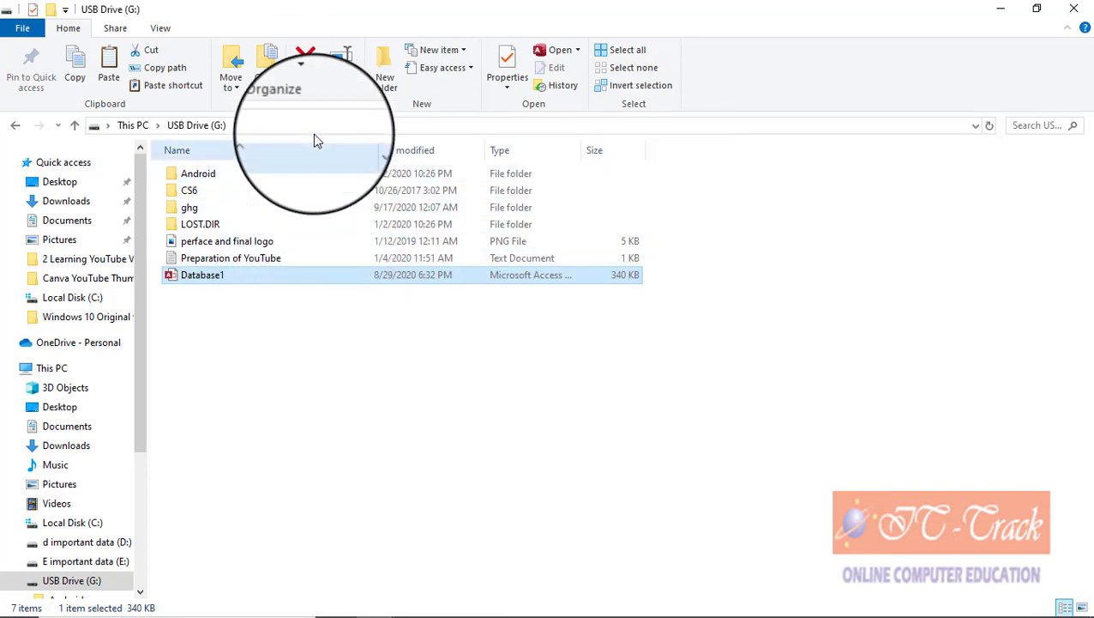
# Step: Permanently delete Database1 from USB Drive (G:), then select the logo image
pyautogui.click(305, 85)
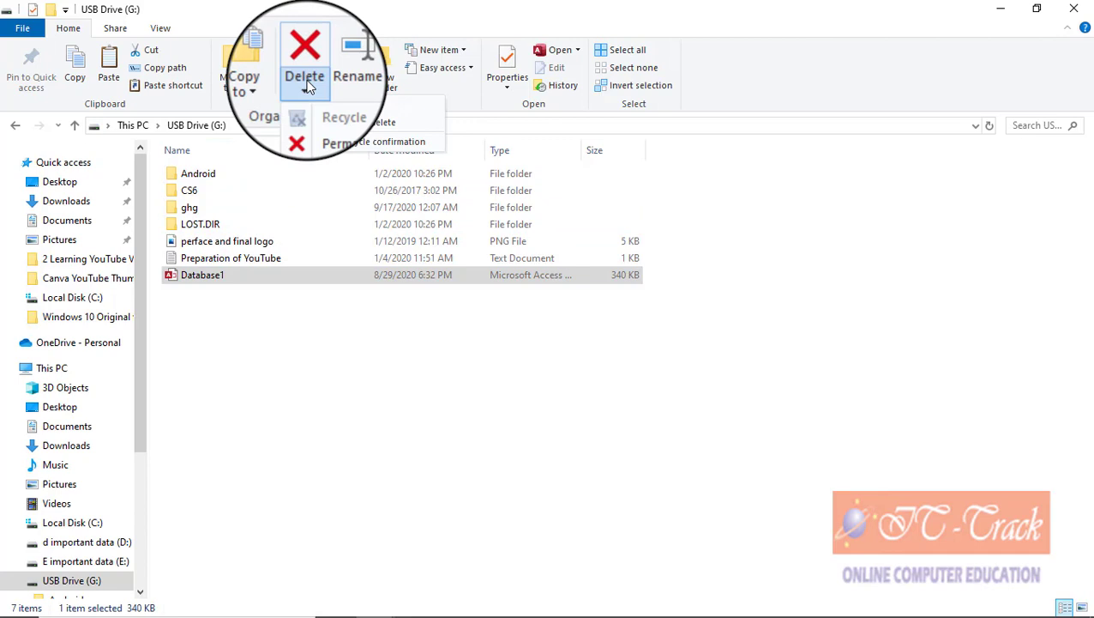
pyautogui.click(328, 129)
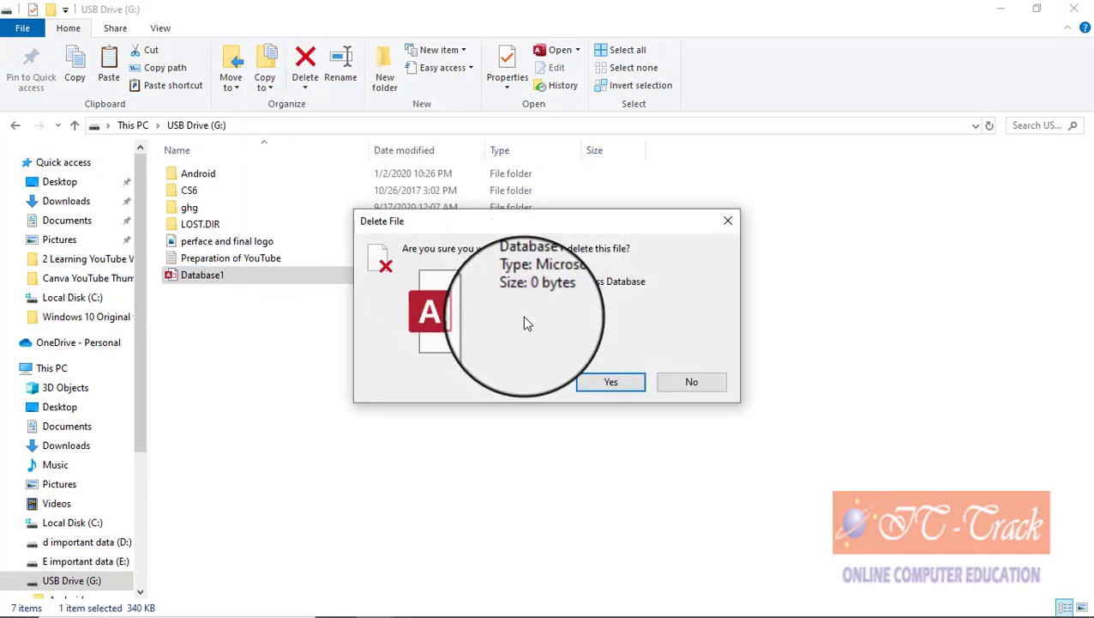
pyautogui.click(591, 387)
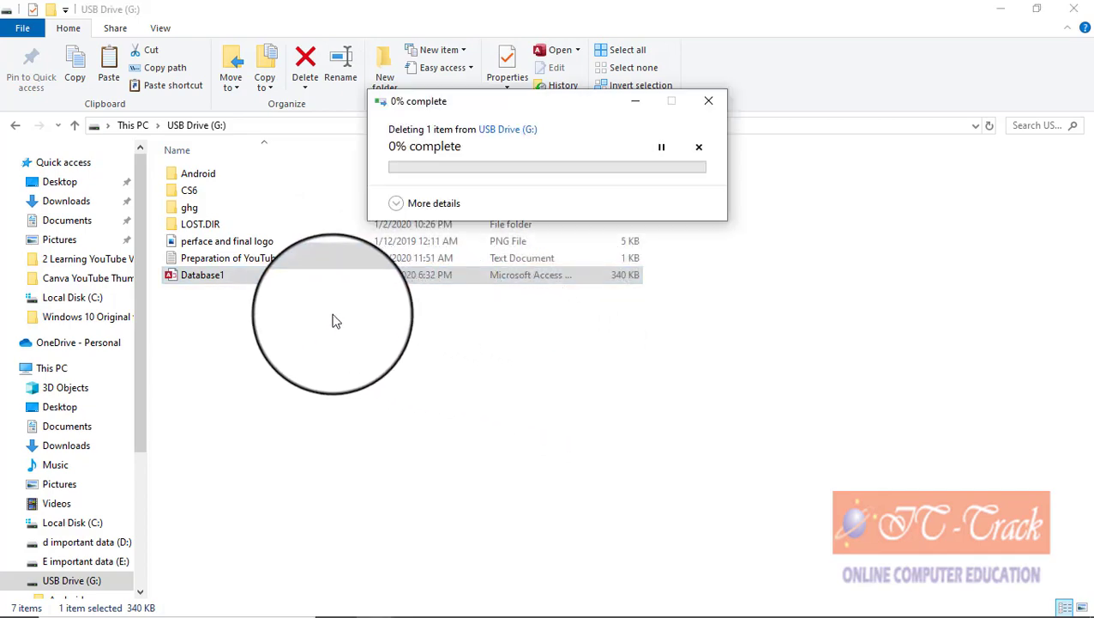
pyautogui.click(246, 242)
pyautogui.rightClick(246, 242)
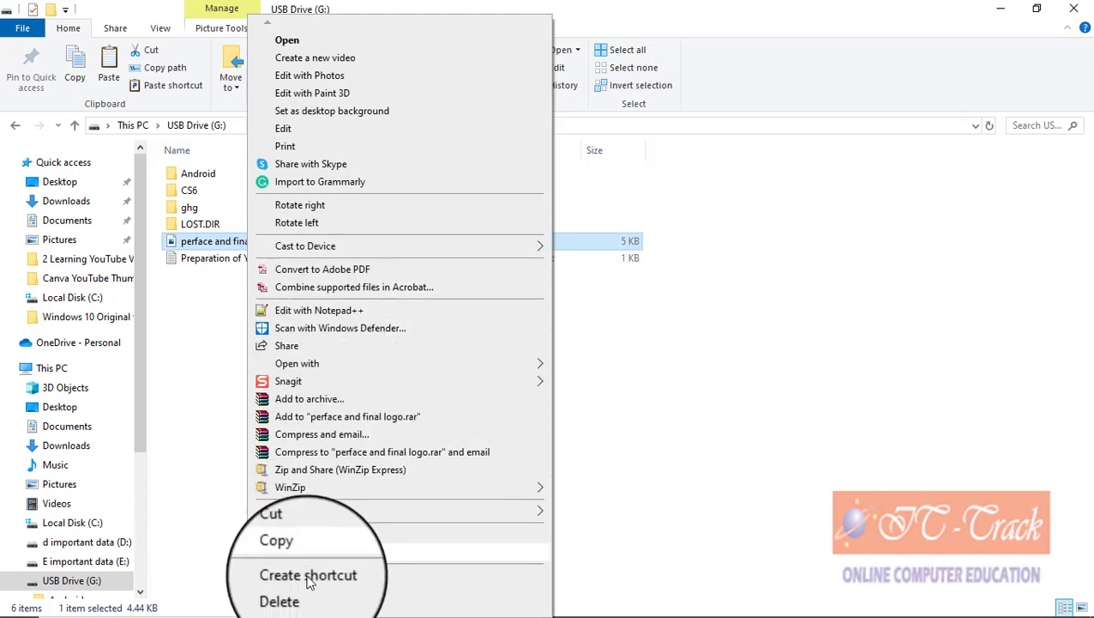
pyautogui.click(229, 386)
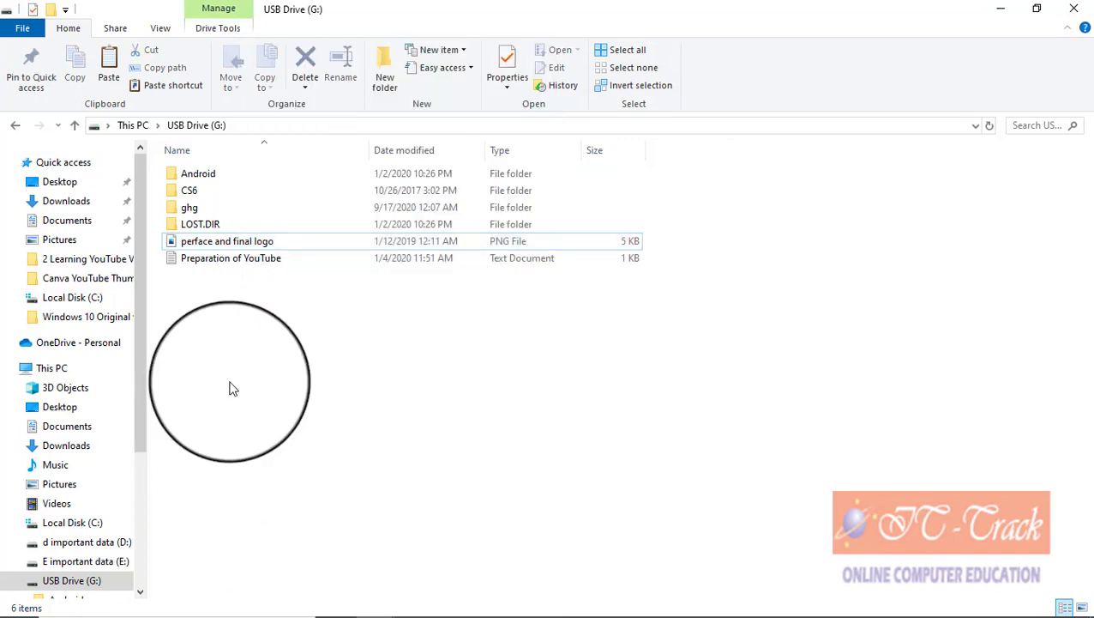
# Step: Create a shortcut to folder d inside the Pictures folder
pyautogui.click(304, 87)
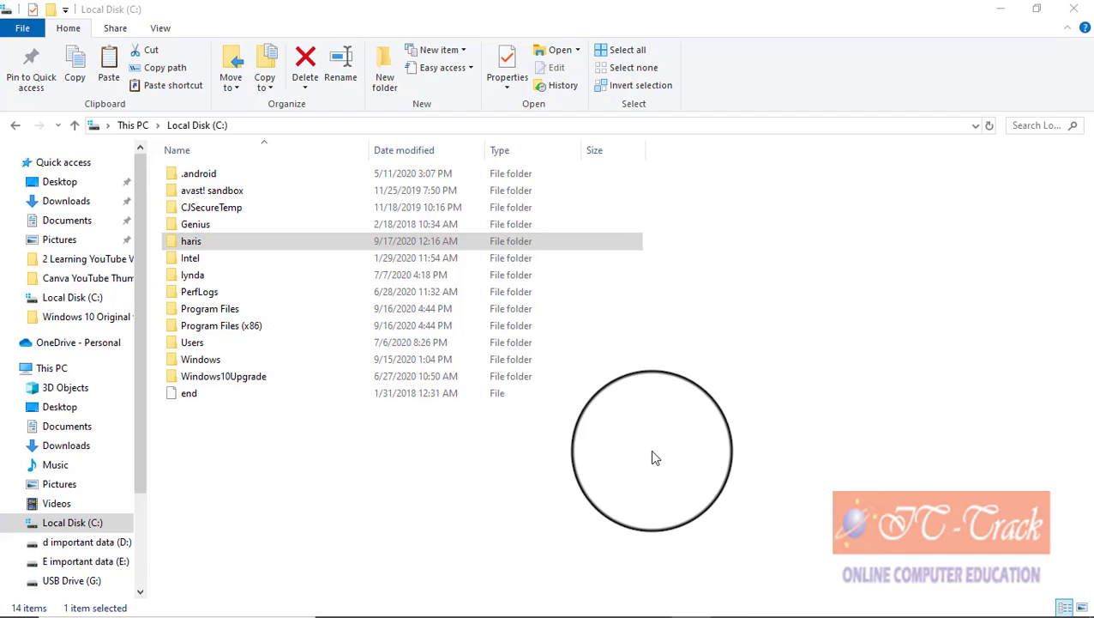
pyautogui.click(85, 487)
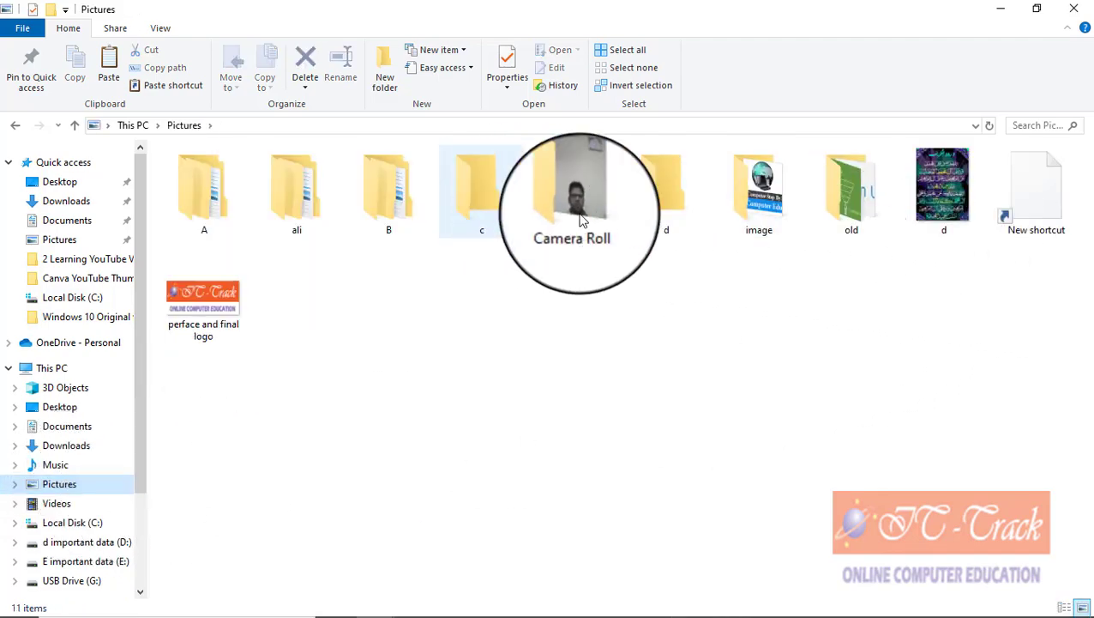
pyautogui.rightClick(673, 216)
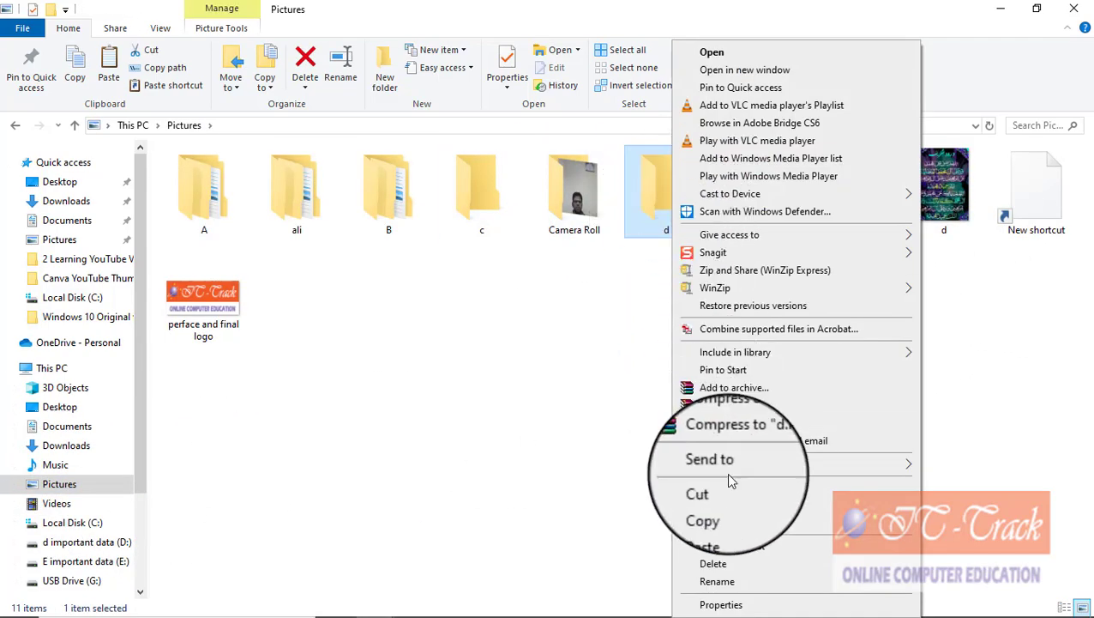
pyautogui.click(755, 549)
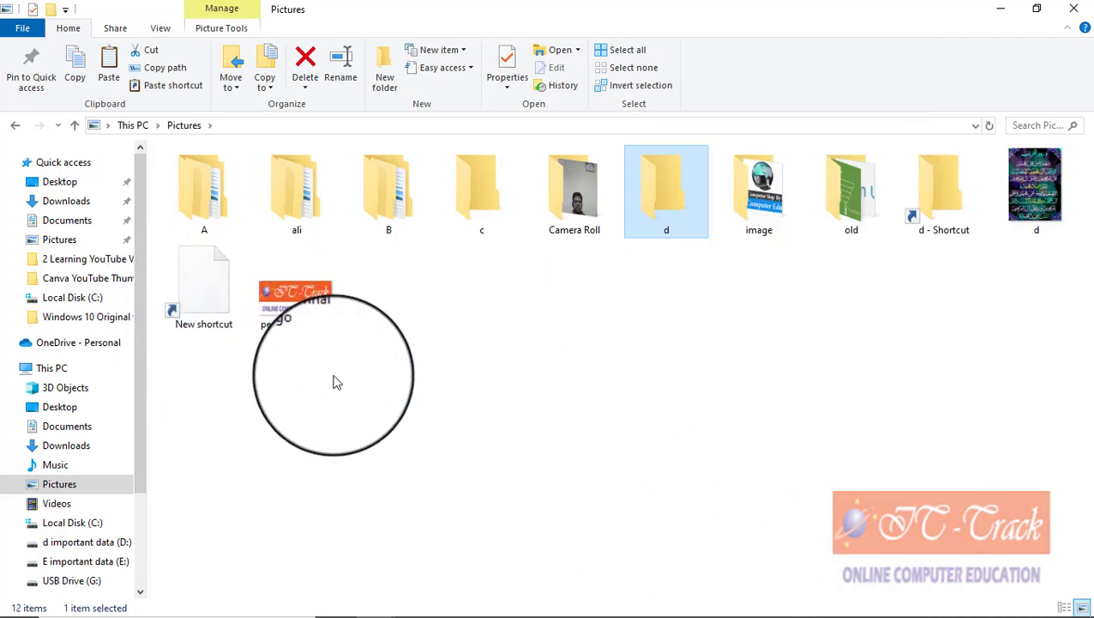
# Step: Select the logo image in Pictures and dismiss its context menus without acting
pyautogui.click(293, 320)
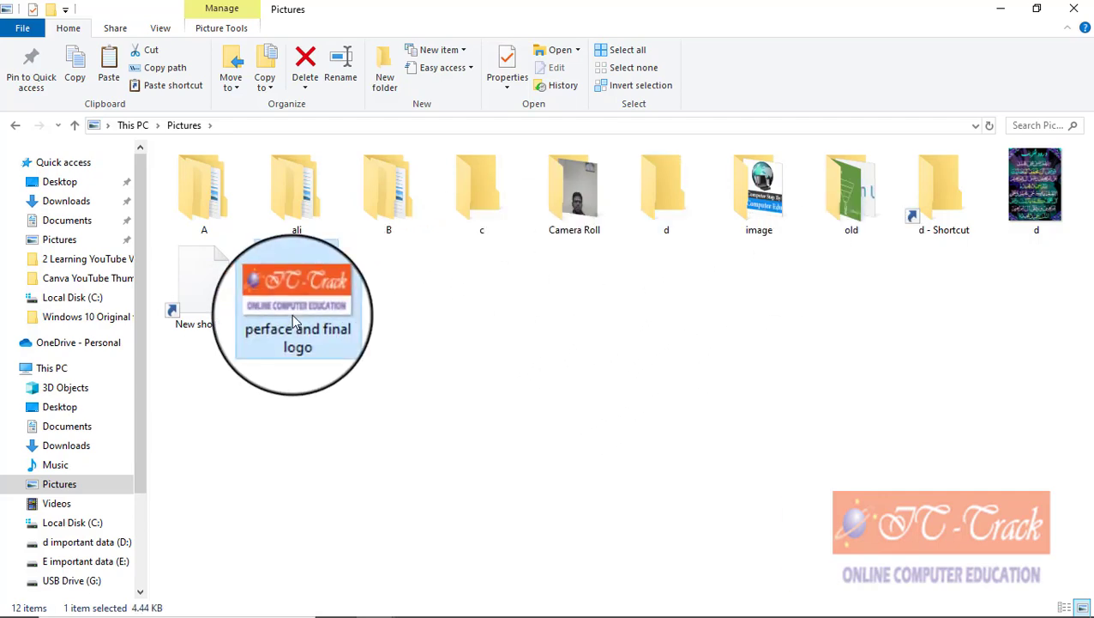
pyautogui.rightClick(292, 320)
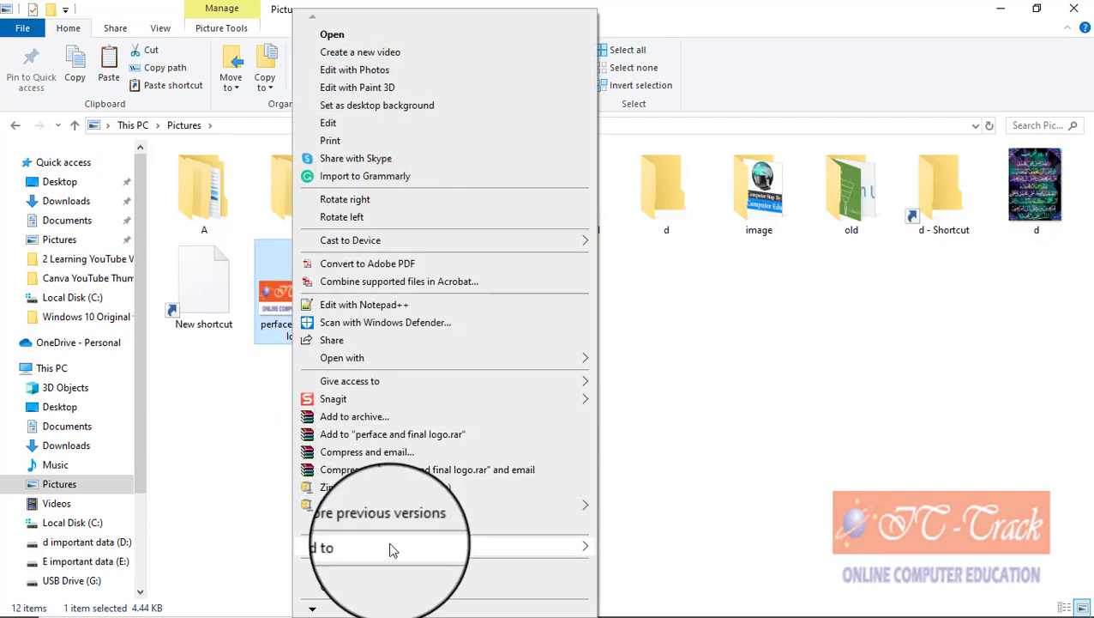
pyautogui.click(931, 307)
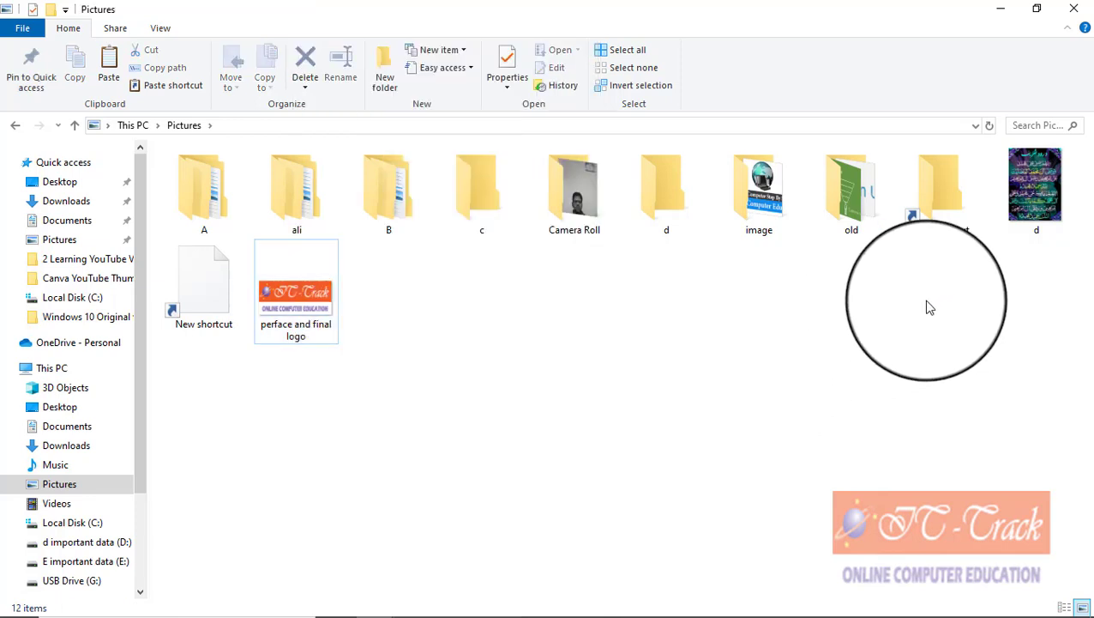
pyautogui.rightClick(369, 402)
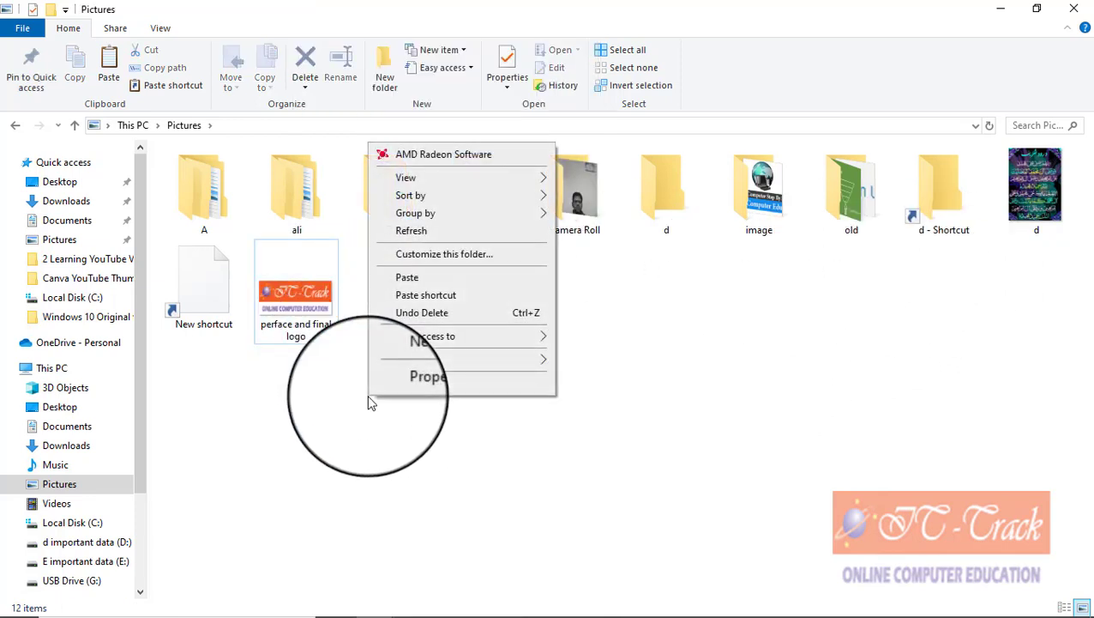
pyautogui.moveTo(401, 361)
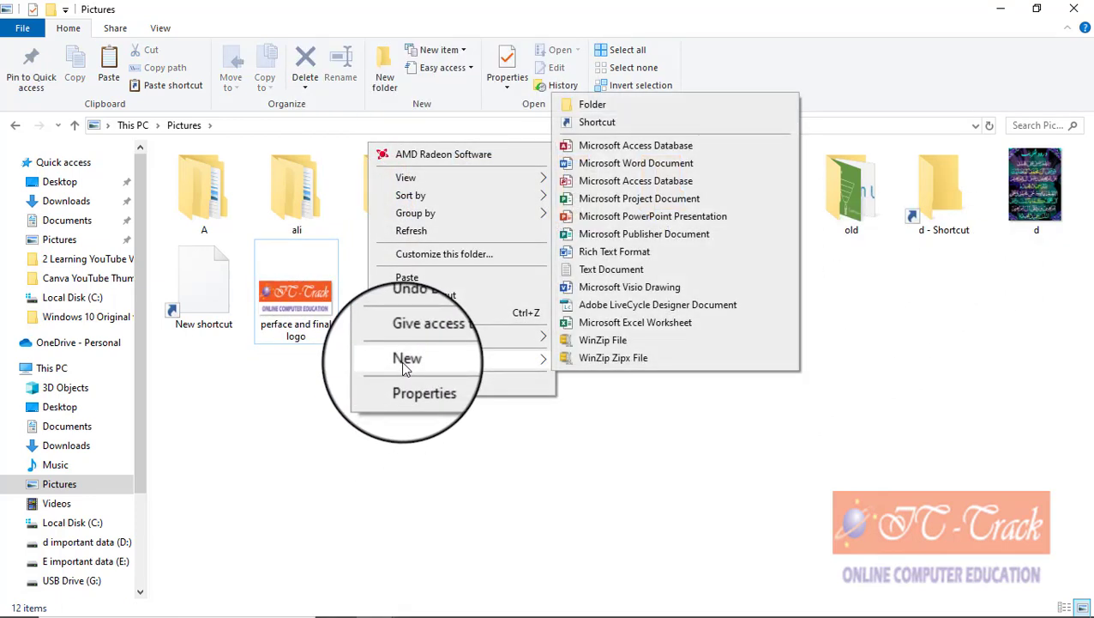
pyautogui.click(347, 388)
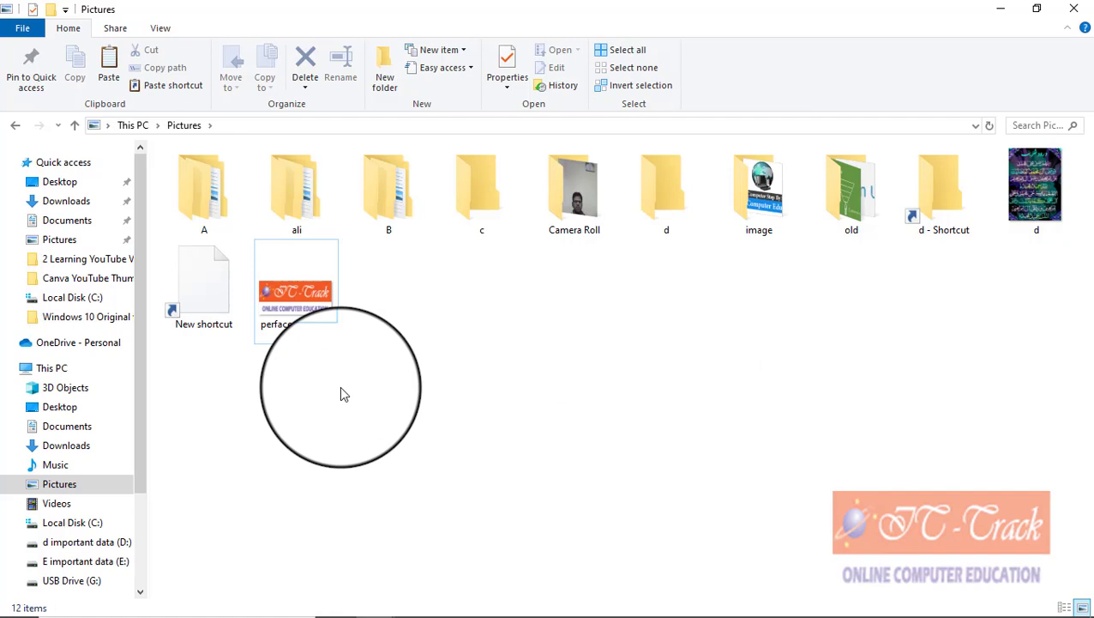
# Step: Switch to Local Disk (C:) in the navigation pane
pyautogui.click(86, 524)
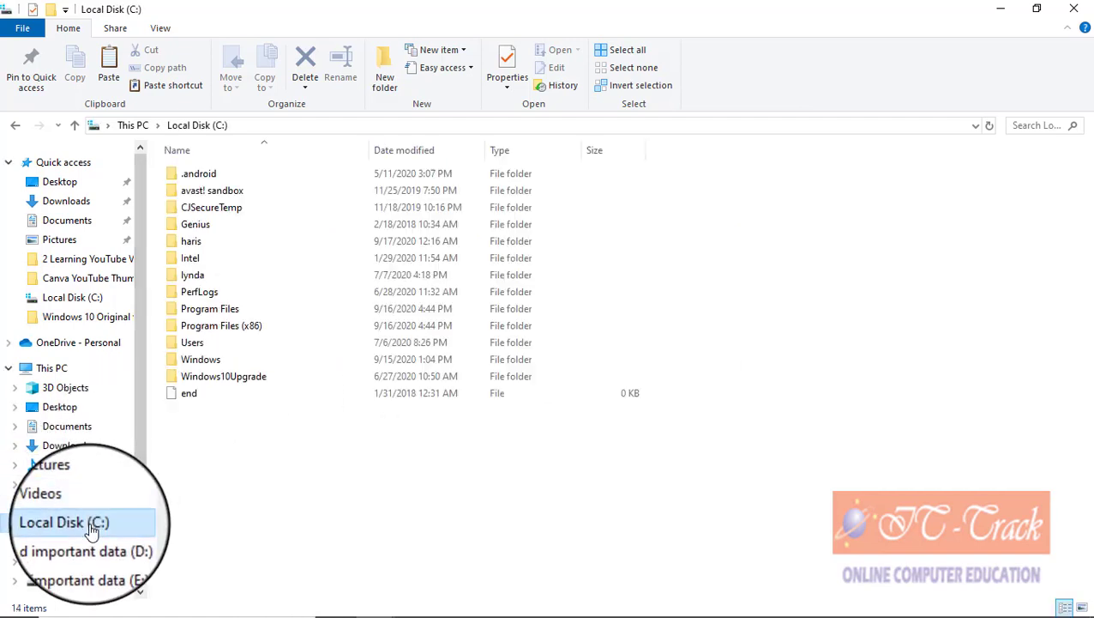
pyautogui.click(73, 485)
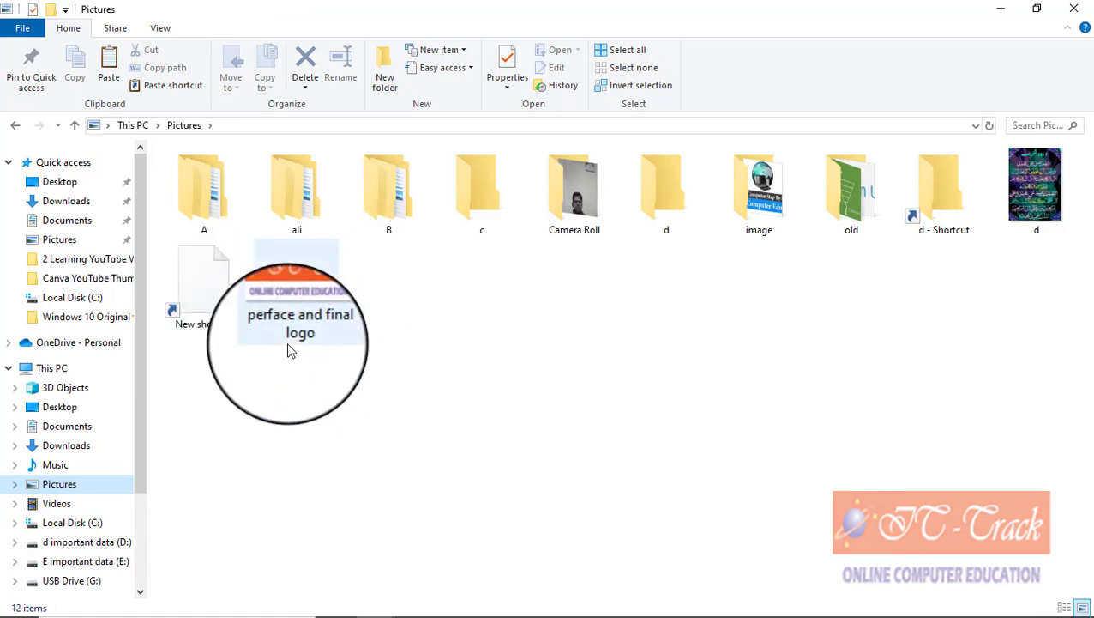
pyautogui.click(73, 522)
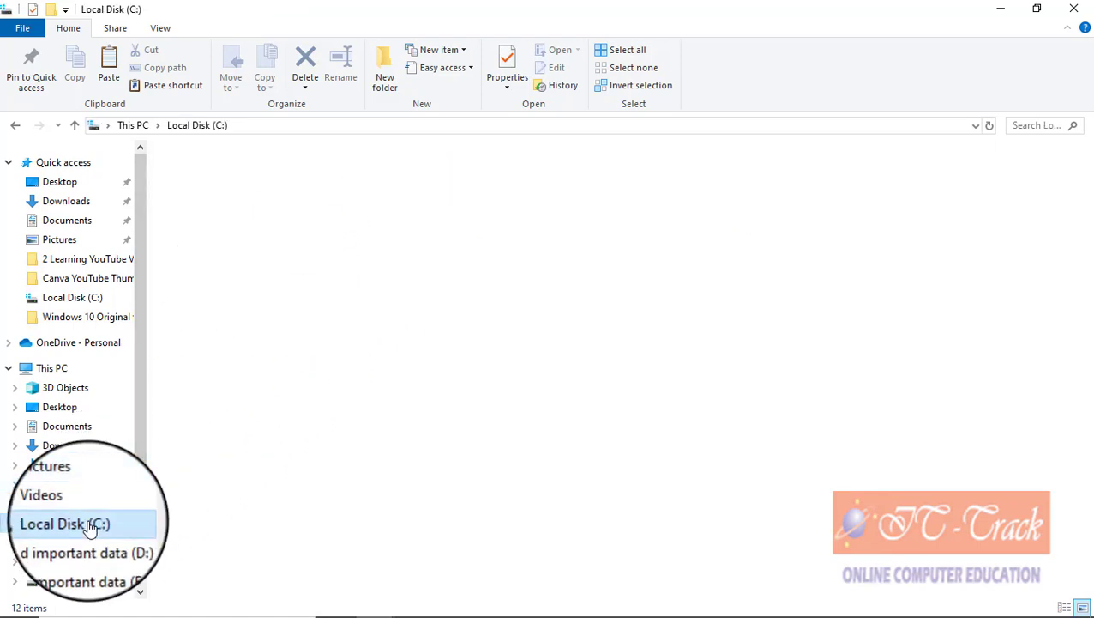
# Step: In the haris folder, start a new shortcut targeting perface and final logo.png in Pictures
pyautogui.doubleClick(206, 243)
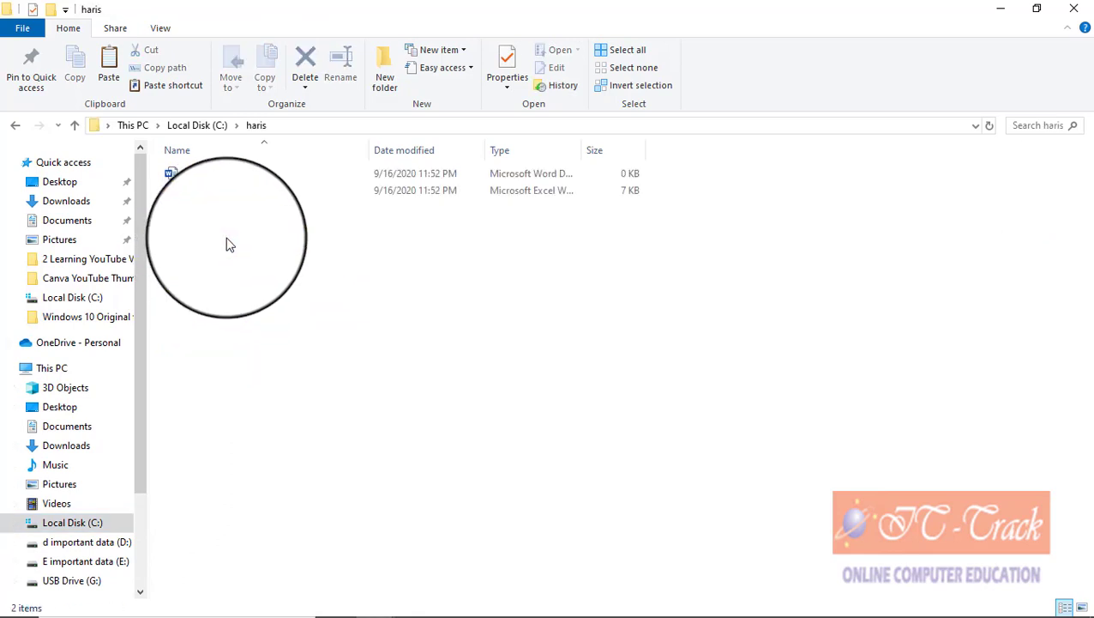
pyautogui.rightClick(228, 244)
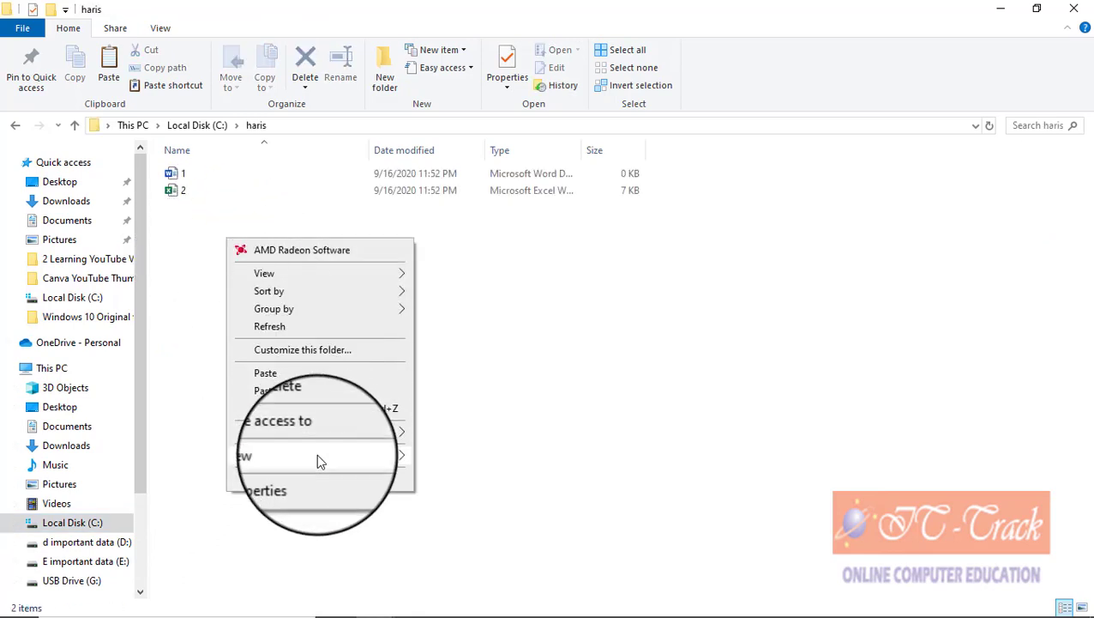
pyautogui.moveTo(316, 453)
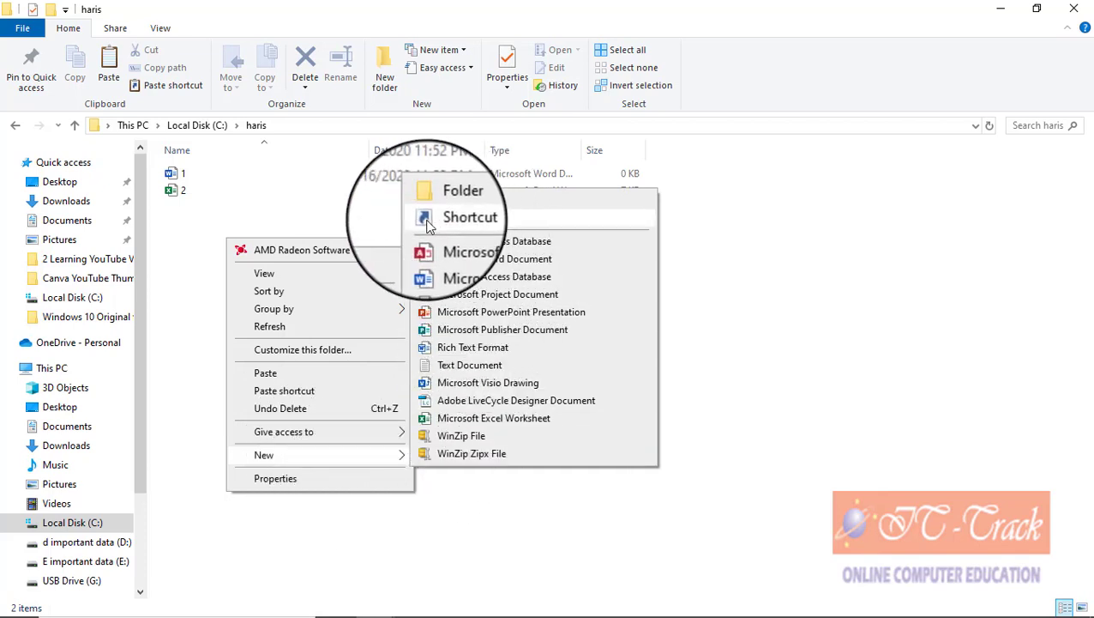
pyautogui.click(430, 222)
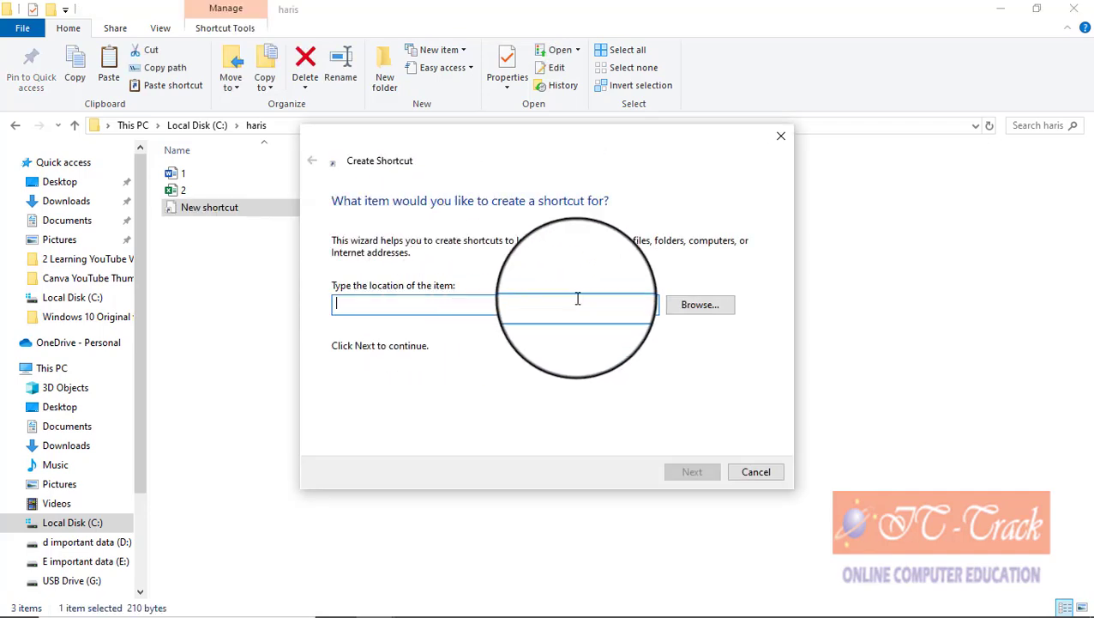
pyautogui.click(678, 307)
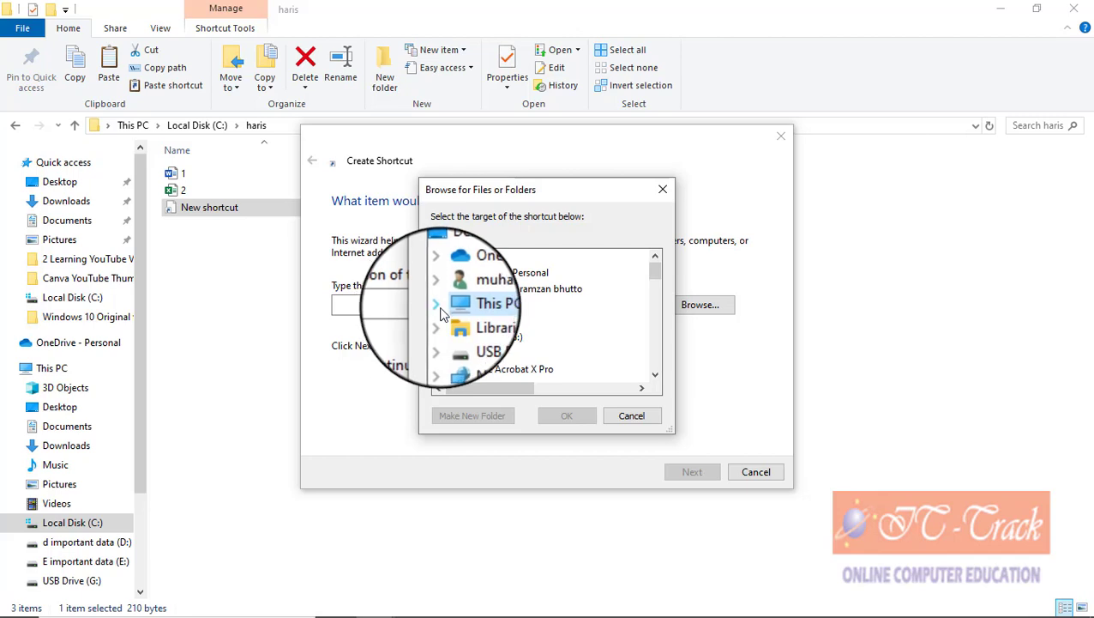
pyautogui.click(436, 304)
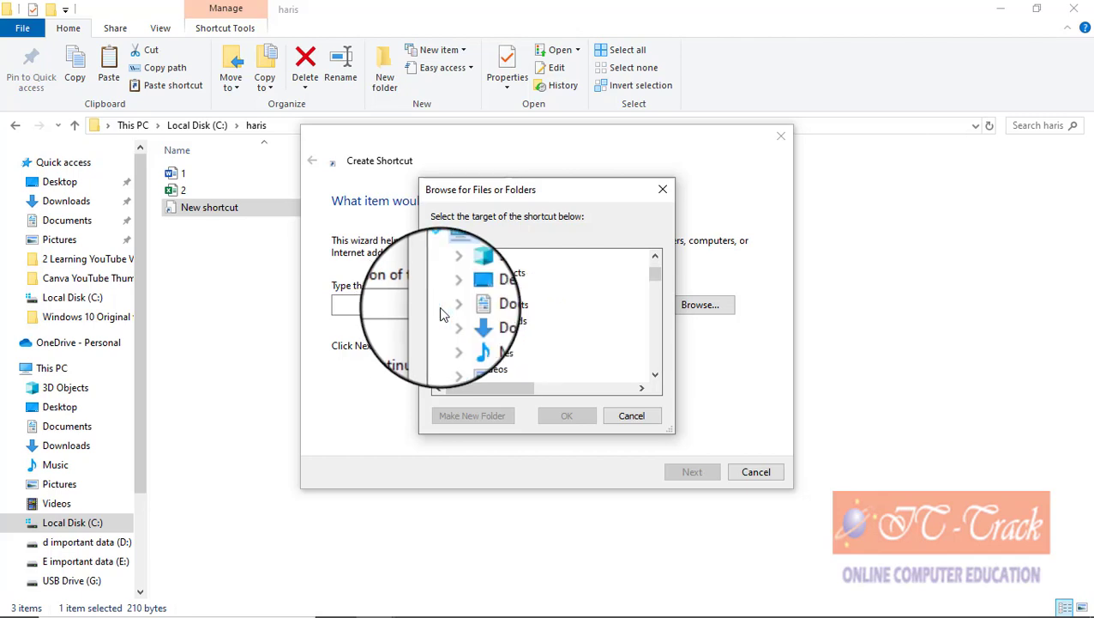
pyautogui.doubleClick(511, 356)
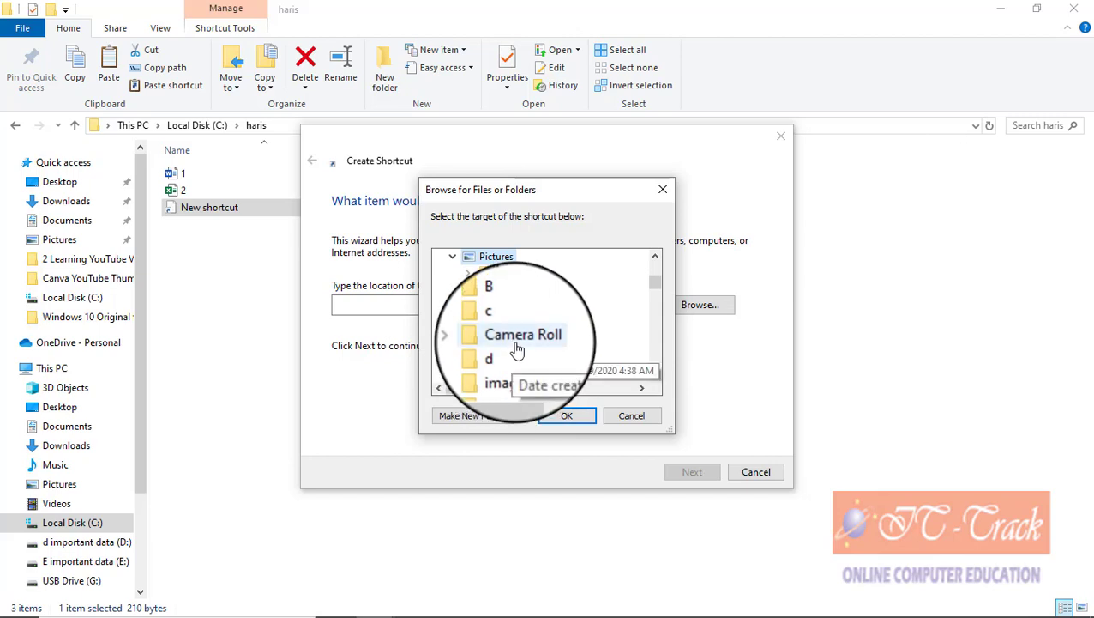
pyautogui.click(655, 374)
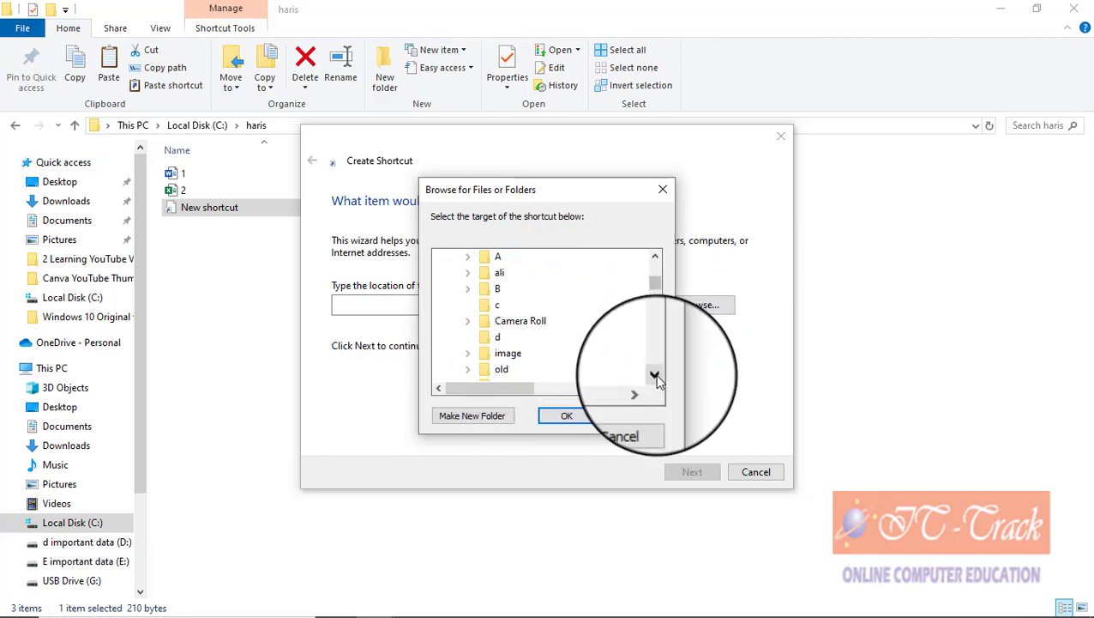
pyautogui.click(655, 374)
pyautogui.click(655, 374)
pyautogui.click(655, 374)
pyautogui.click(655, 374)
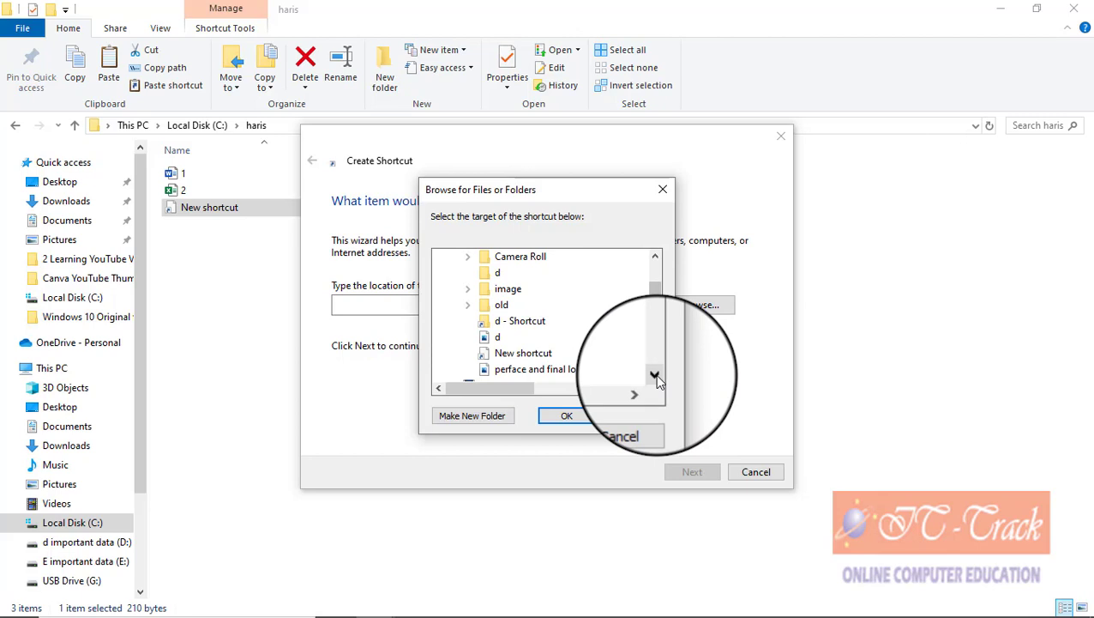
pyautogui.click(588, 384)
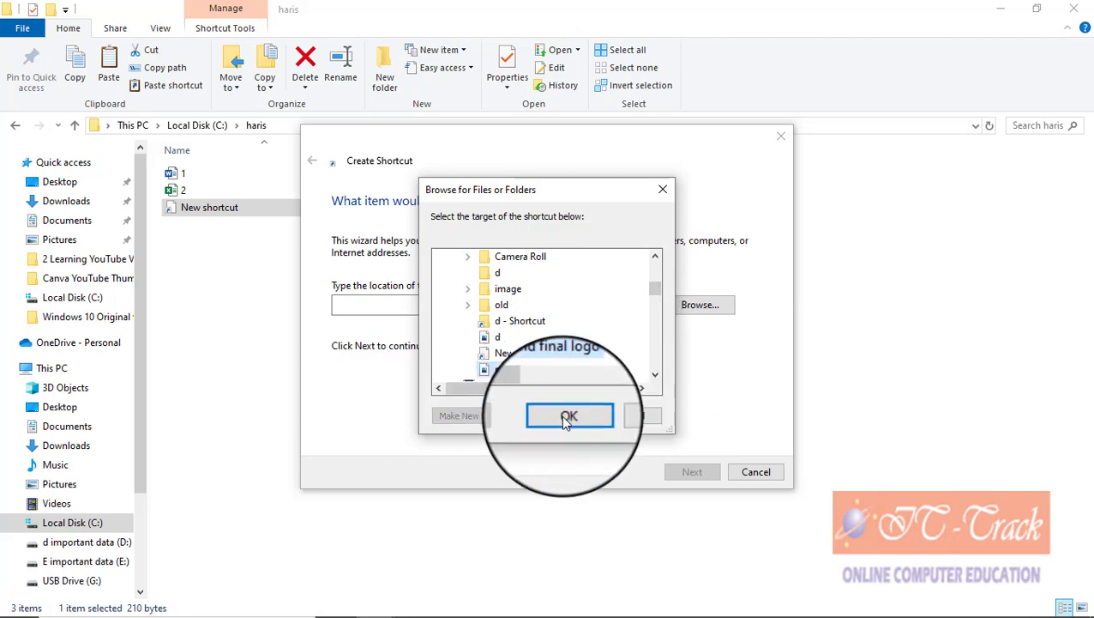
pyautogui.click(561, 414)
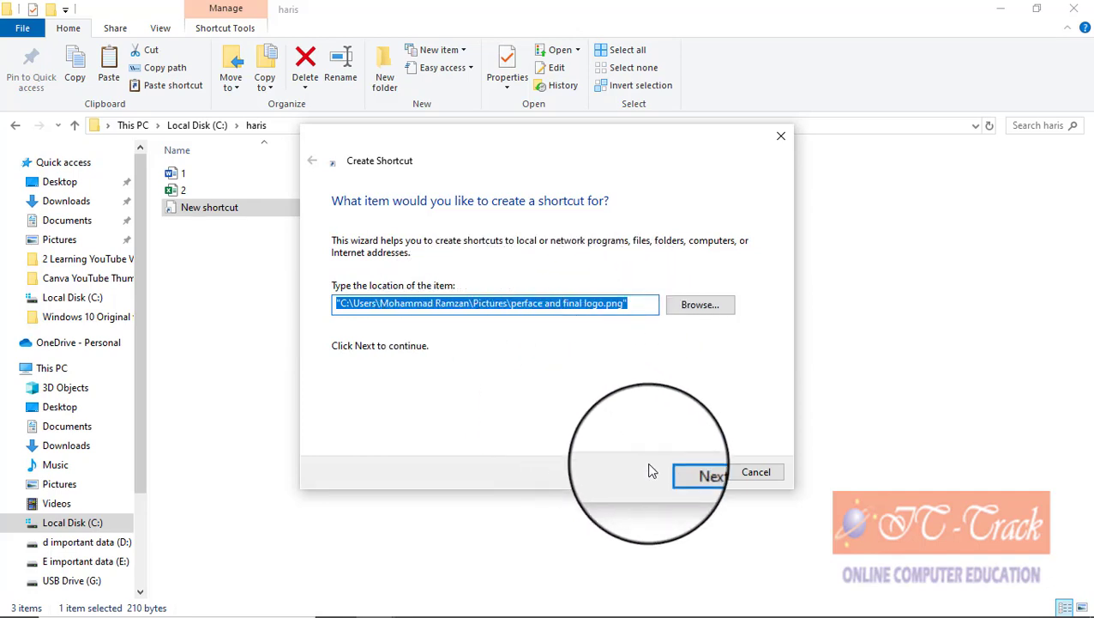
# Step: Finish the perface and final logo shortcut and open it to confirm it shows the image
pyautogui.click(673, 473)
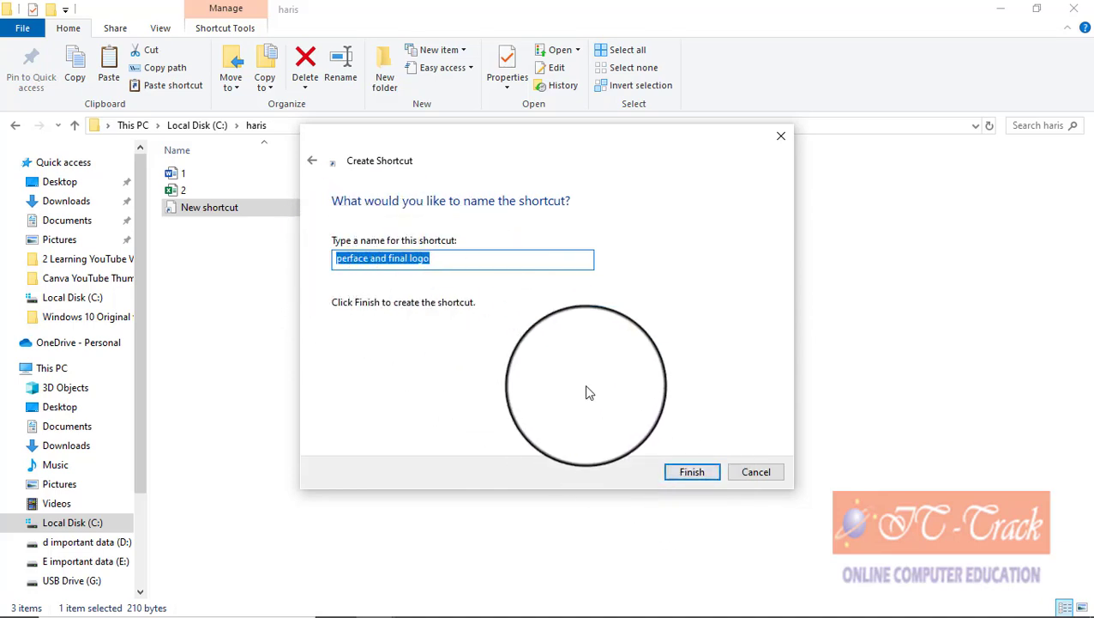
pyautogui.click(686, 471)
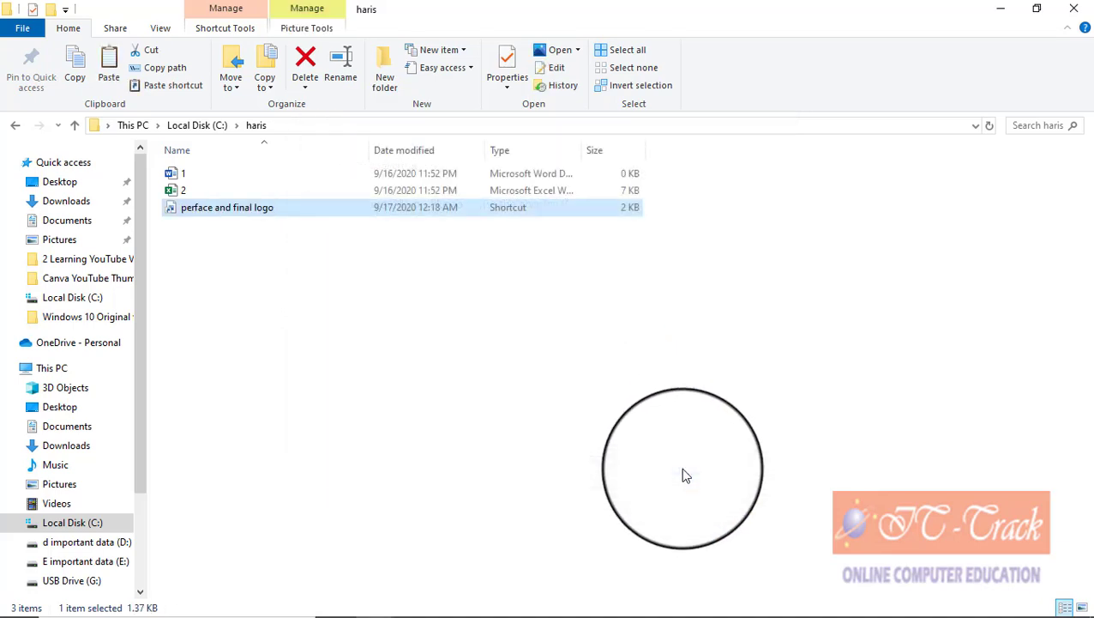
pyautogui.click(264, 269)
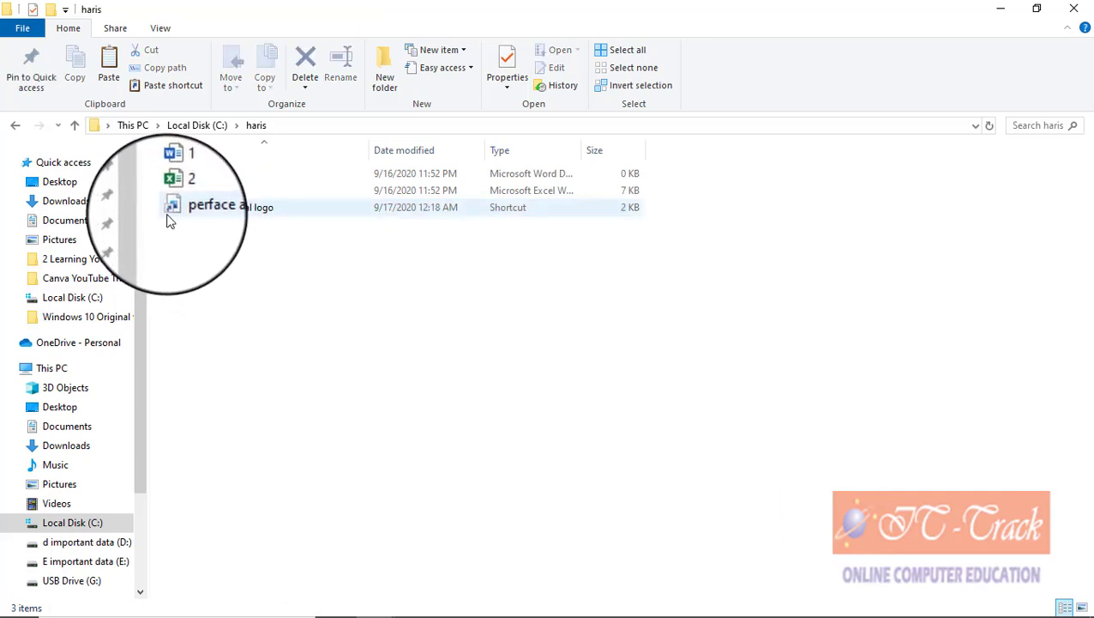
pyautogui.moveTo(169, 218)
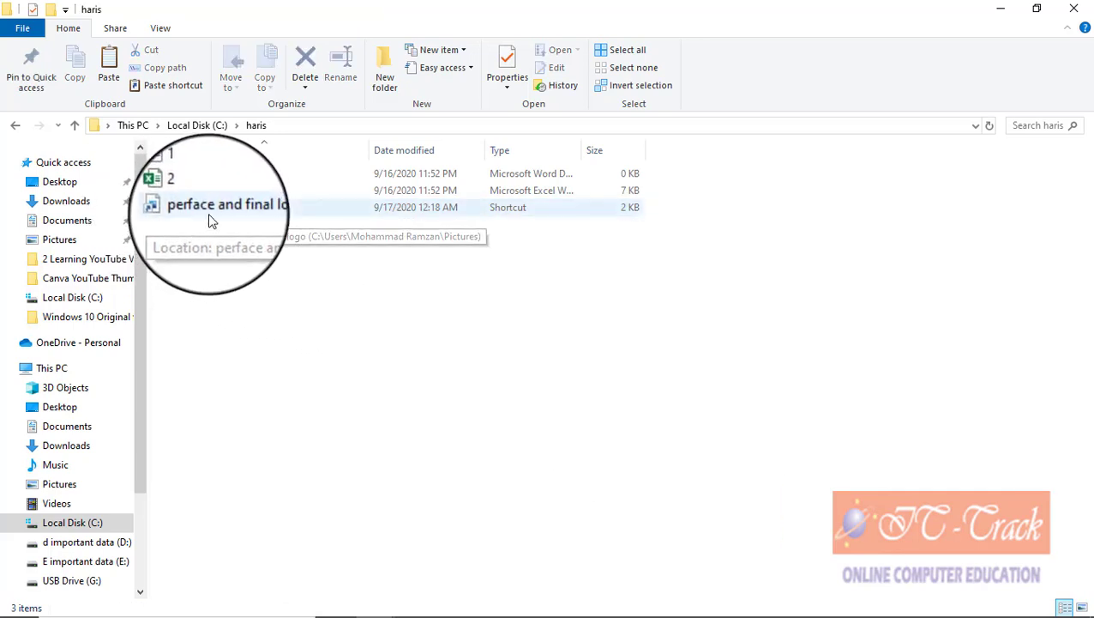
pyautogui.doubleClick(207, 212)
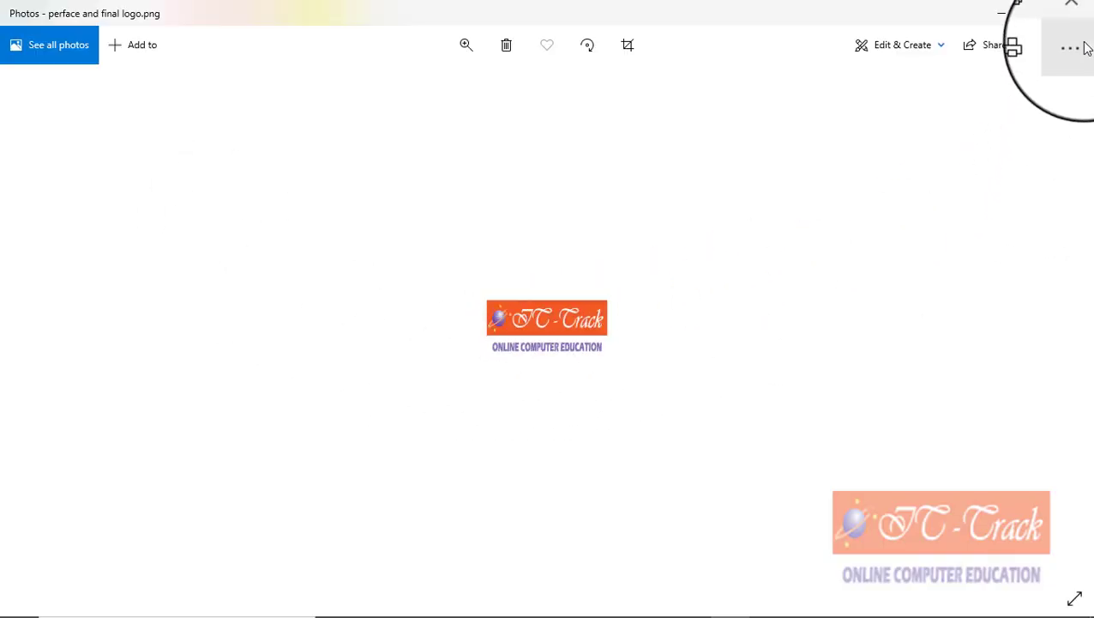
pyautogui.click(1077, 7)
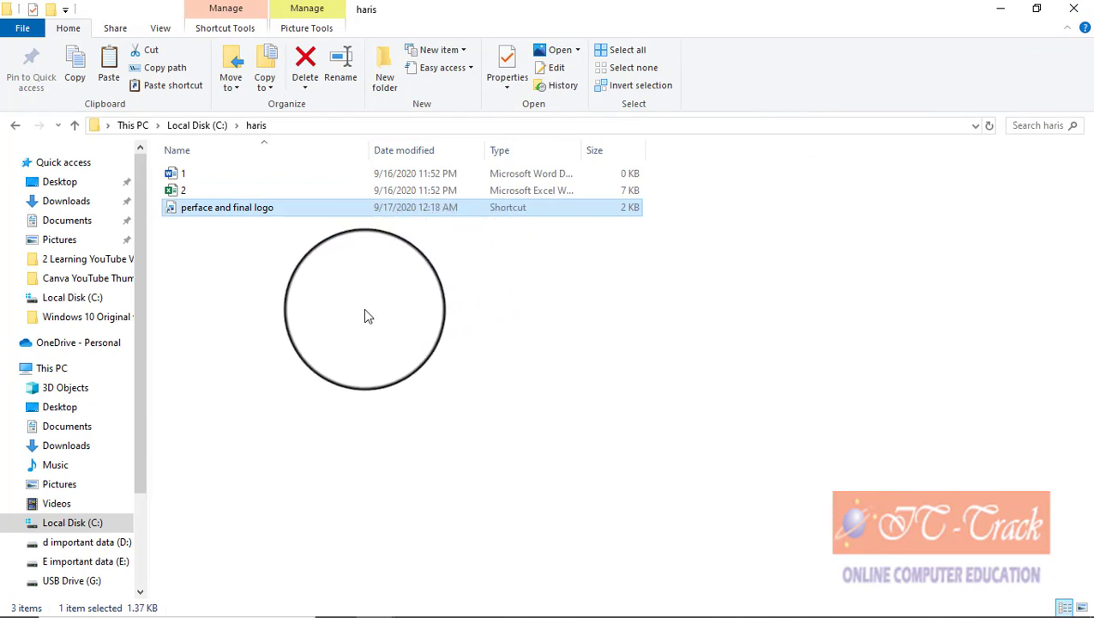
# Step: Start another new shortcut in haris and browse to C:\Program Files\Microsoft Office\root
pyautogui.rightClick(235, 284)
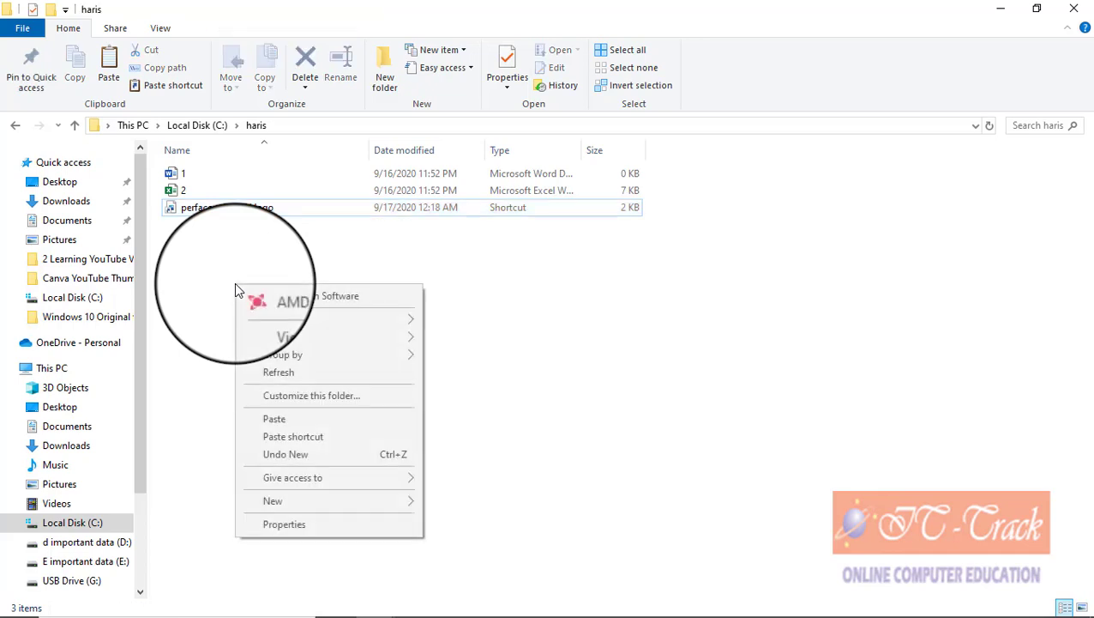
pyautogui.moveTo(350, 503)
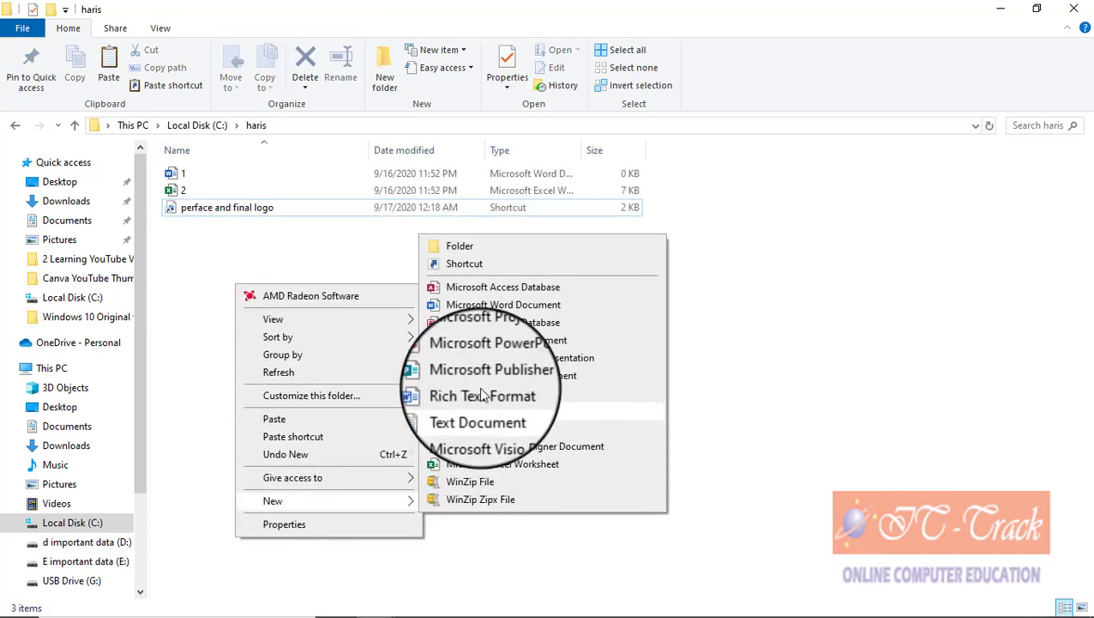
pyautogui.click(476, 265)
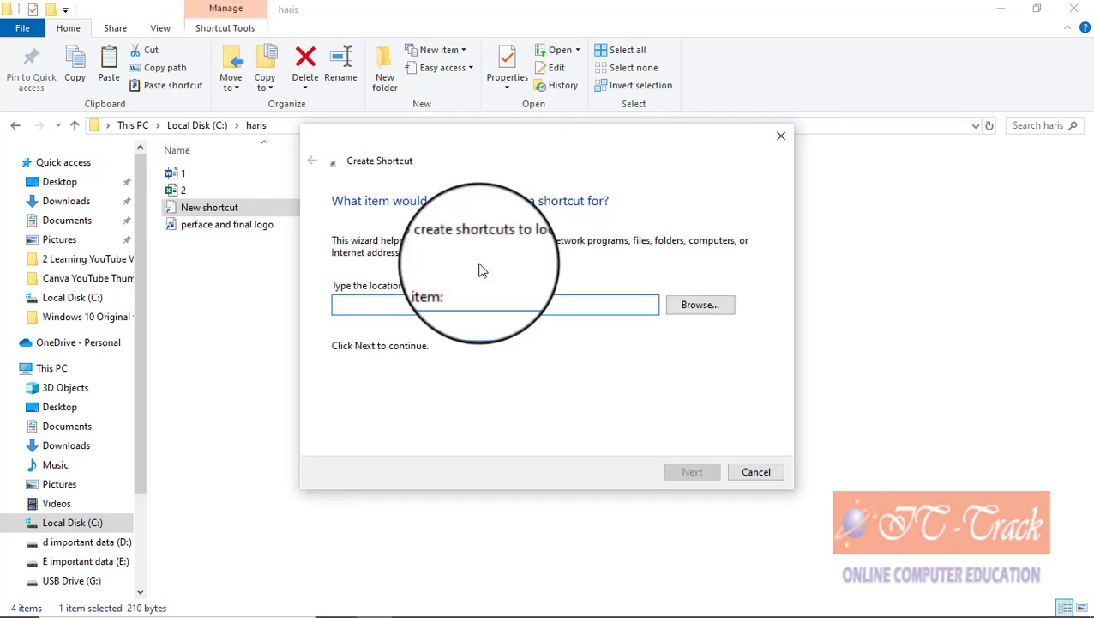
pyautogui.click(700, 305)
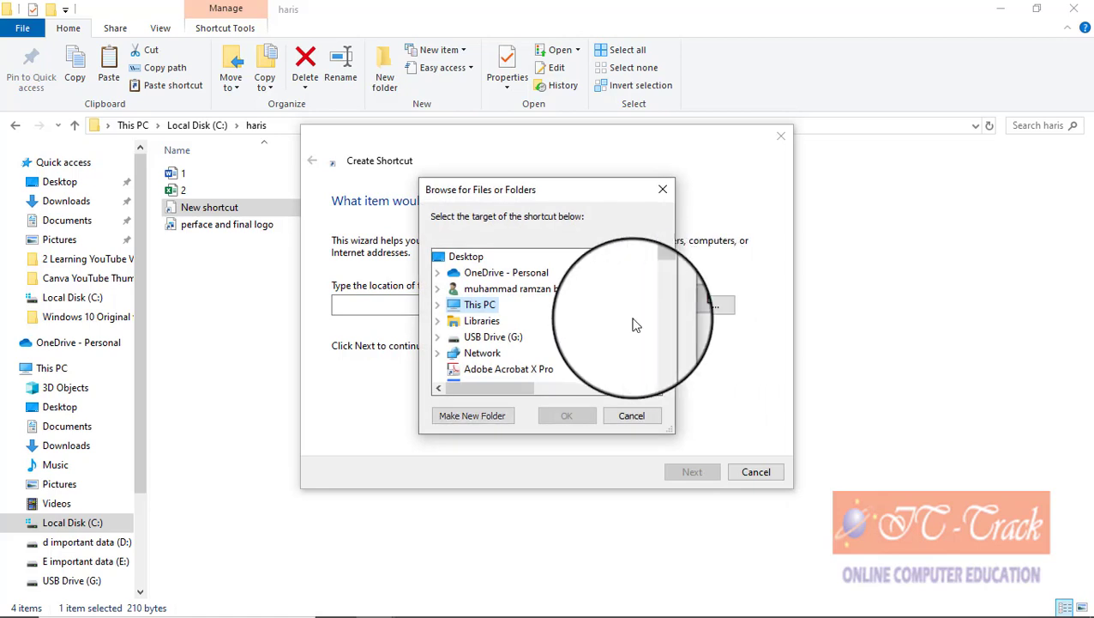
pyautogui.click(441, 306)
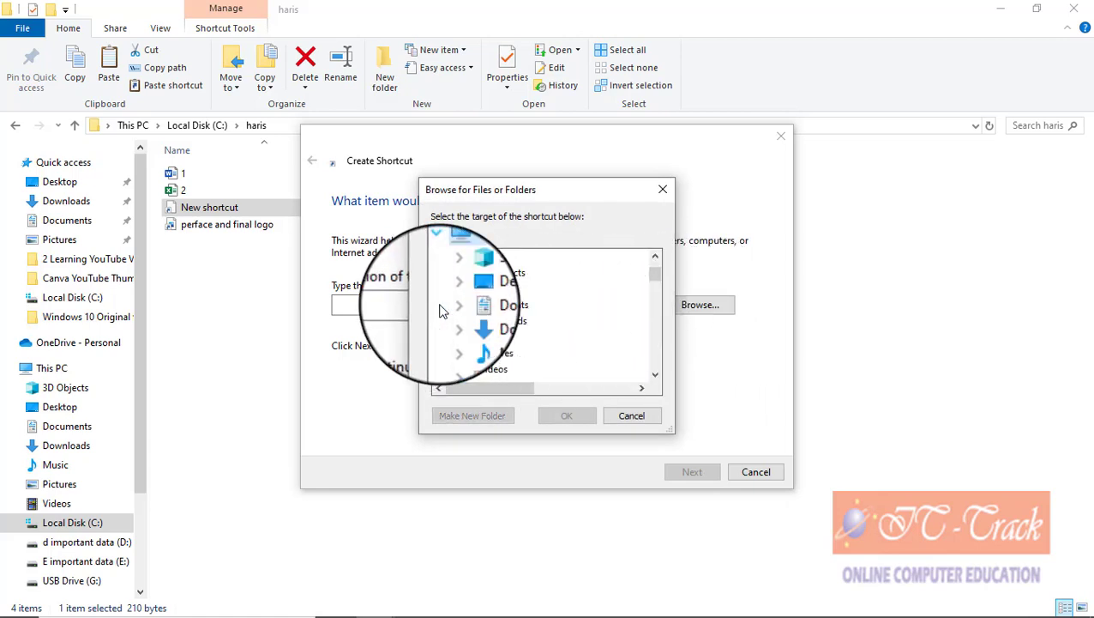
pyautogui.scroll(-2, 555, 328)
pyautogui.scroll(2, 553, 328)
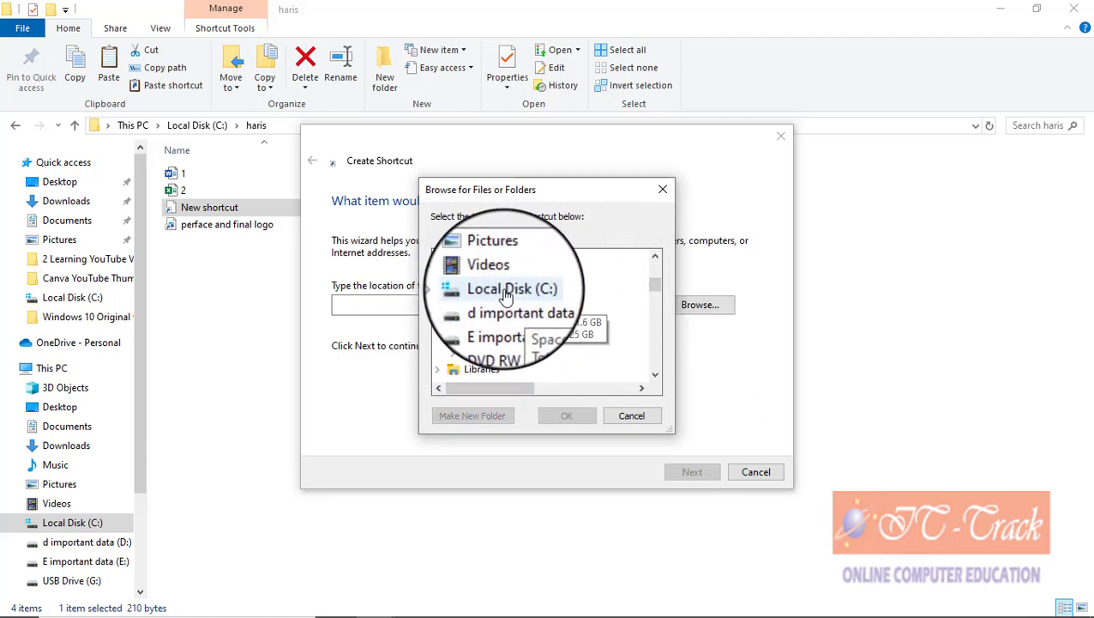
pyautogui.doubleClick(553, 325)
pyautogui.scroll(-4, 542, 333)
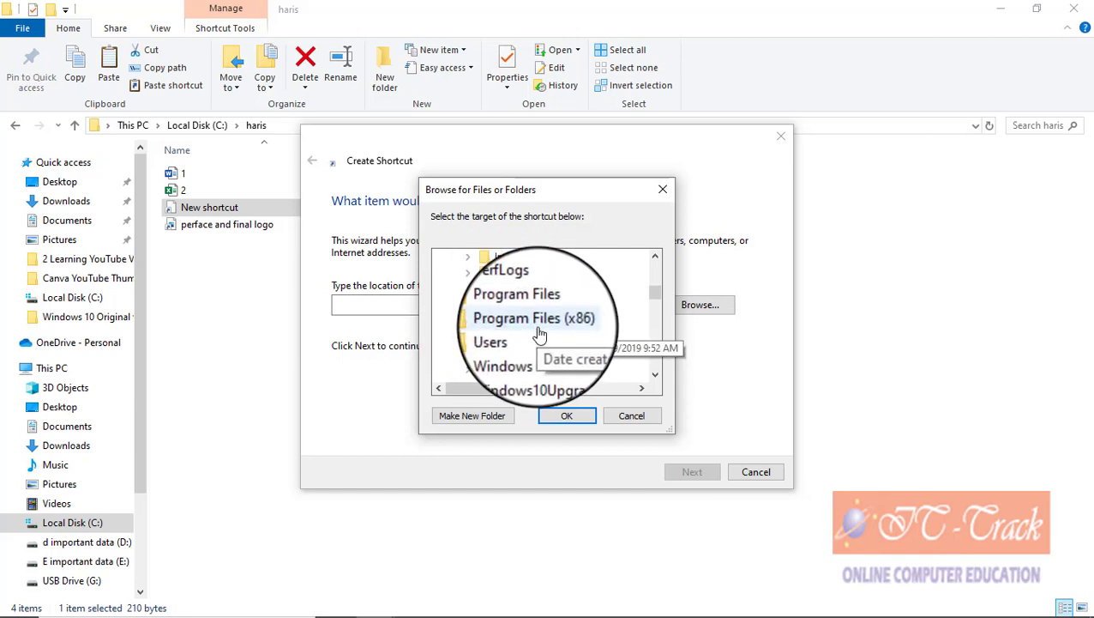
pyautogui.doubleClick(547, 307)
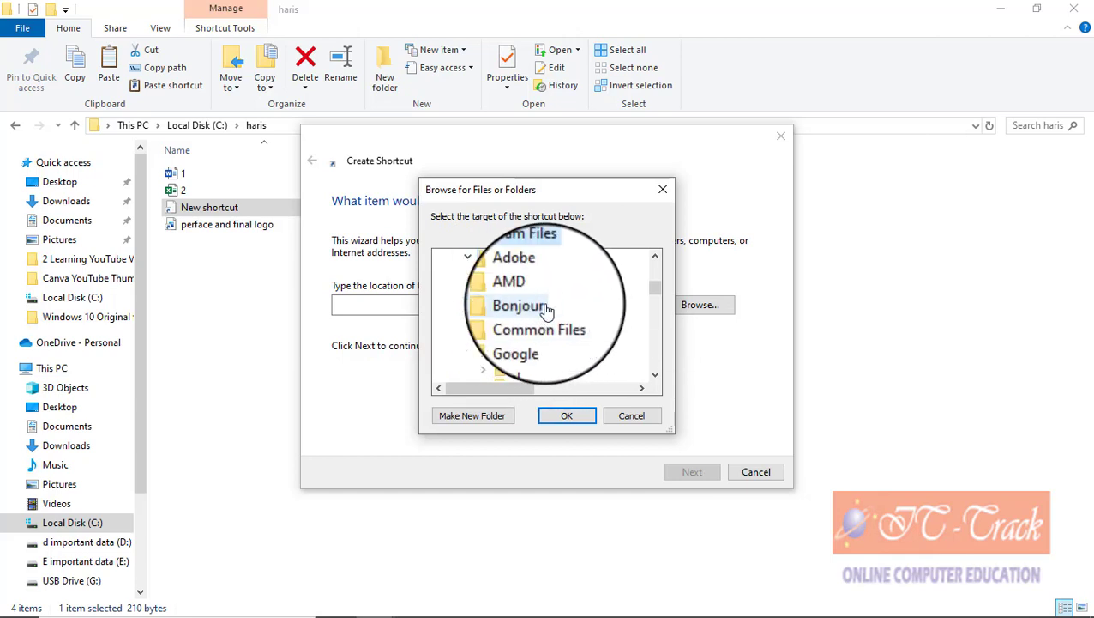
pyautogui.scroll(-1, 566, 319)
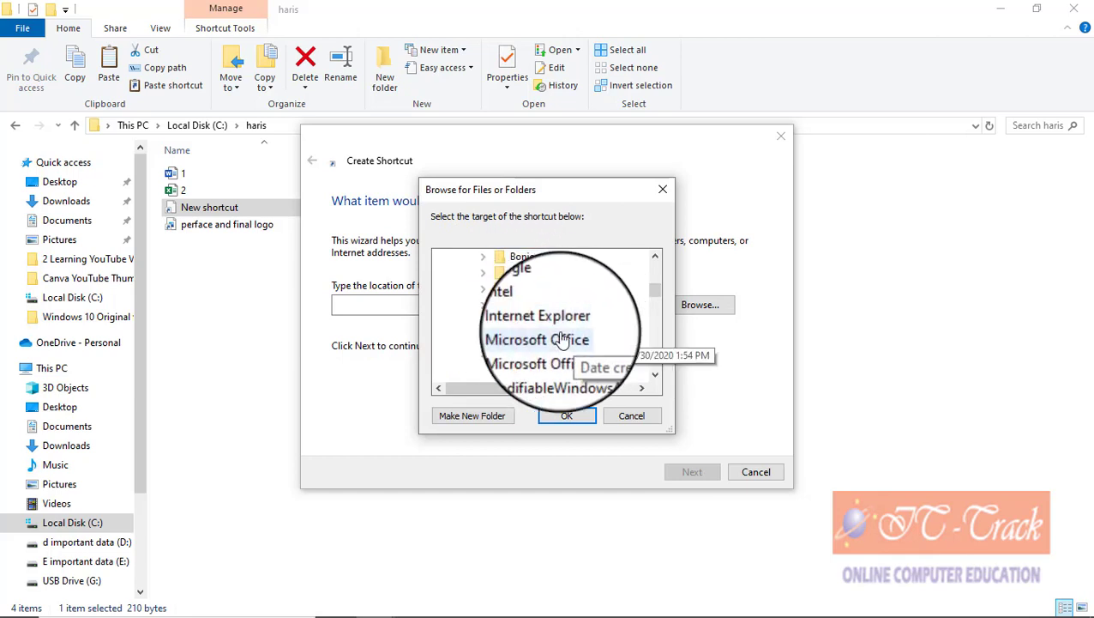
pyautogui.doubleClick(553, 342)
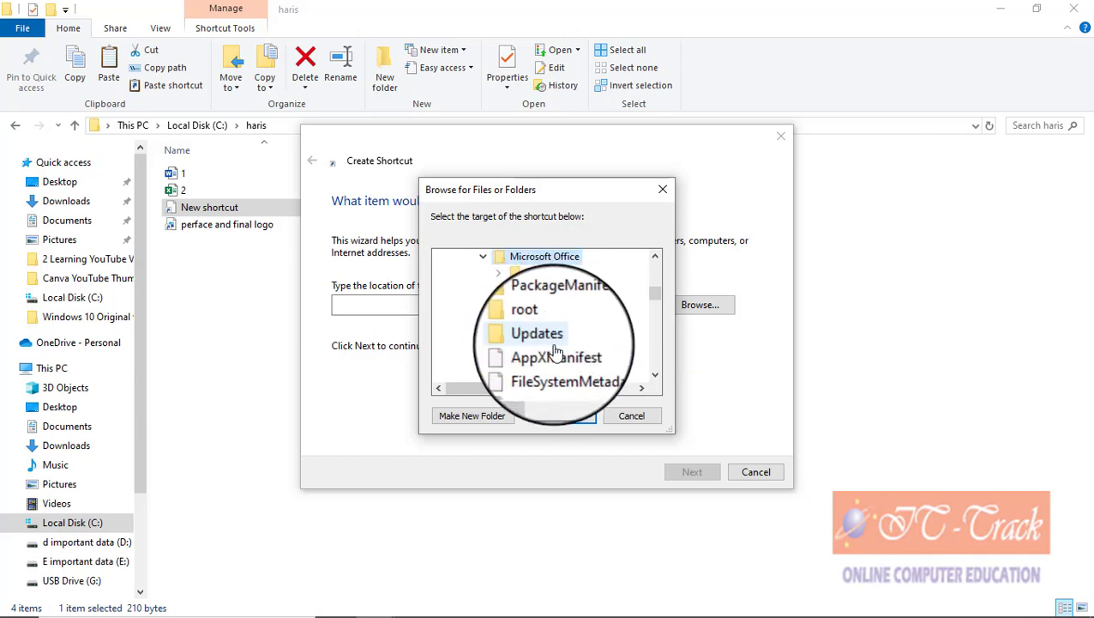
pyautogui.scroll(1, 553, 347)
pyautogui.doubleClick(539, 319)
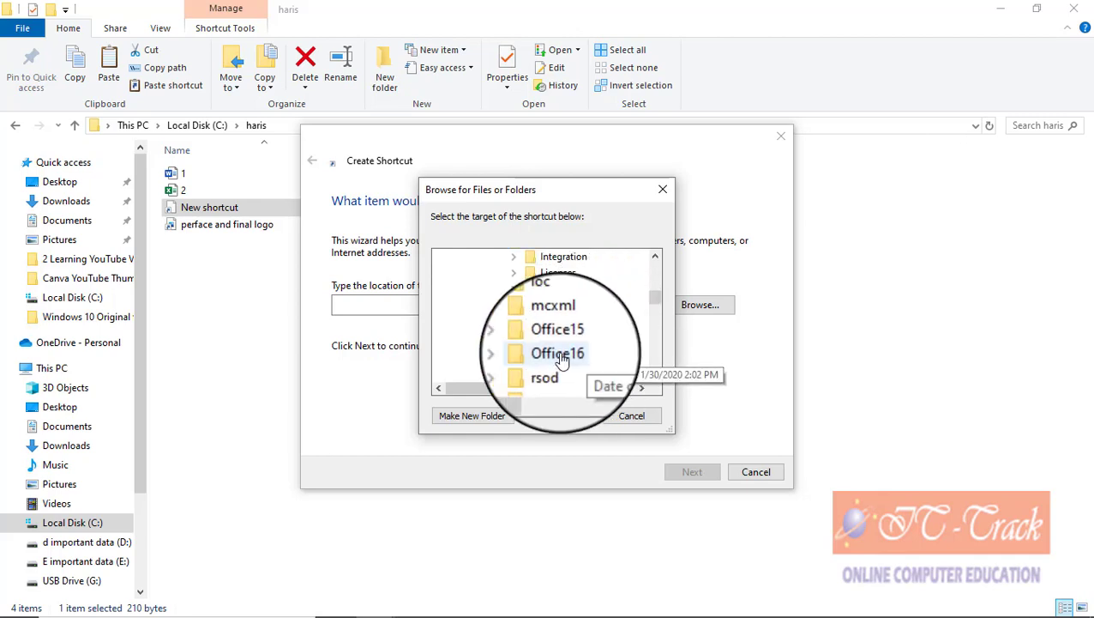
# Step: Target WINWORD.EXE in the Office16 folder and name the shortcut 'ms word'
pyautogui.click(561, 358)
pyautogui.scroll(-3, 564, 360)
pyautogui.scroll(-15, 564, 358)
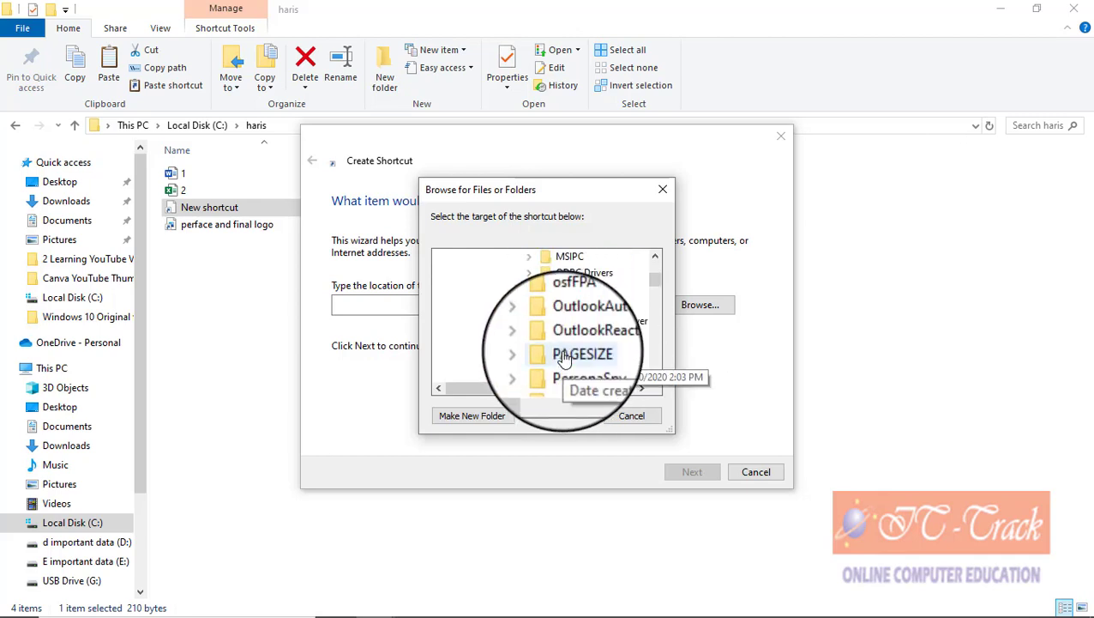
pyautogui.scroll(-15, 563, 358)
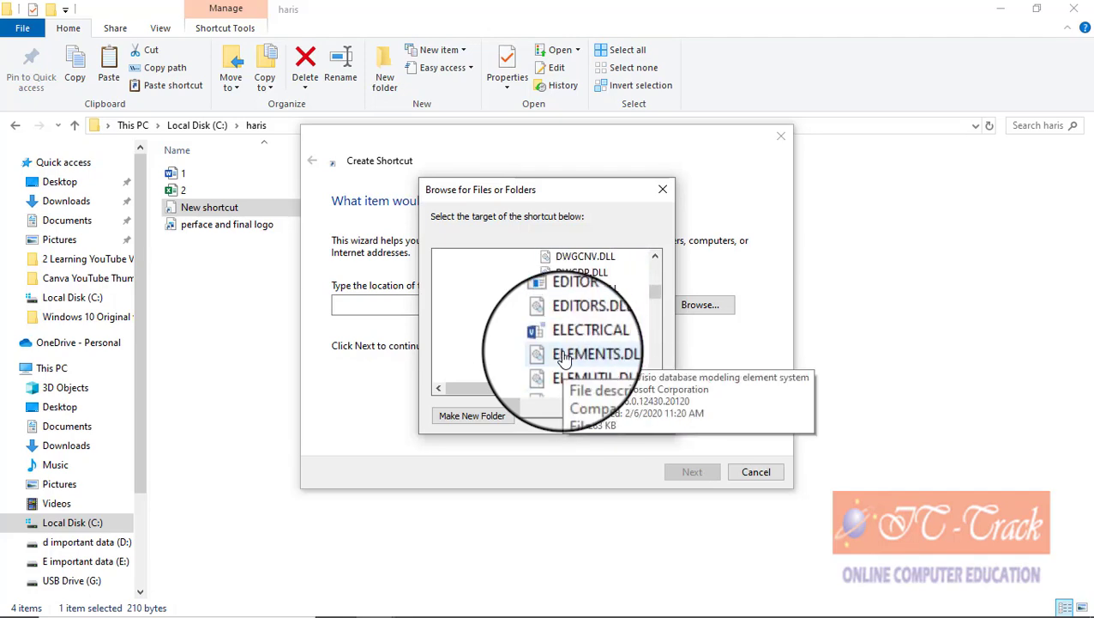
pyautogui.scroll(-10, 563, 359)
pyautogui.scroll(-4, 564, 358)
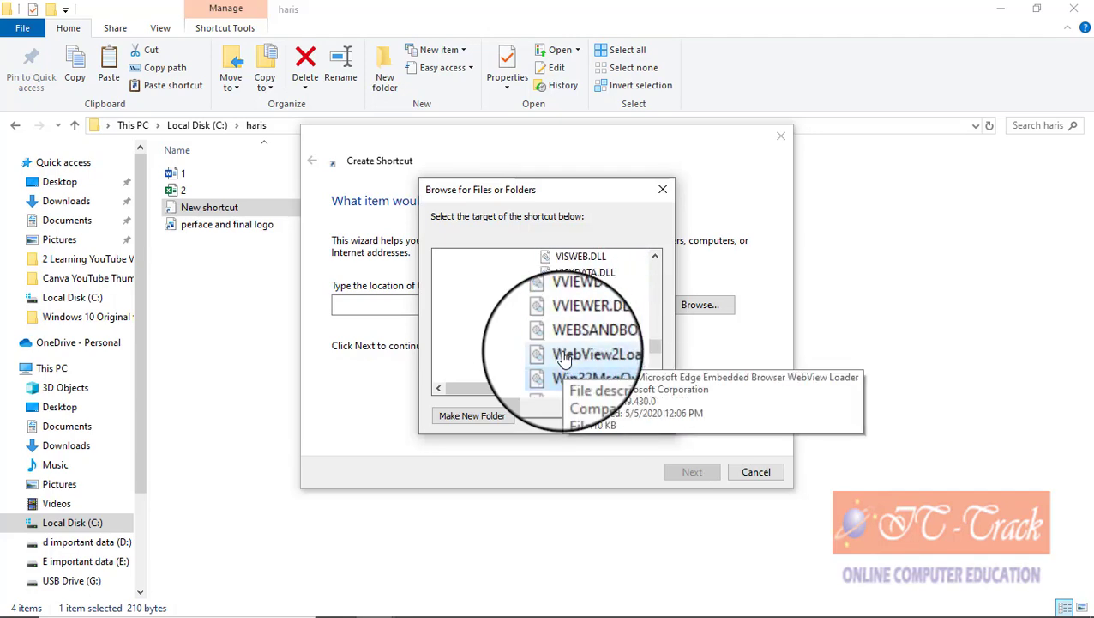
pyautogui.scroll(-1, 563, 358)
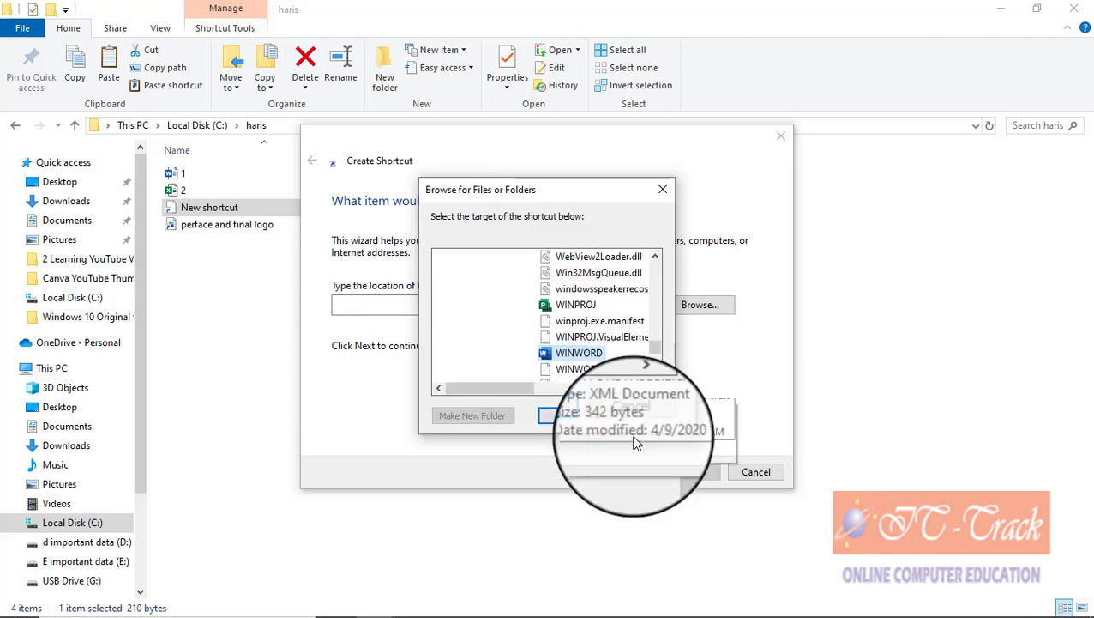
pyautogui.click(576, 420)
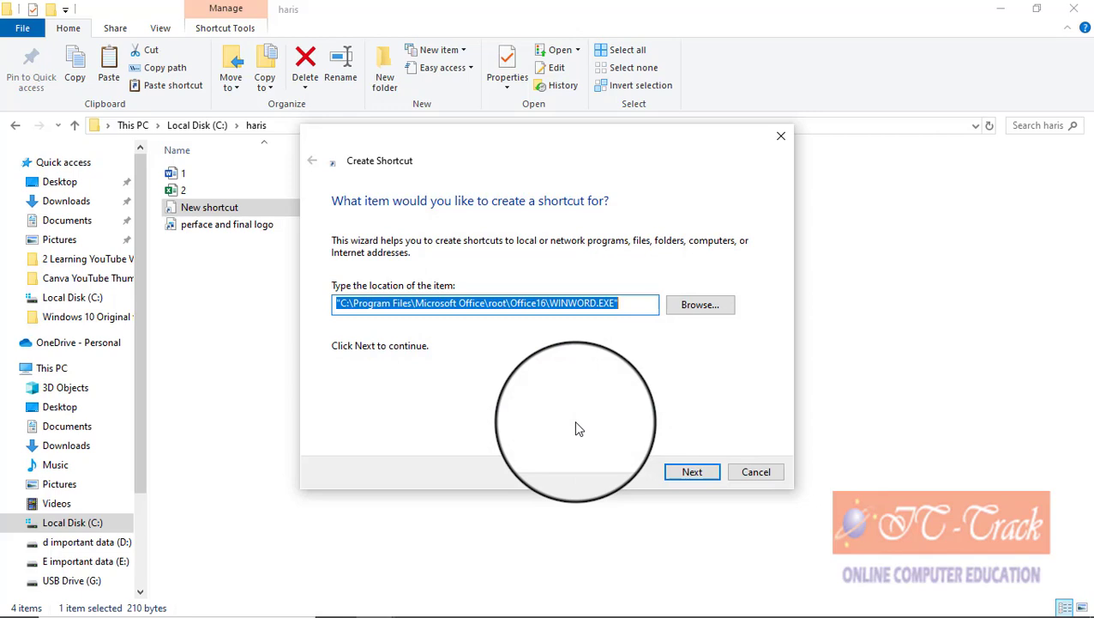
pyautogui.click(695, 471)
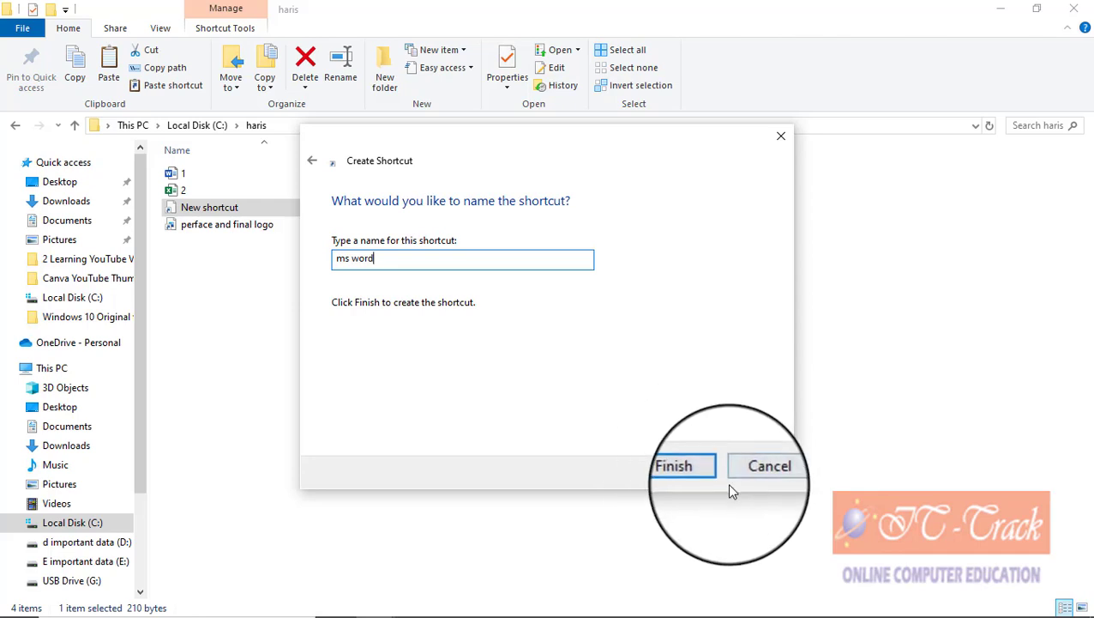
pyautogui.click(697, 474)
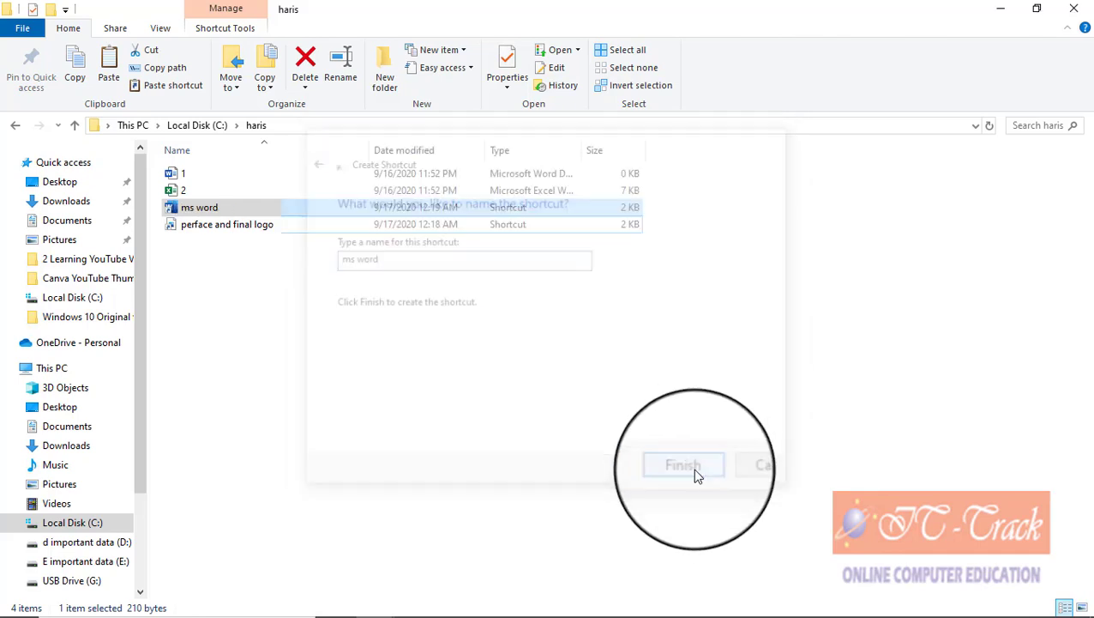
# Step: Test the ms word shortcut by opening a blank Word document, then close Word
pyautogui.click(276, 297)
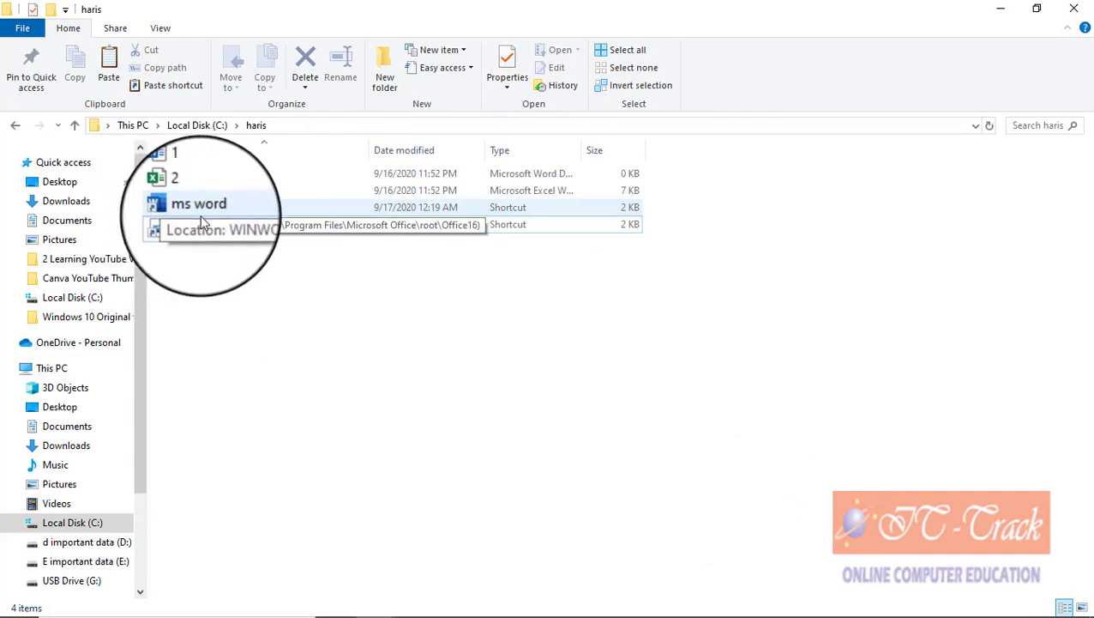
pyautogui.doubleClick(196, 219)
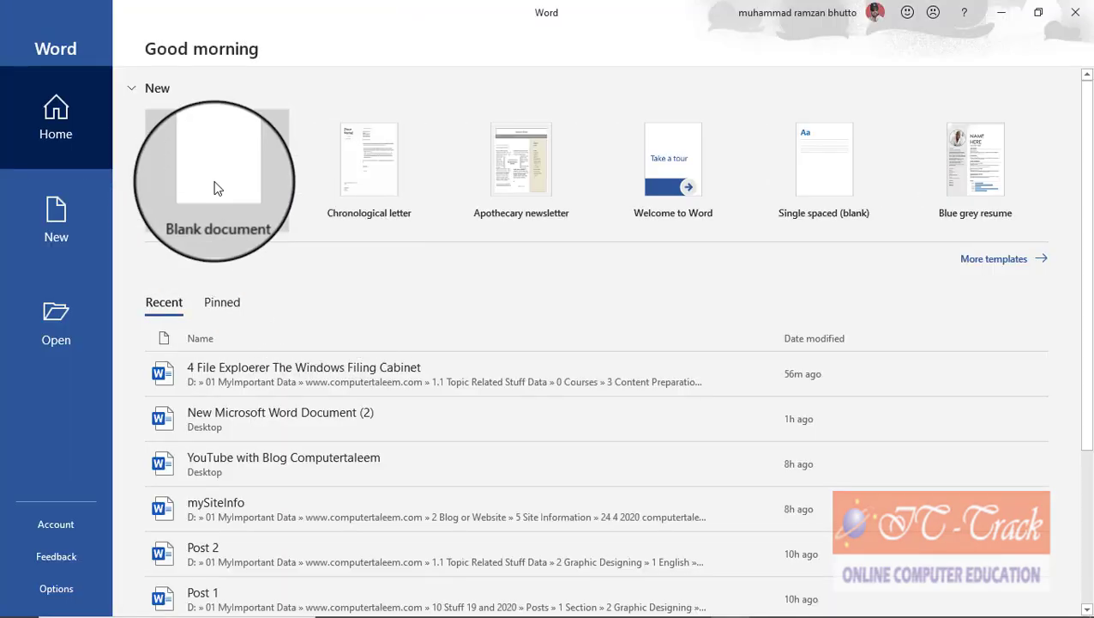
pyautogui.click(217, 189)
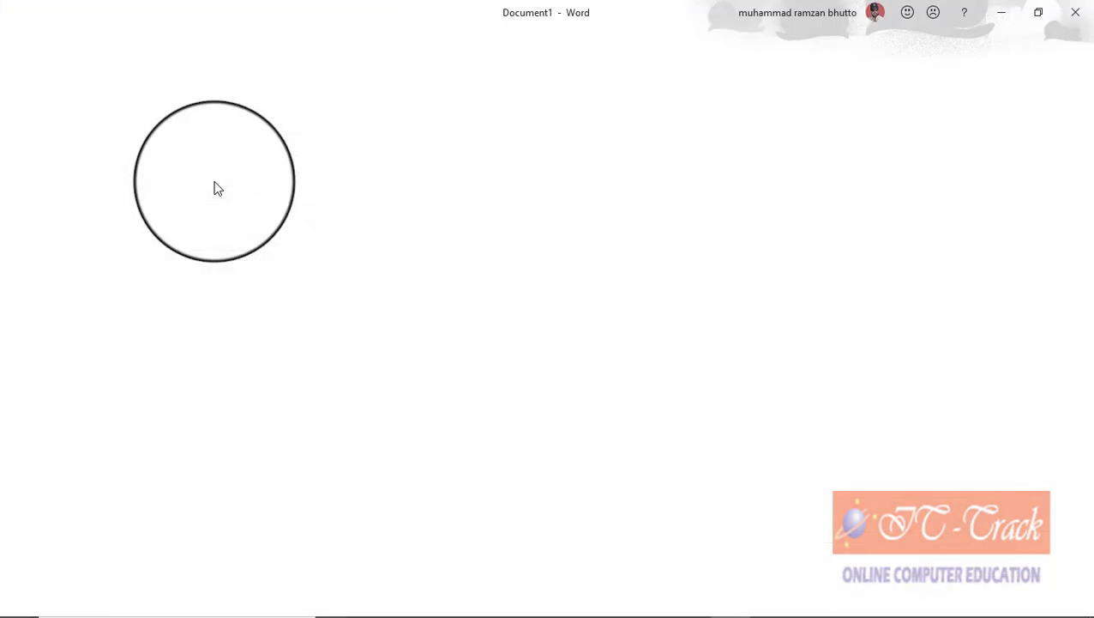
pyautogui.click(1075, 12)
# Step: Minimize File Explorer and cancel the leftover Browse dialog and Create Shortcut wizard
pyautogui.click(1010, 17)
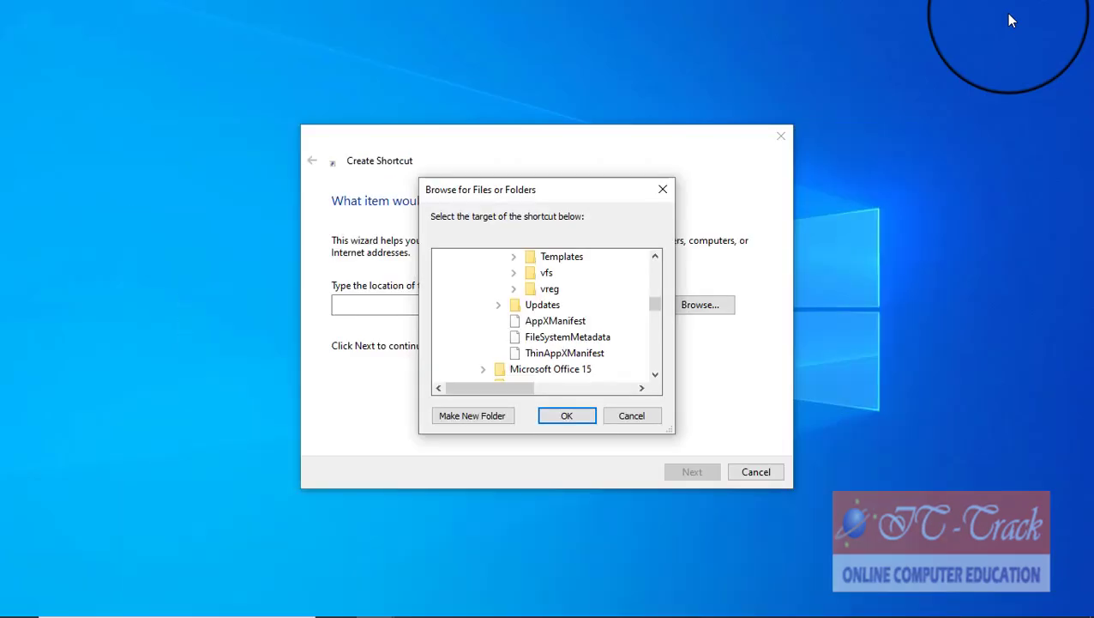
pyautogui.click(629, 417)
pyautogui.click(748, 474)
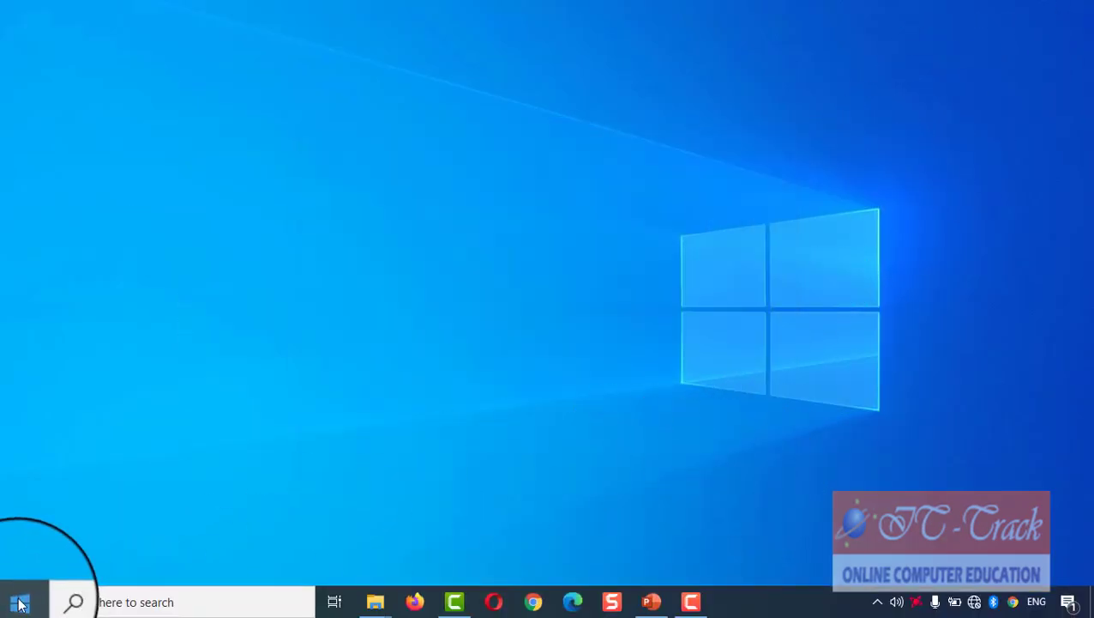
# Step: Launch File Explorer from the Start right-click menu and view the Desktop and Pictures folders
pyautogui.rightClick(19, 603)
pyautogui.click(65, 470)
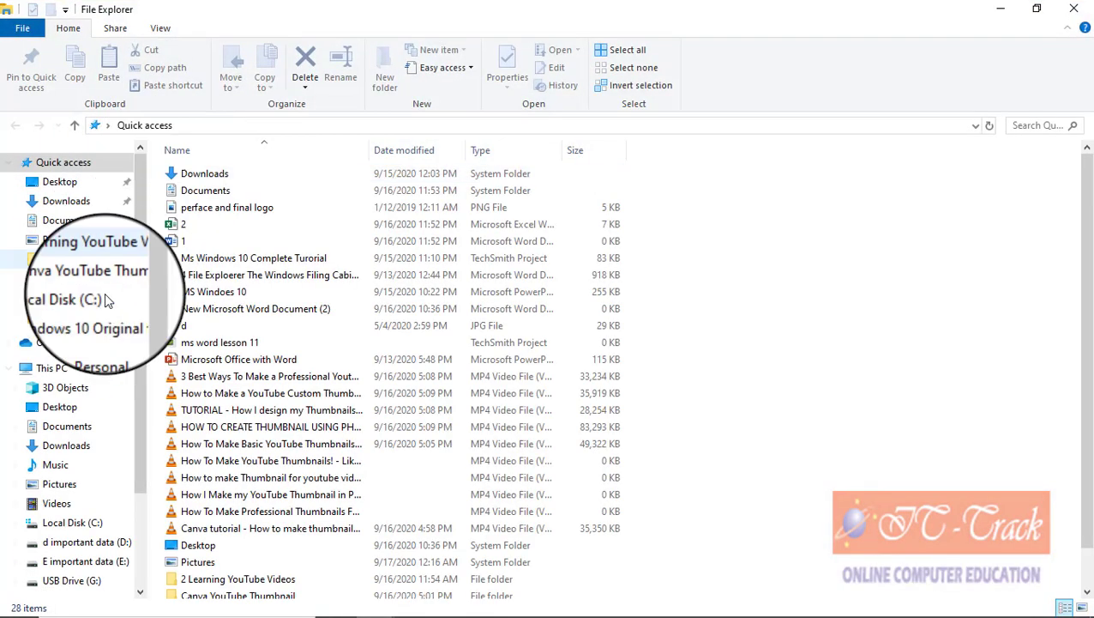
pyautogui.click(92, 408)
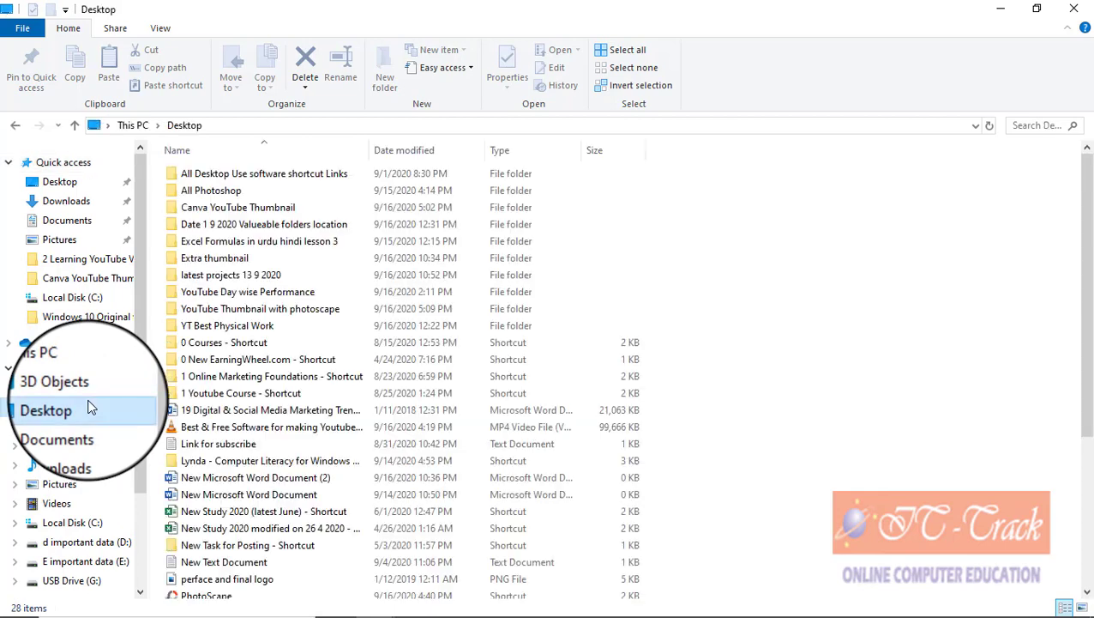
pyautogui.click(89, 486)
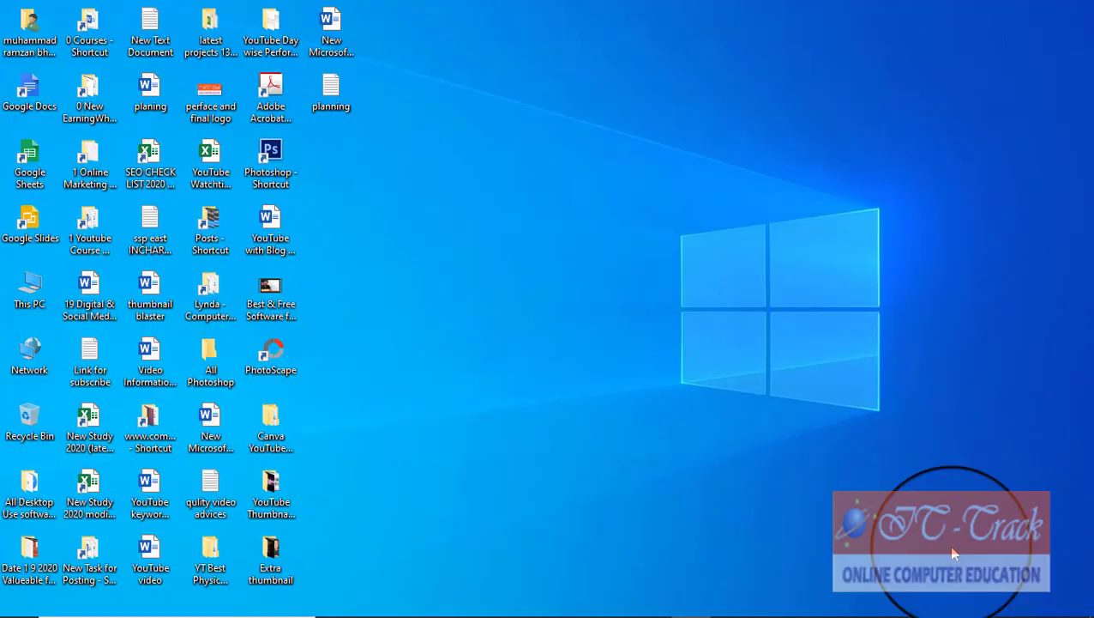
pyautogui.rightClick(498, 242)
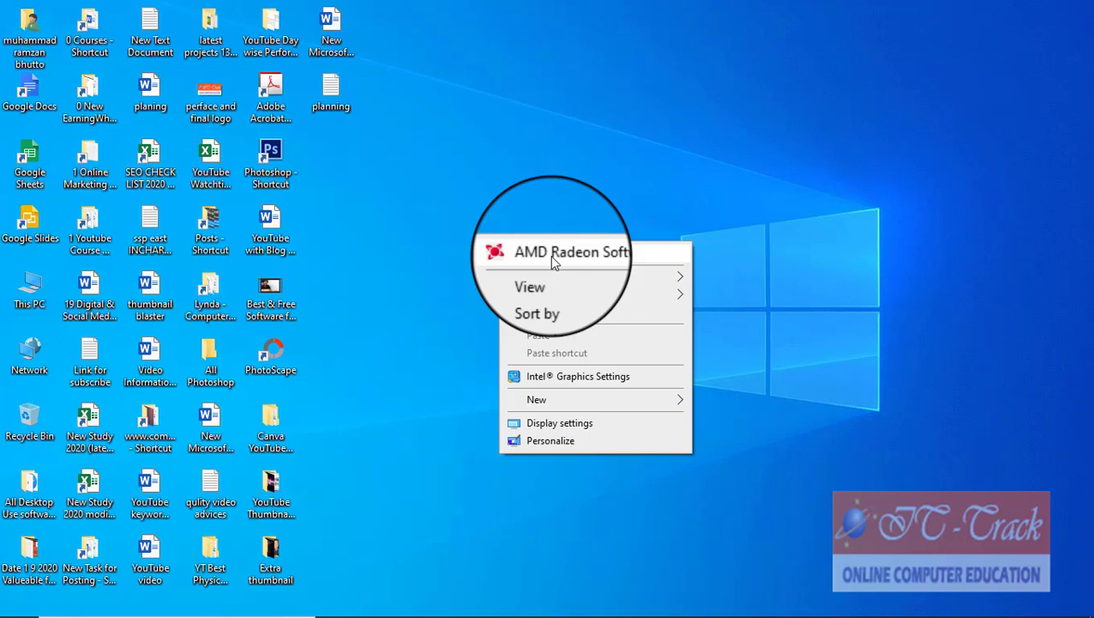
pyautogui.moveTo(554, 279)
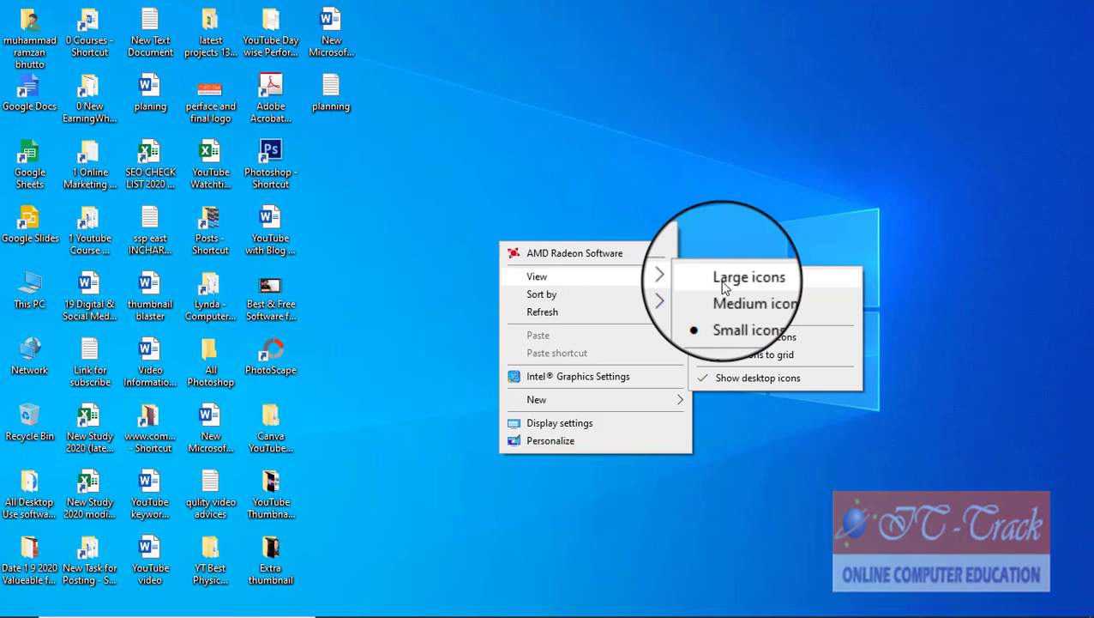
pyautogui.press('Escape')
pyautogui.press('Escape')
pyautogui.rightClick(656, 129)
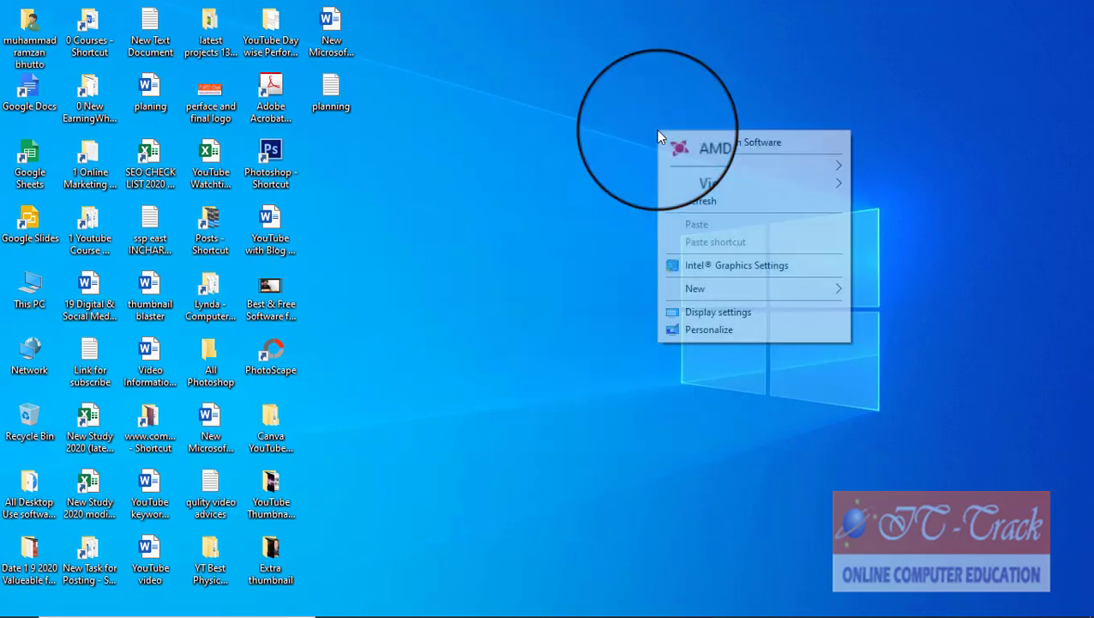
pyautogui.moveTo(683, 166)
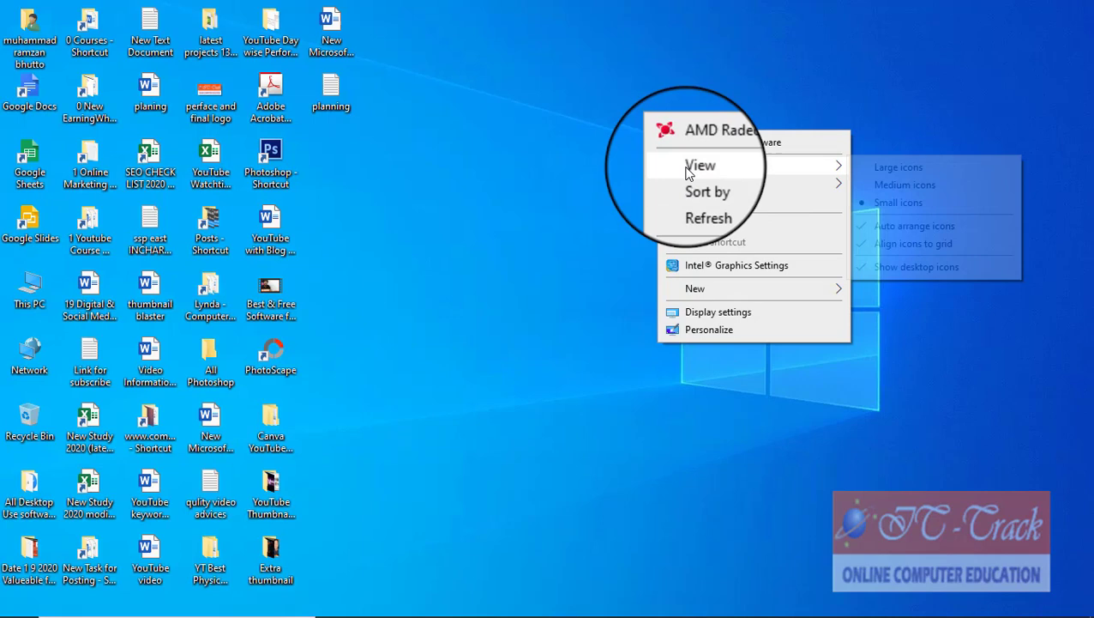
pyautogui.click(868, 171)
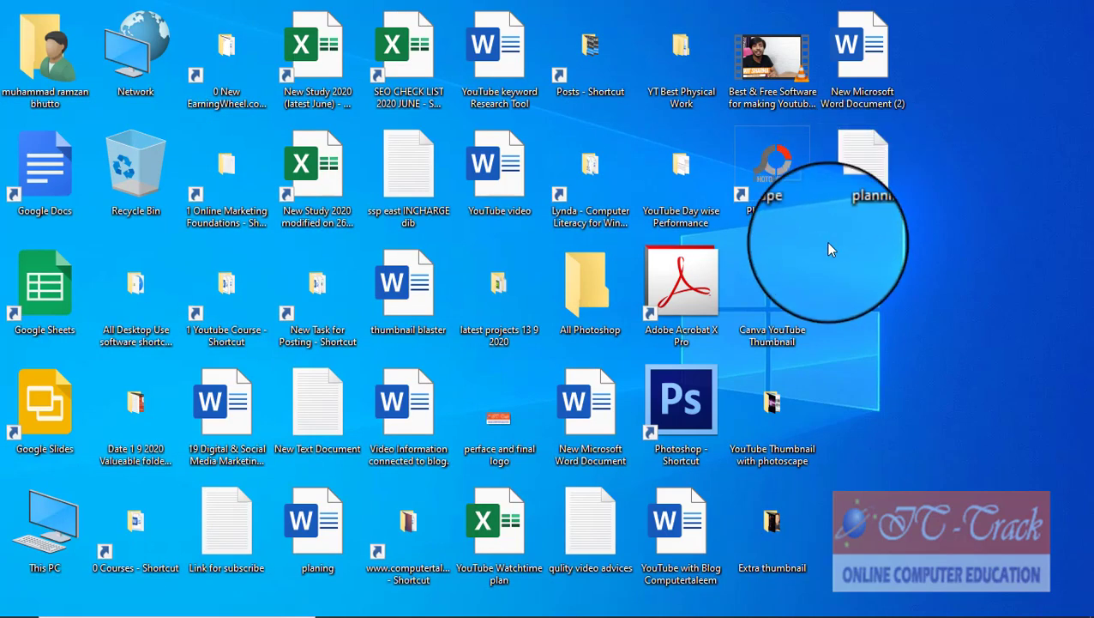
pyautogui.rightClick(942, 242)
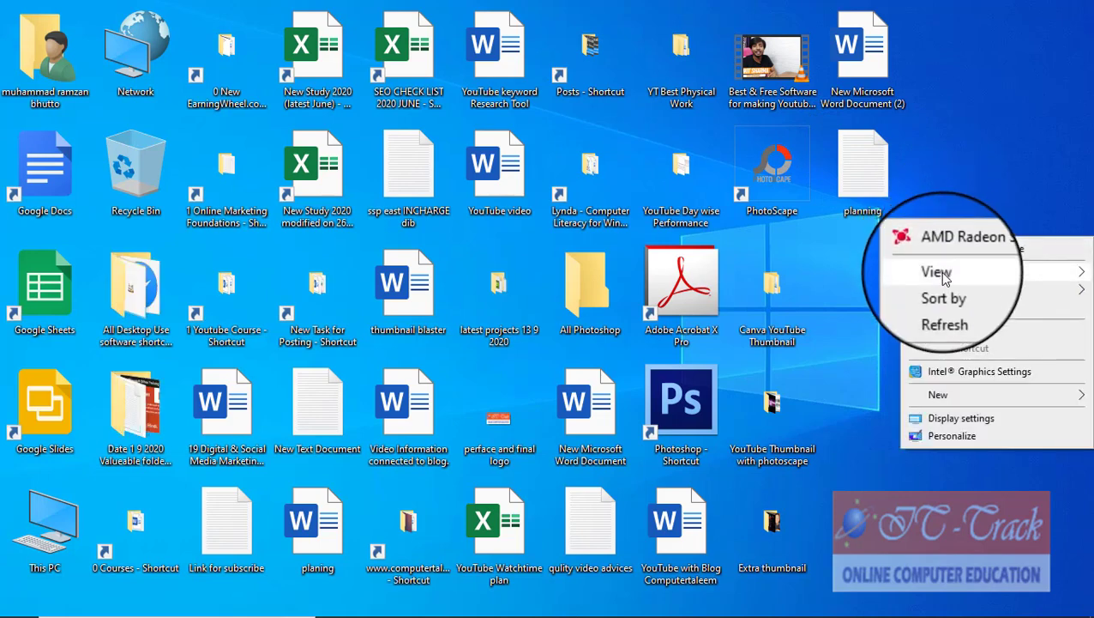
pyautogui.moveTo(943, 275)
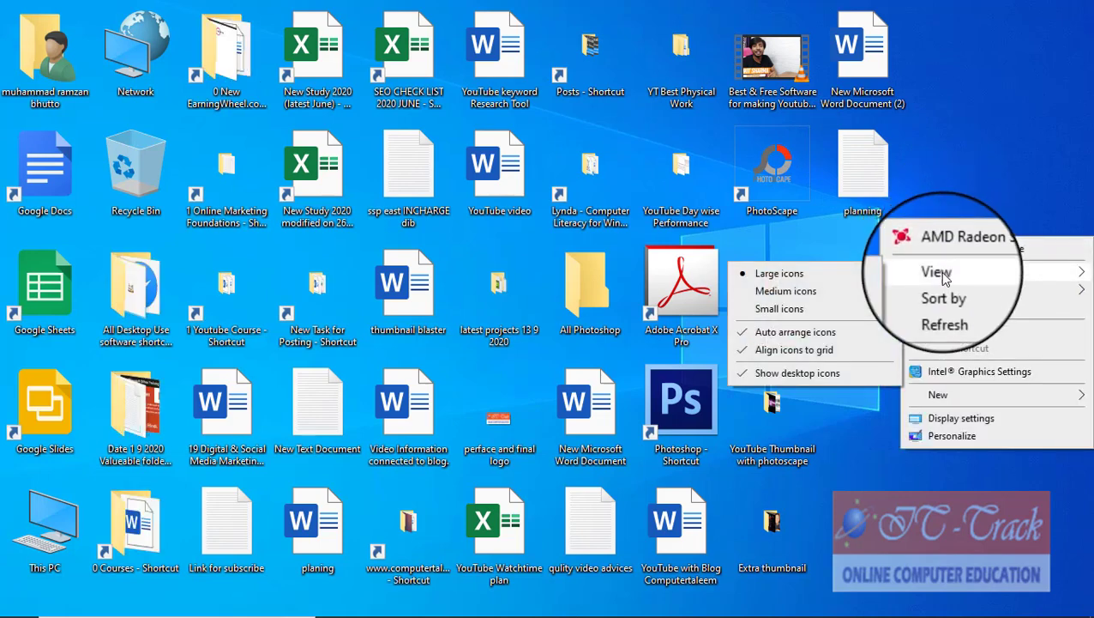
pyautogui.click(836, 294)
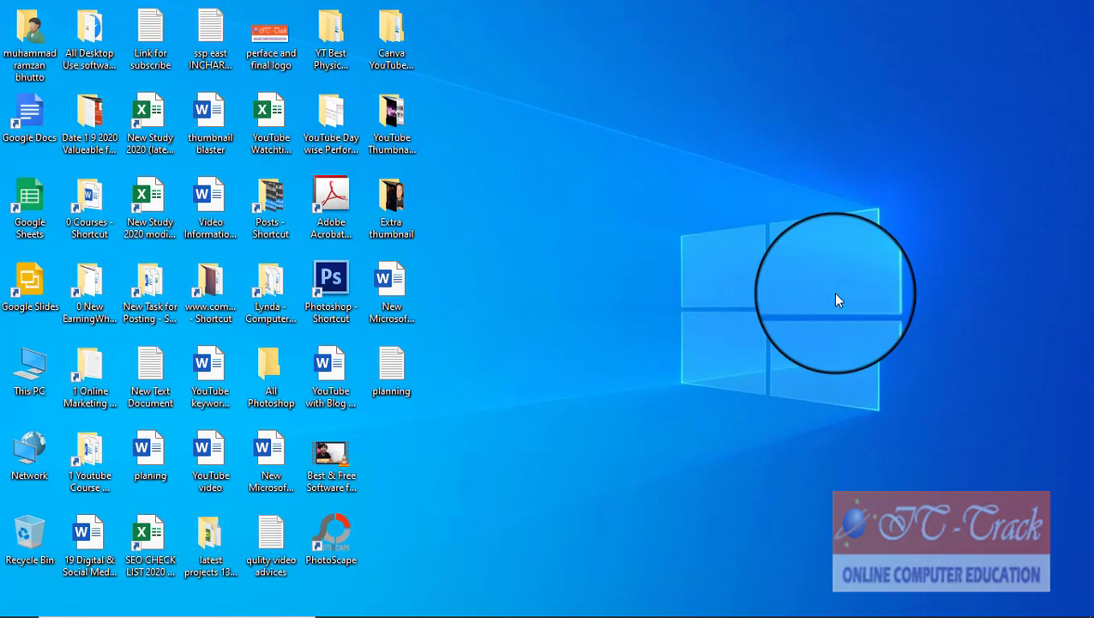
pyautogui.rightClick(574, 247)
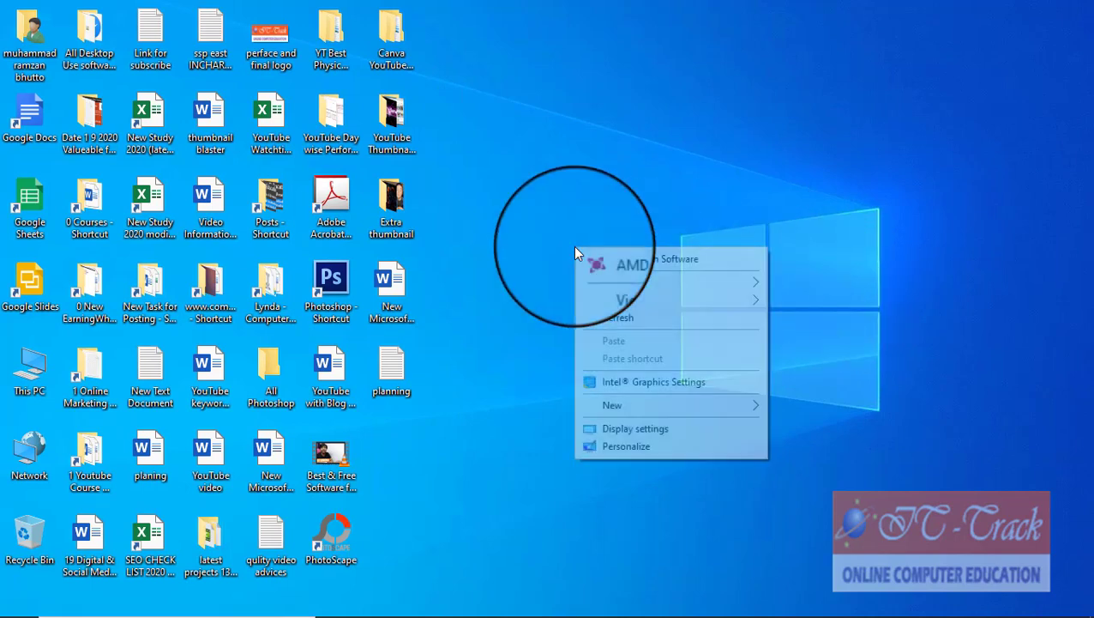
pyautogui.moveTo(603, 289)
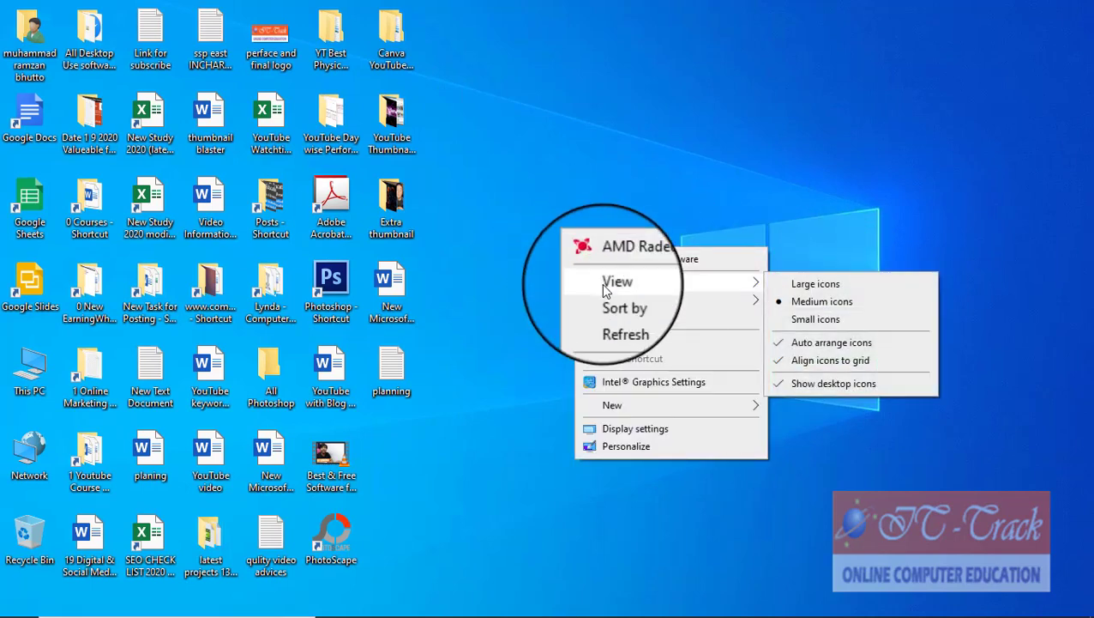
pyautogui.click(798, 321)
pyautogui.rightClick(485, 217)
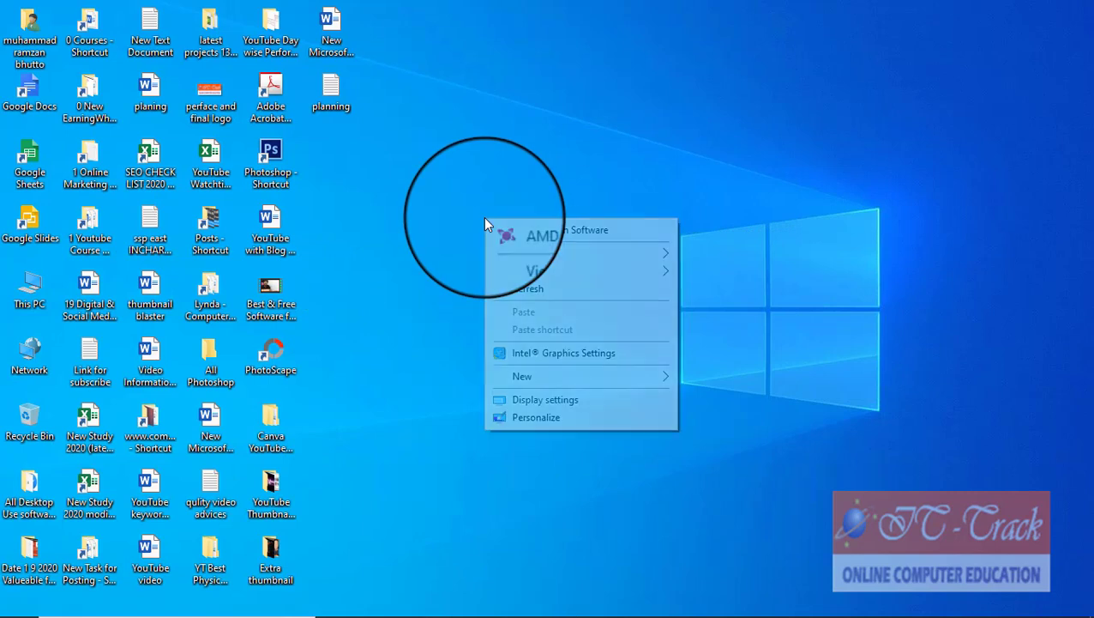
pyautogui.moveTo(558, 256)
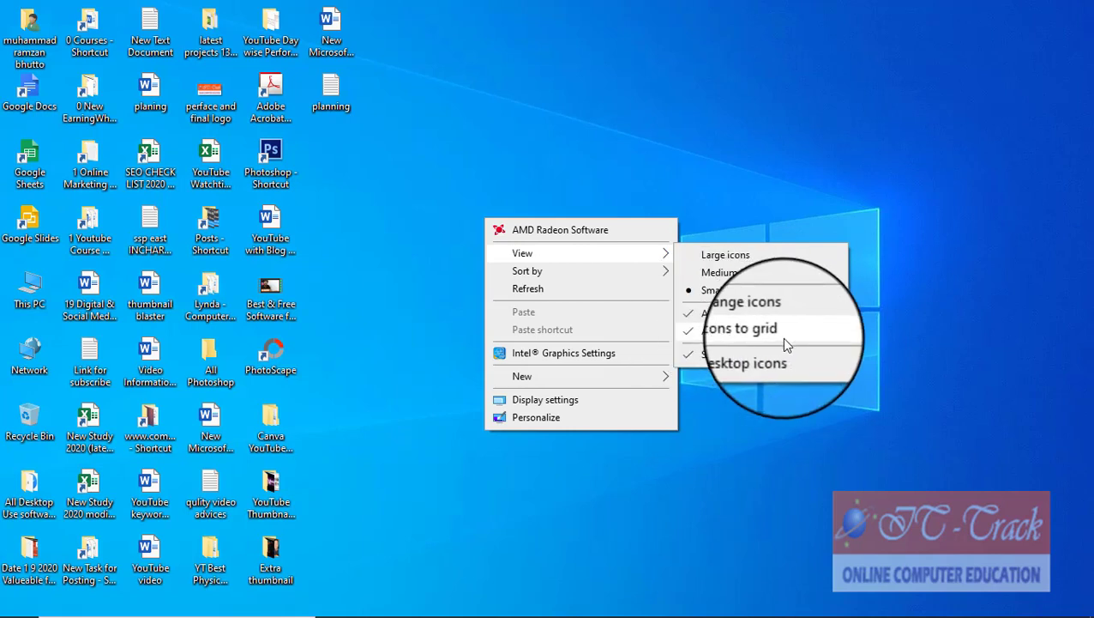
pyautogui.click(735, 356)
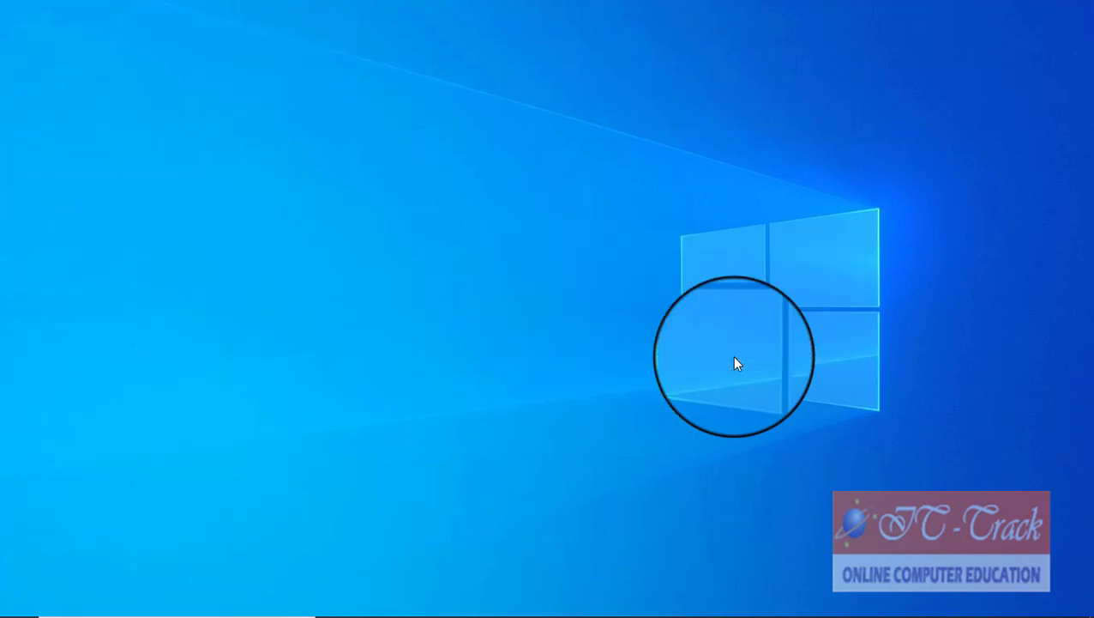
pyautogui.rightClick(586, 221)
pyautogui.moveTo(623, 255)
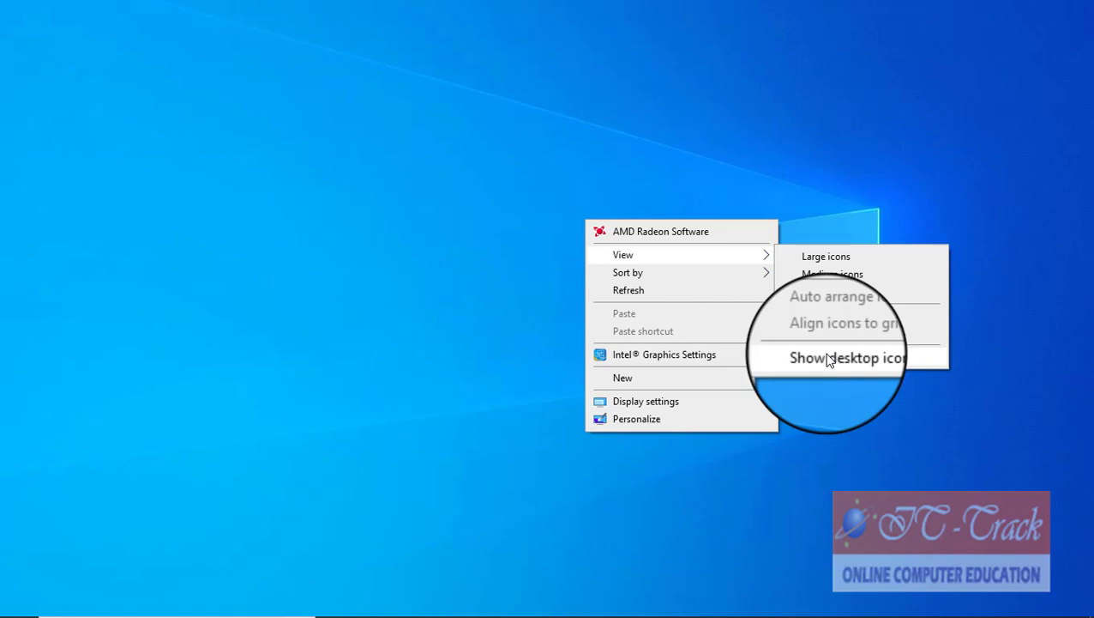
pyautogui.click(828, 360)
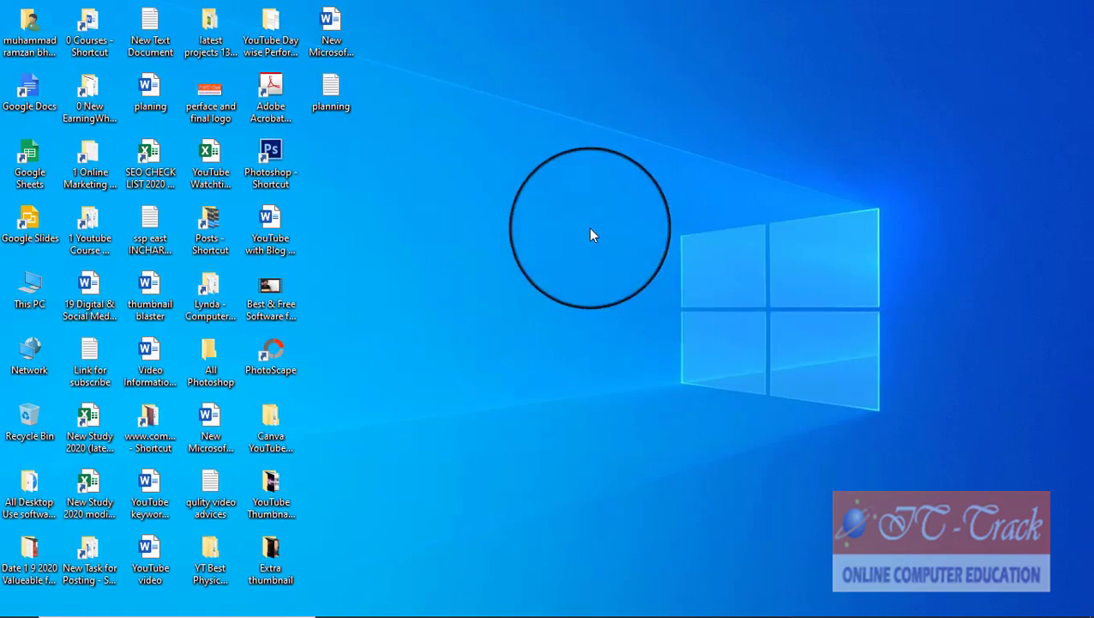
pyautogui.rightClick(566, 203)
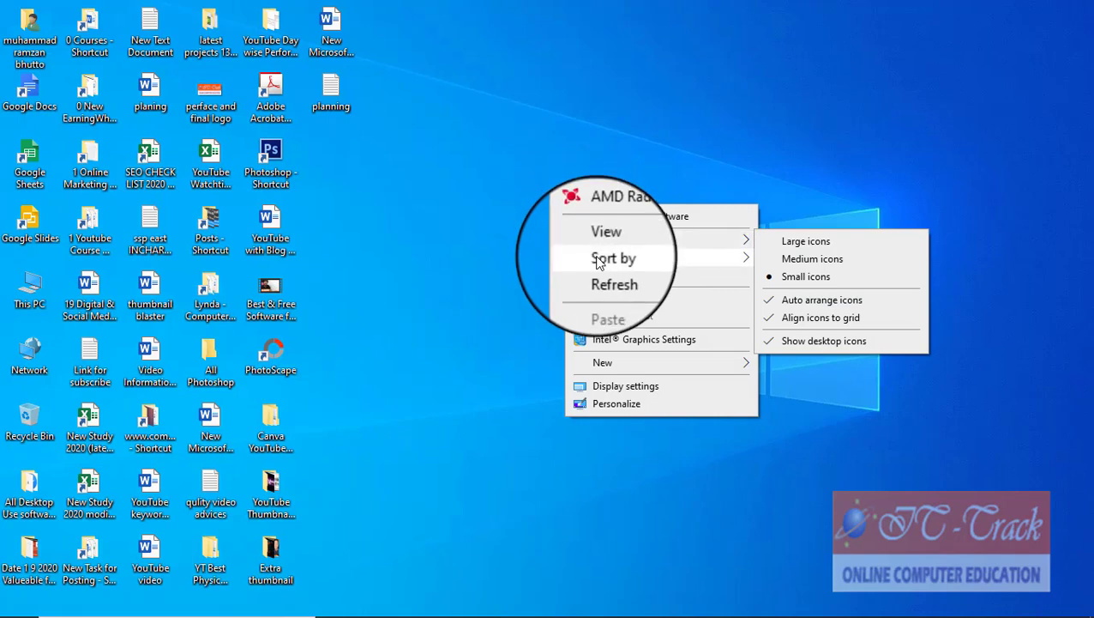
# Step: Sort the desktop icons by name, then by size, then by date modified
pyautogui.moveTo(599, 269)
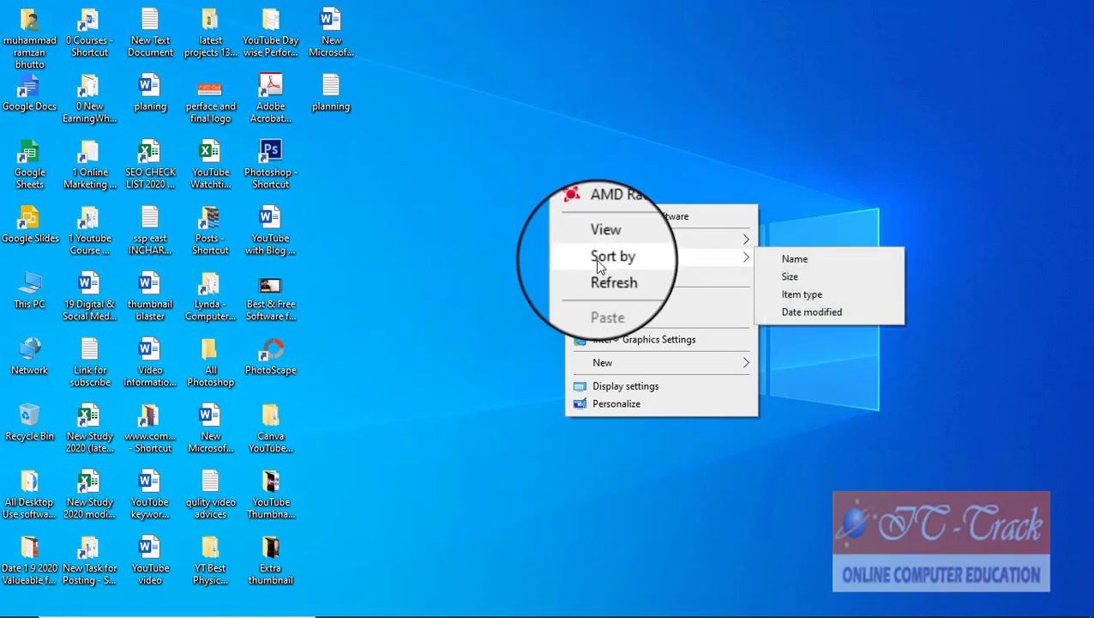
pyautogui.click(795, 259)
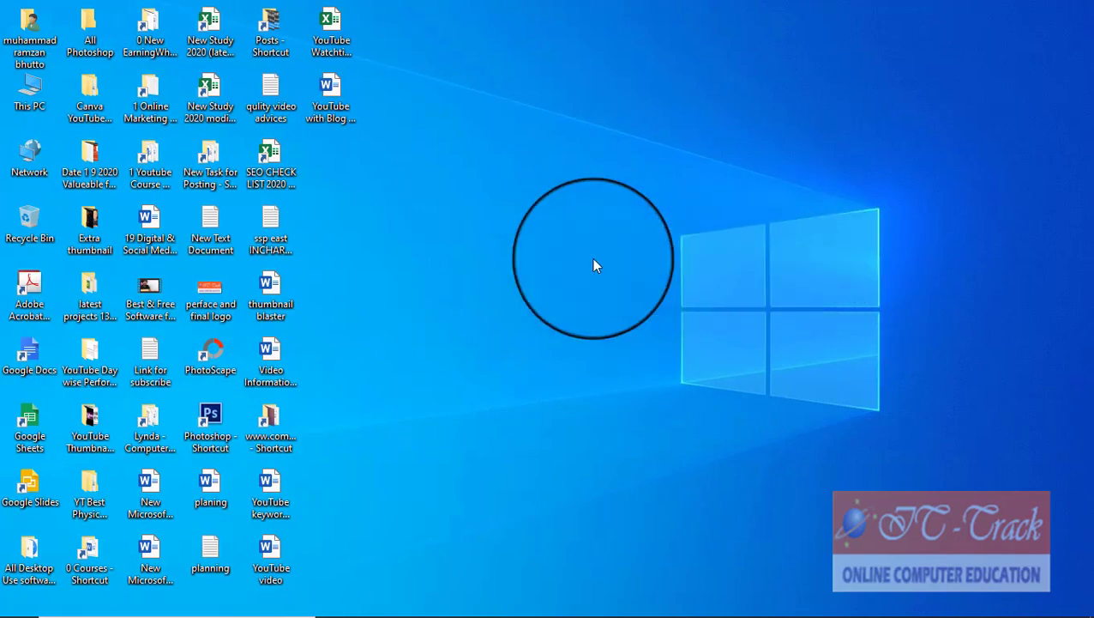
pyautogui.rightClick(505, 235)
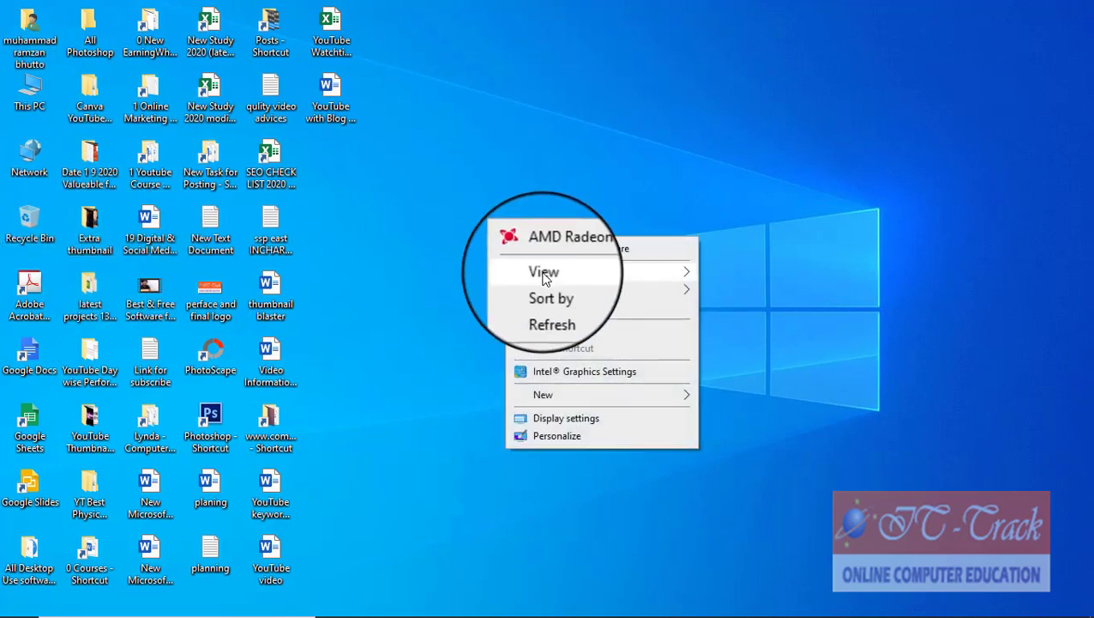
pyautogui.moveTo(559, 276)
pyautogui.moveTo(674, 289)
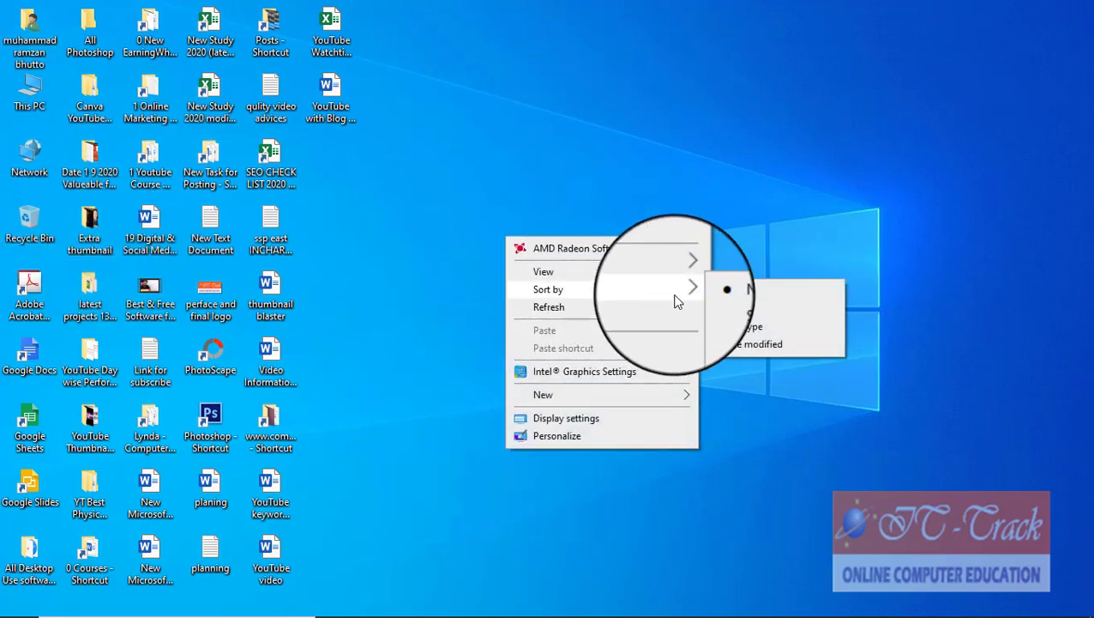
pyautogui.click(718, 311)
pyautogui.rightClick(546, 251)
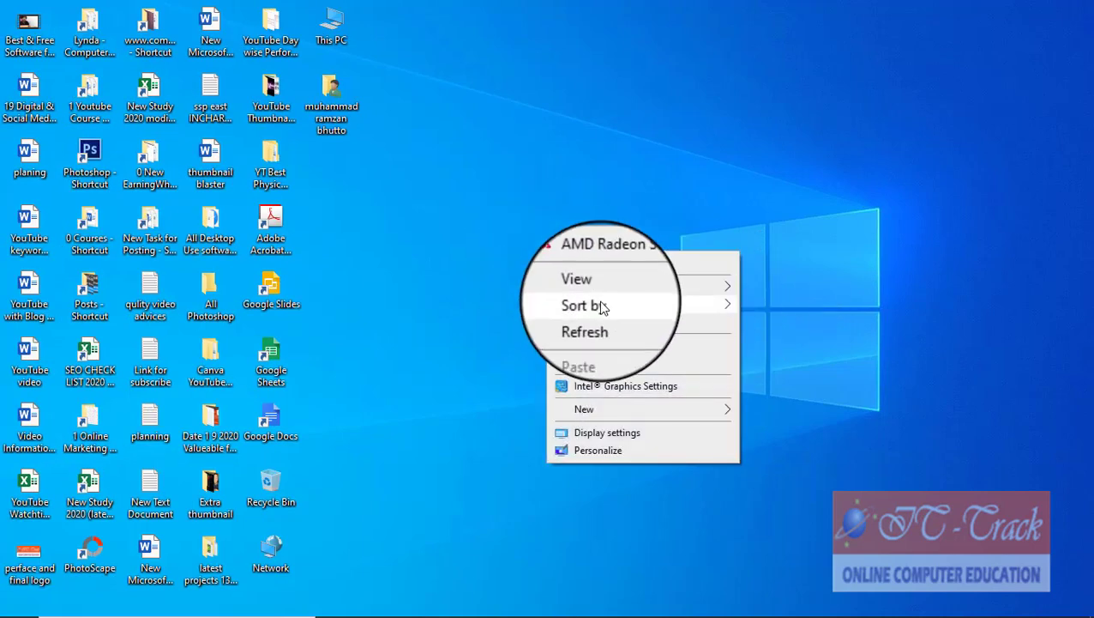
pyautogui.moveTo(696, 306)
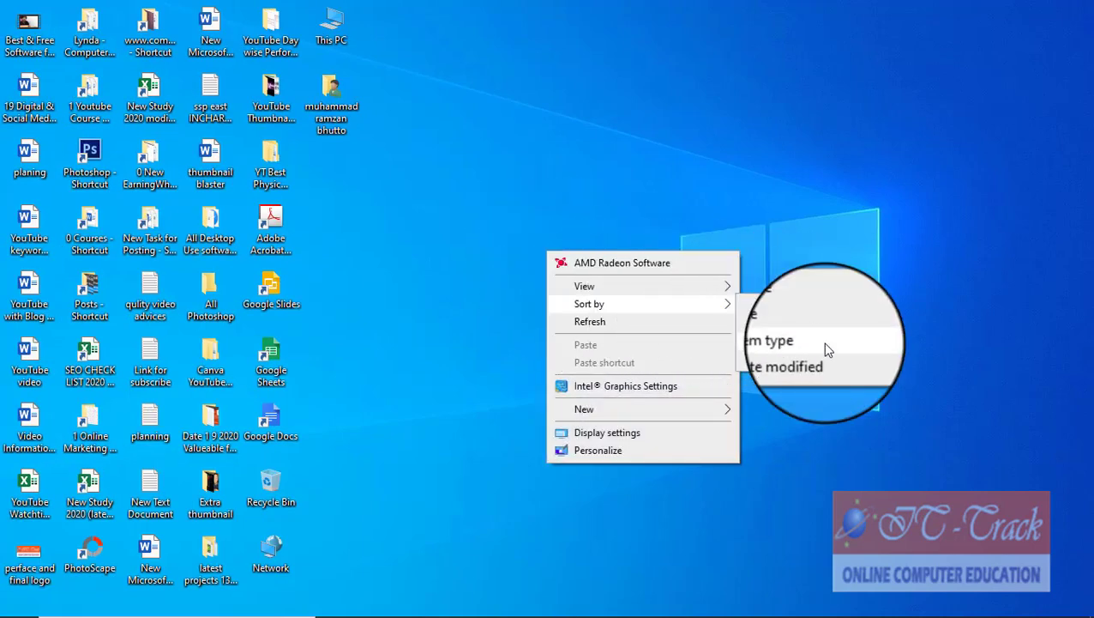
pyautogui.click(823, 364)
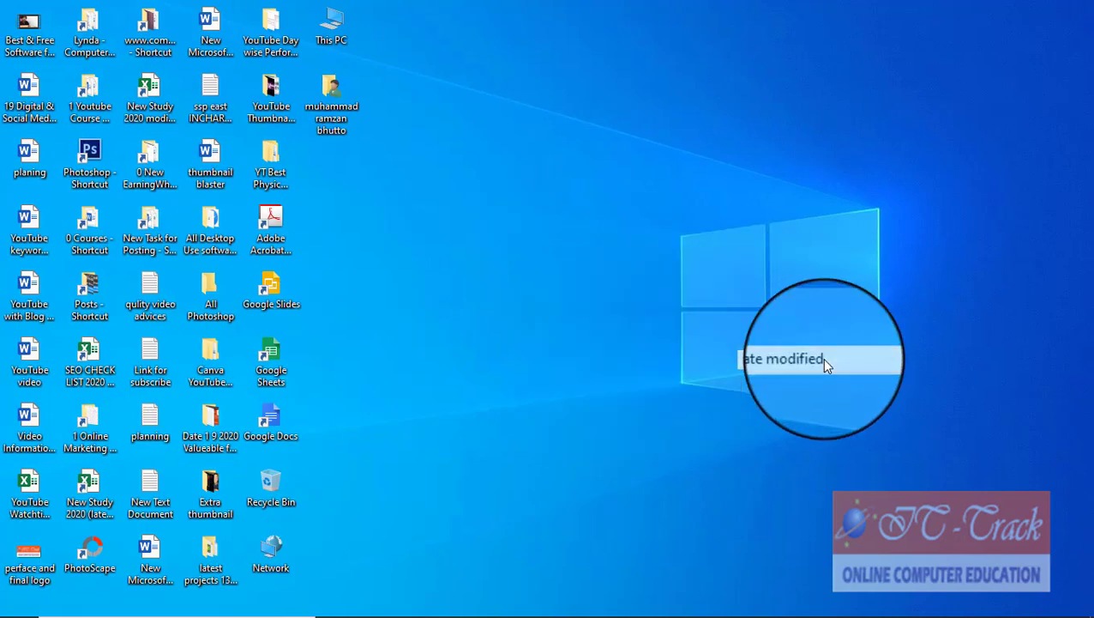
# Step: Refresh the desktop twice
pyautogui.rightClick(498, 257)
pyautogui.moveTo(549, 305)
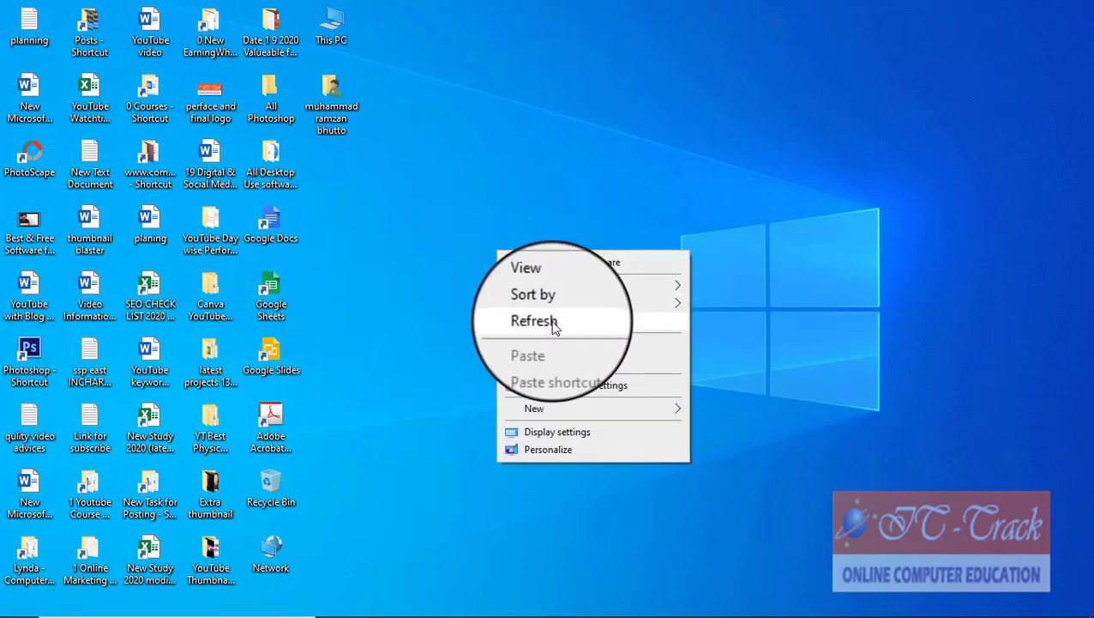
pyautogui.click(553, 320)
pyautogui.rightClick(501, 225)
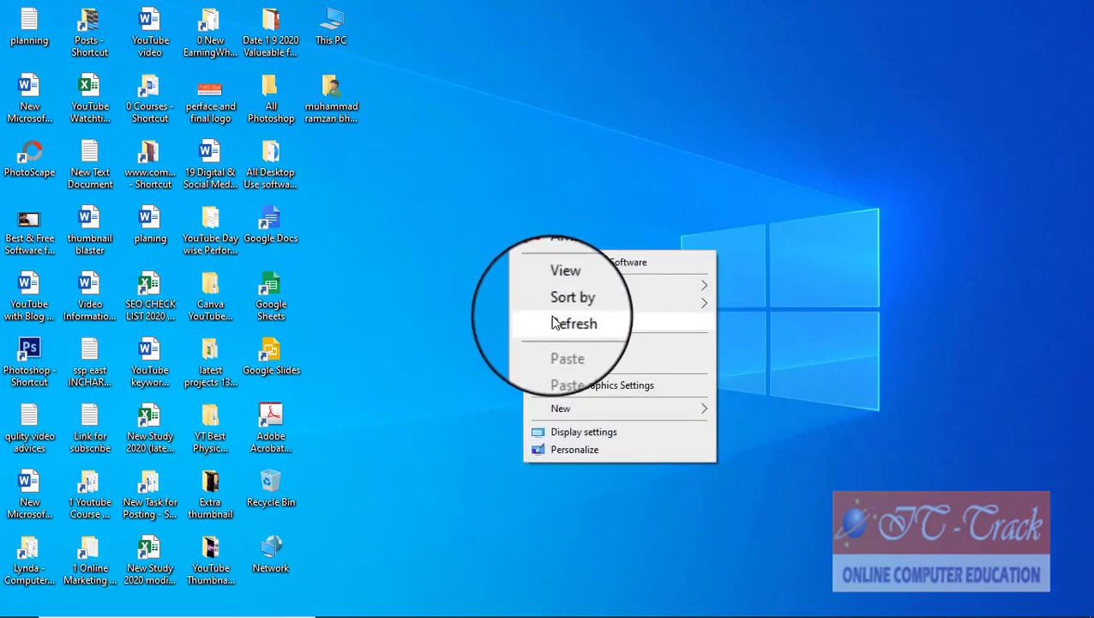
pyautogui.click(556, 320)
# Step: Create a new folder on the desktop and confirm its name, then bring the desktop's New menu back up
pyautogui.rightClick(519, 241)
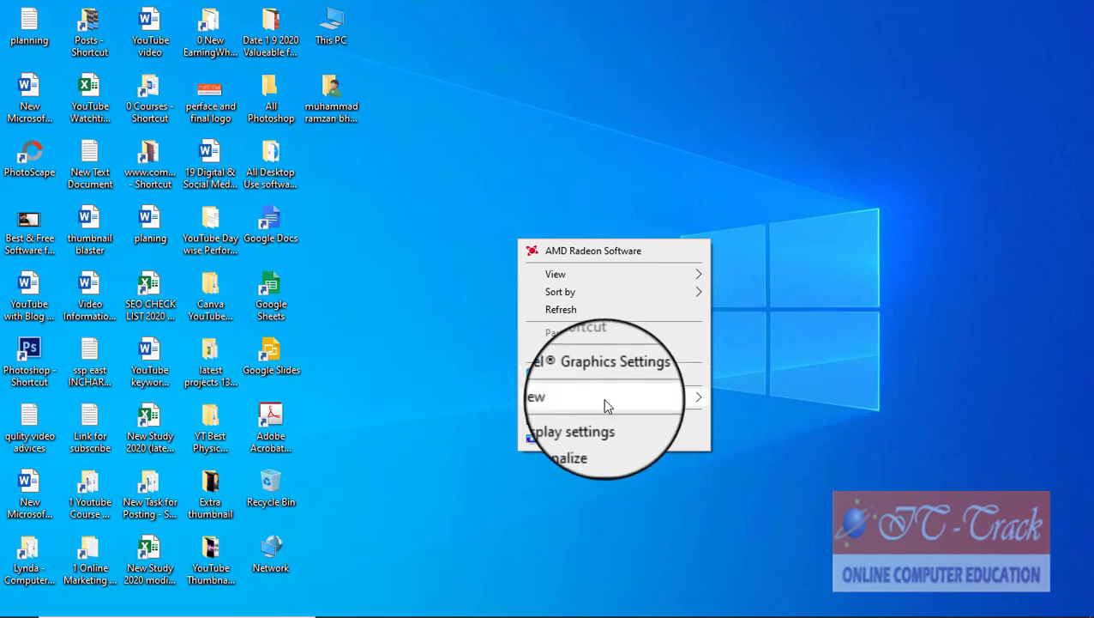
pyautogui.moveTo(605, 405)
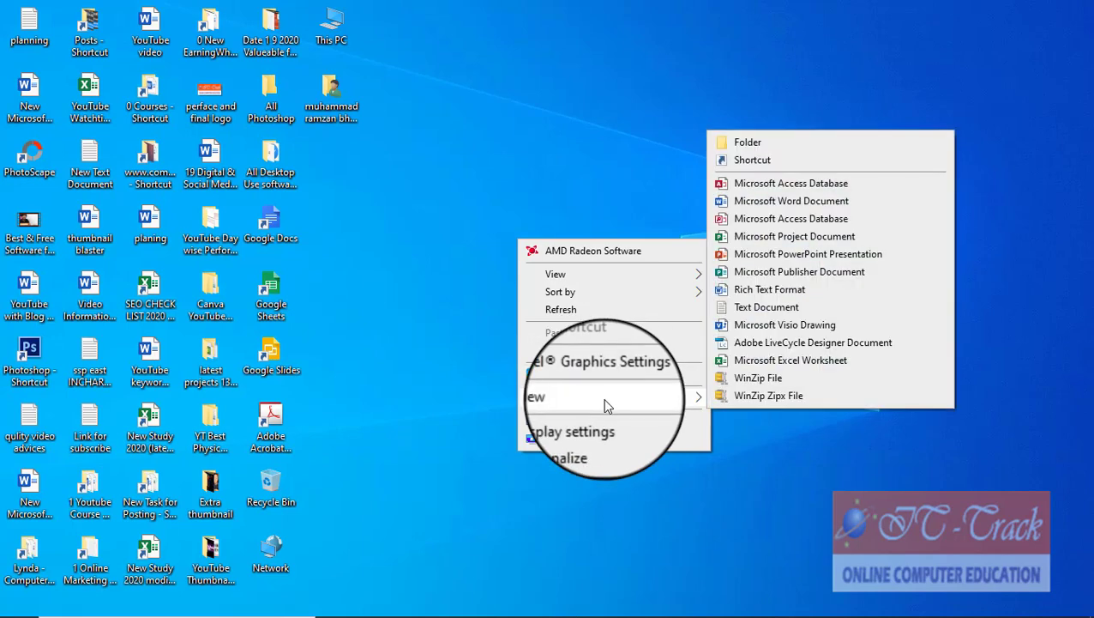
pyautogui.click(792, 145)
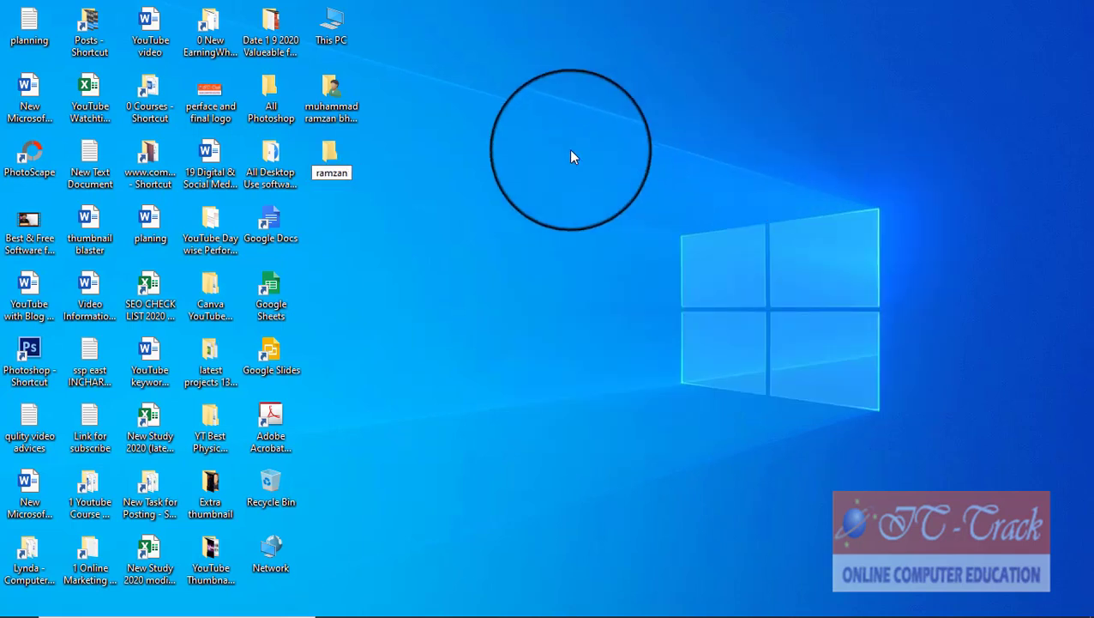
pyautogui.press('Return')
pyautogui.rightClick(496, 234)
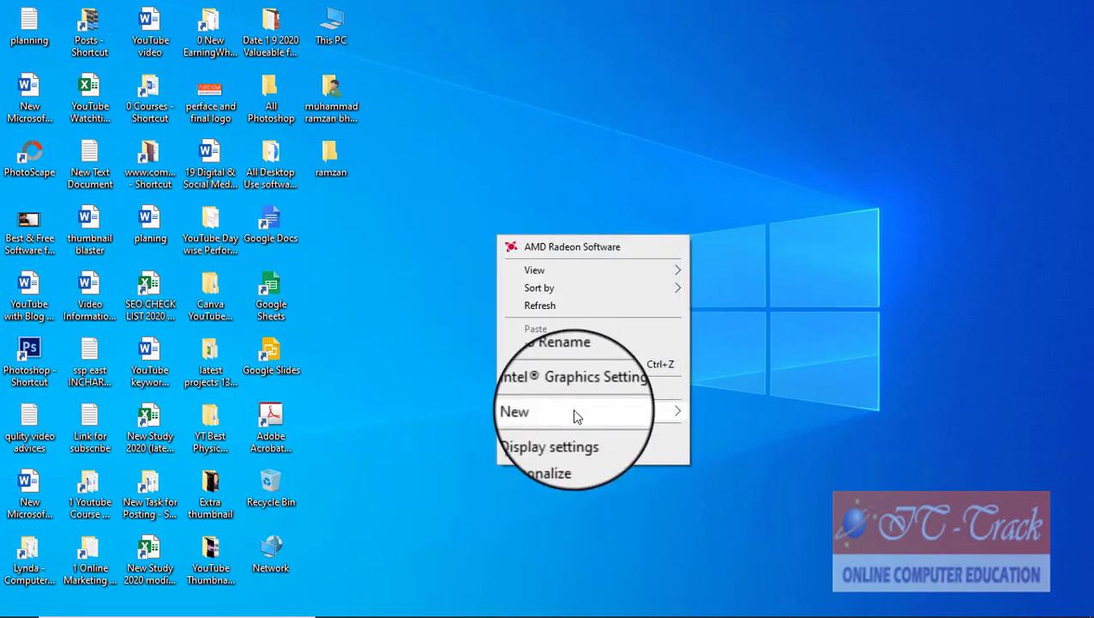
pyautogui.moveTo(572, 409)
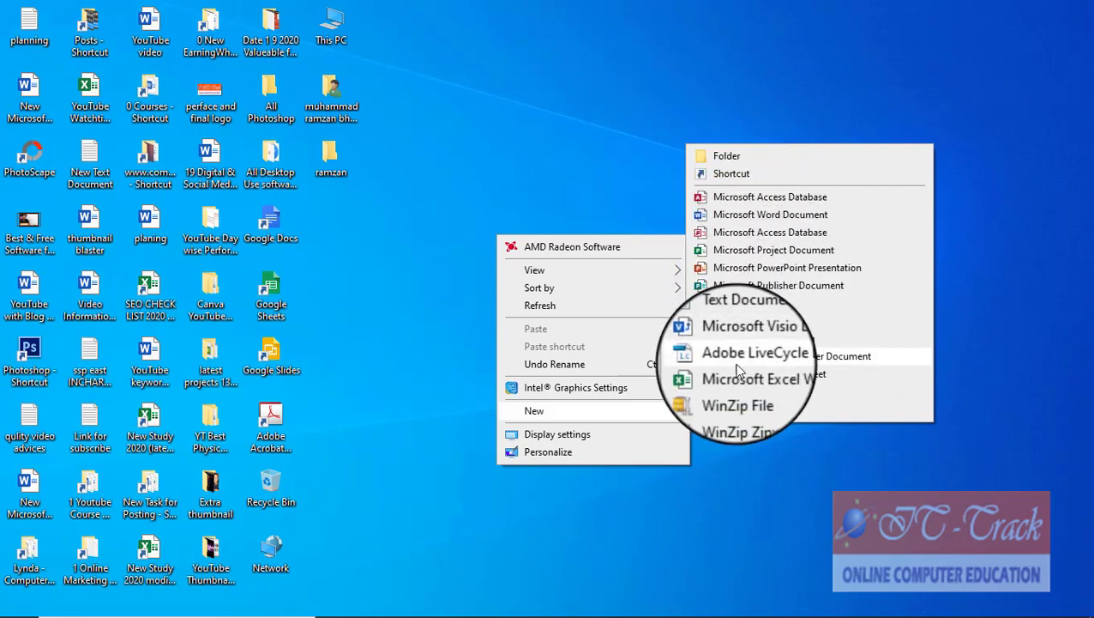
# Step: Create 'New Text Document (2)' and 'New Microsoft Word Document (3)' on the desktop with default names
pyautogui.click(761, 320)
pyautogui.click(429, 294)
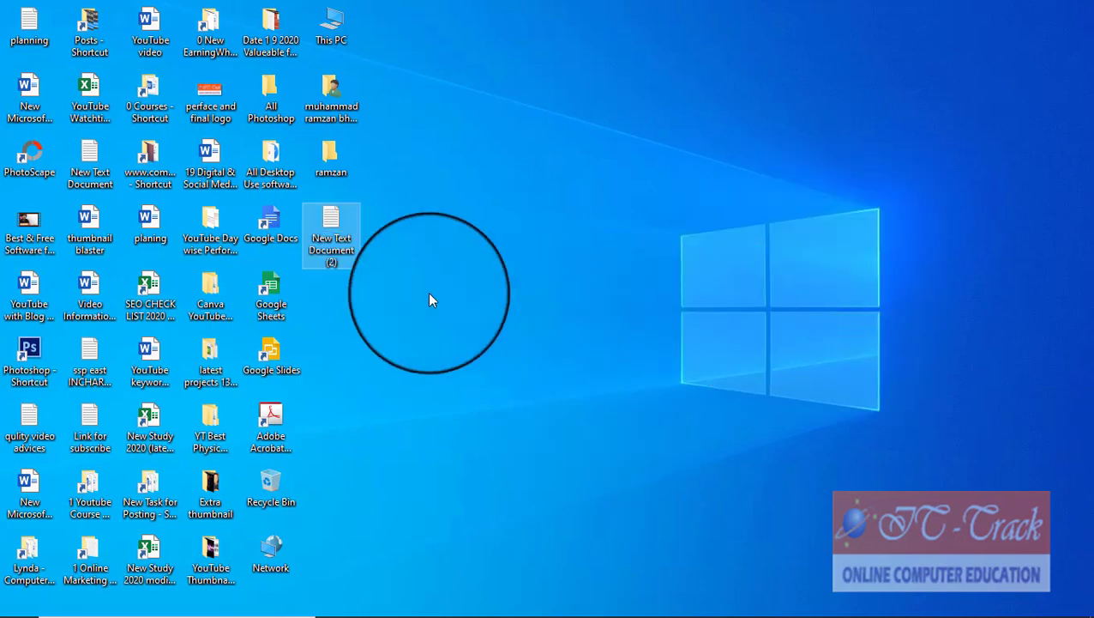
pyautogui.rightClick(496, 313)
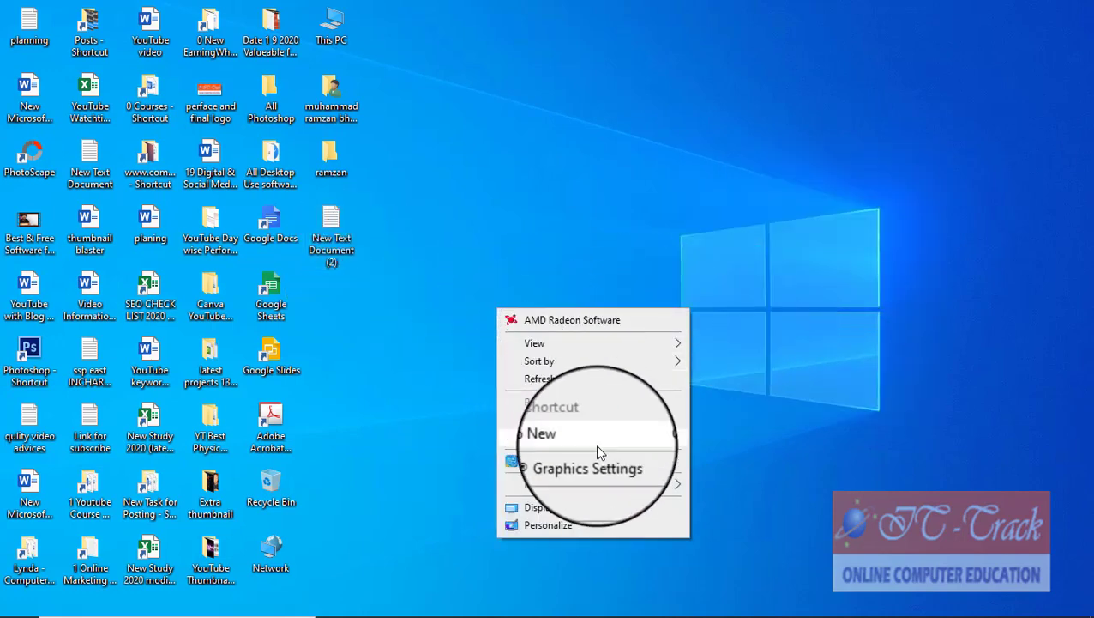
pyautogui.moveTo(683, 489)
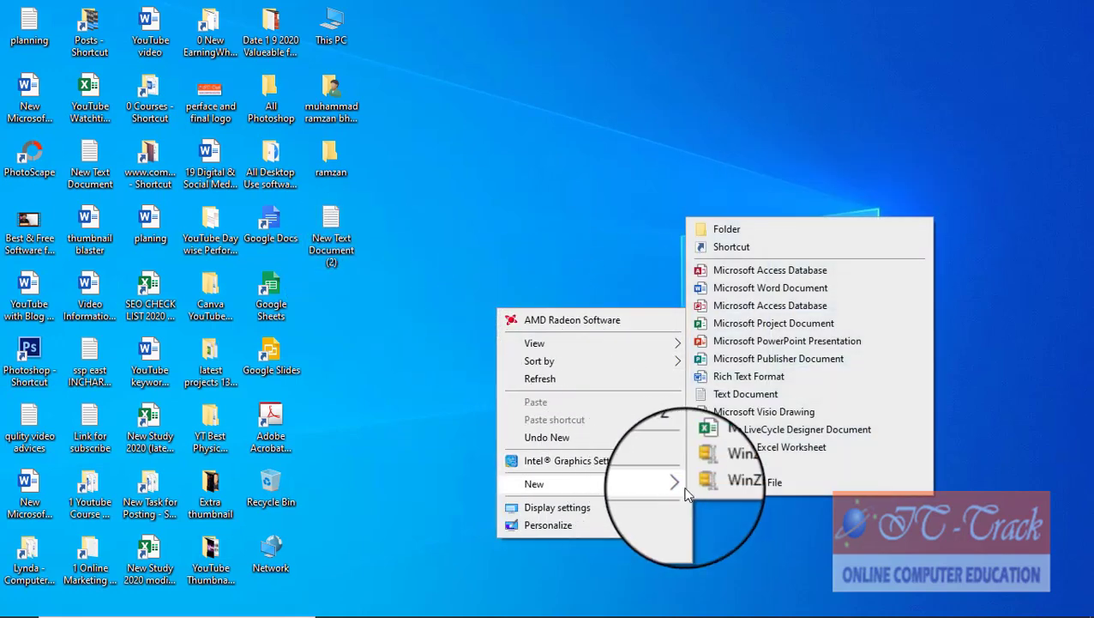
pyautogui.click(759, 288)
pyautogui.rightClick(603, 338)
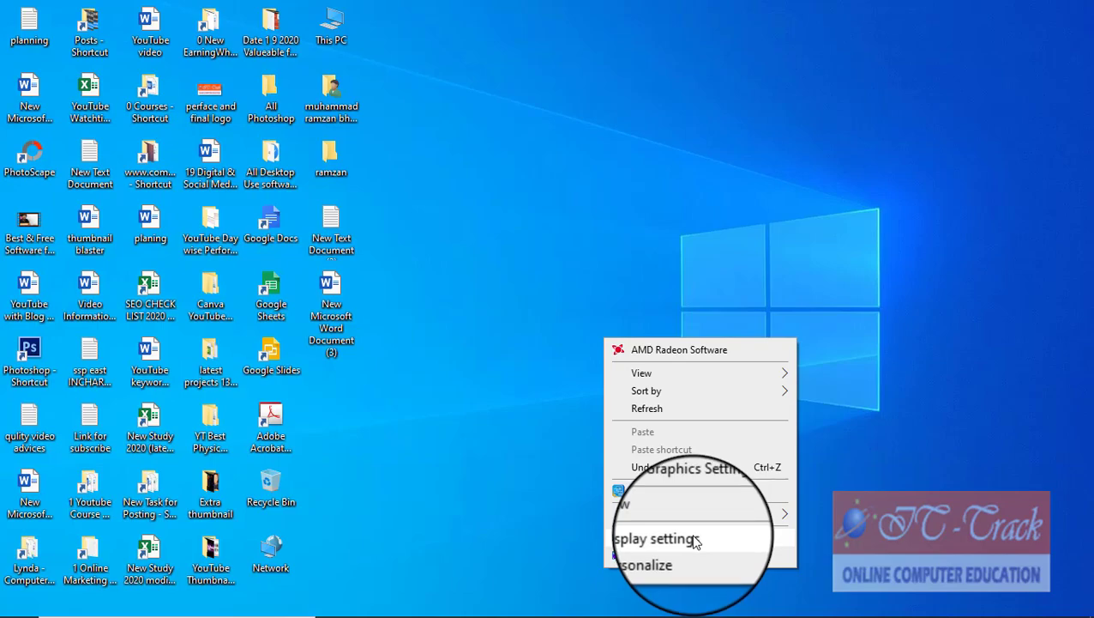
# Step: In Display settings, raise brightness to 100 and set night light strength to about 56
pyautogui.click(697, 539)
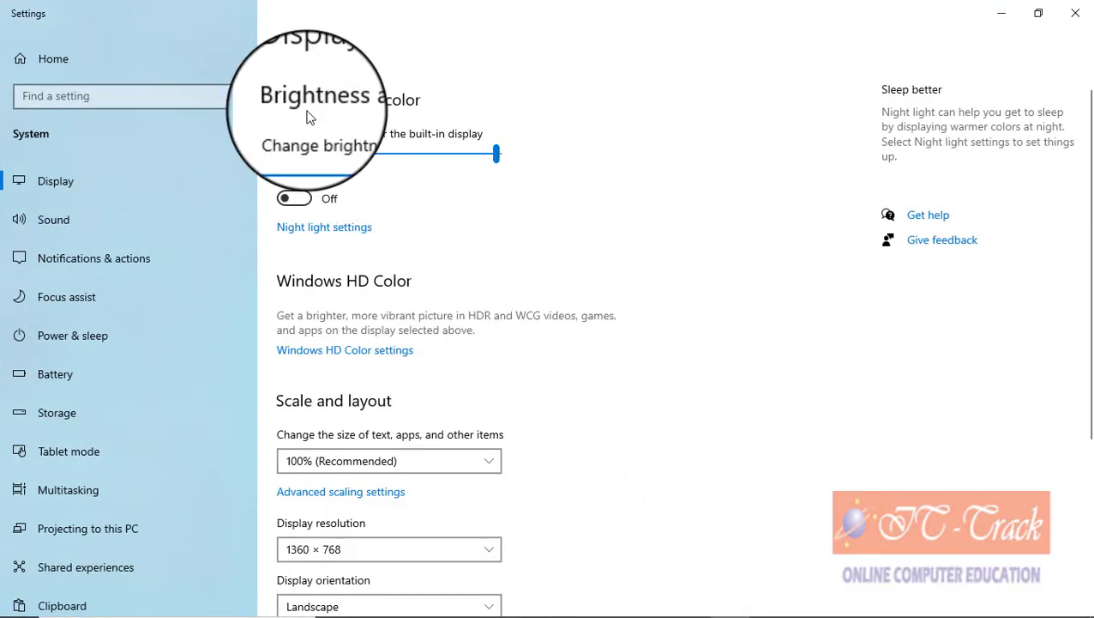
pyautogui.moveTo(357, 158); pyautogui.dragTo(501, 168)
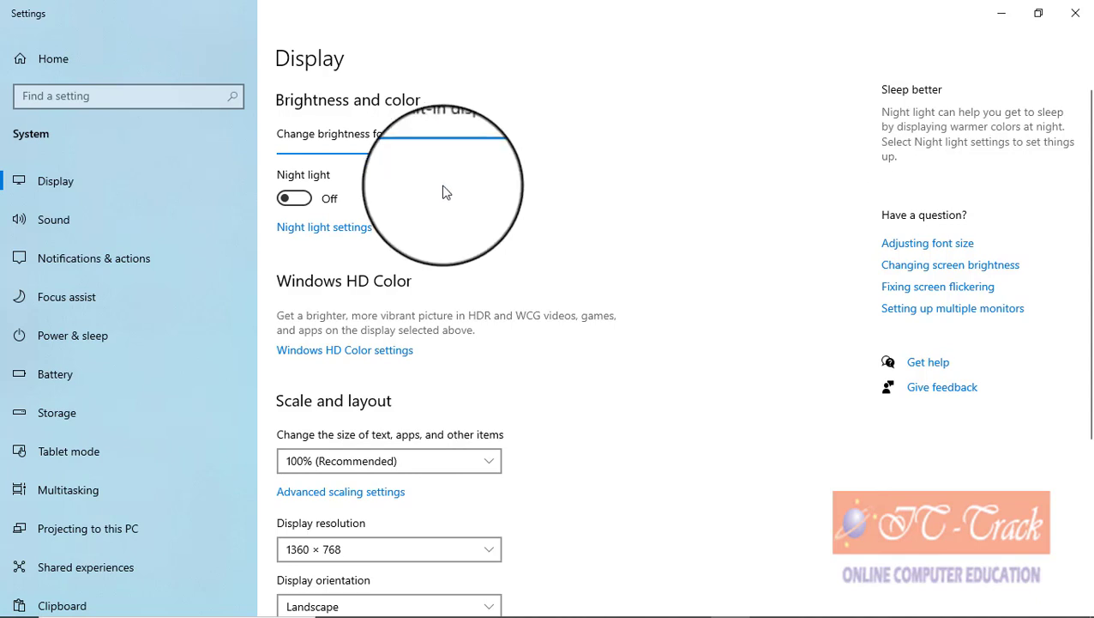
pyautogui.click(323, 230)
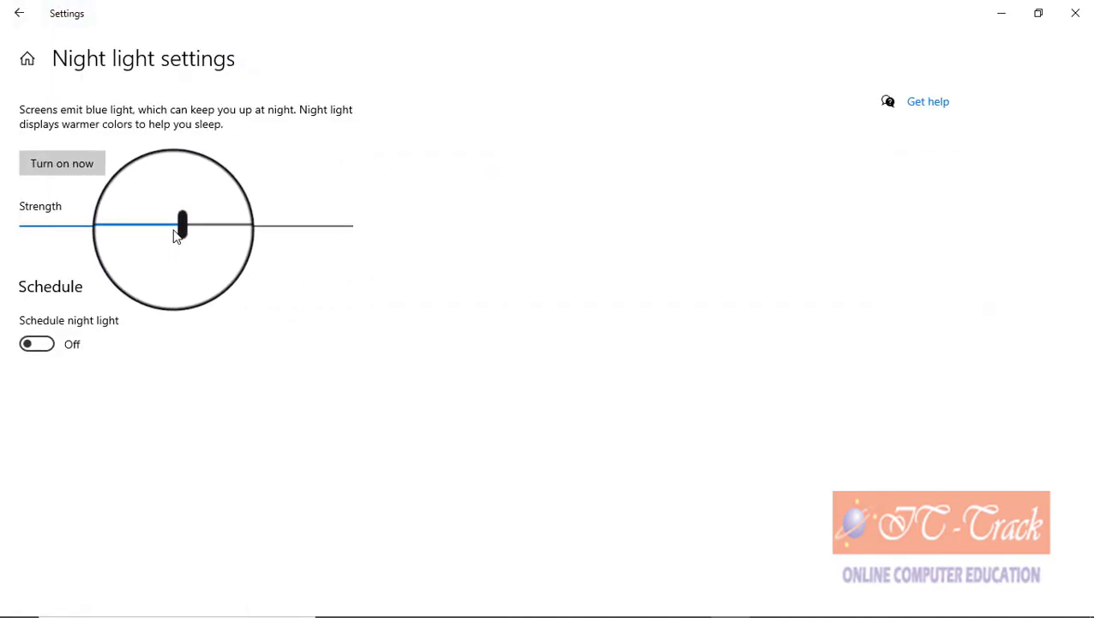
pyautogui.moveTo(175, 236); pyautogui.dragTo(207, 233)
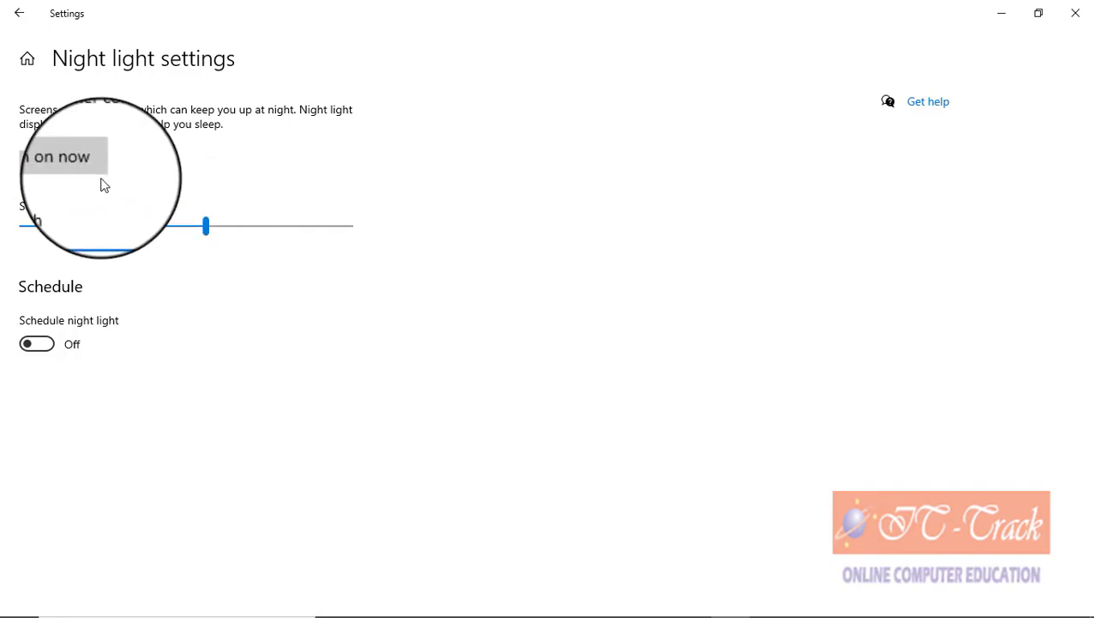
pyautogui.click(17, 14)
pyautogui.scroll(-3, 348, 288)
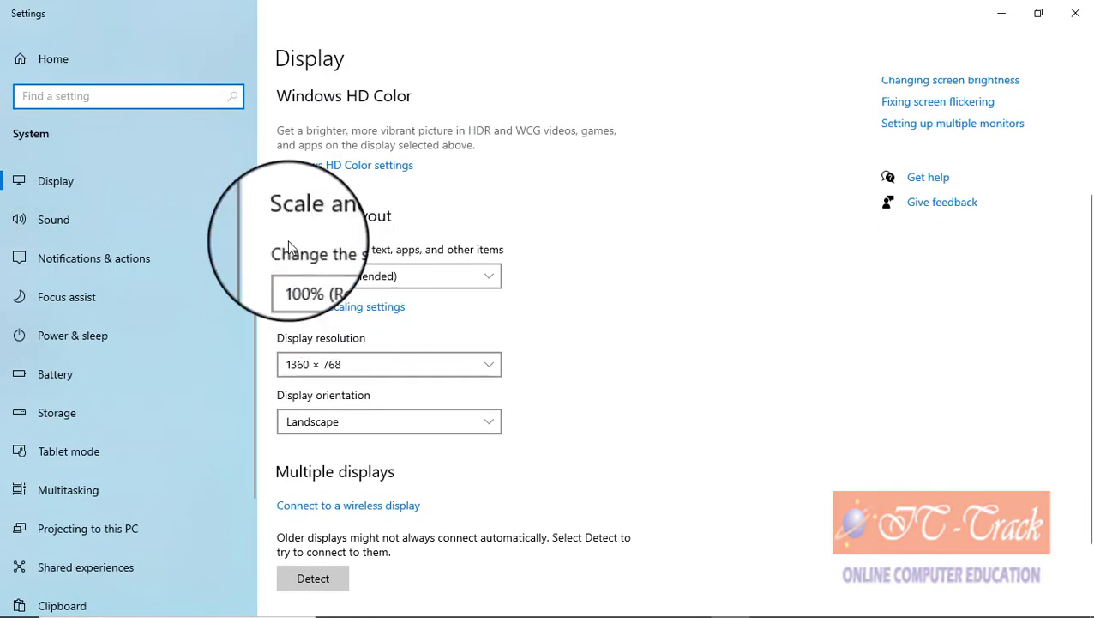
# Step: Change text and app scaling to 125%, then return it to 100% (Recommended)
pyautogui.click(367, 278)
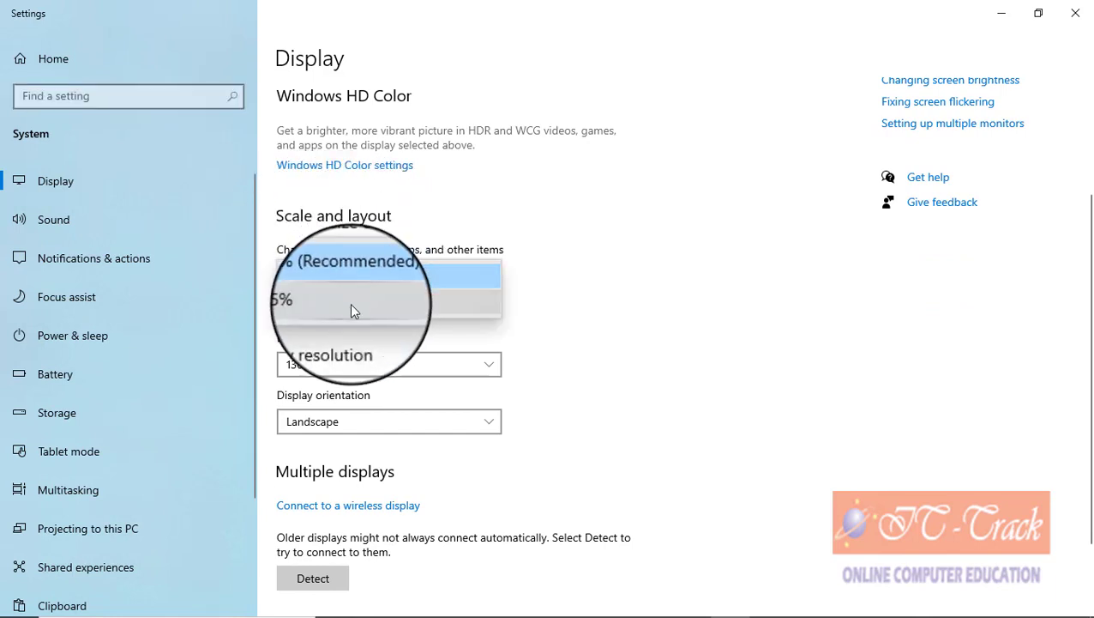
pyautogui.click(351, 306)
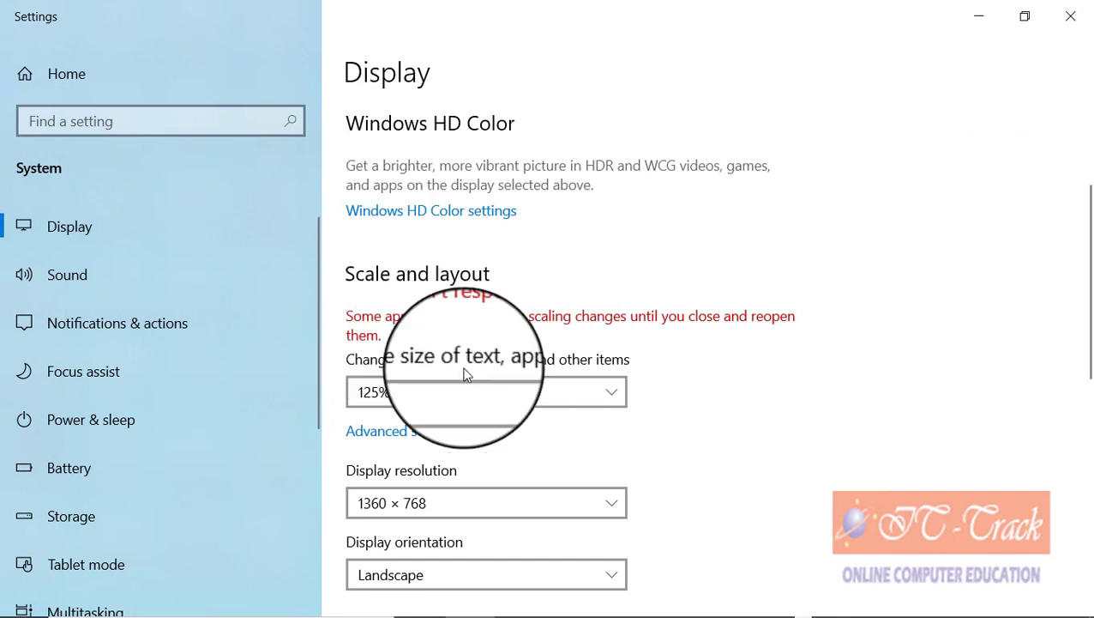
pyautogui.click(510, 392)
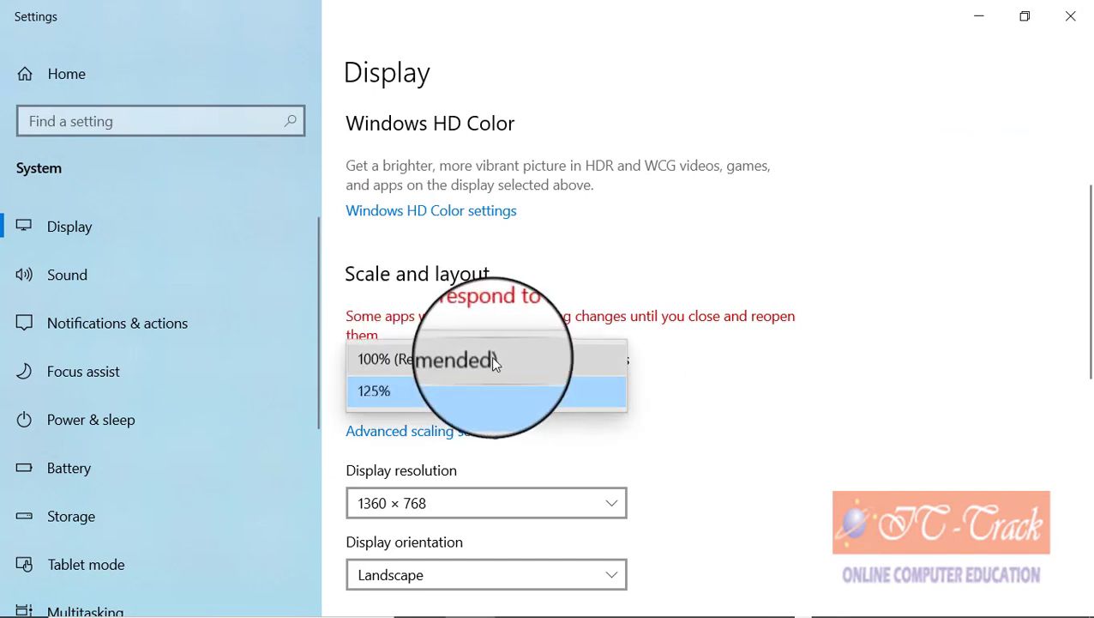
pyautogui.click(453, 361)
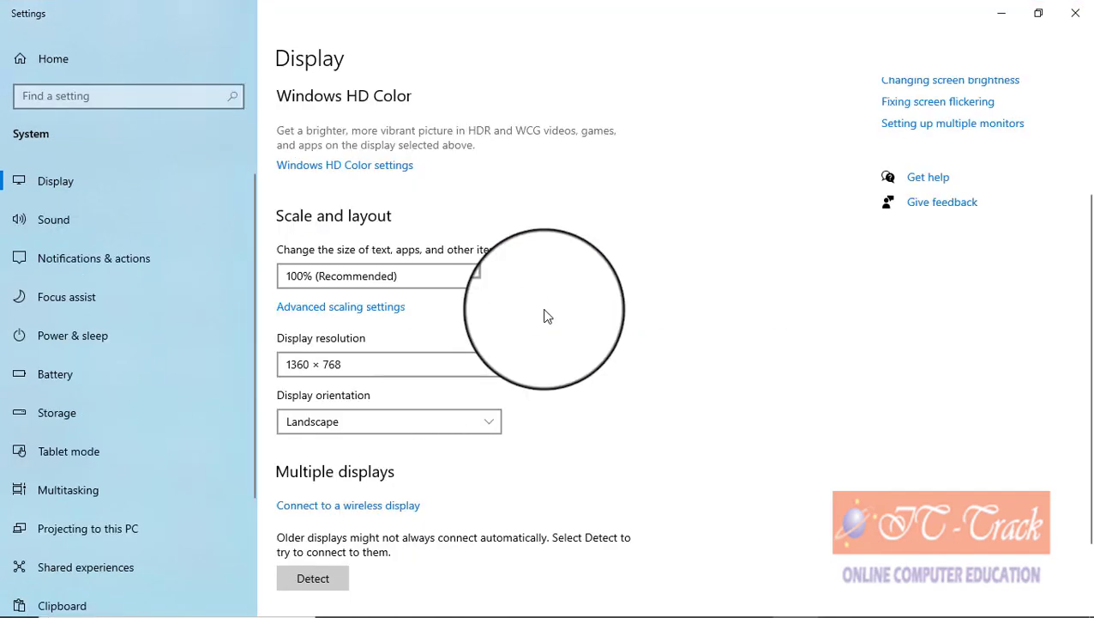
# Step: Try 1280 × 768 resolution, revert it, then keep the recommended 1366 × 768 resolution
pyautogui.click(334, 364)
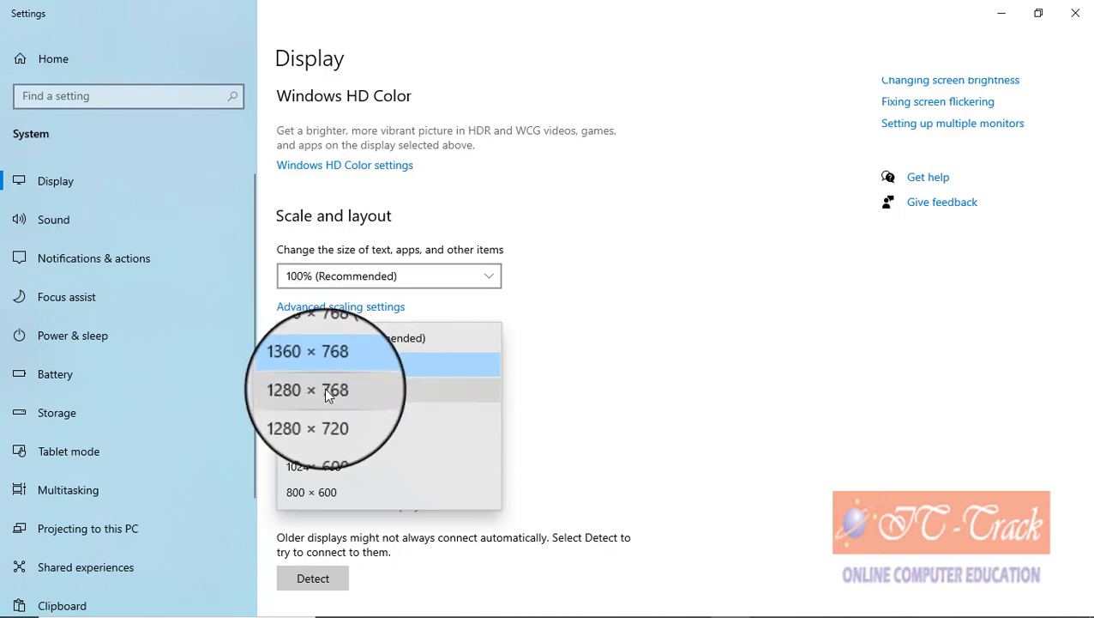
pyautogui.click(324, 387)
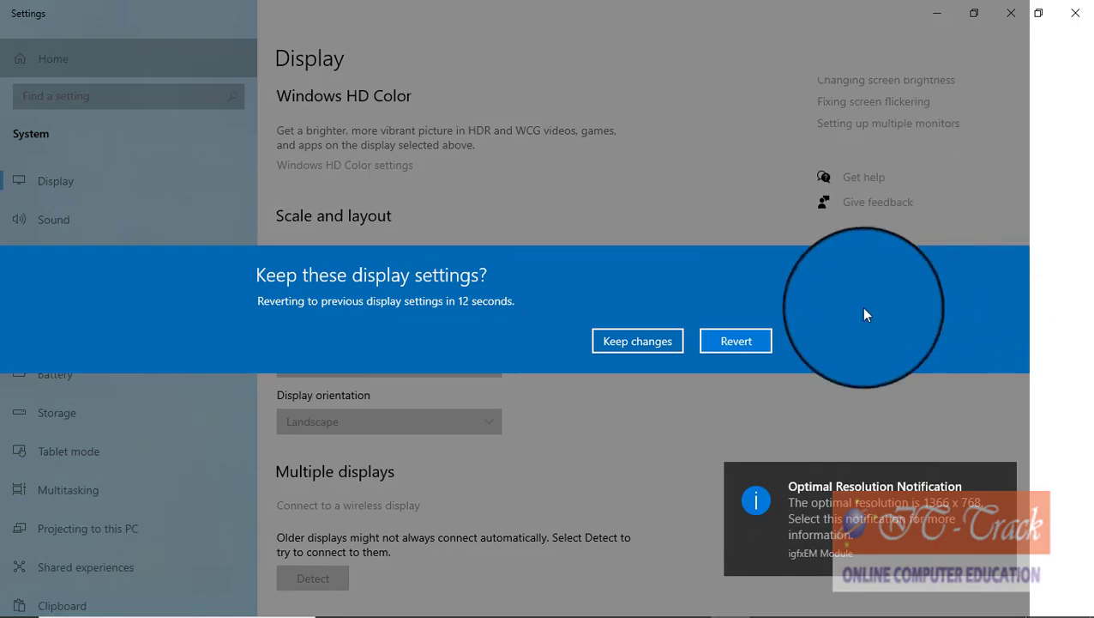
pyautogui.click(707, 345)
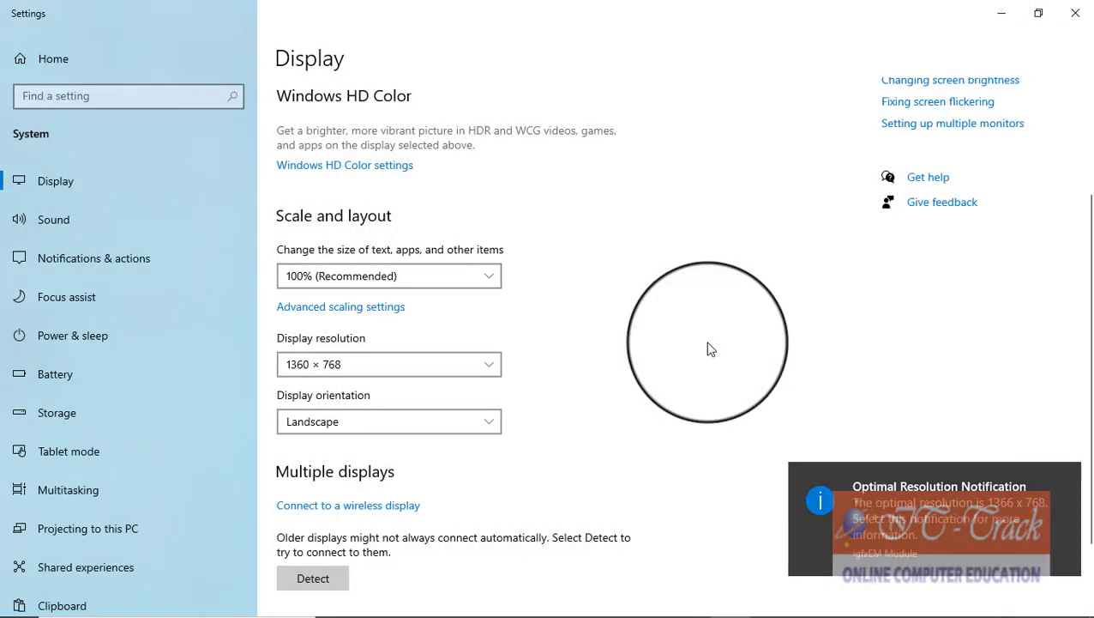
pyautogui.click(393, 363)
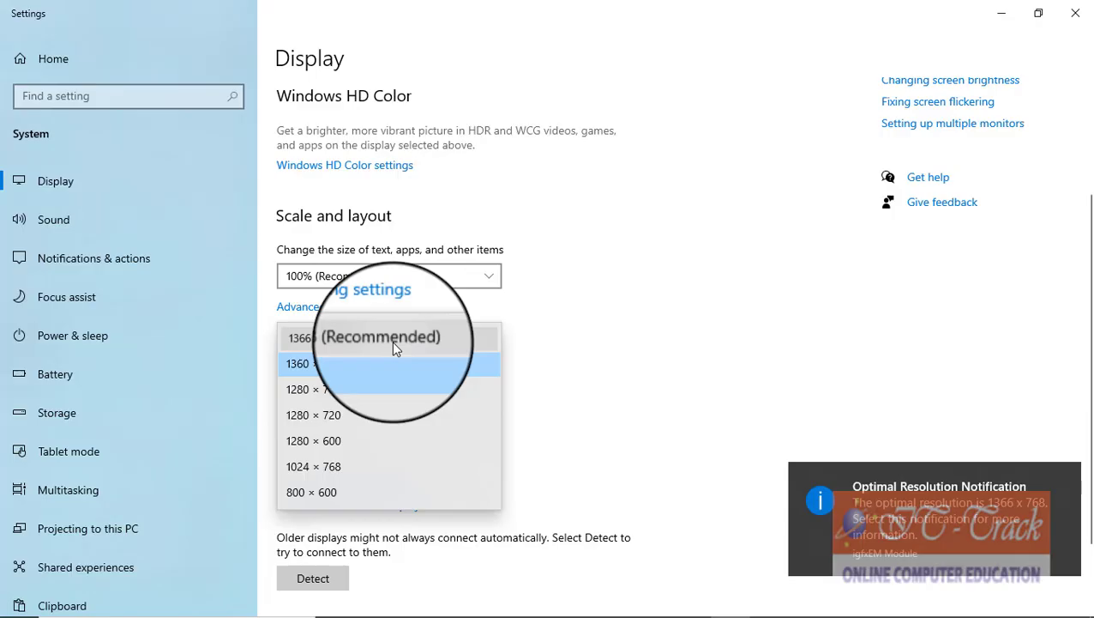
pyautogui.click(392, 341)
pyautogui.click(673, 345)
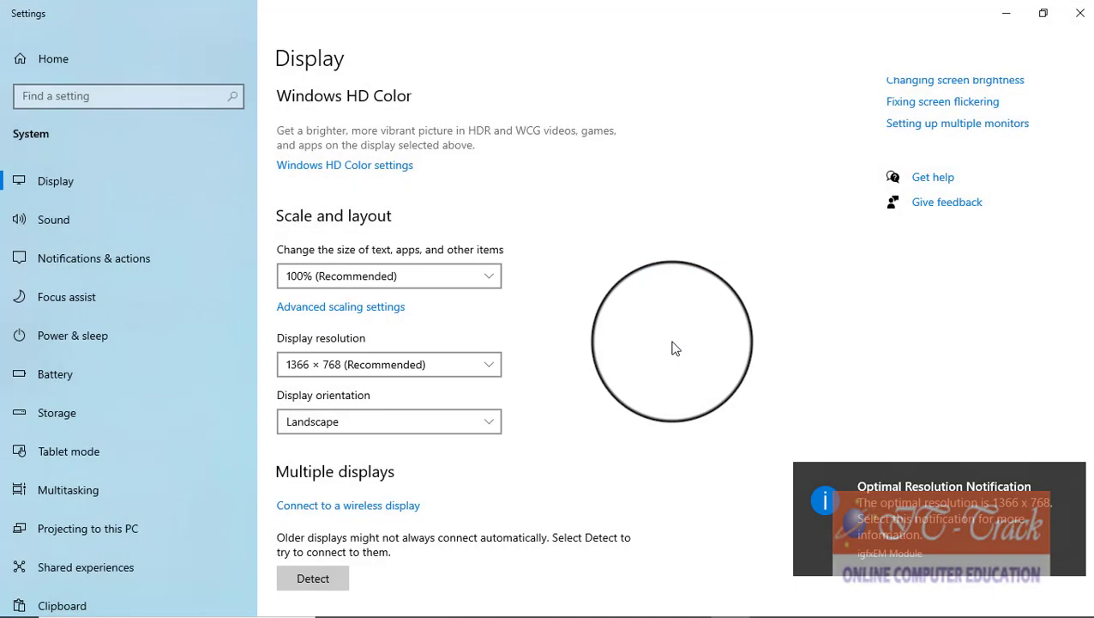
# Step: Detect other connected displays, then close the Display settings
pyautogui.scroll(-2, 509, 401)
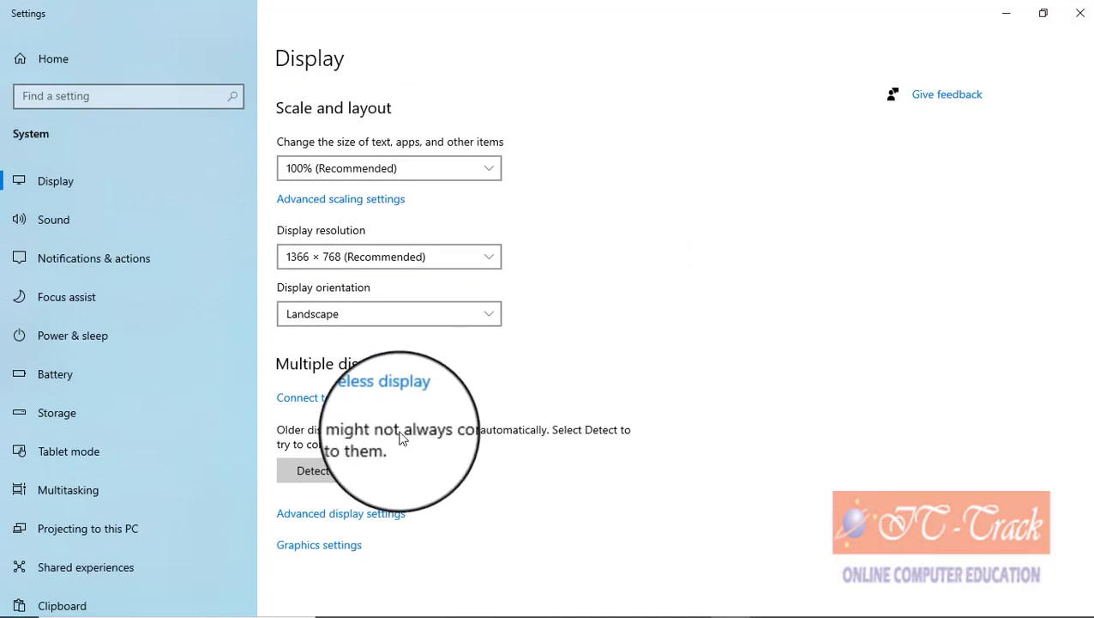
pyautogui.click(333, 479)
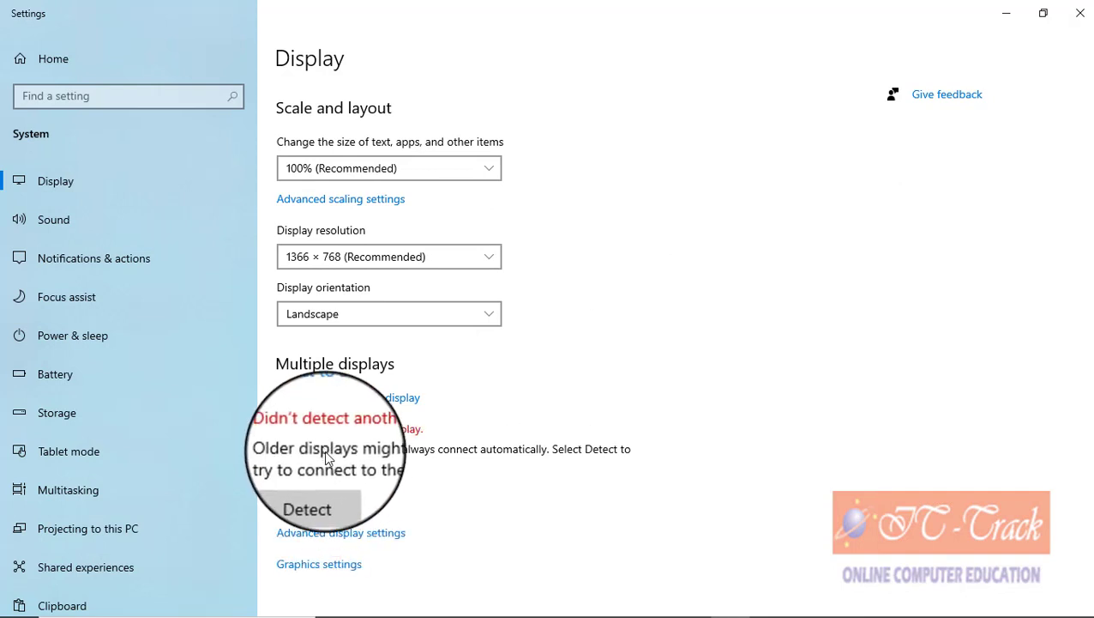
pyautogui.scroll(-1, 371, 448)
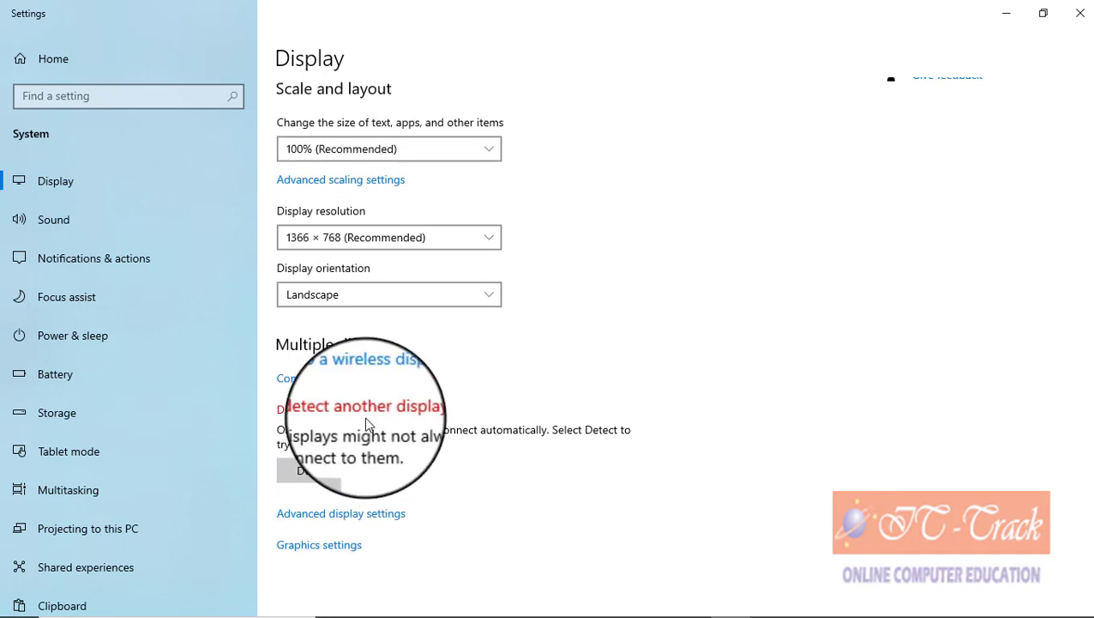
pyautogui.scroll(5, 367, 422)
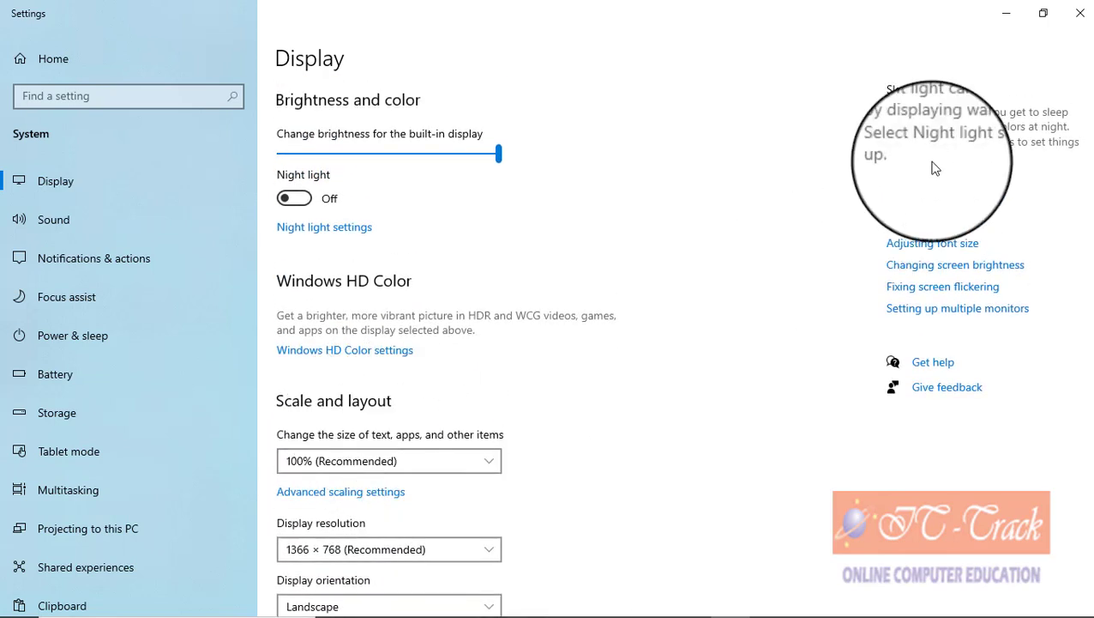
pyautogui.click(1079, 16)
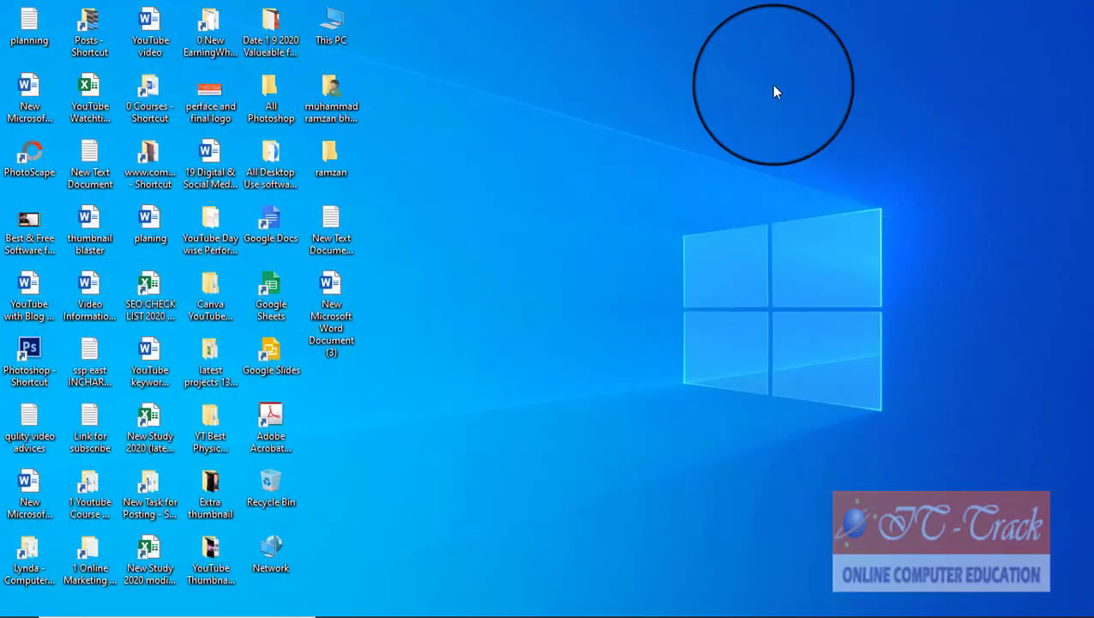
# Step: In Personalization, try Solid color and Slideshow backgrounds, then switch back to Picture
pyautogui.rightClick(492, 206)
pyautogui.click(536, 420)
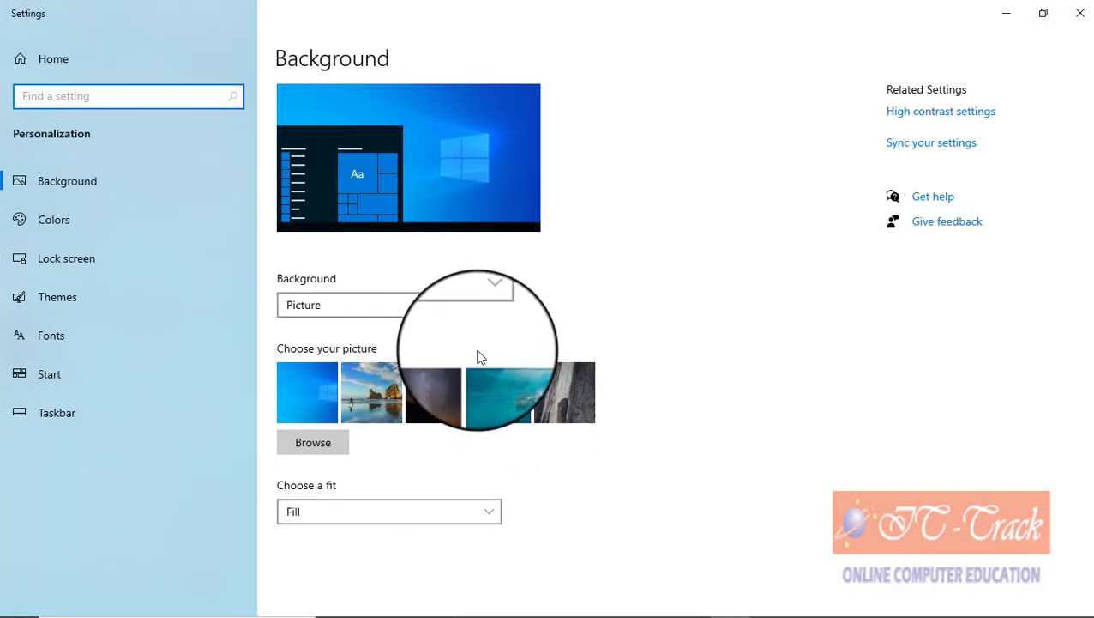
pyautogui.click(324, 307)
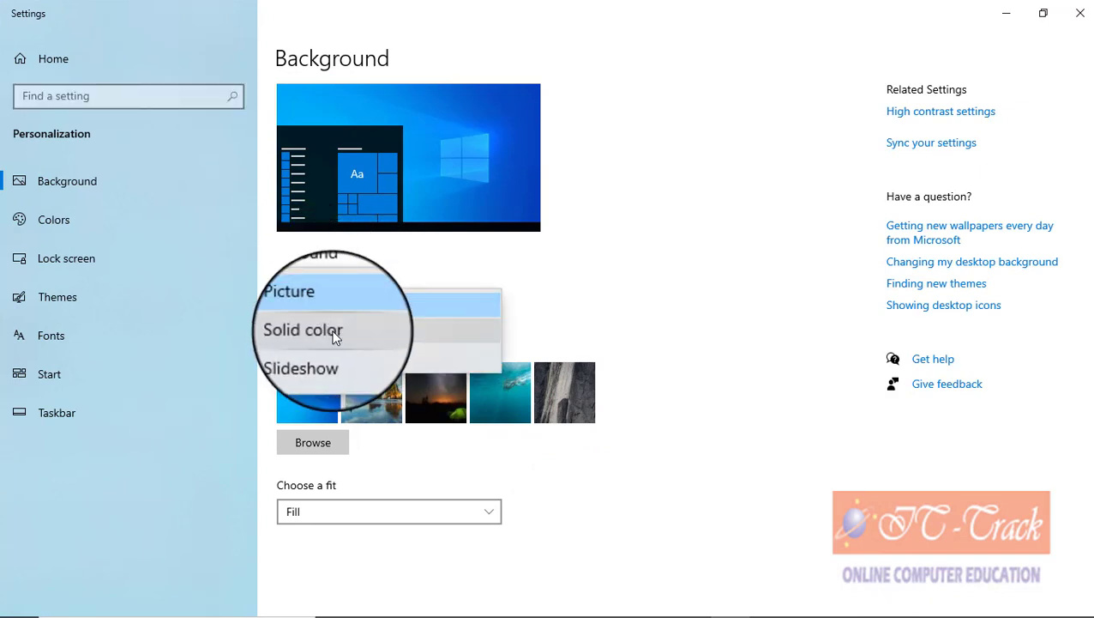
pyautogui.click(334, 338)
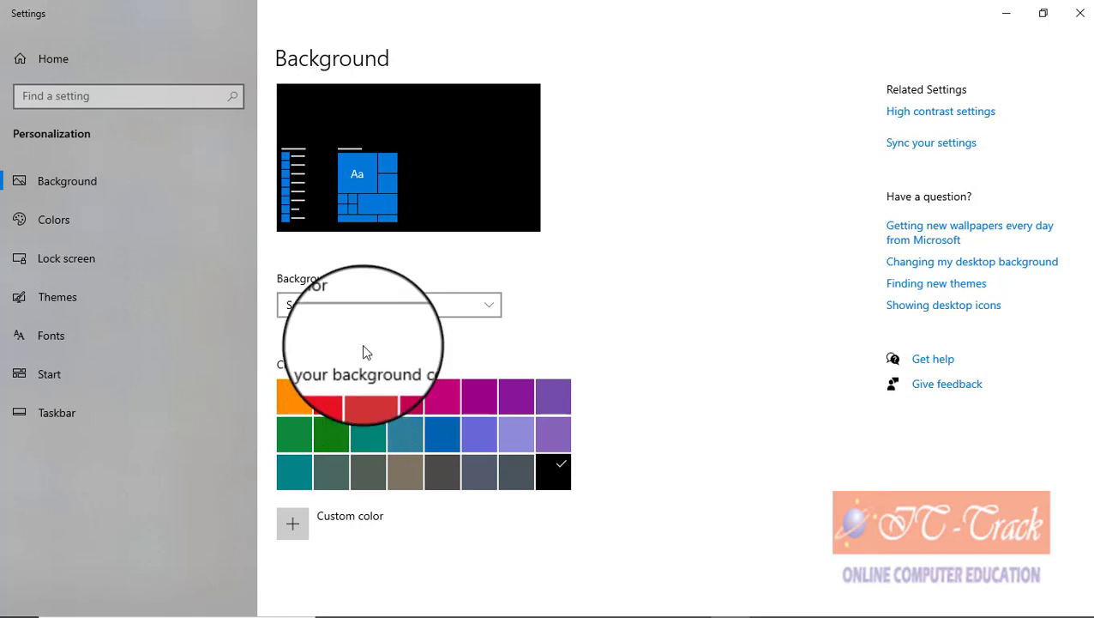
pyautogui.click(355, 314)
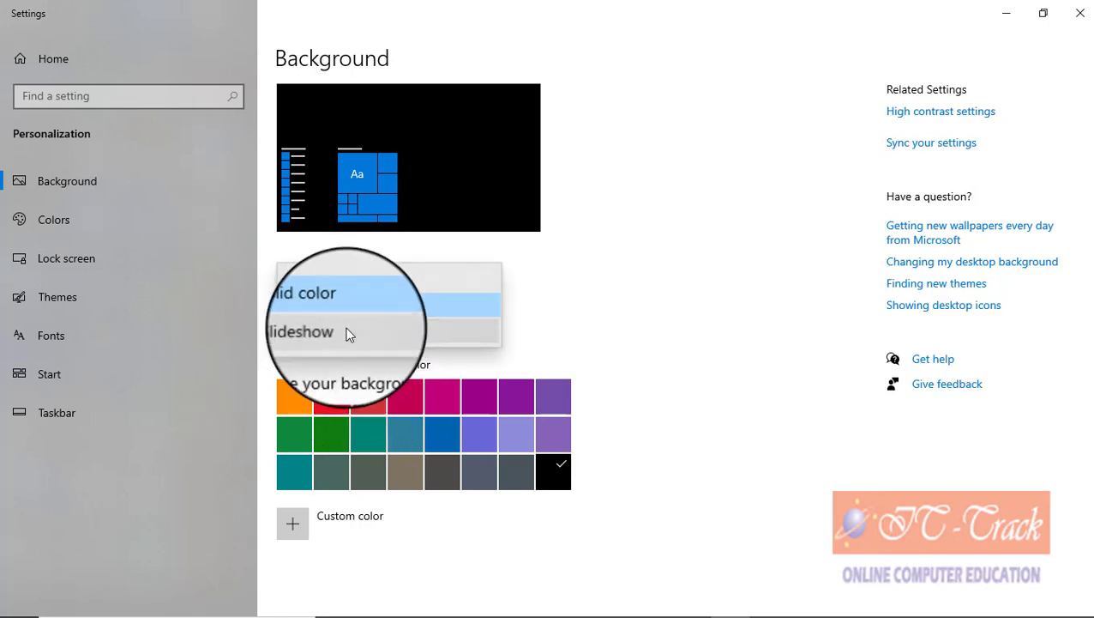
pyautogui.click(349, 334)
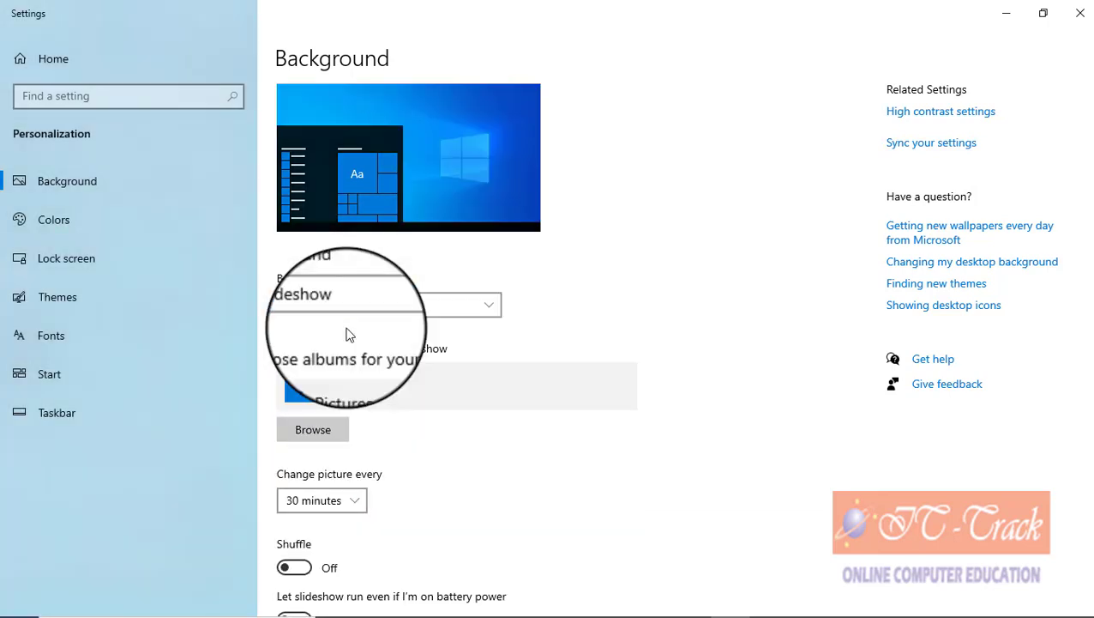
pyautogui.click(392, 310)
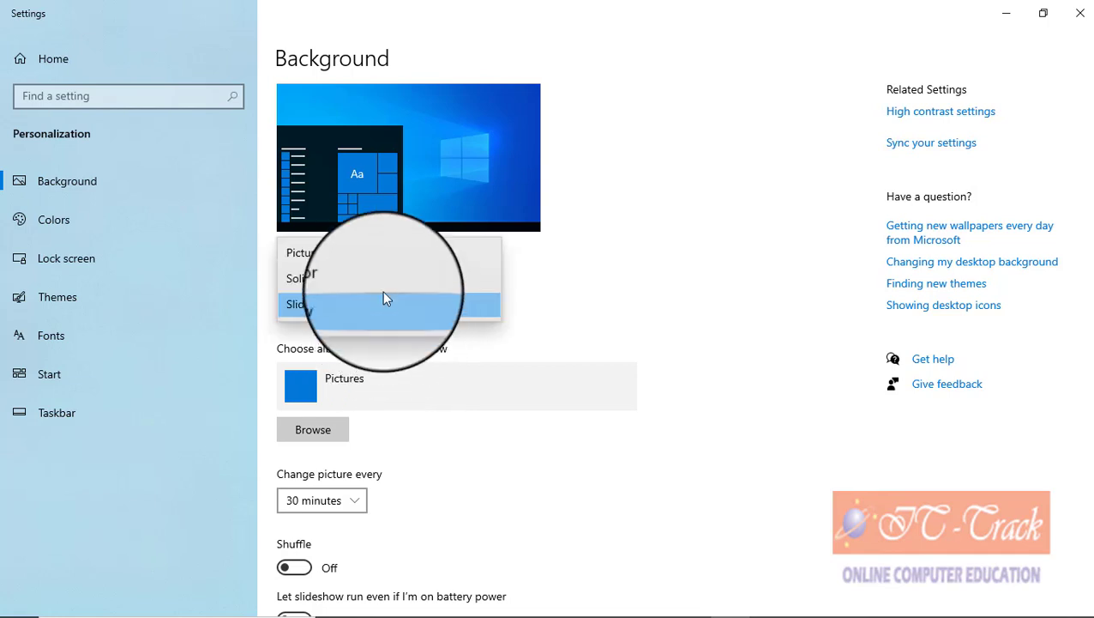
pyautogui.click(375, 256)
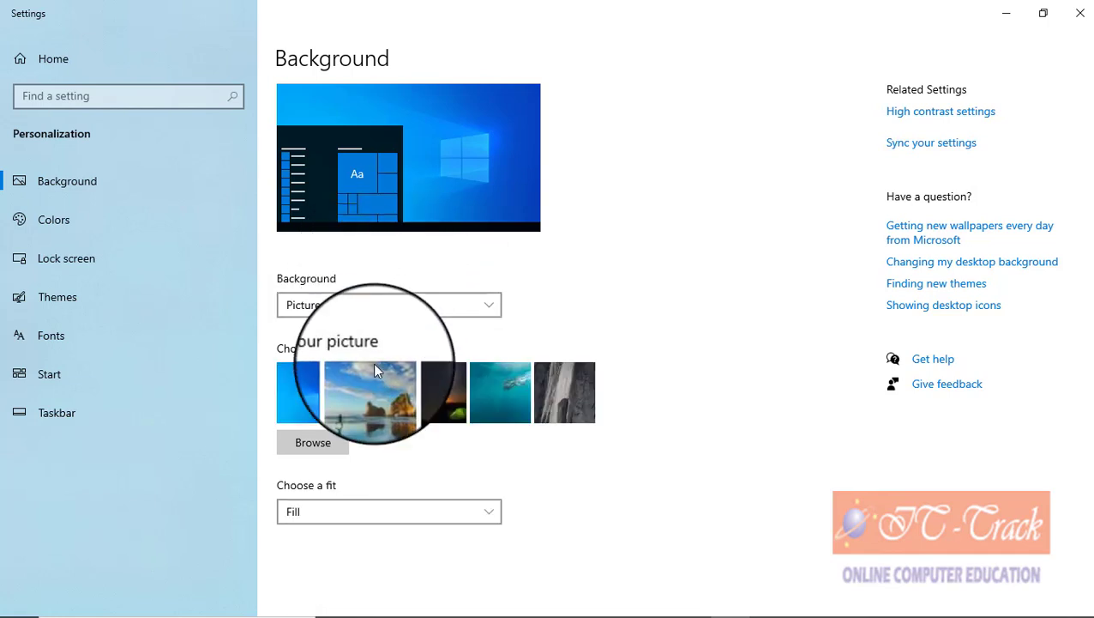
# Step: Set the night-sky tent photo as wallpaper, keep the fit on Fill, and close Settings
pyautogui.click(421, 390)
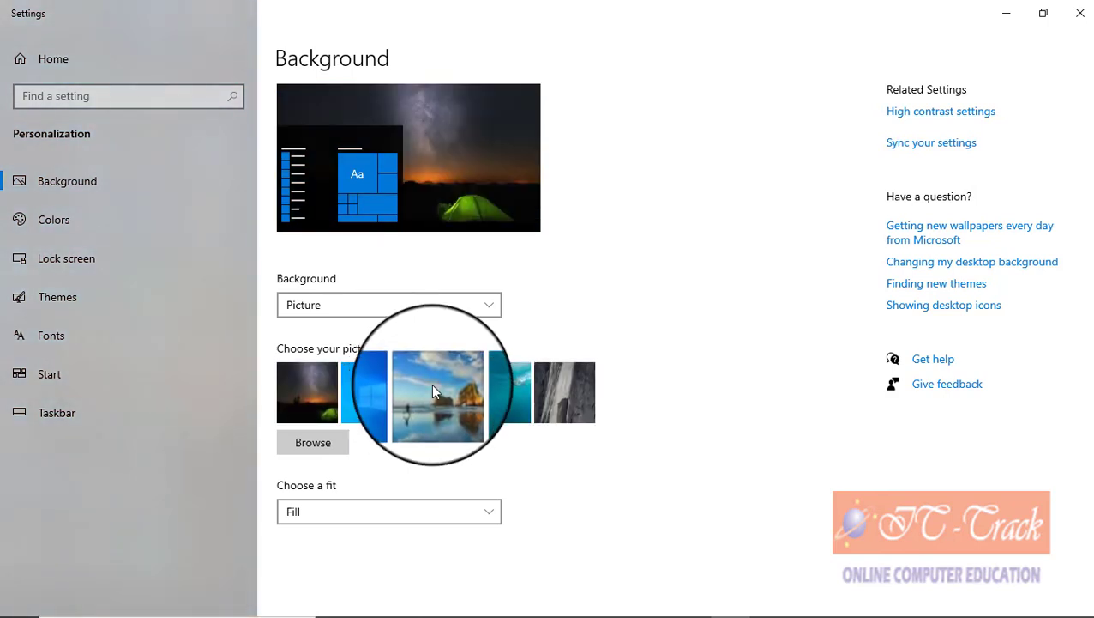
pyautogui.click(1007, 19)
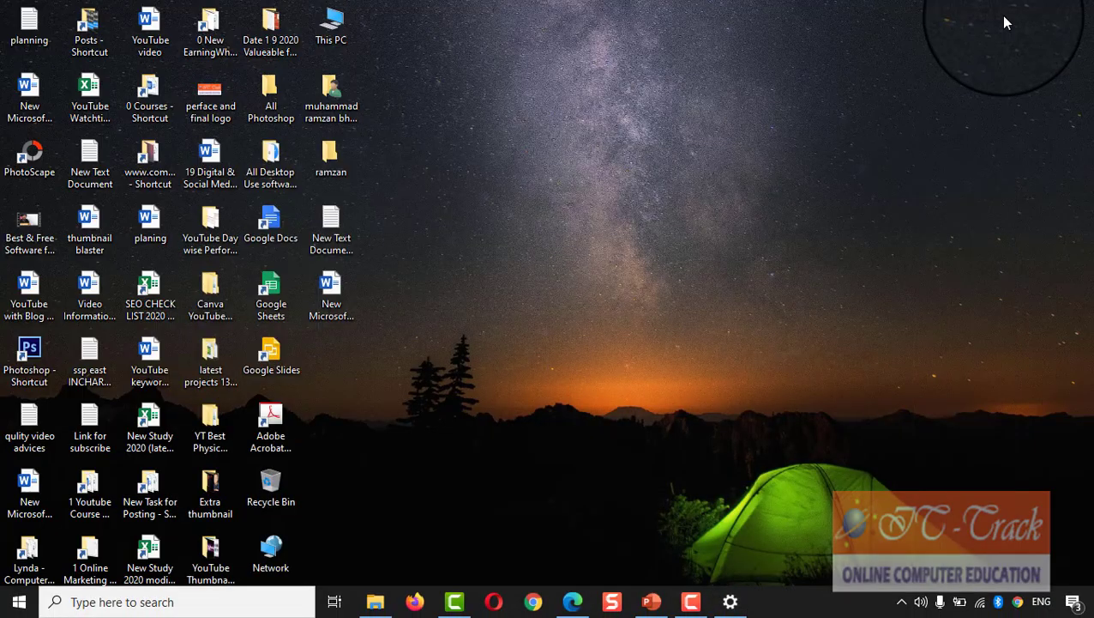
pyautogui.rightClick(522, 208)
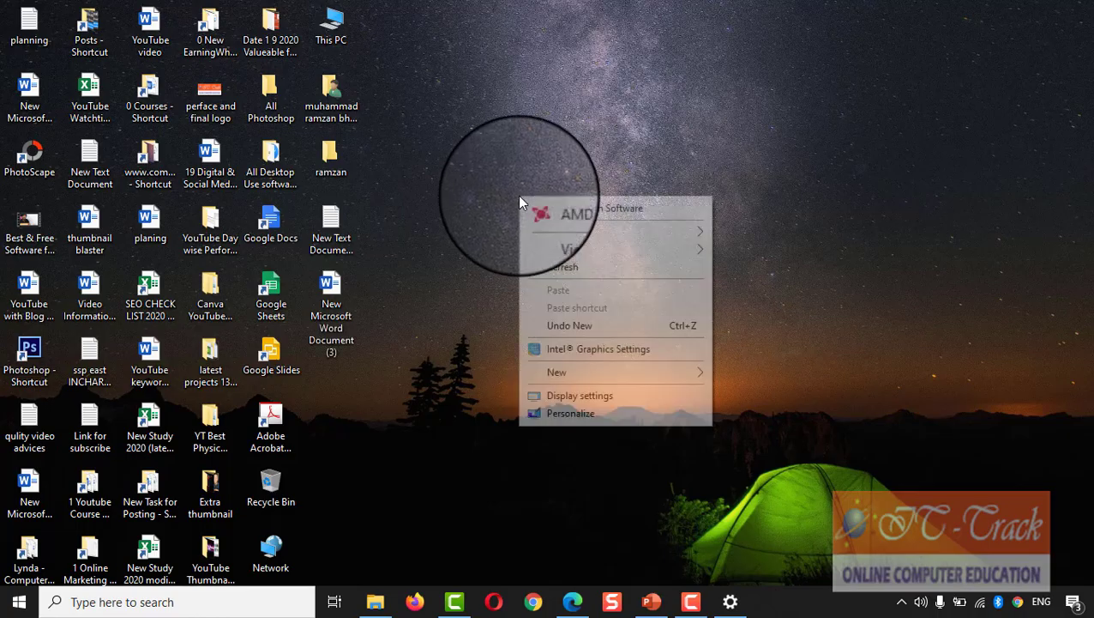
pyautogui.click(566, 413)
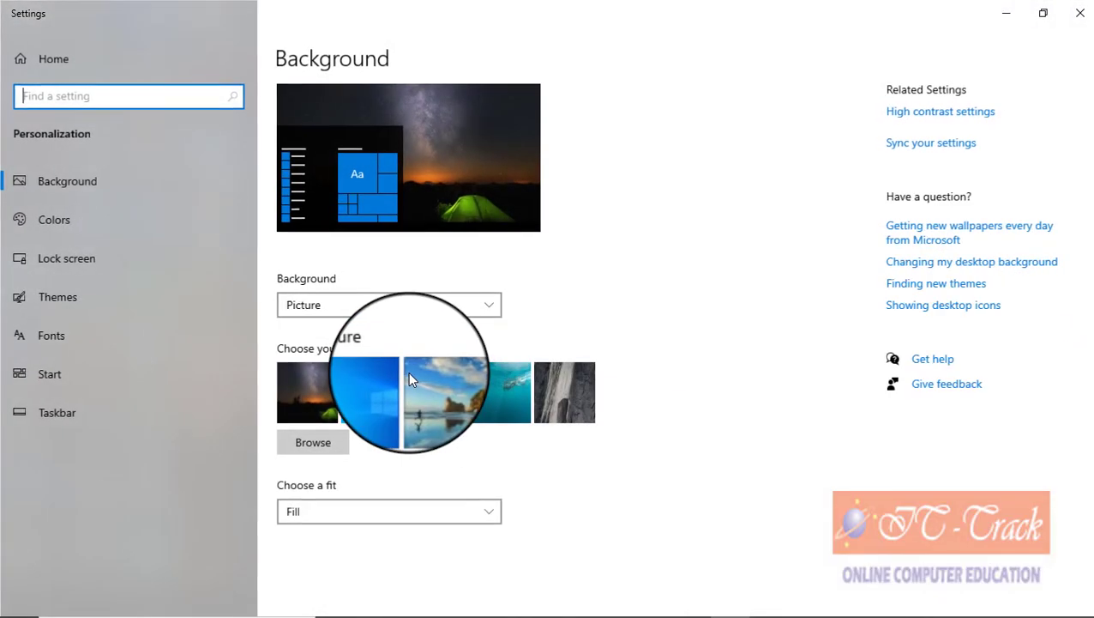
pyautogui.click(337, 515)
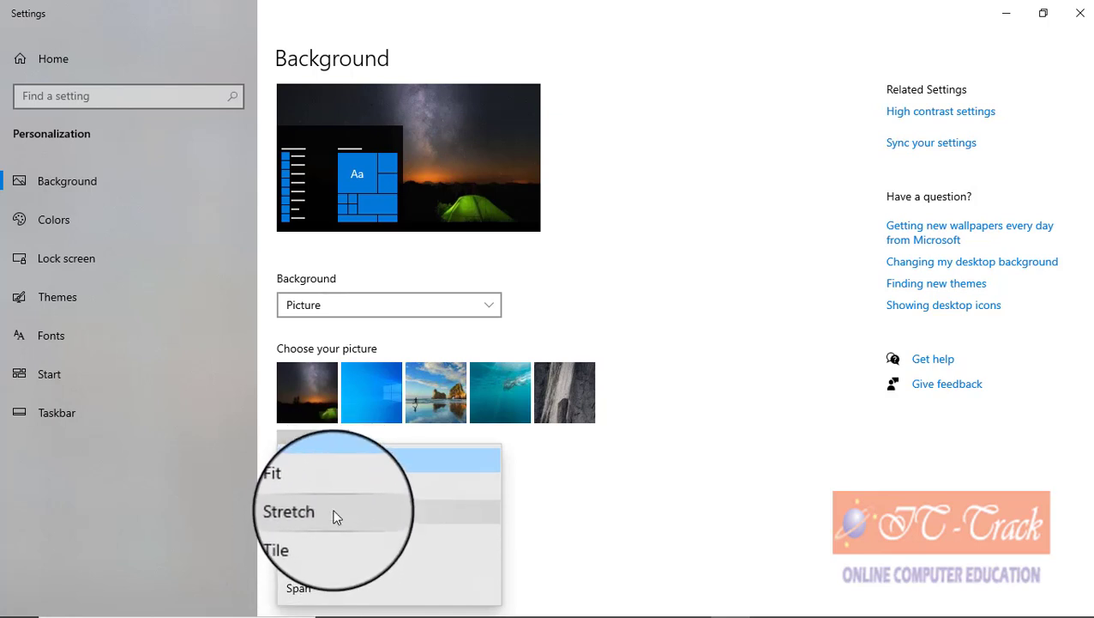
pyautogui.click(580, 502)
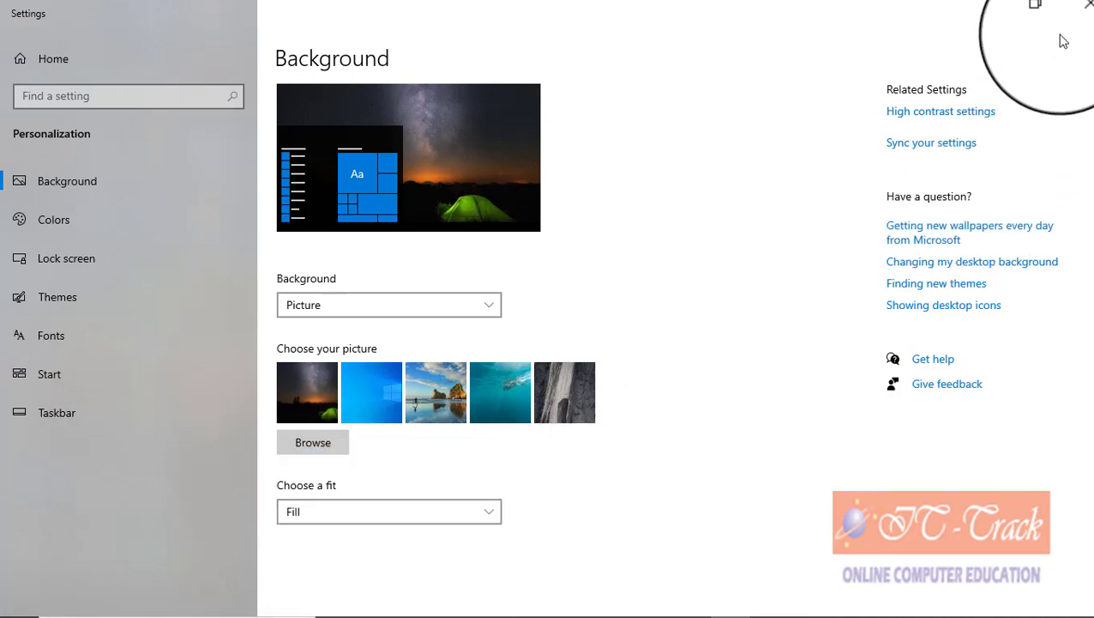
pyautogui.click(1080, 13)
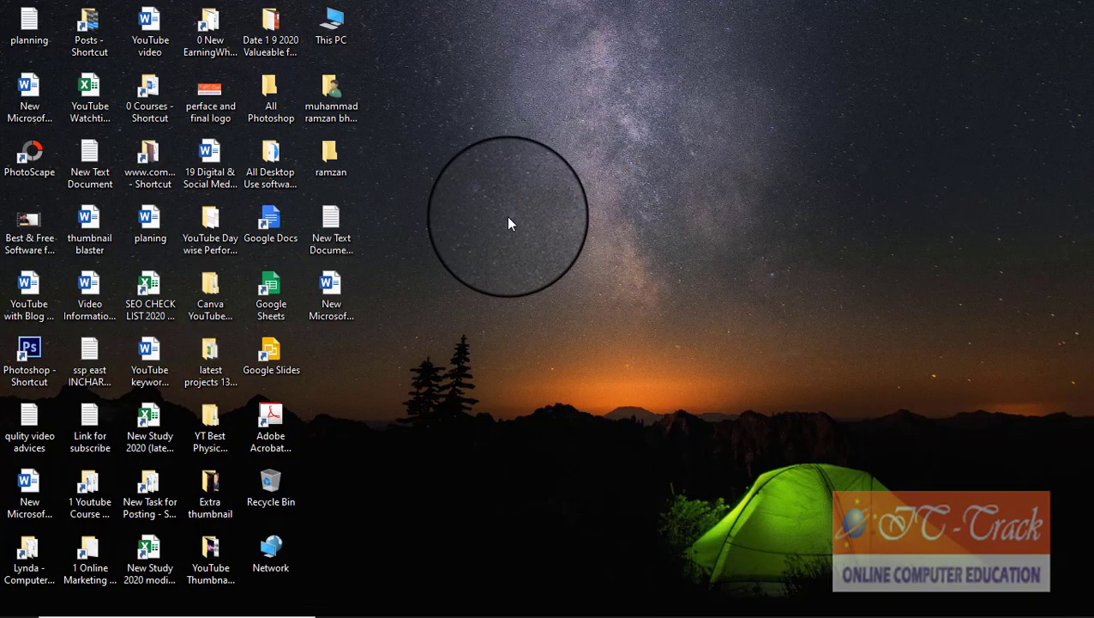
# Step: Refresh the desktop and open Desktop icon settings via Settings > Personalization > Themes
pyautogui.rightClick(507, 223)
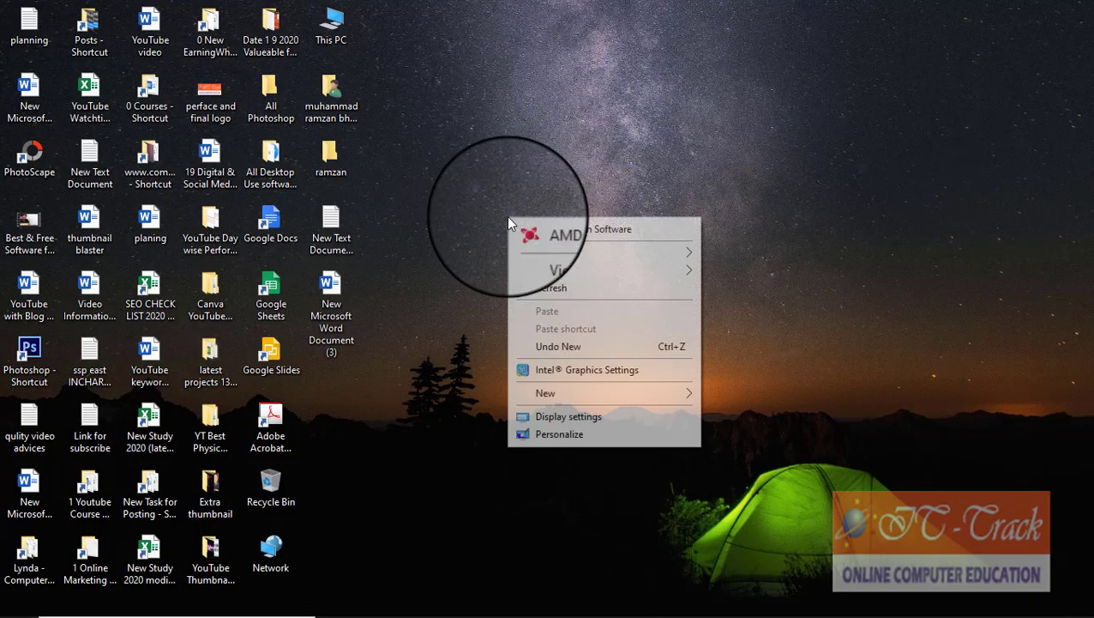
pyautogui.click(522, 289)
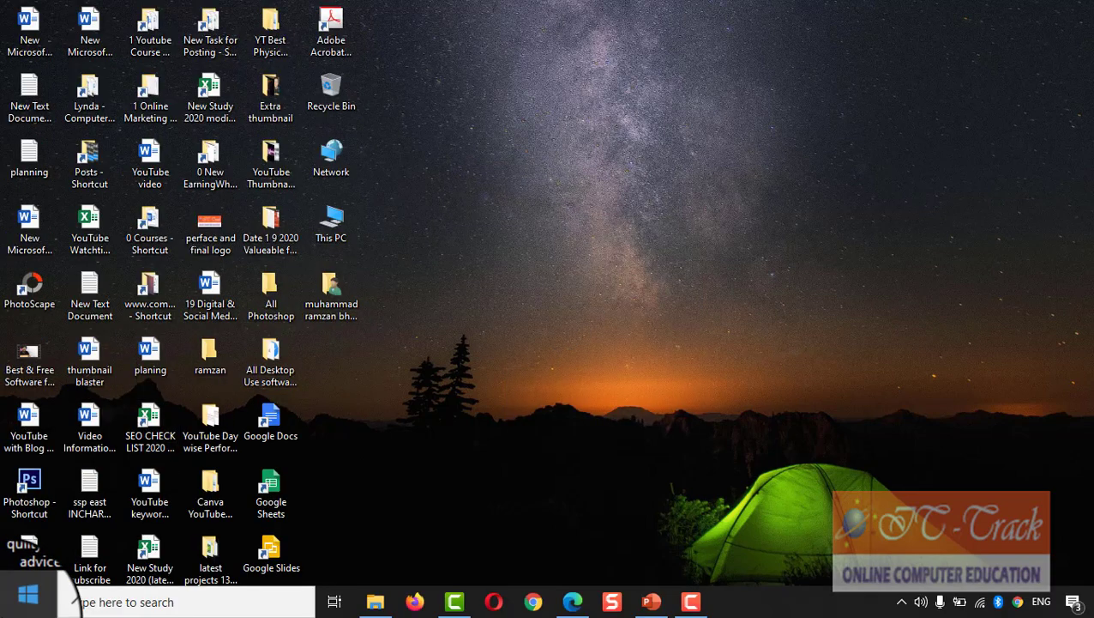
pyautogui.click(12, 605)
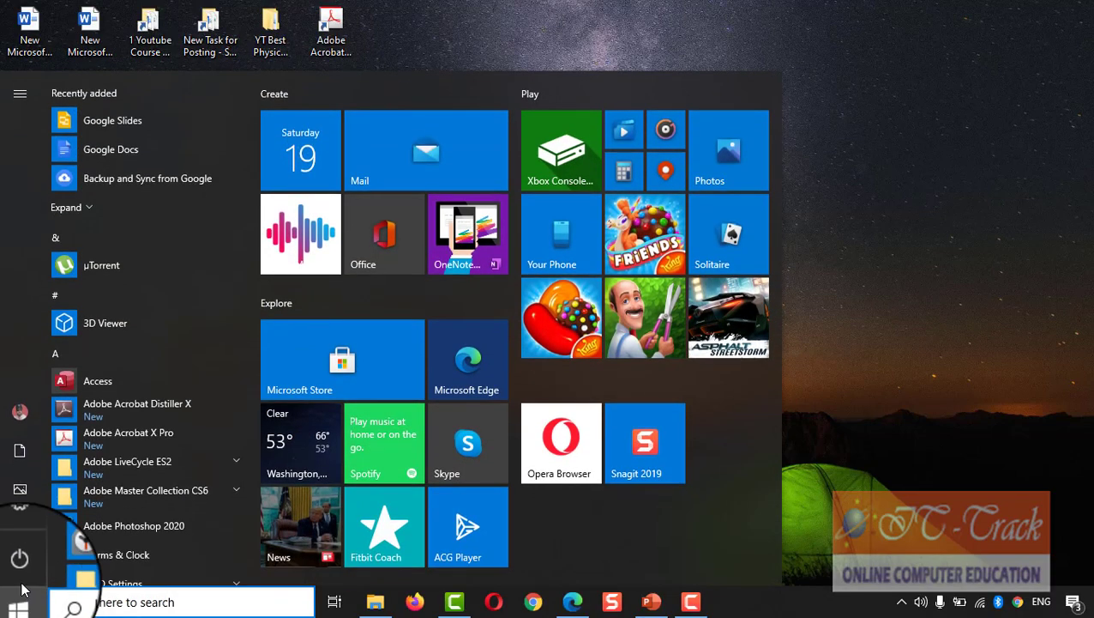
pyautogui.click(20, 528)
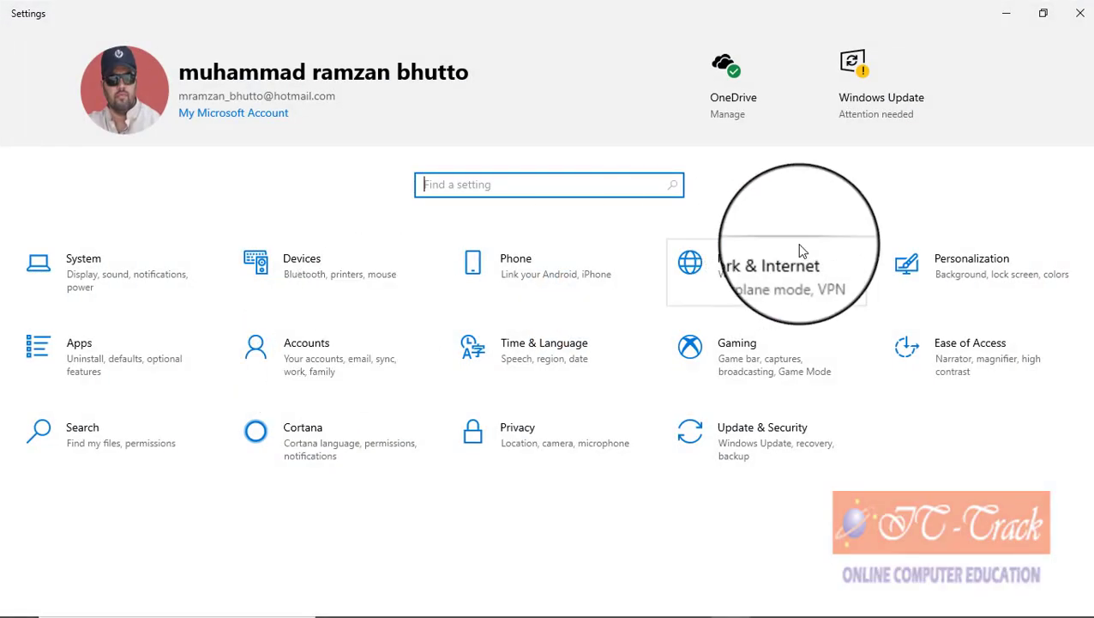
pyautogui.click(927, 256)
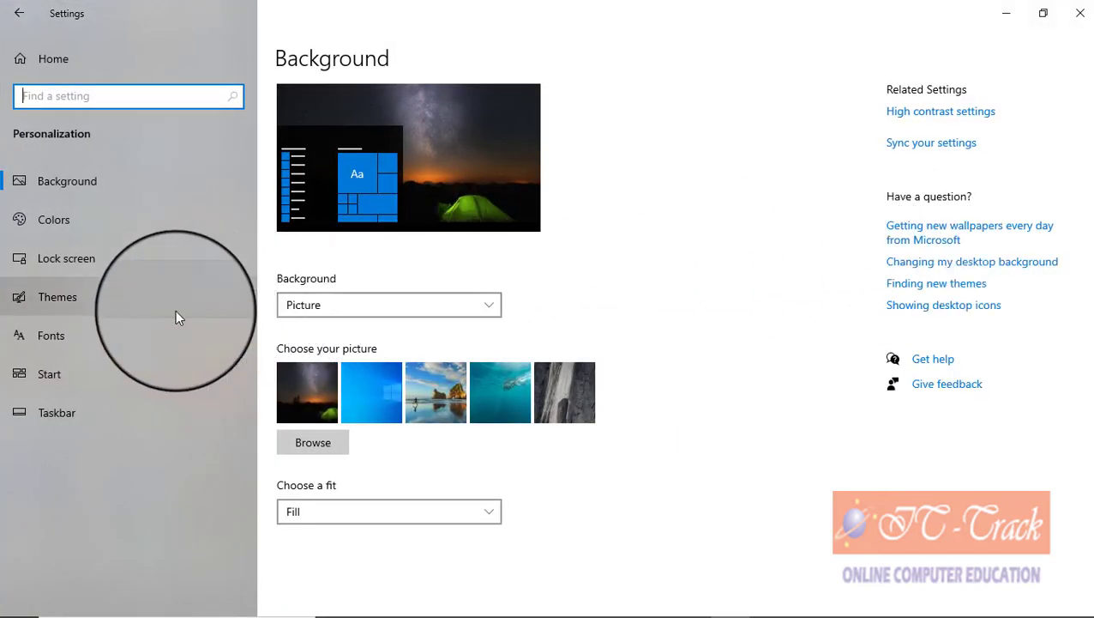
pyautogui.click(142, 312)
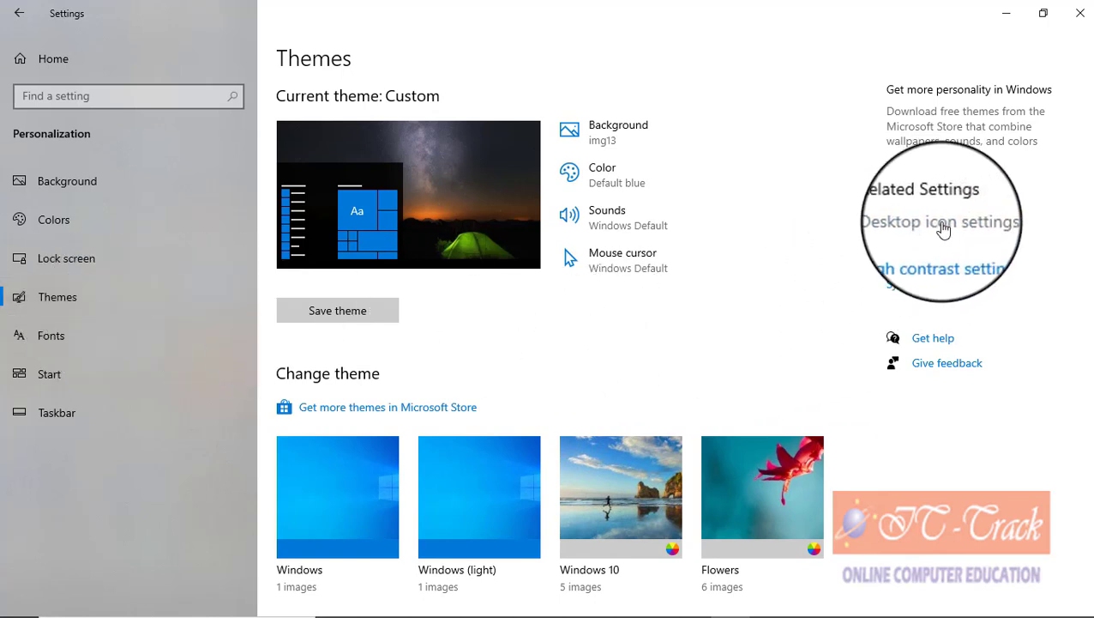
pyautogui.click(942, 223)
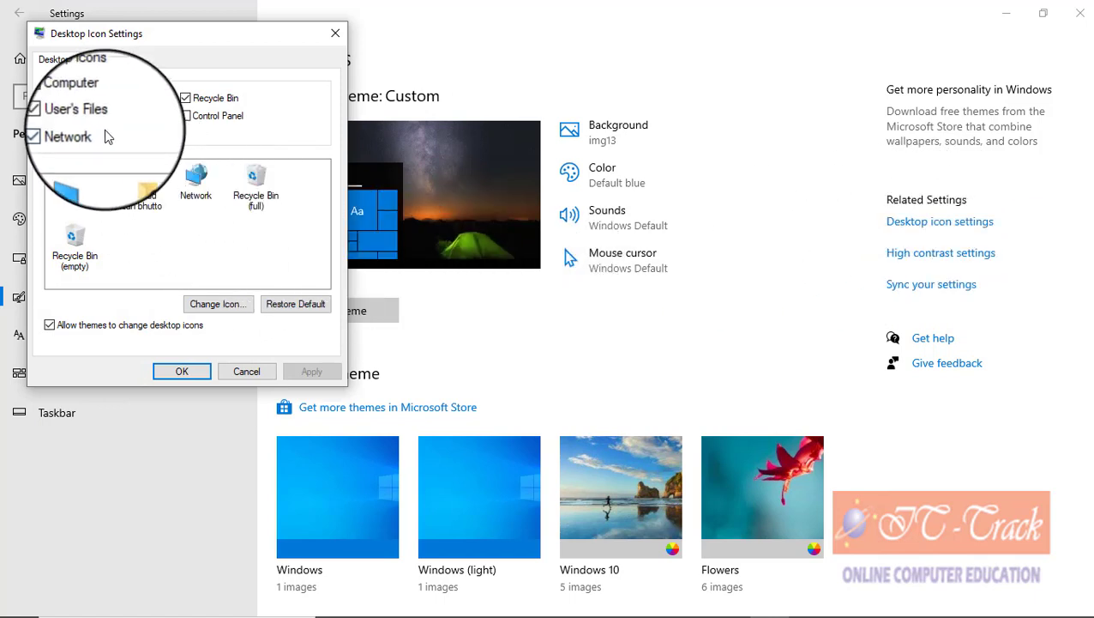
# Step: Untick Computer, User's Files, Network and Recycle Bin, confirm with OK, and close Settings
pyautogui.click(68, 98)
pyautogui.click(69, 115)
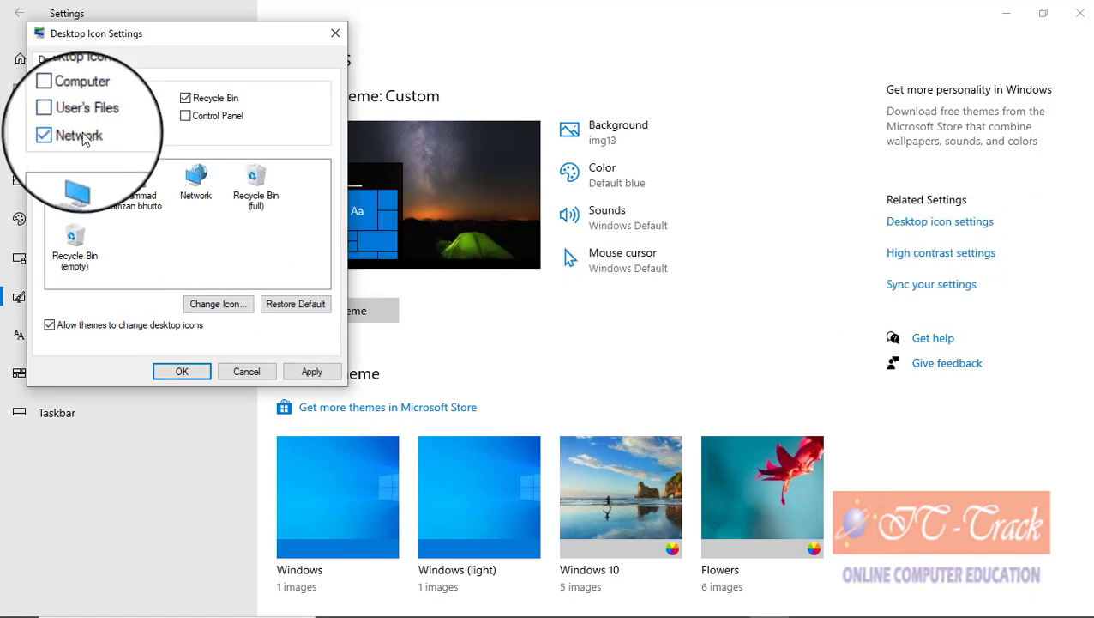
pyautogui.click(78, 137)
pyautogui.click(189, 99)
pyautogui.click(184, 373)
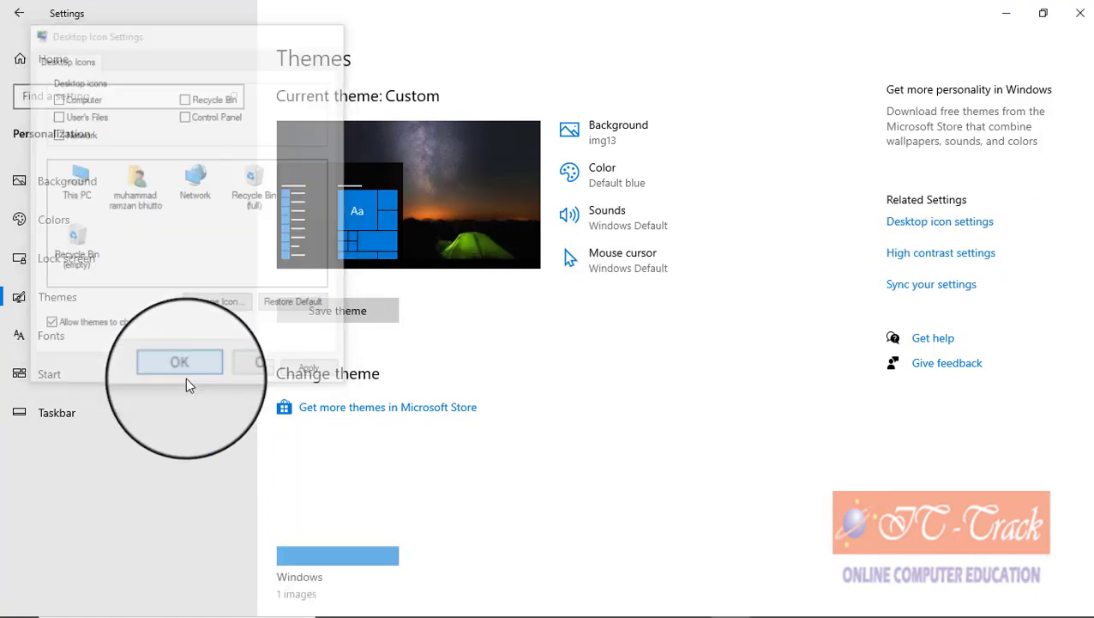
pyautogui.click(1080, 14)
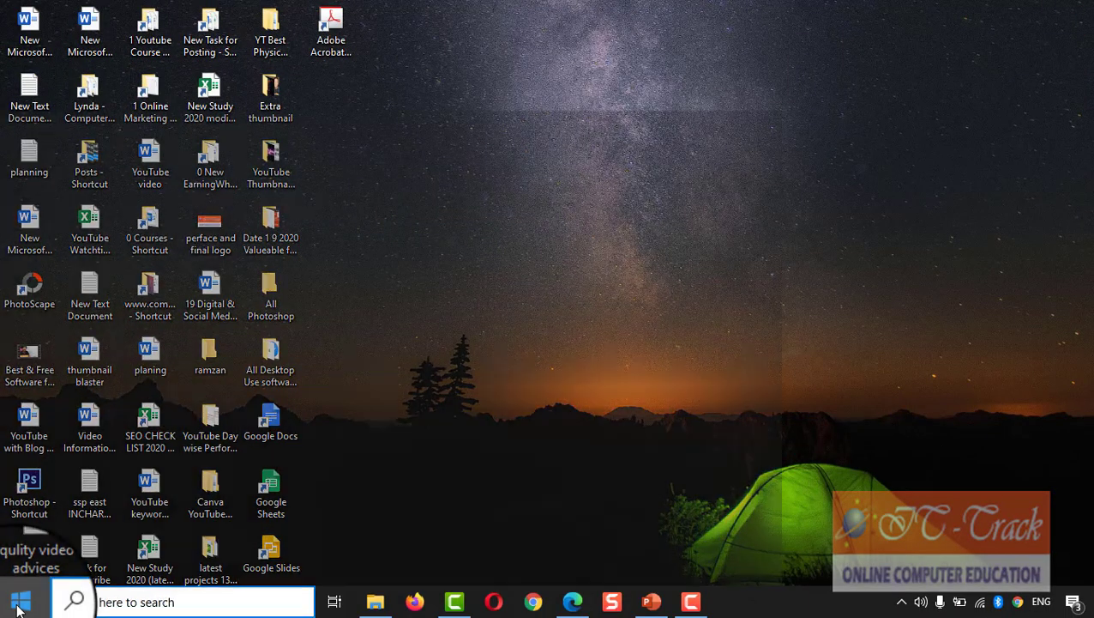
# Step: Reopen Desktop icon settings via Settings > Personalization > Themes
pyautogui.click(19, 604)
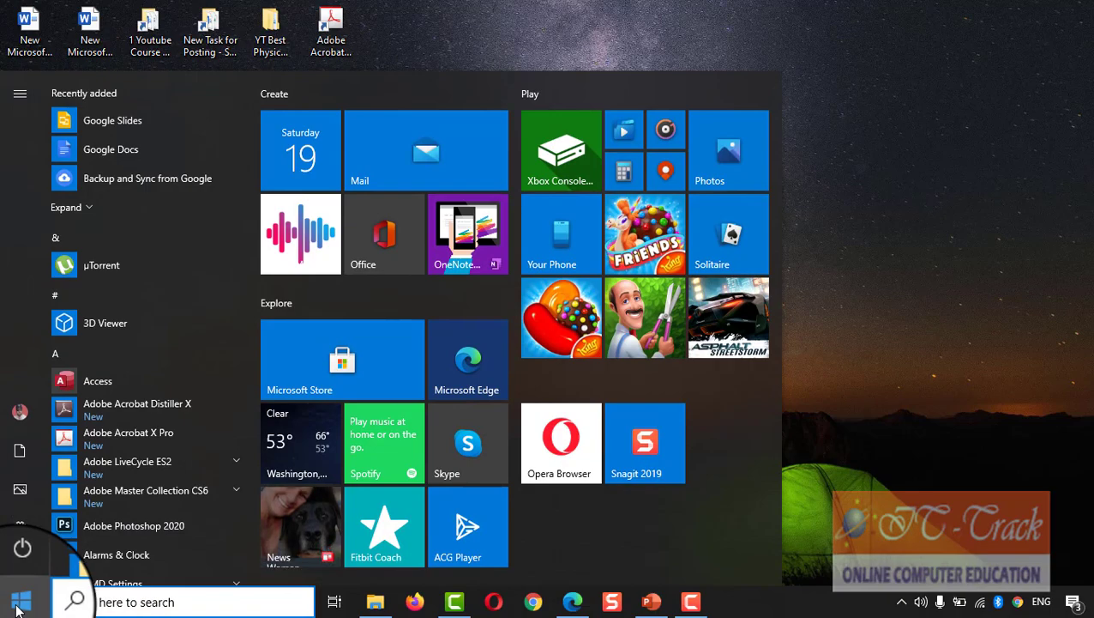
pyautogui.click(20, 528)
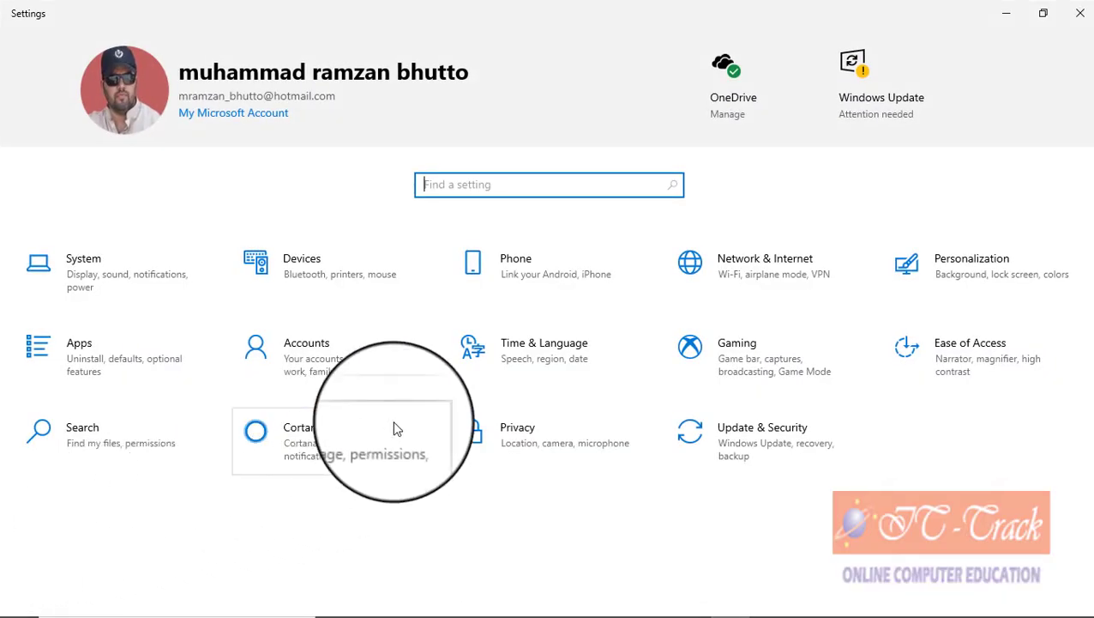
pyautogui.click(935, 271)
pyautogui.click(23, 295)
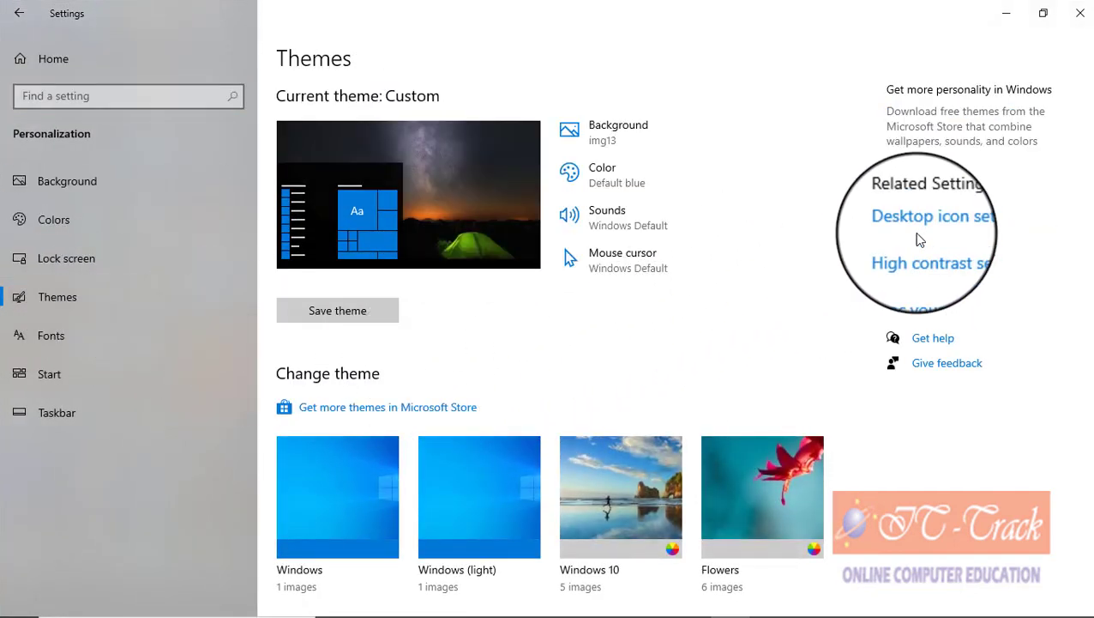
pyautogui.click(925, 223)
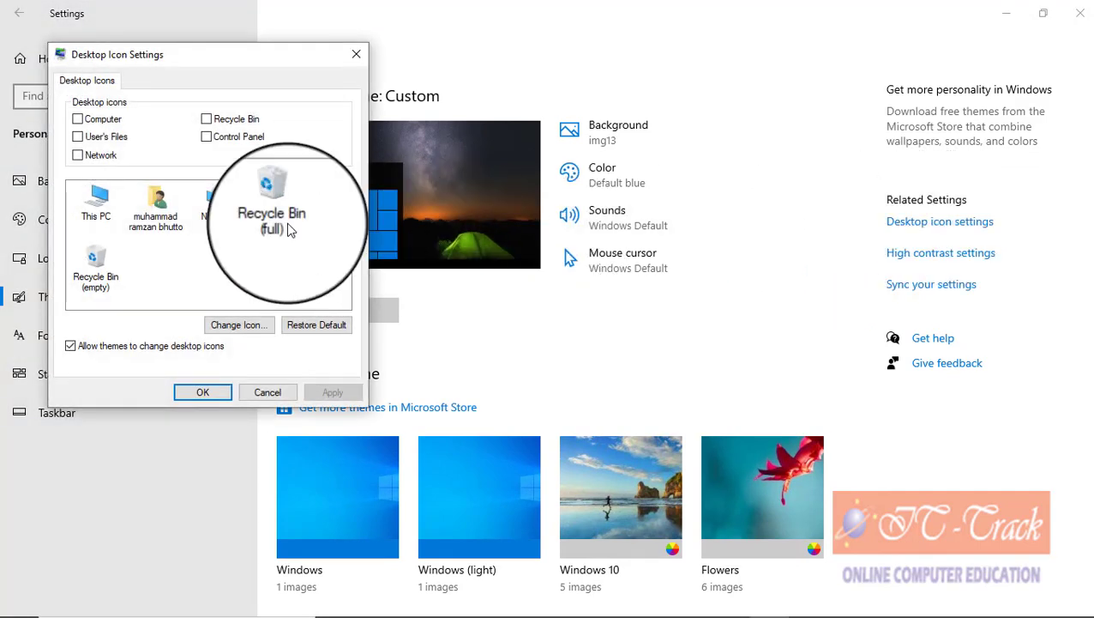
# Step: Tick Computer, User's Files, Network and Recycle Bin, confirm with OK, and minimize Settings
pyautogui.click(107, 121)
pyautogui.click(104, 138)
pyautogui.click(100, 155)
pyautogui.click(238, 122)
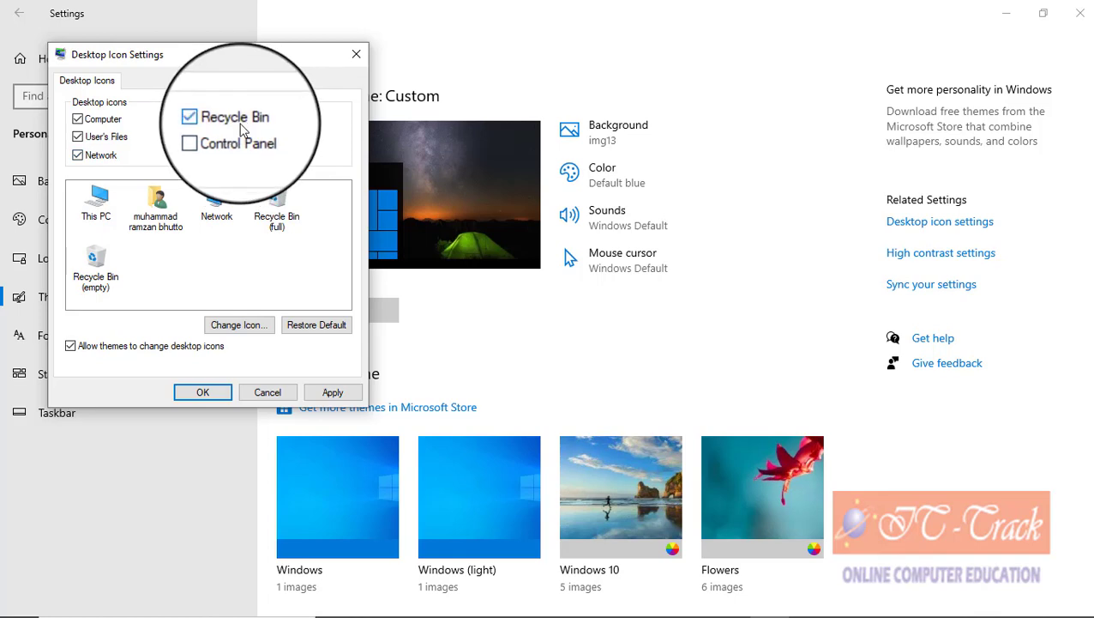
pyautogui.click(206, 391)
pyautogui.click(989, 9)
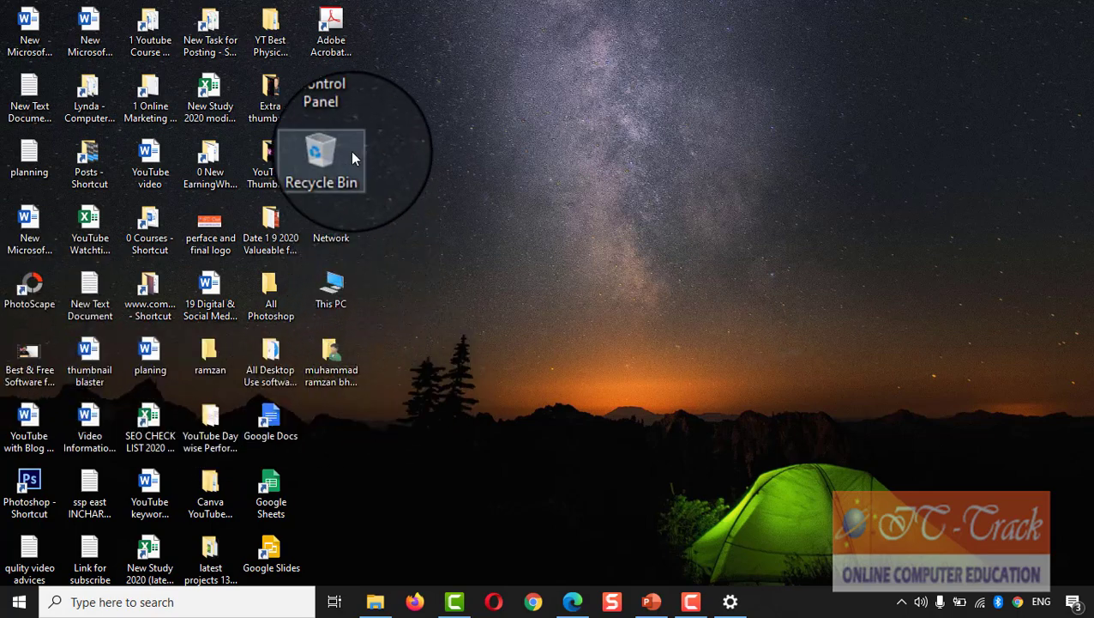
# Step: Sort the desktop icons by Name
pyautogui.rightClick(521, 186)
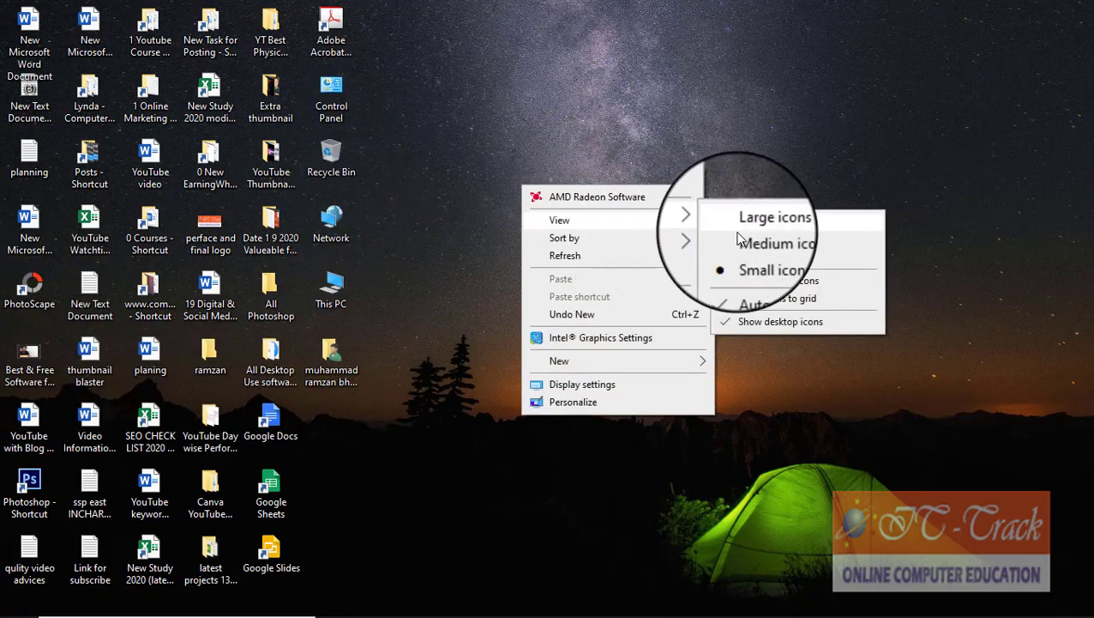
pyautogui.moveTo(633, 246)
pyautogui.click(751, 240)
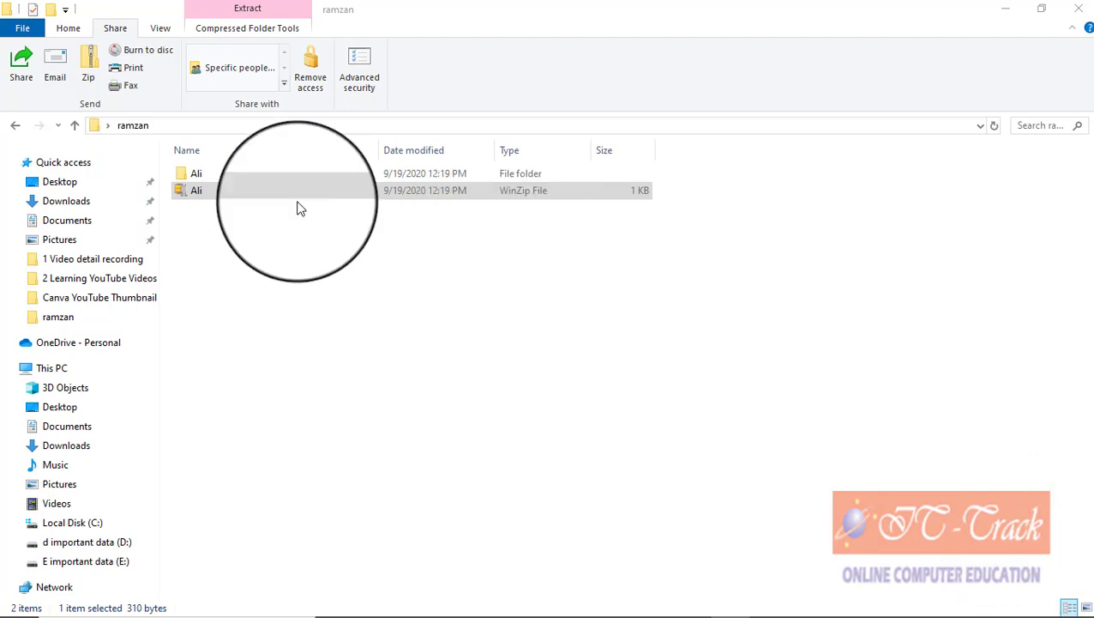
# Step: Inspect the Ali folder's contents, then delete the old Ali zip from the ramzan folder
pyautogui.click(182, 175)
pyautogui.doubleClick(183, 175)
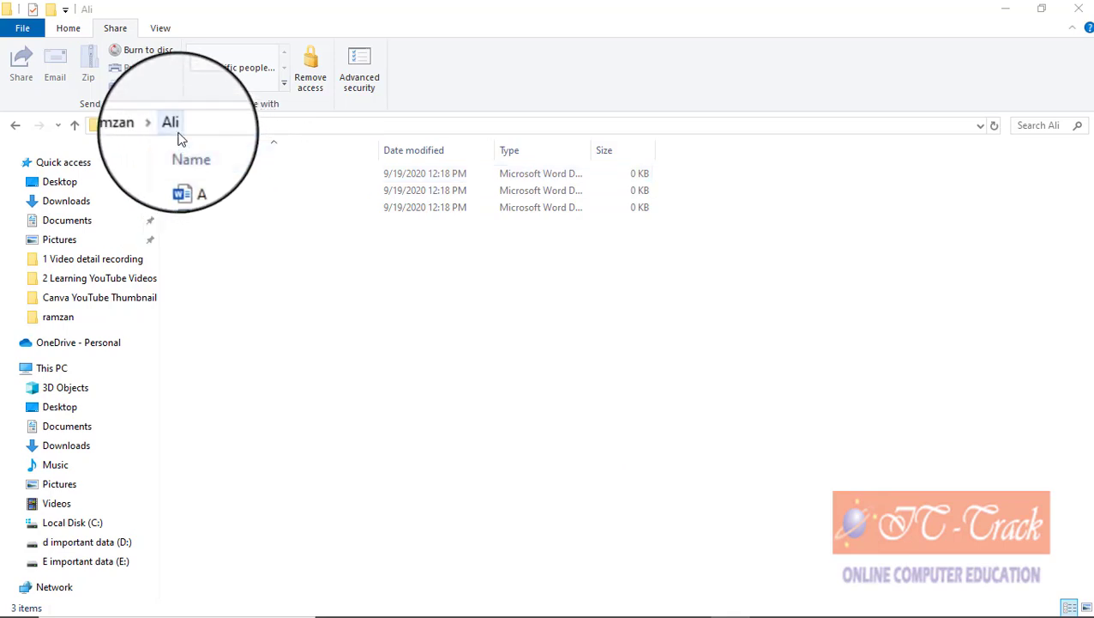
pyautogui.click(76, 125)
pyautogui.click(187, 194)
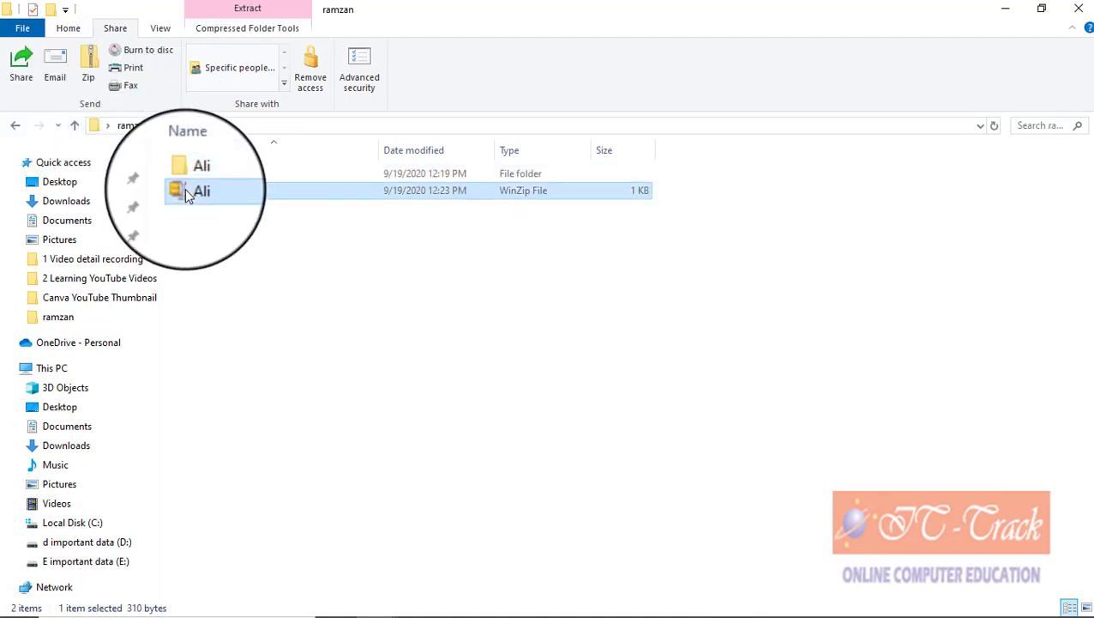
pyautogui.press('Delete')
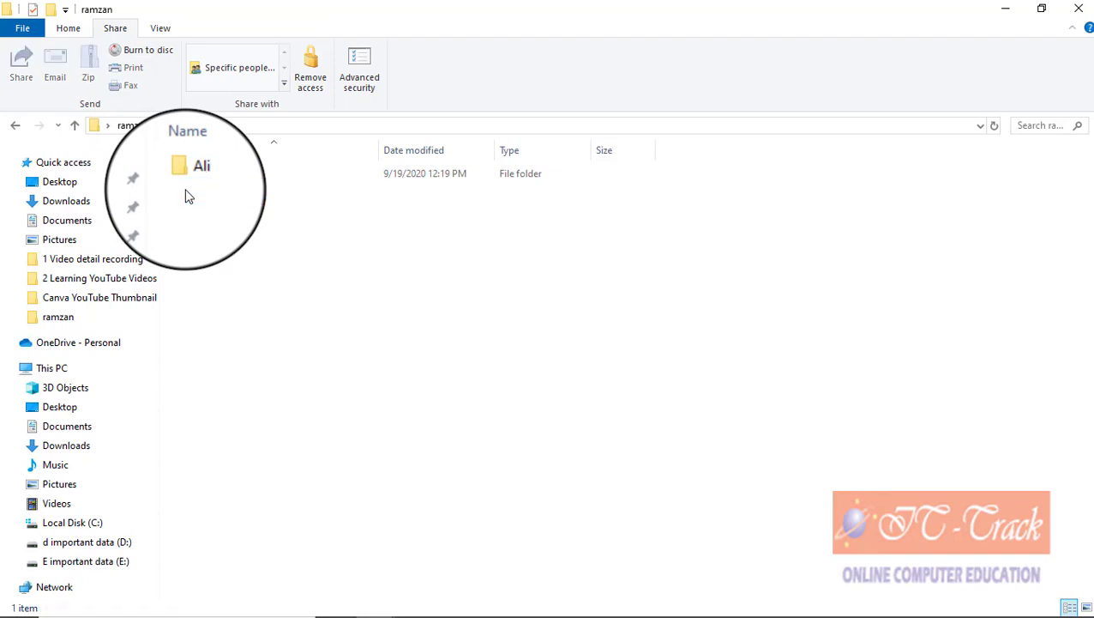
# Step: Compress the Ali folder into a new Ali zip and copy it
pyautogui.click(194, 175)
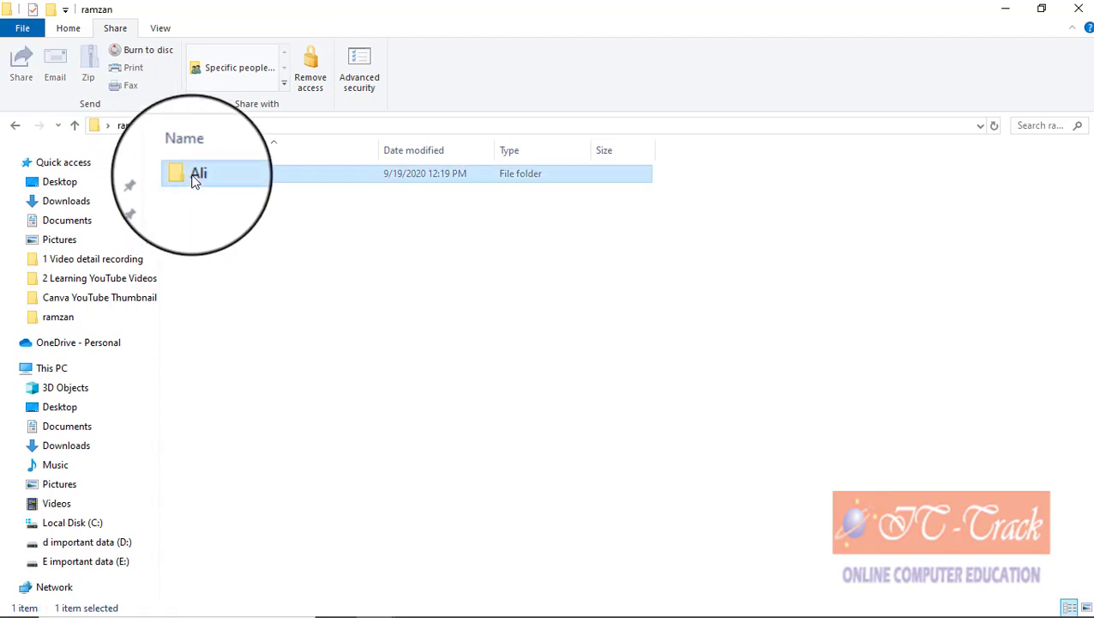
pyautogui.click(90, 79)
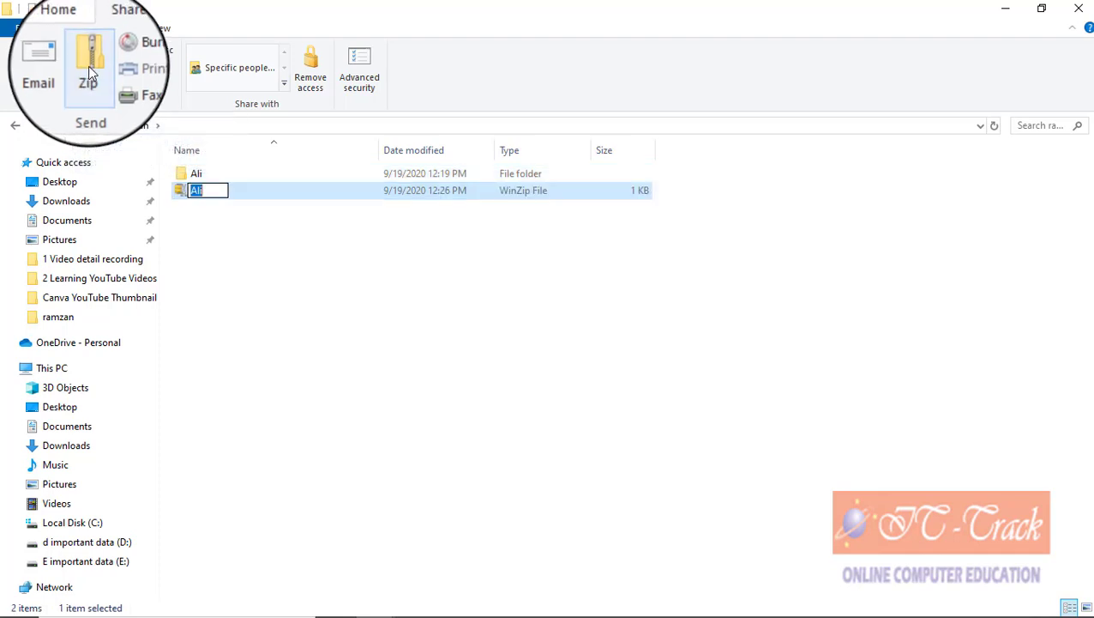
pyautogui.click(190, 216)
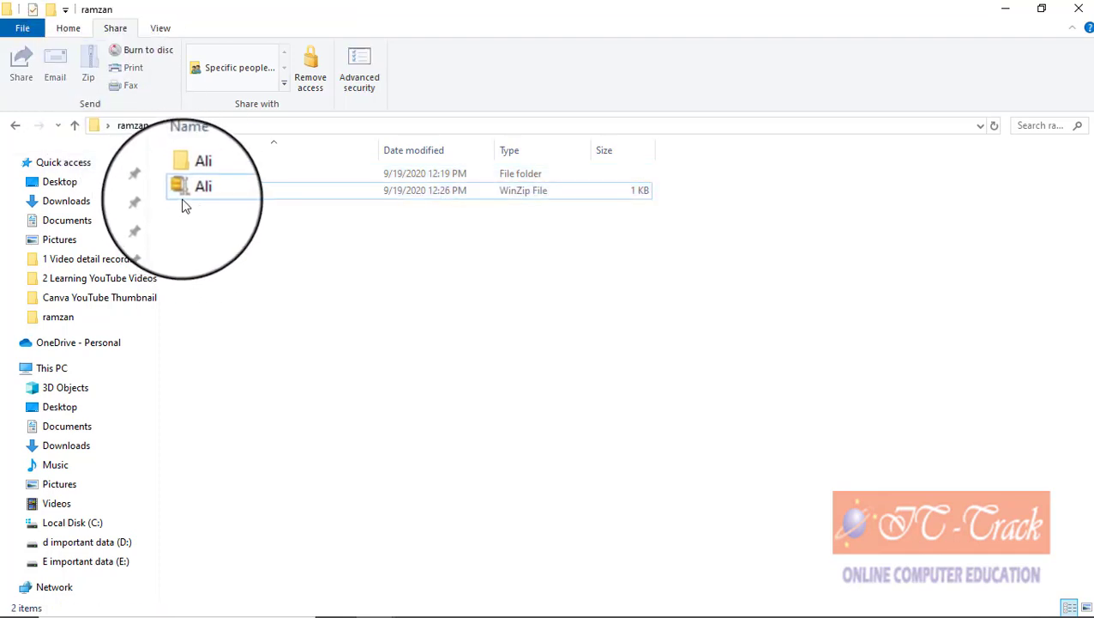
pyautogui.click(187, 204)
pyautogui.rightClick(187, 201)
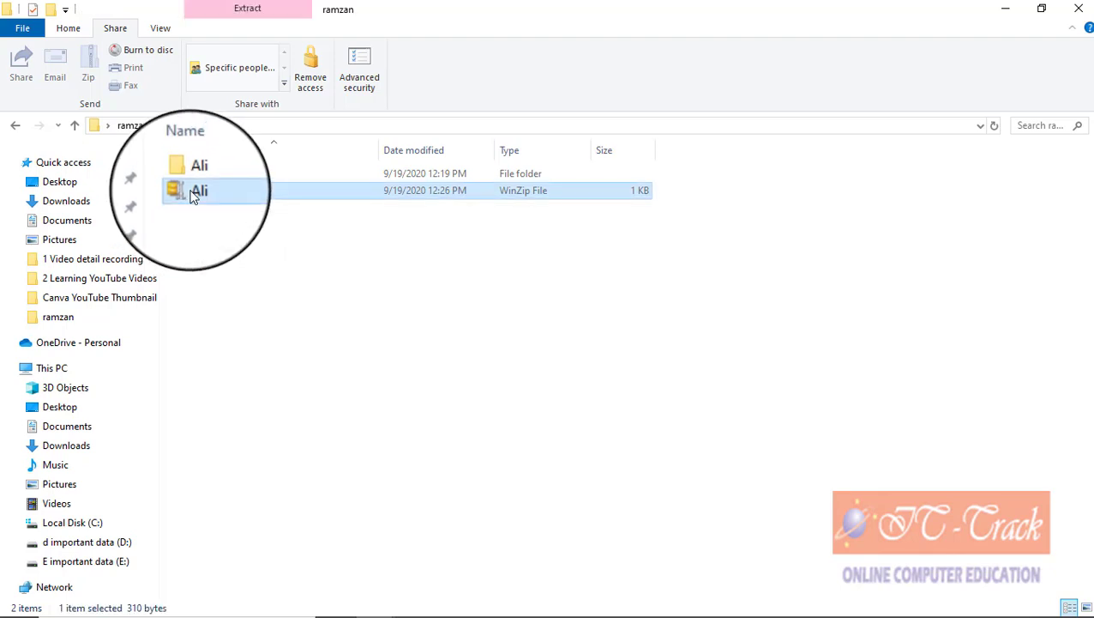
pyautogui.click(244, 505)
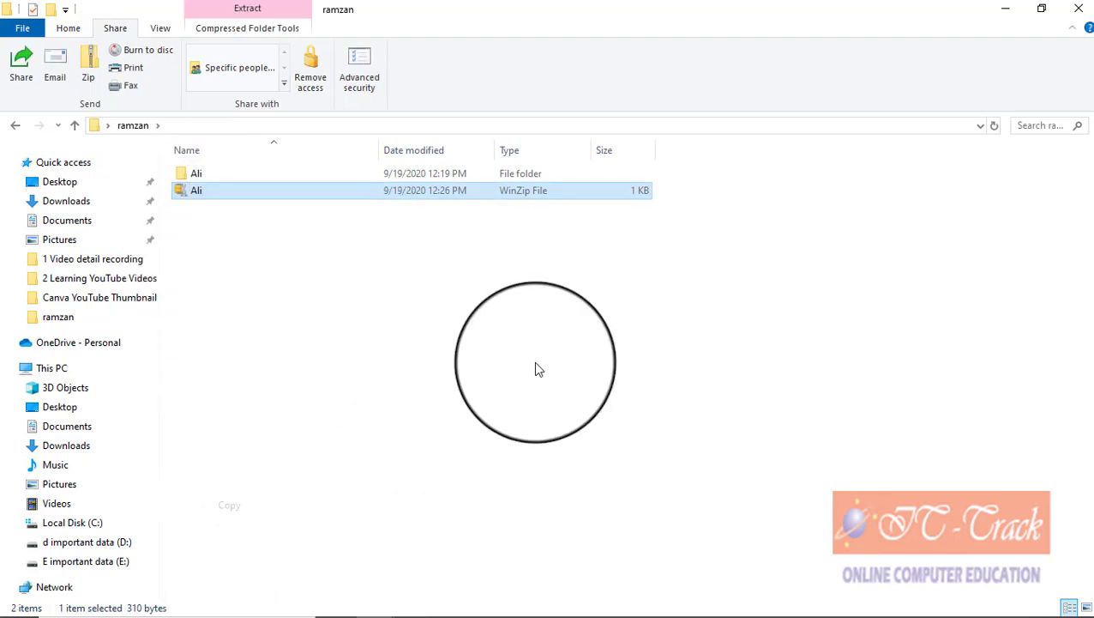
# Step: Paste the Ali zip onto the desktop, replacing the existing Ali.zip
pyautogui.click(1017, 17)
pyautogui.rightClick(552, 190)
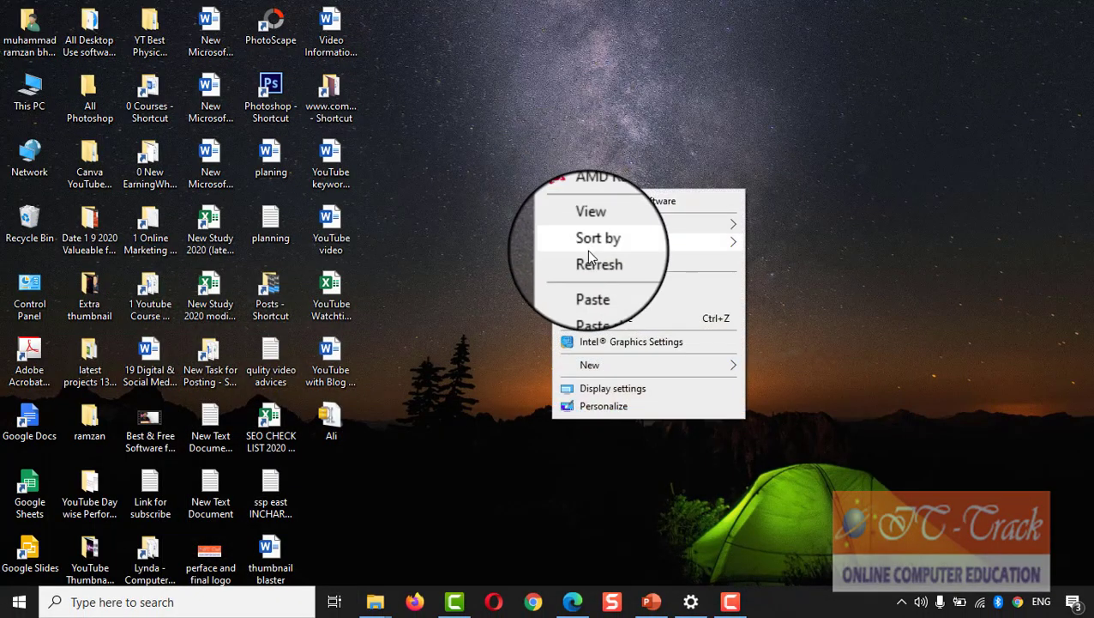
pyautogui.click(598, 290)
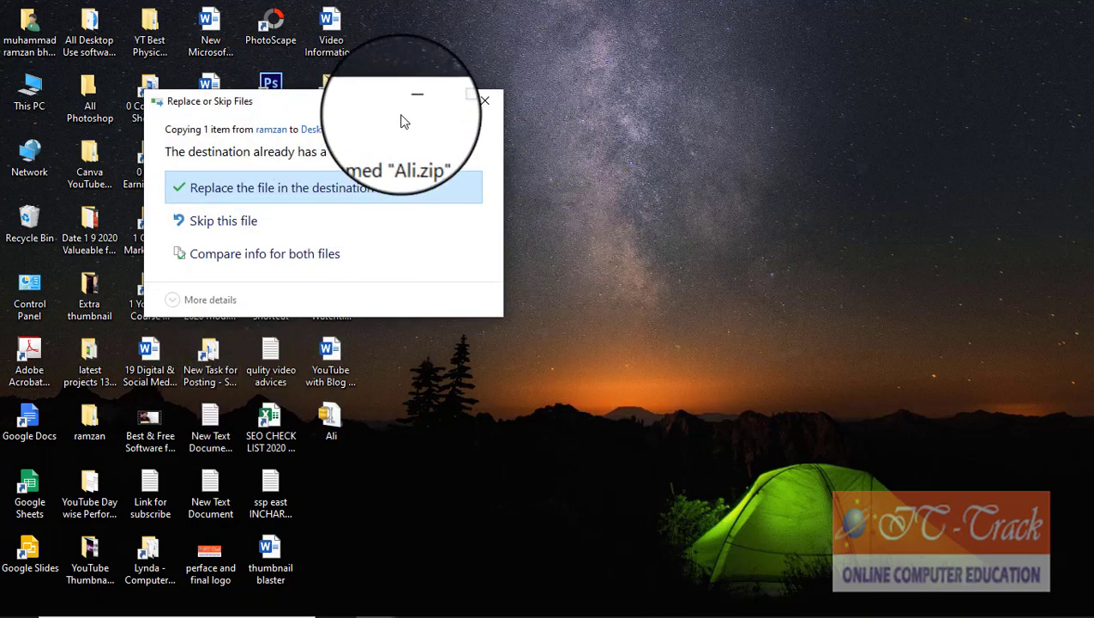
pyautogui.press('Return')
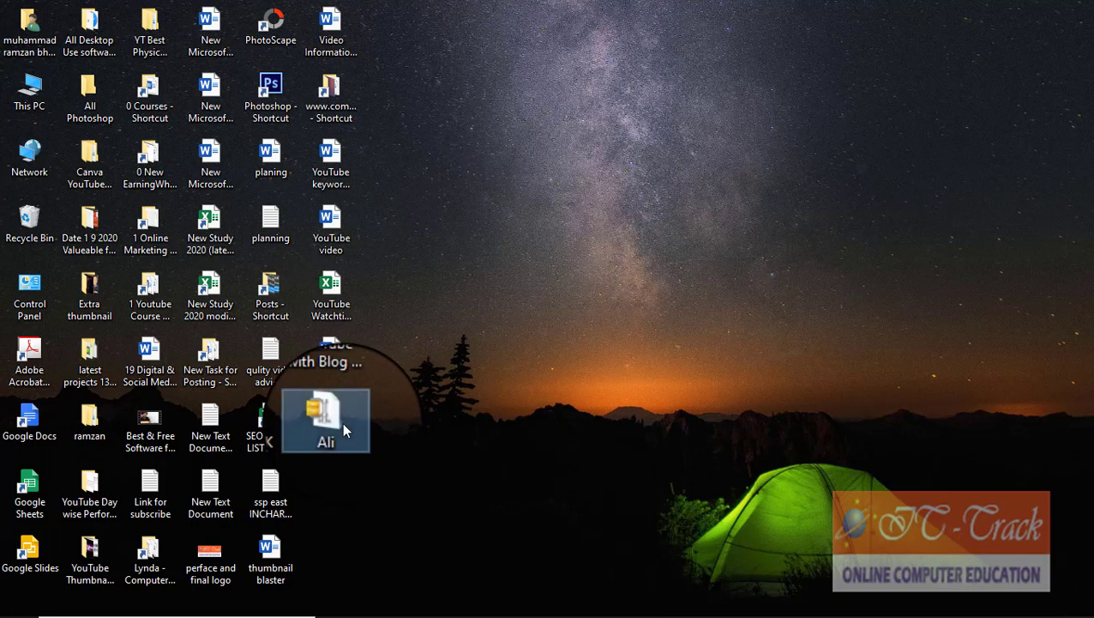
# Step: Extract the desktop Ali zip with WinRAR into a new Ali folder
pyautogui.rightClick(343, 422)
pyautogui.moveTo(383, 432)
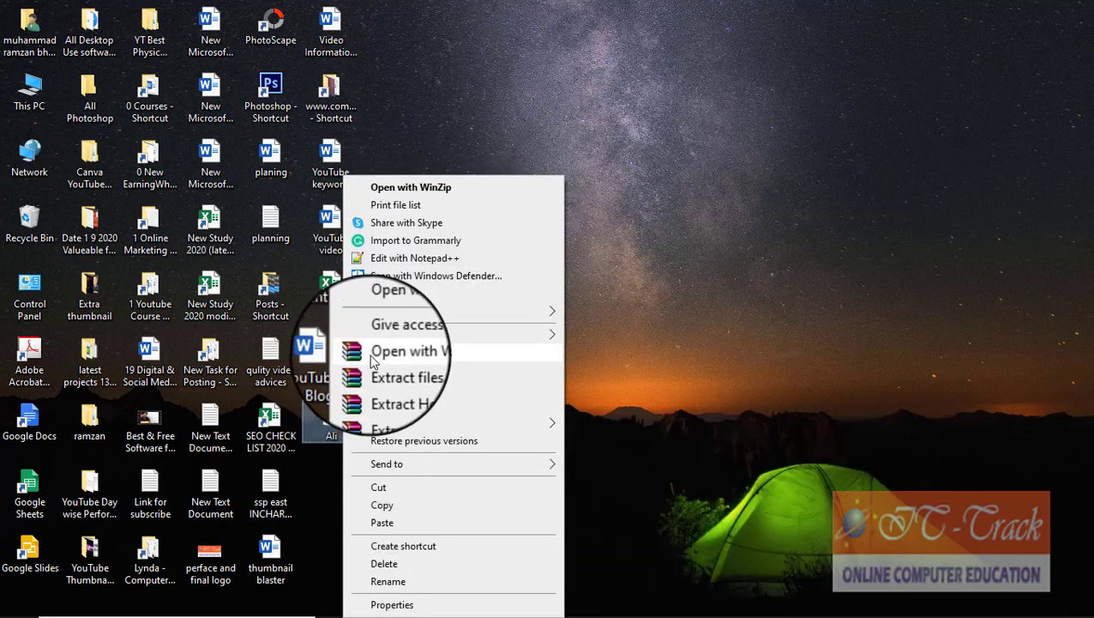
pyautogui.moveTo(546, 429)
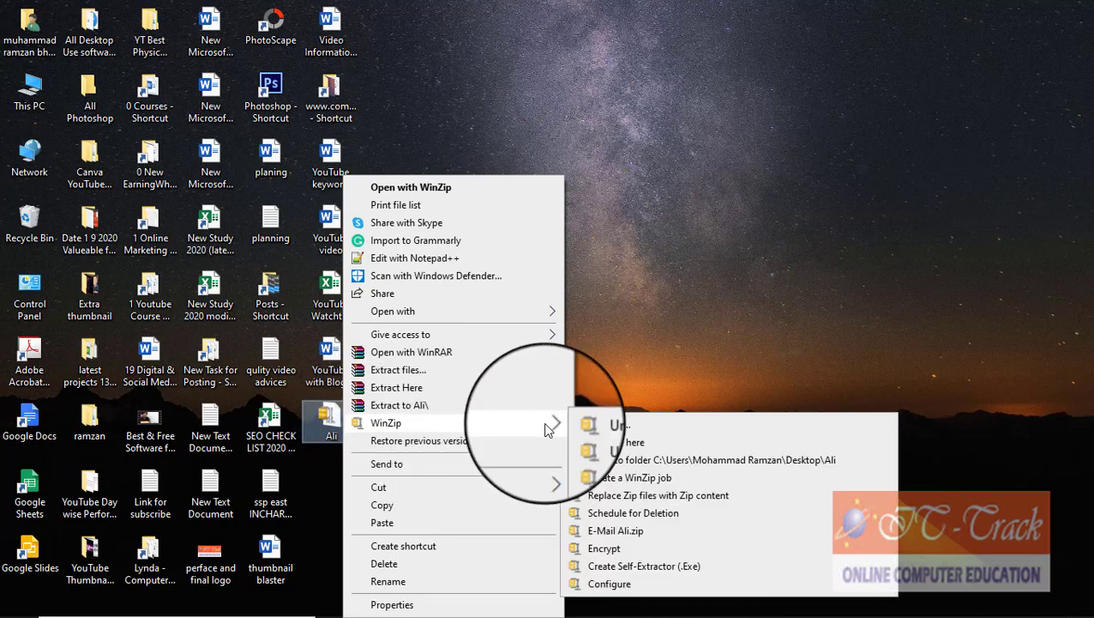
pyautogui.click(422, 375)
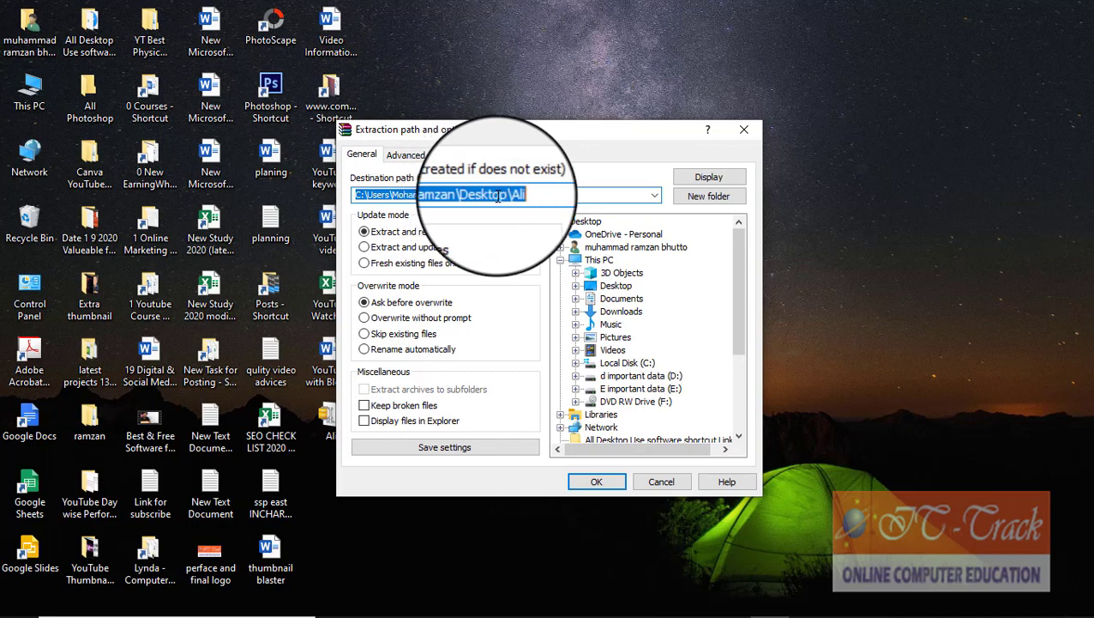
pyautogui.click(584, 486)
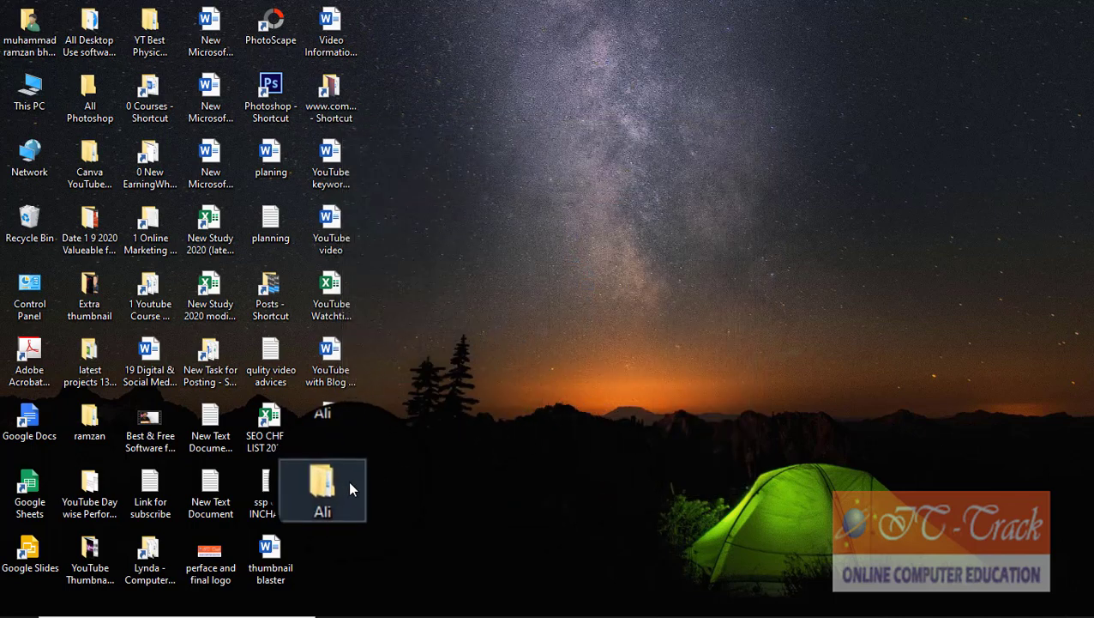
# Step: Browse the extracted desktop Ali folder and its inner Ali subfolder holding Word files A, B and C
pyautogui.doubleClick(337, 481)
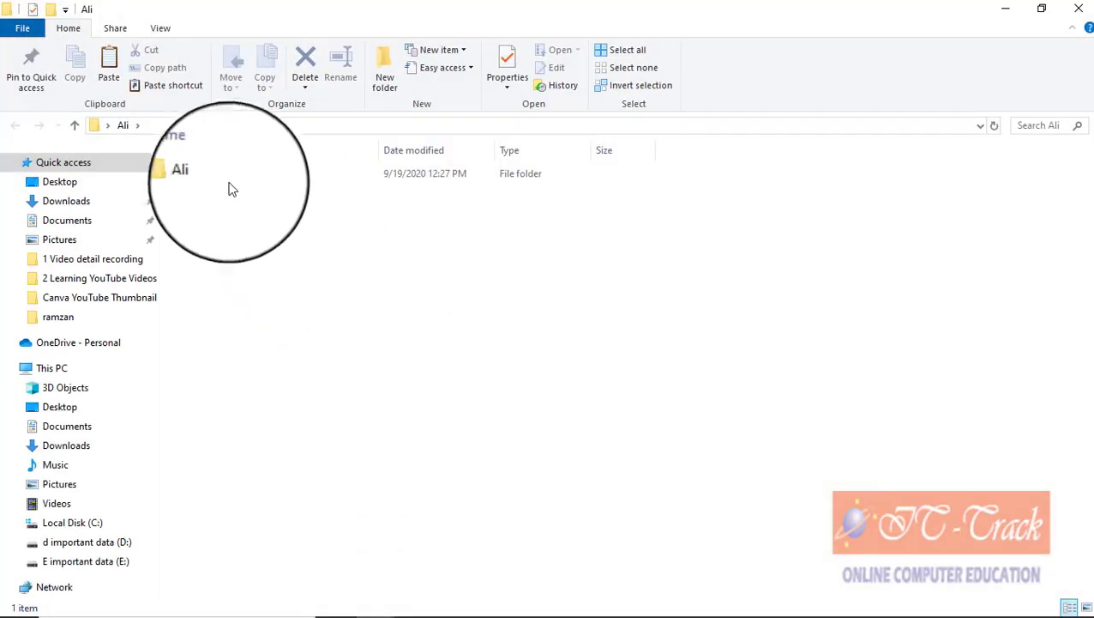
pyautogui.doubleClick(215, 178)
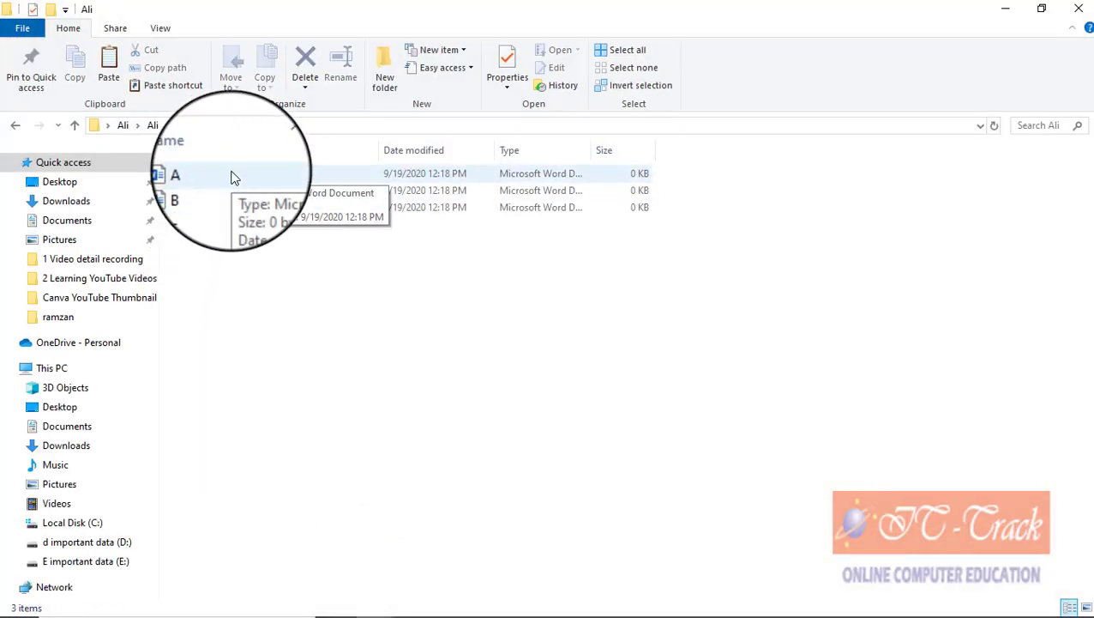
pyautogui.click(75, 125)
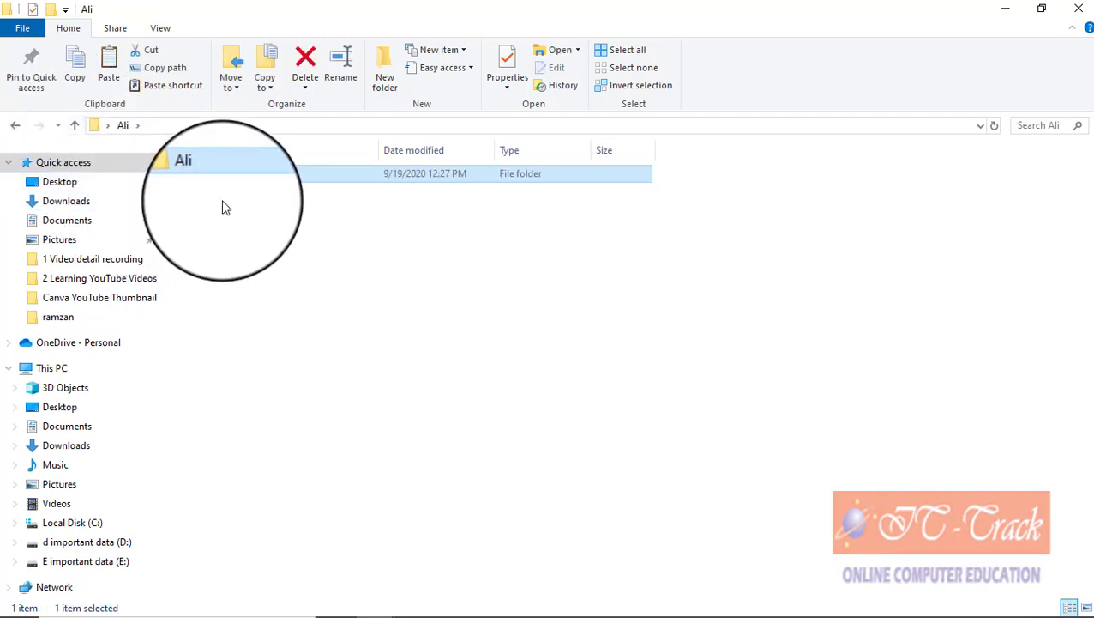